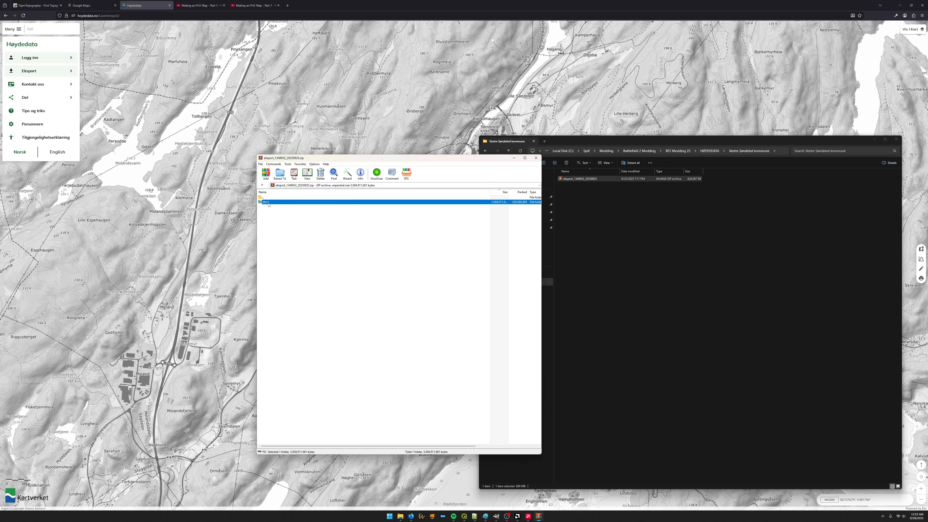
# Extract the dtm1 folder from the downloaded export archive into the Vestre Søndeled kommune folder.
pyautogui.moveTo(268, 205); pyautogui.dragTo(656, 240)
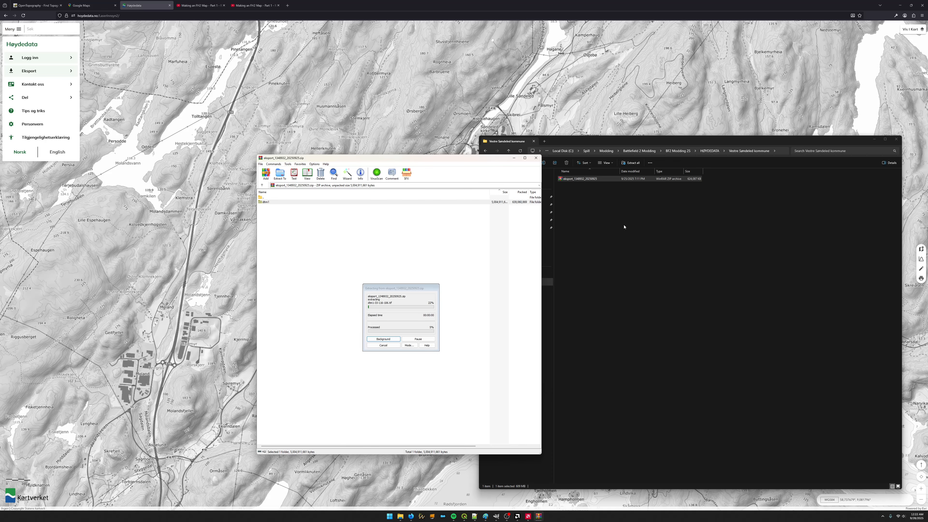
# Examine the terrain, roads and buildings around the harbour village at the head of Søndeledfjorden on the Høydedata map.
pyautogui.moveTo(227, 343); pyautogui.dragTo(252, 312)
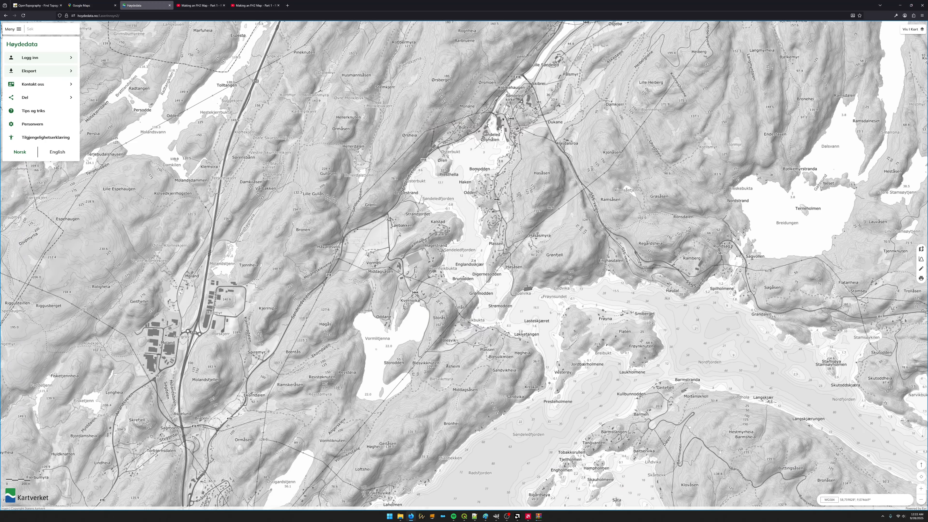
pyautogui.scroll(5, 477, 170)
pyautogui.scroll(-3, 515, 177)
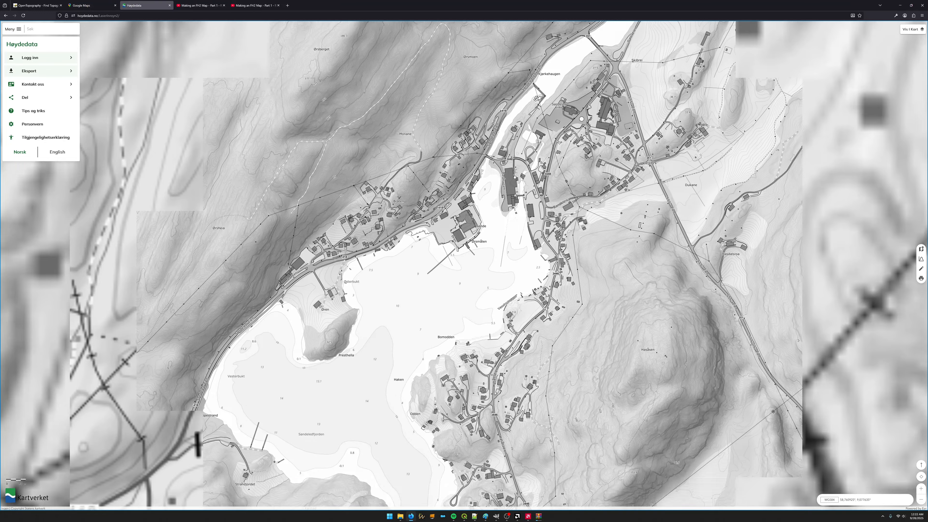
pyautogui.scroll(3, 514, 177)
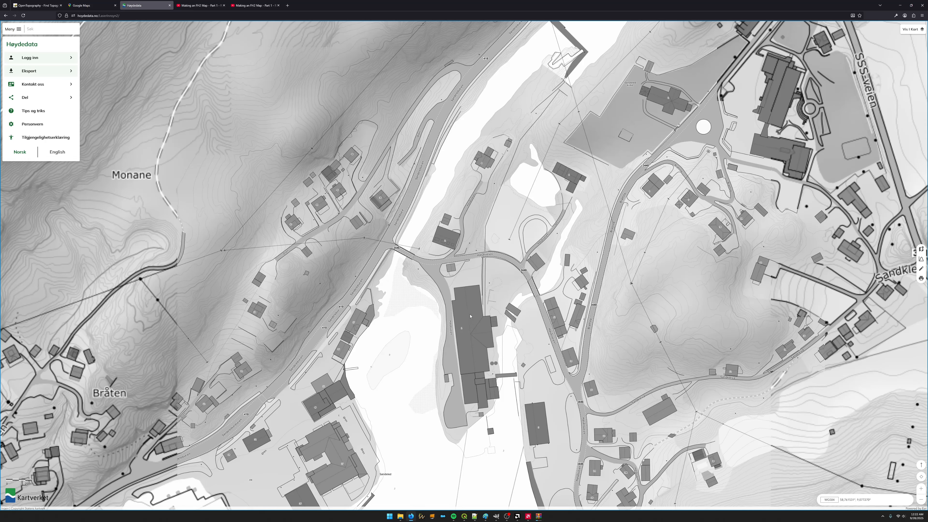
pyautogui.scroll(-5, 478, 326)
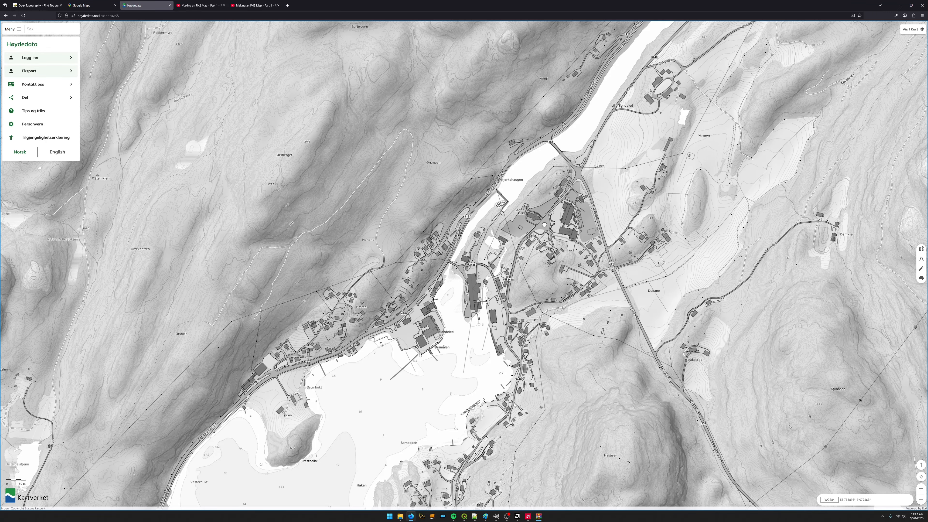
pyautogui.moveTo(515, 405); pyautogui.dragTo(516, 383)
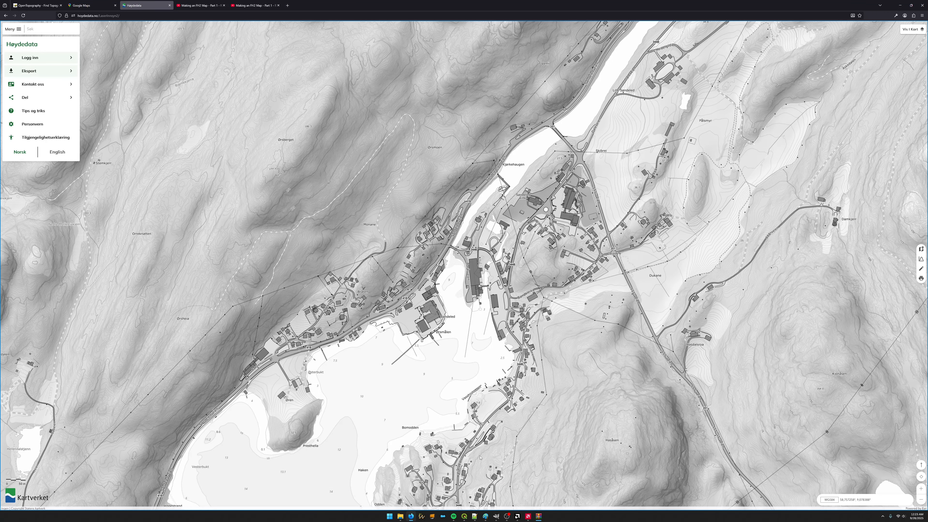
# Switch back to the Vestre Søndeled kommune folder and close the export archive.
pyautogui.moveTo(400, 516)
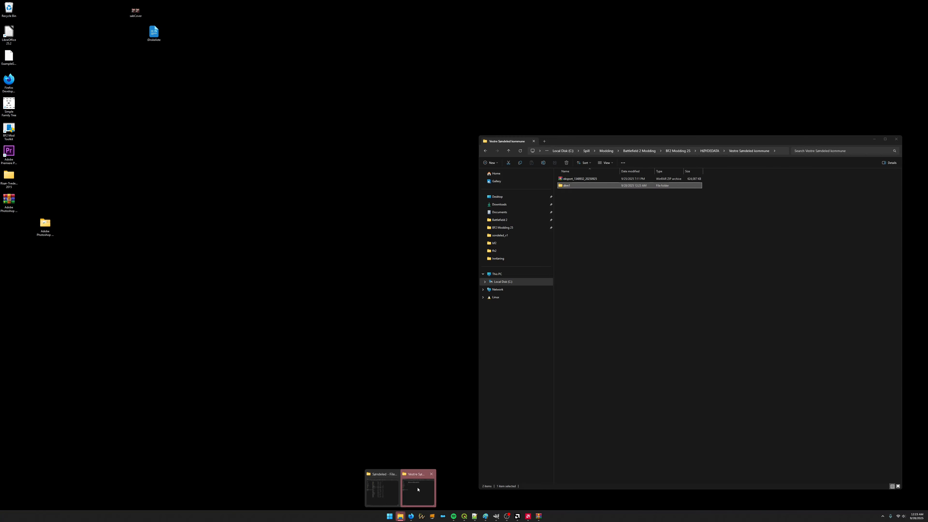
pyautogui.click(417, 489)
pyautogui.click(539, 516)
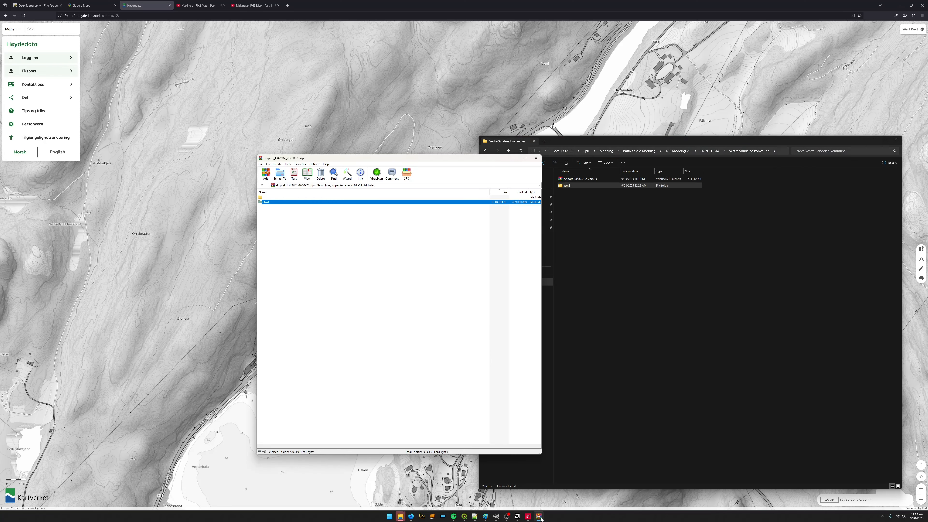
pyautogui.click(500, 391)
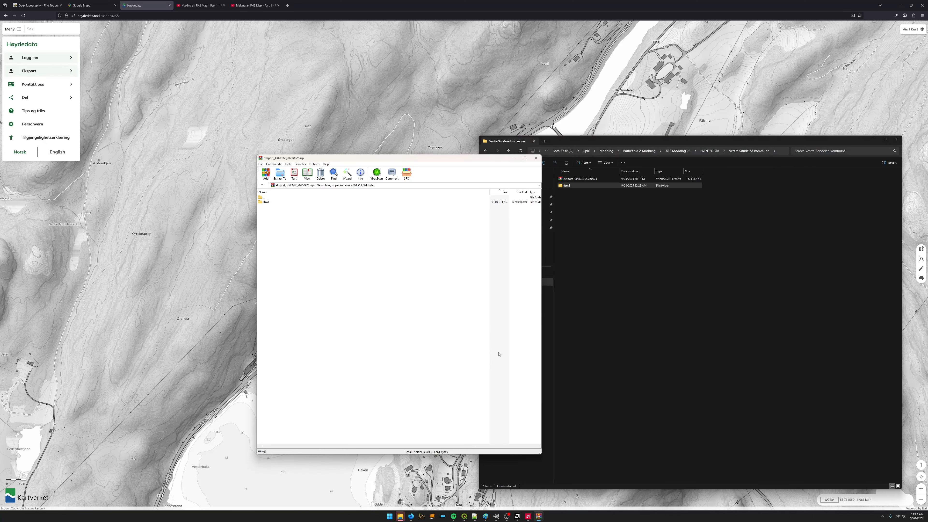
pyautogui.click(536, 158)
pyautogui.doubleClick(575, 179)
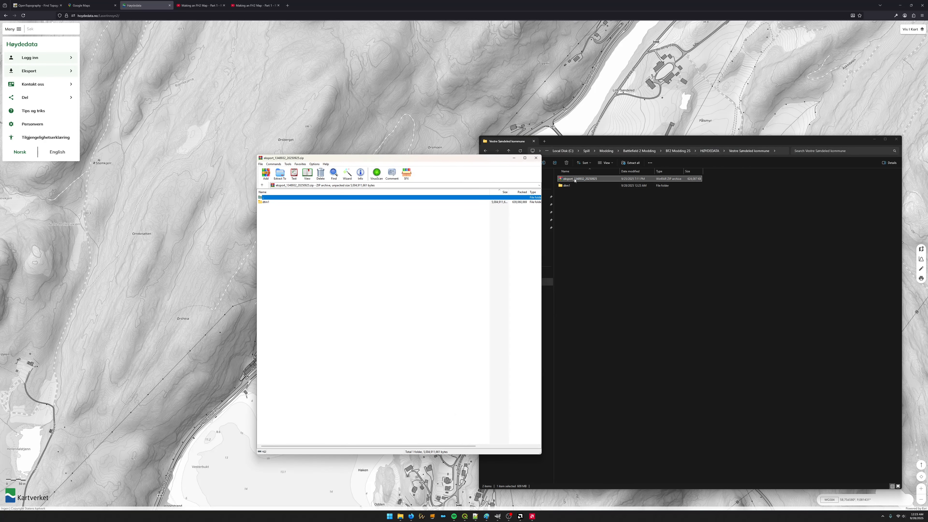
pyautogui.press('Escape')
pyautogui.click(590, 179)
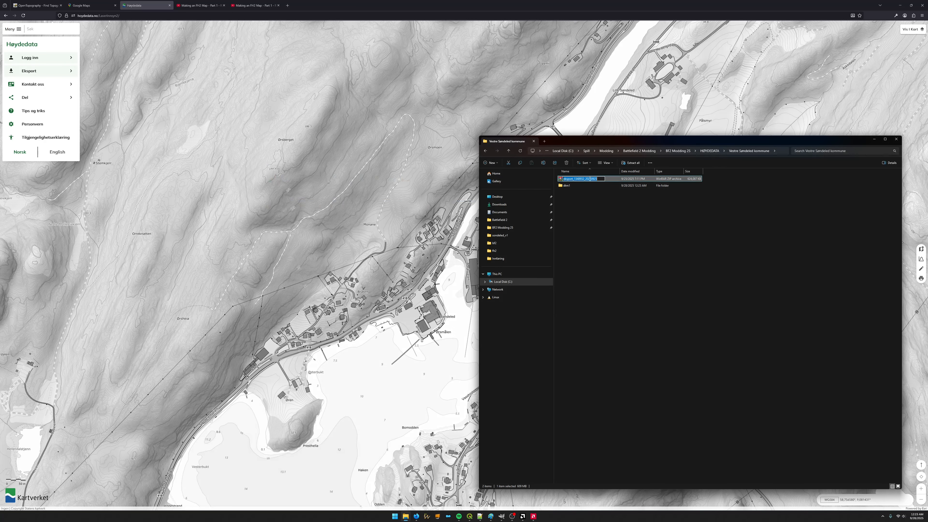
pyautogui.press('Escape')
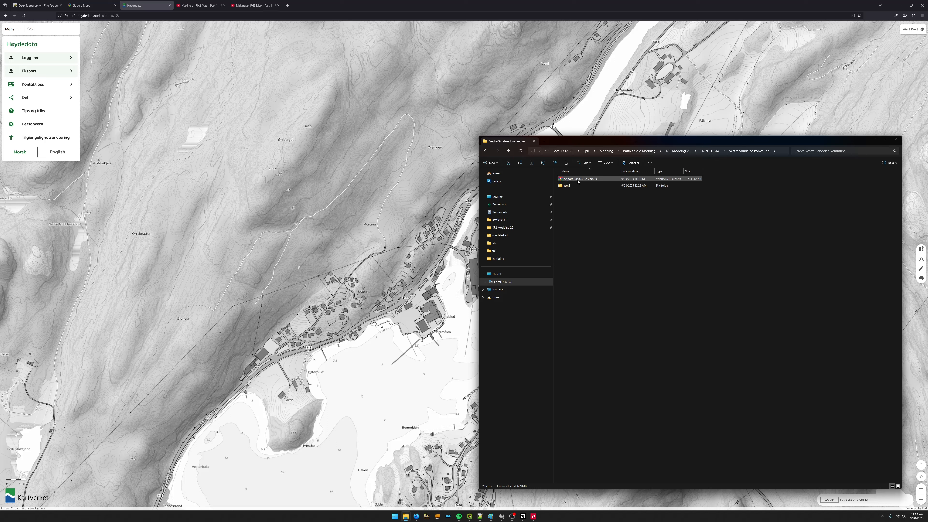
pyautogui.click(577, 180)
pyautogui.click(613, 180)
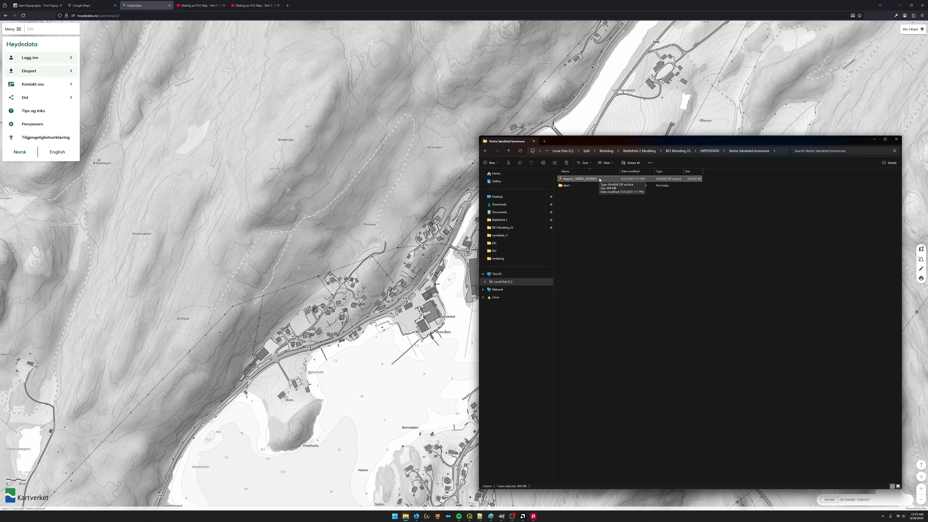
pyautogui.doubleClick(586, 179)
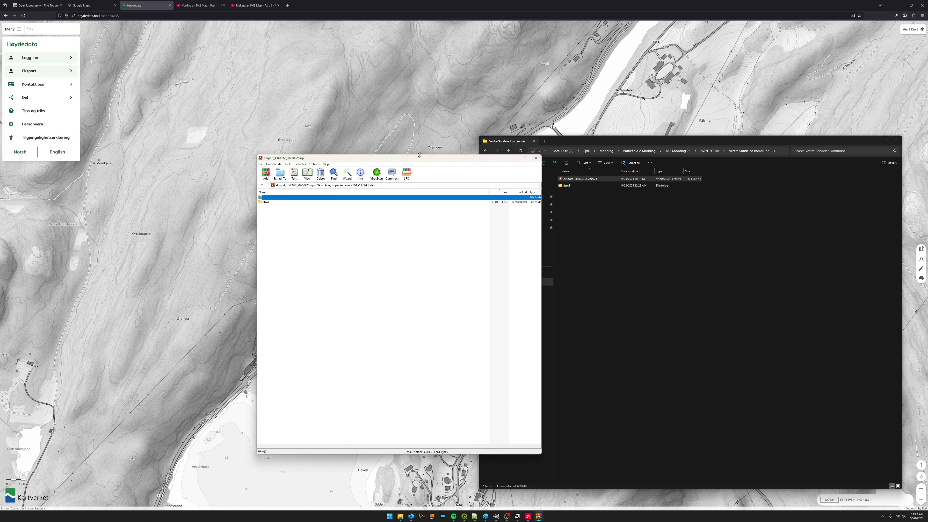
pyautogui.moveTo(420, 155); pyautogui.dragTo(420, 249)
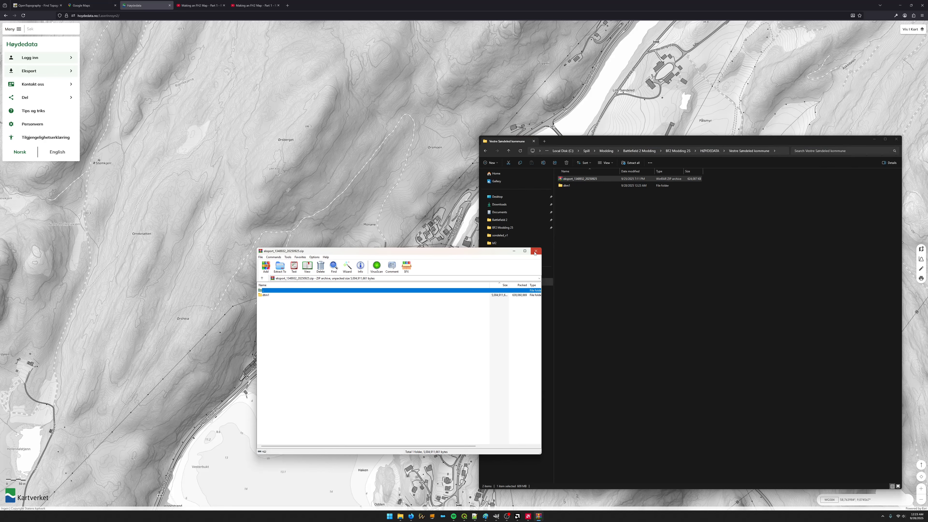
pyautogui.click(536, 252)
pyautogui.doubleClick(580, 179)
pyautogui.click(535, 251)
pyautogui.click(594, 213)
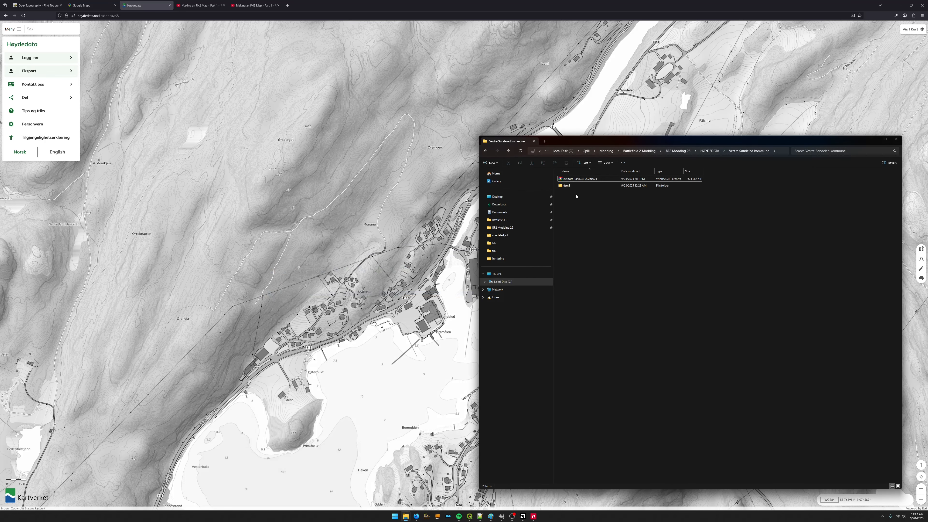
# Open the data folder inside the extracted dtm1 folder and check its TIF files.
pyautogui.click(571, 187)
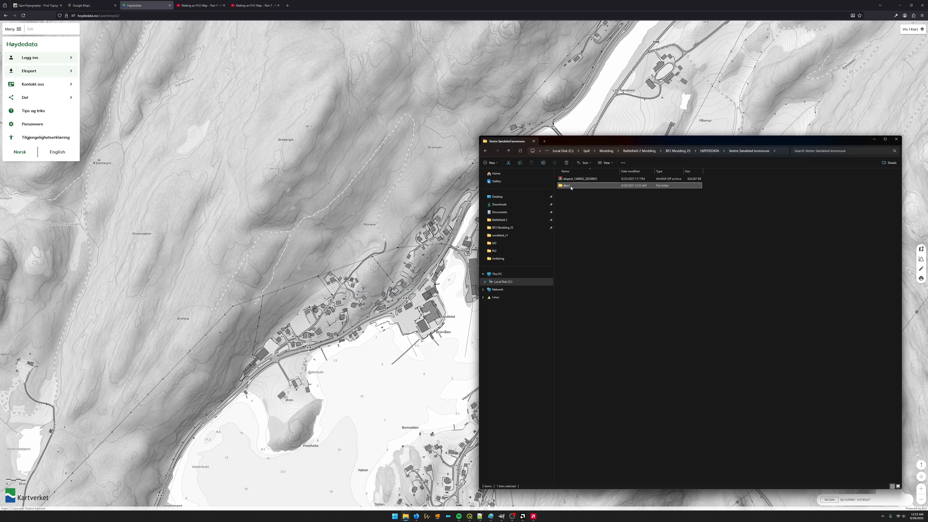
pyautogui.doubleClick(571, 186)
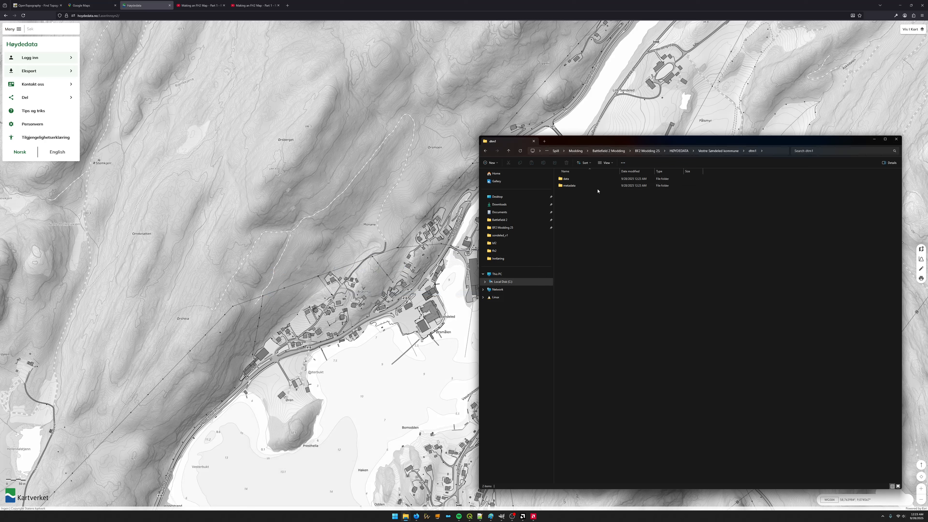
pyautogui.doubleClick(570, 179)
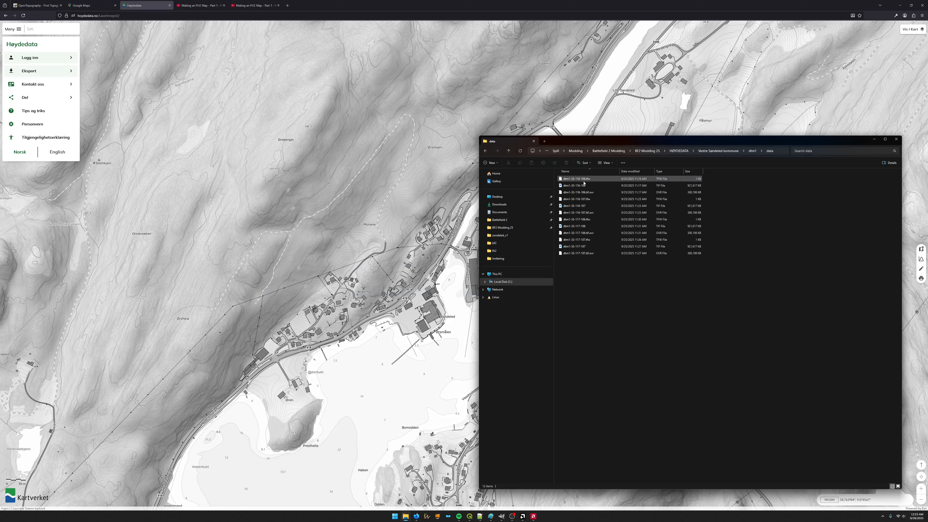
pyautogui.click(601, 186)
pyautogui.click(614, 226)
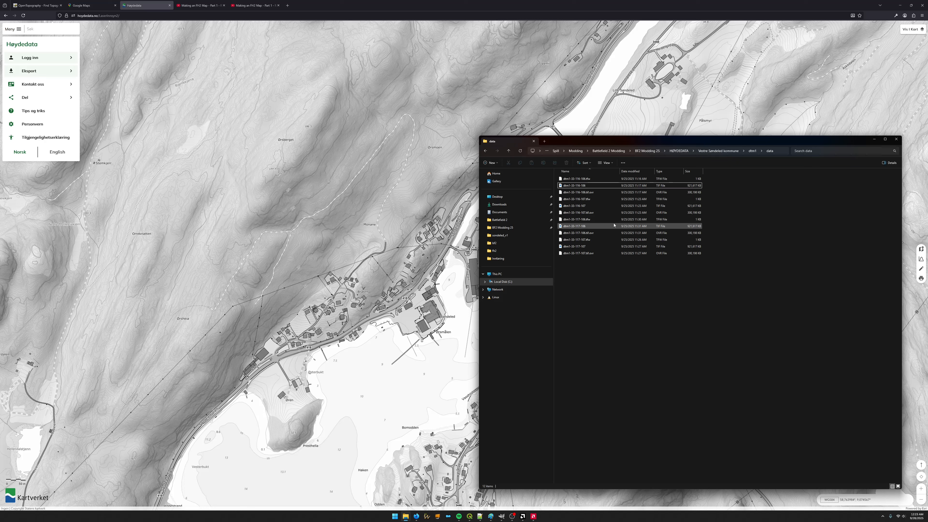
pyautogui.click(579, 227)
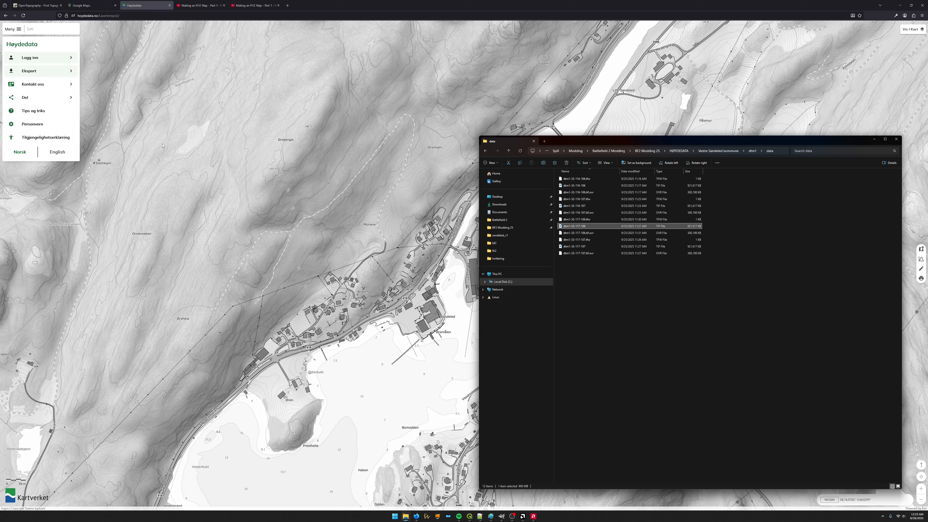
pyautogui.click(642, 272)
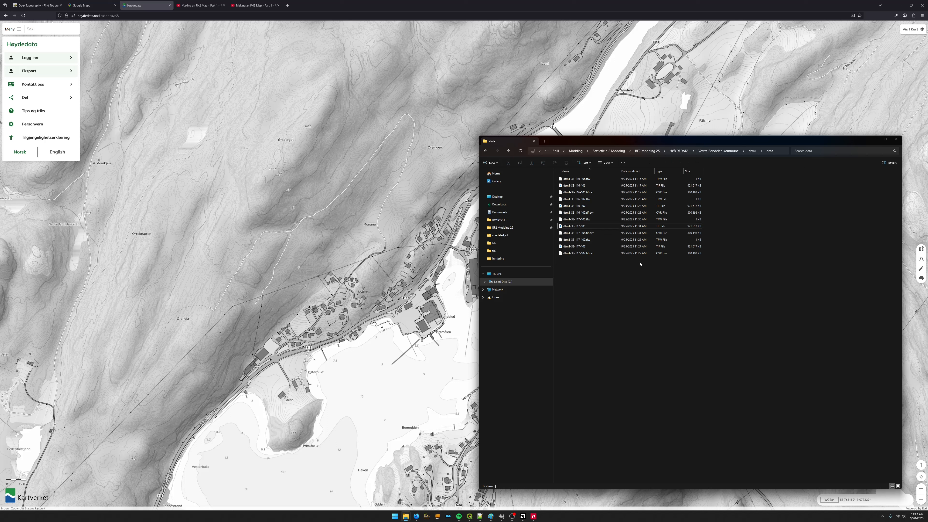
# Open the dtm1-33-117-106 TIF file in GIMP and accept the GEGL operation.
pyautogui.click(572, 227)
pyautogui.rightClick(572, 228)
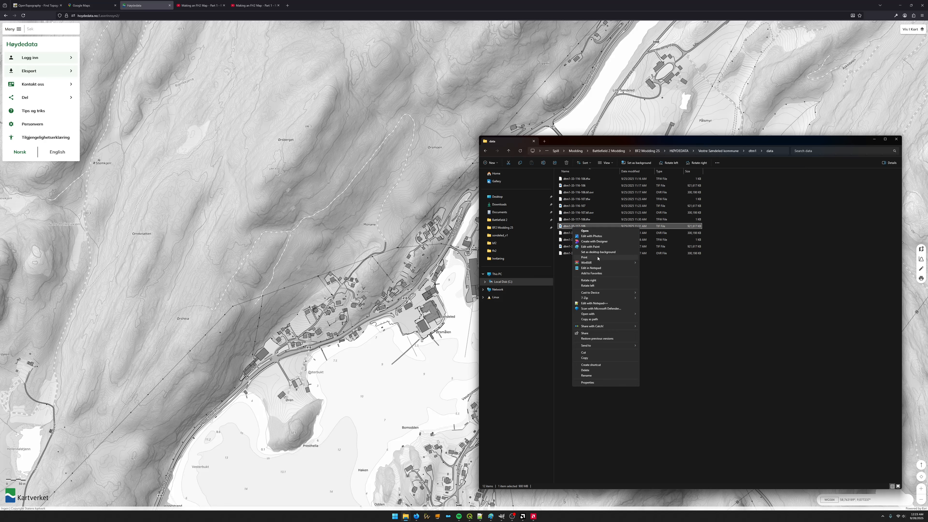
pyautogui.click(502, 517)
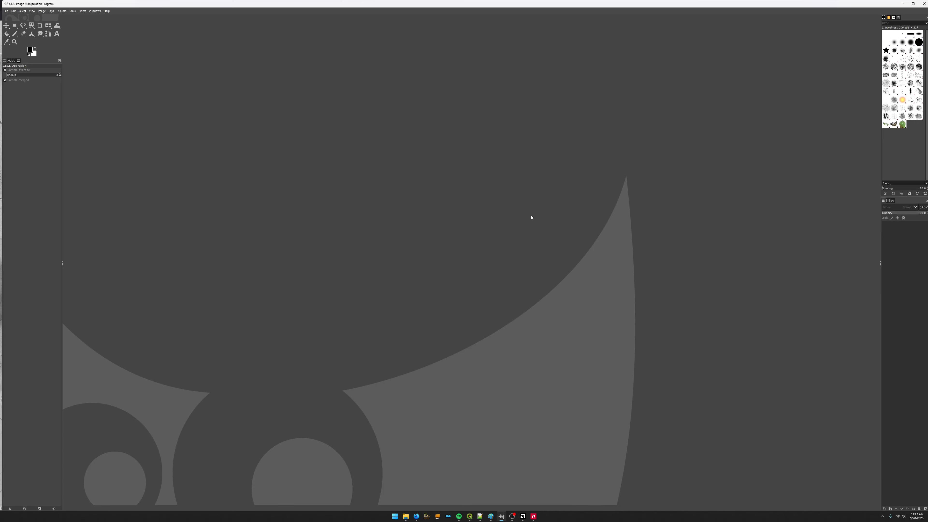
pyautogui.moveTo(352, 4); pyautogui.dragTo(259, 126)
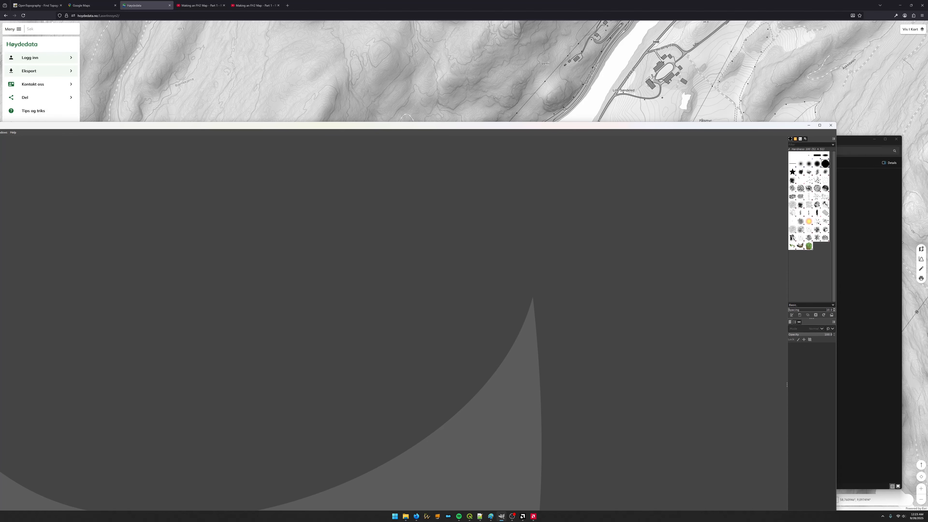
pyautogui.click(863, 311)
pyautogui.moveTo(574, 226); pyautogui.dragTo(414, 284)
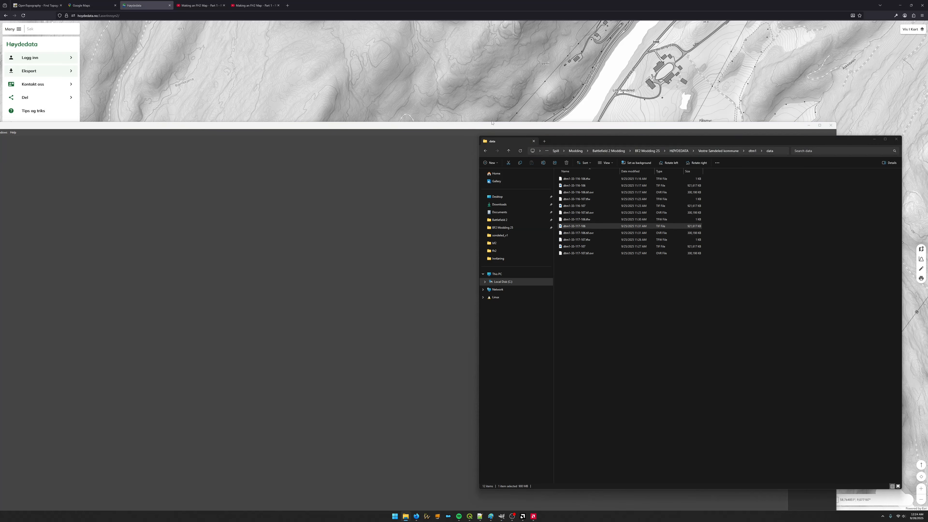
pyautogui.click(697, 227)
pyautogui.click(435, 128)
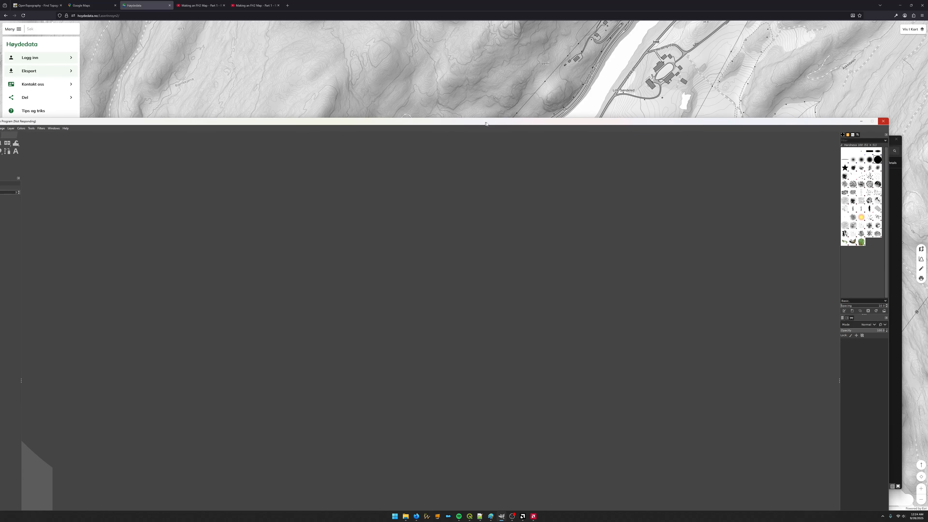
pyautogui.moveTo(435, 126); pyautogui.dragTo(556, 72)
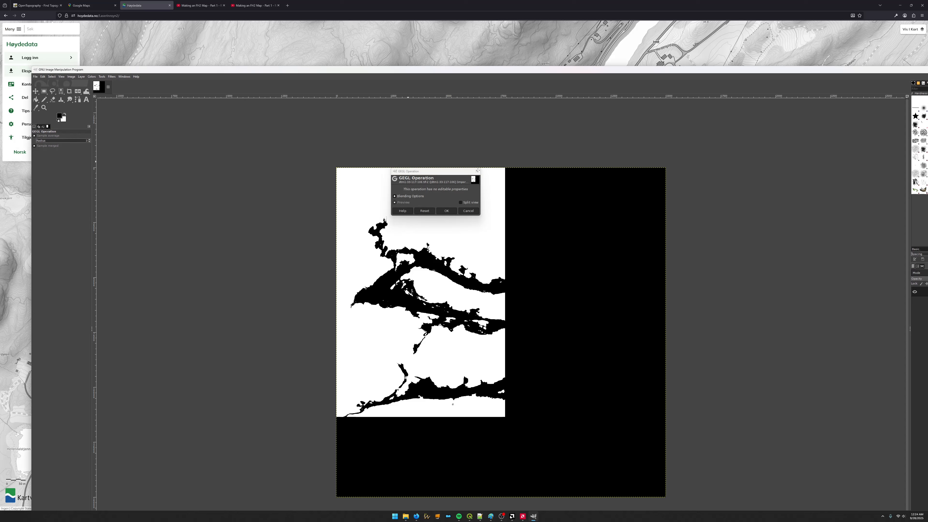
pyautogui.click(447, 211)
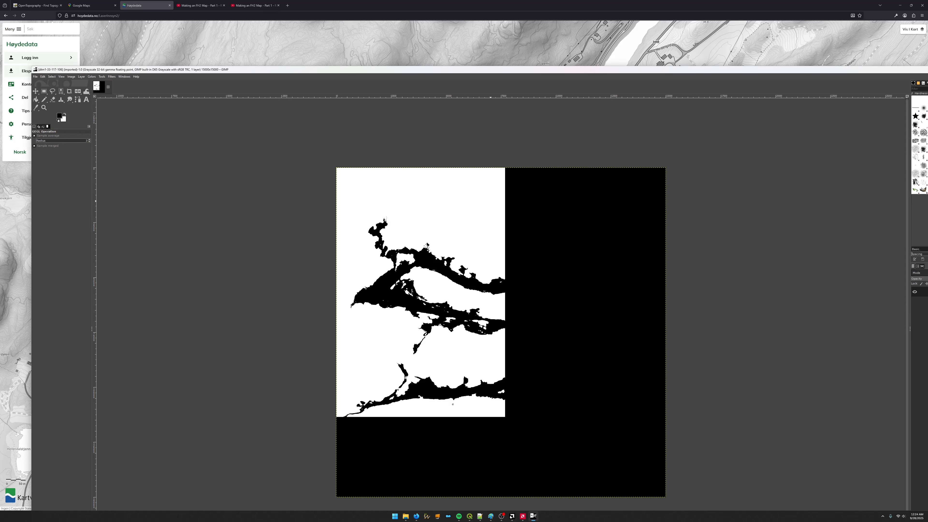
# Examine the coastline and inlets in the upper part of the imported height image up close.
pyautogui.scroll(7, 403, 234)
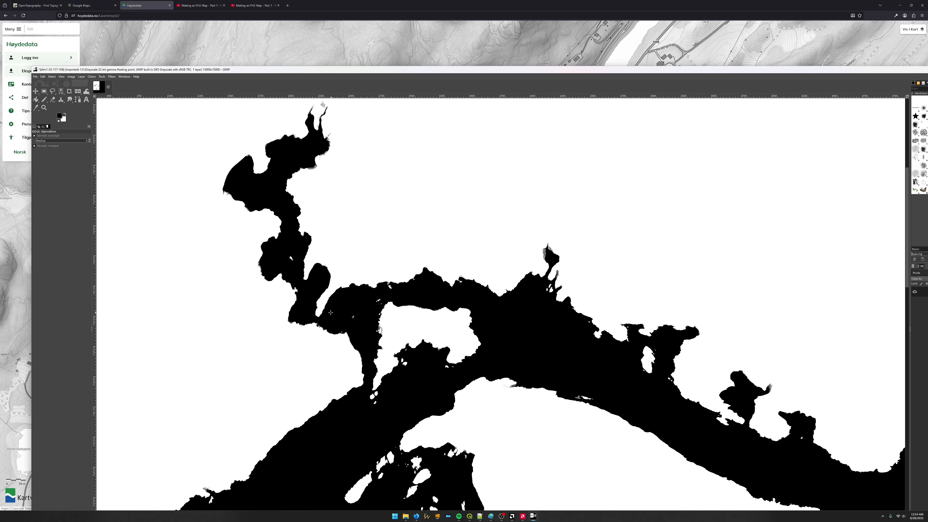
pyautogui.scroll(2, 330, 312)
pyautogui.scroll(-2, 347, 309)
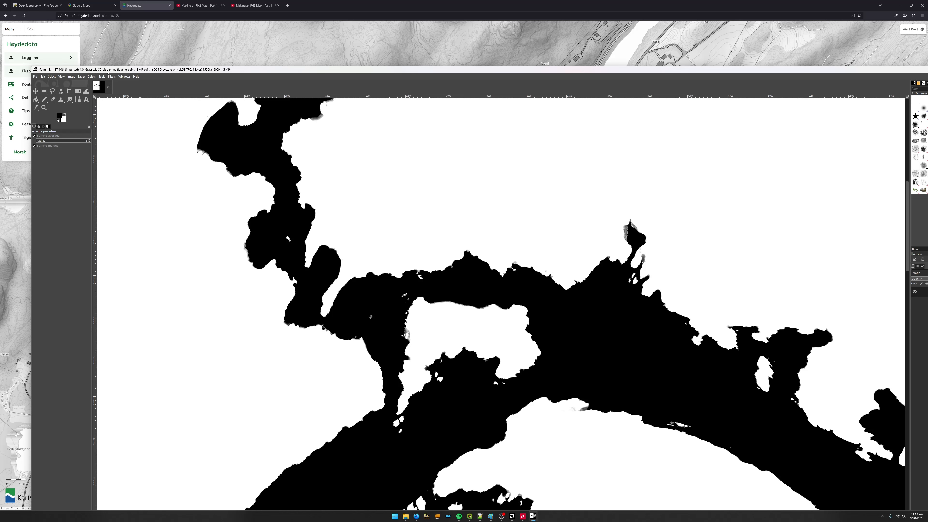
pyautogui.scroll(1, 264, 189)
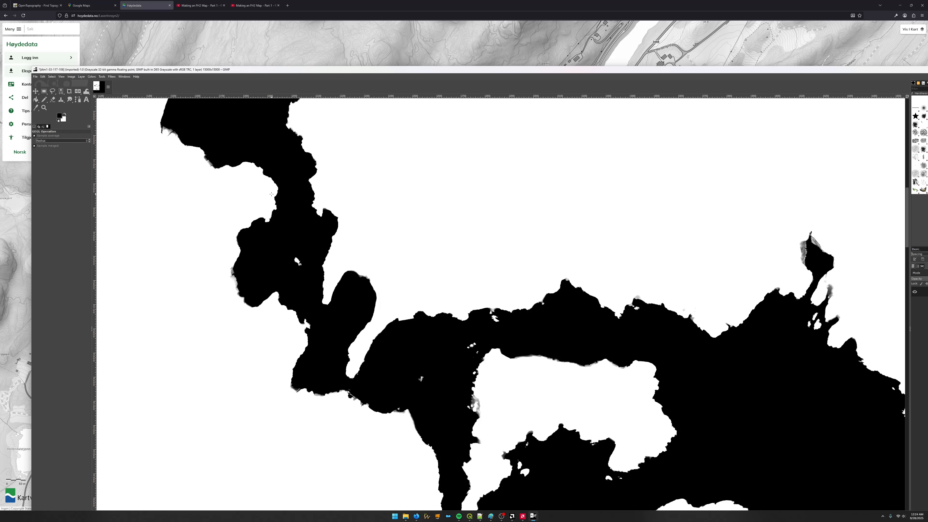
pyautogui.scroll(-1, 275, 196)
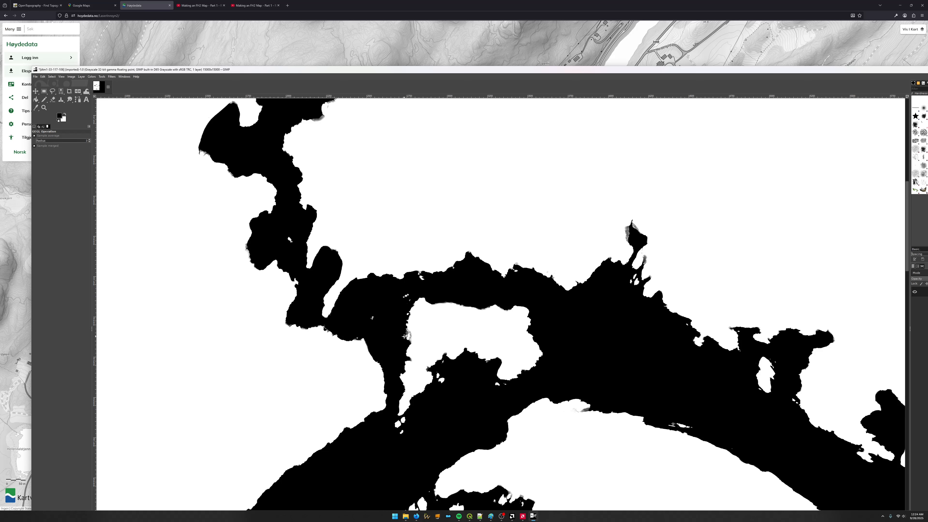
pyautogui.scroll(1, 404, 336)
pyautogui.scroll(-2, 386, 353)
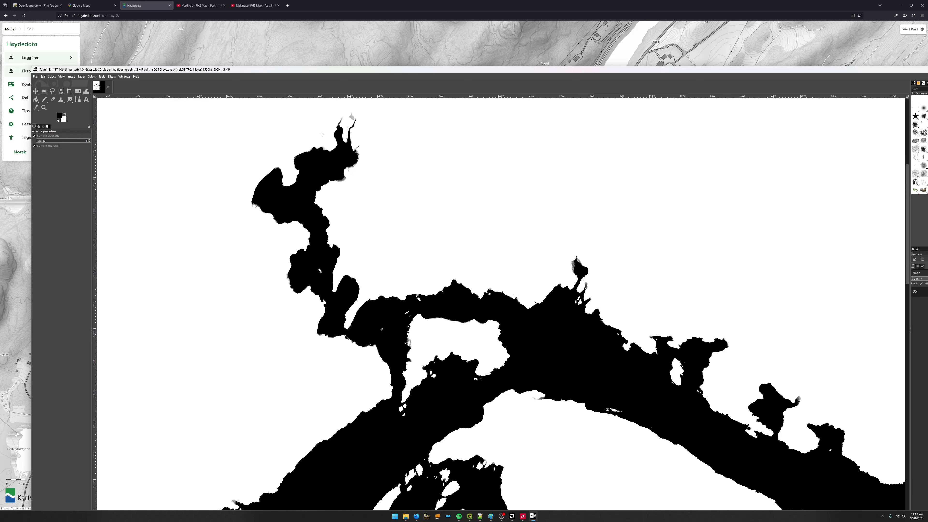
# Close the dtm1-33-117-106 image in GIMP without saving the changes, and quit GIMP.
pyautogui.click(108, 89)
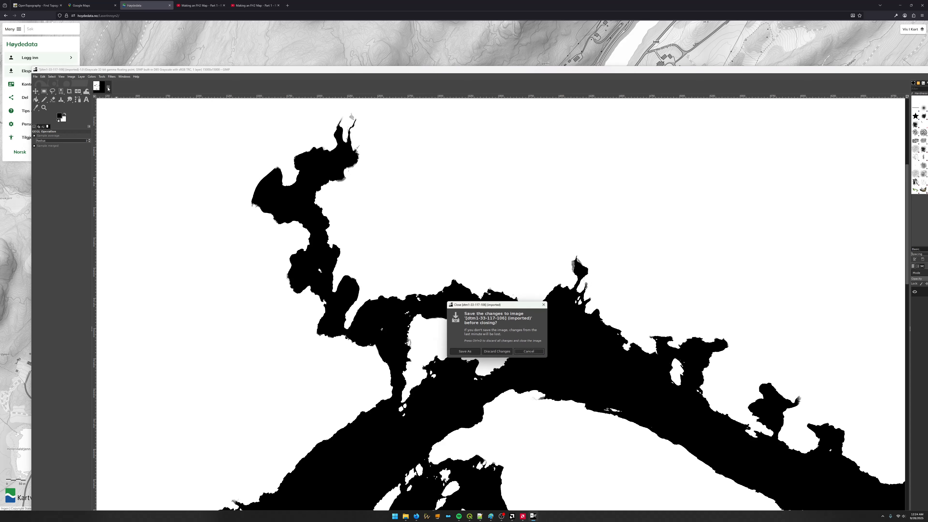
pyautogui.click(499, 355)
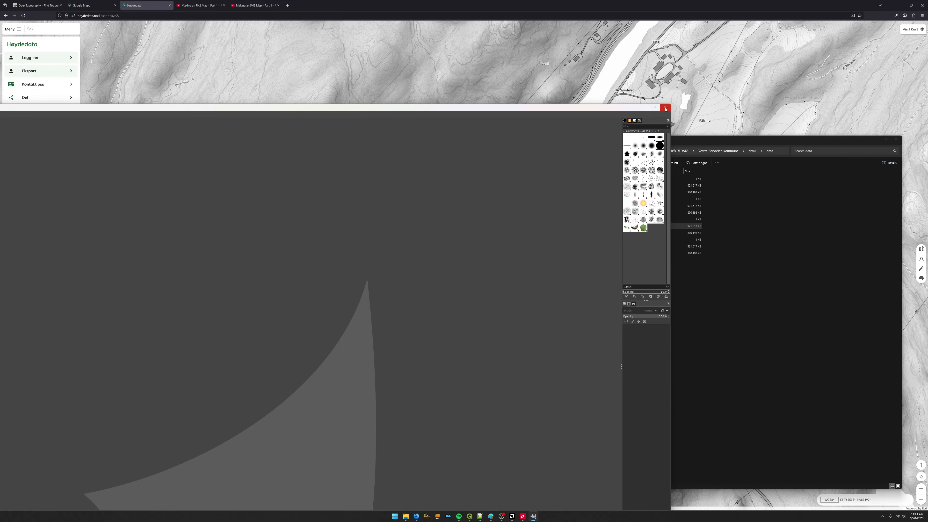
pyautogui.click(666, 109)
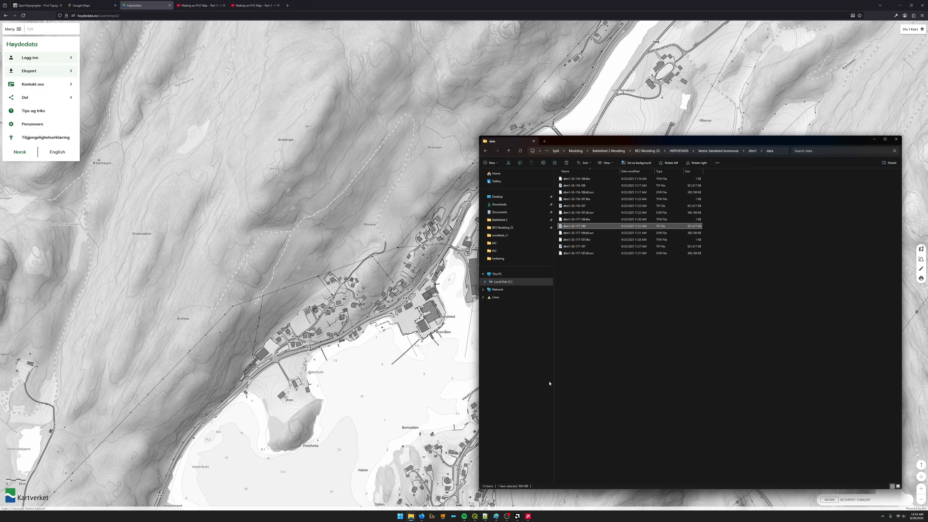
# Bring up QGIS briefly, search the web for qgis in Firefox and view the official QGIS website before closing it.
pyautogui.click(475, 517)
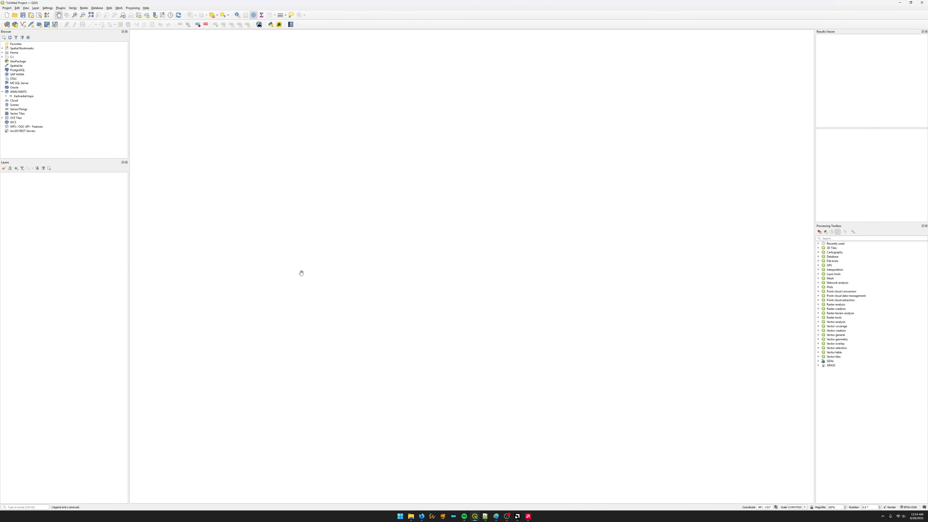
pyautogui.click(422, 516)
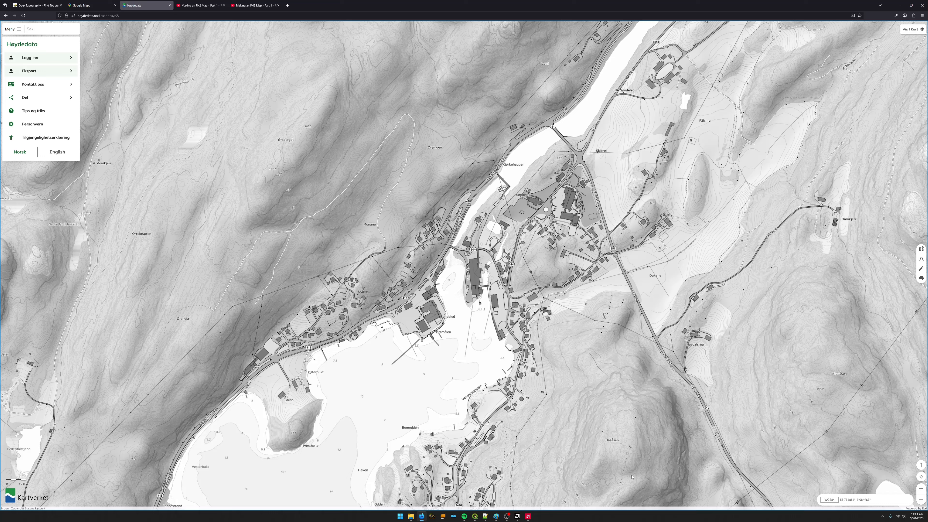
pyautogui.click(291, 7)
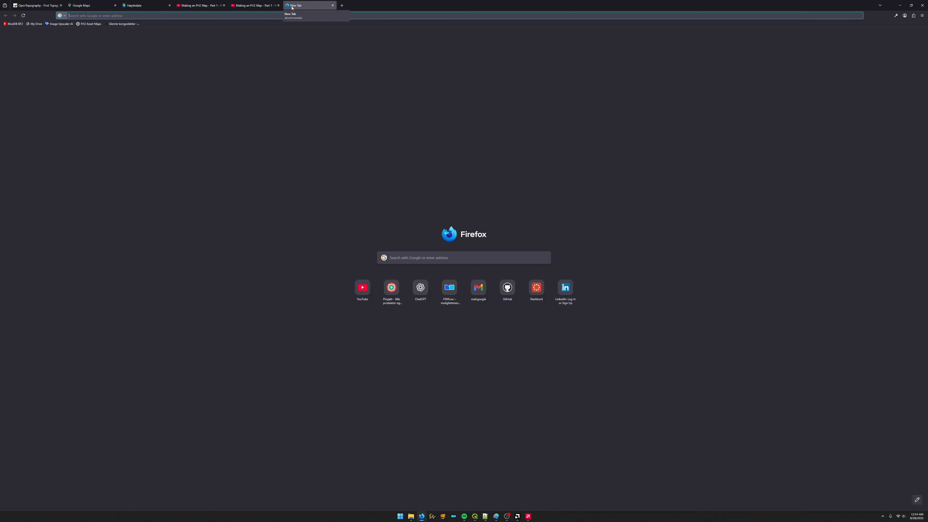
pyautogui.write('qgis')
pyautogui.press('Return')
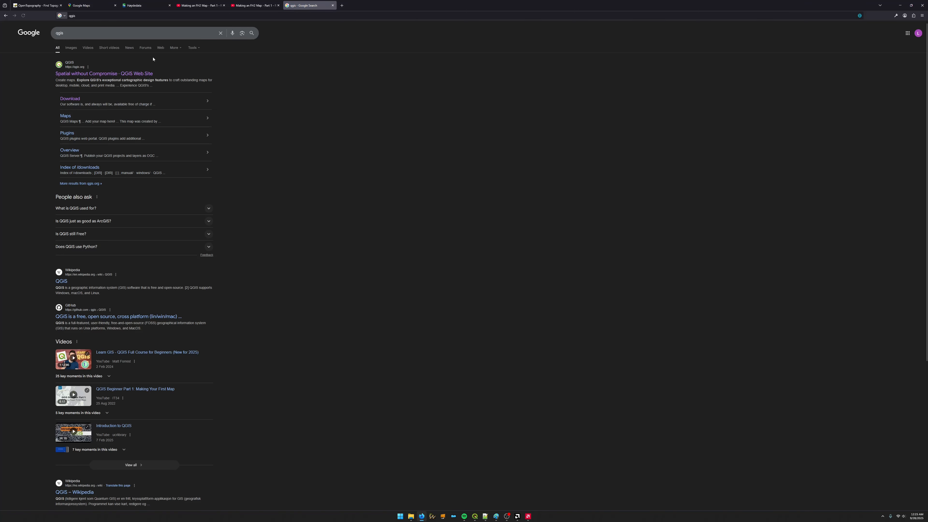
pyautogui.click(133, 74)
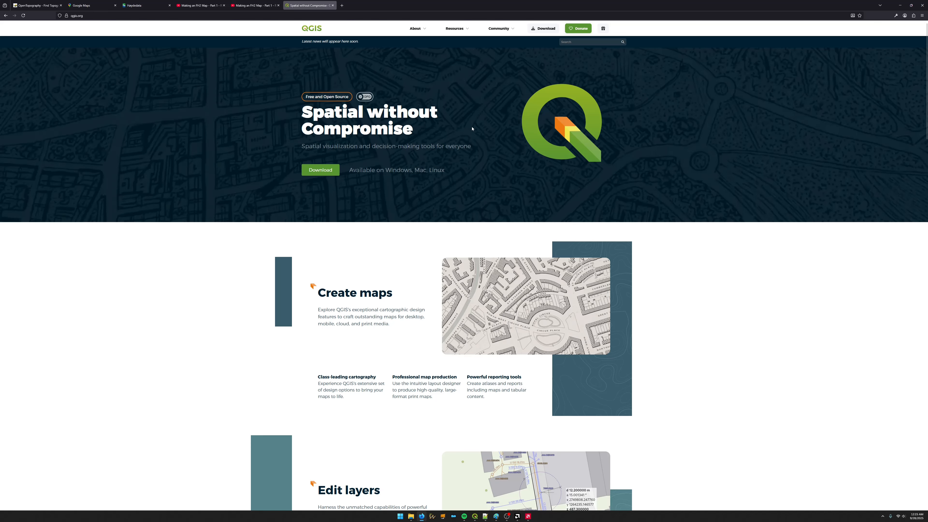
pyautogui.click(332, 6)
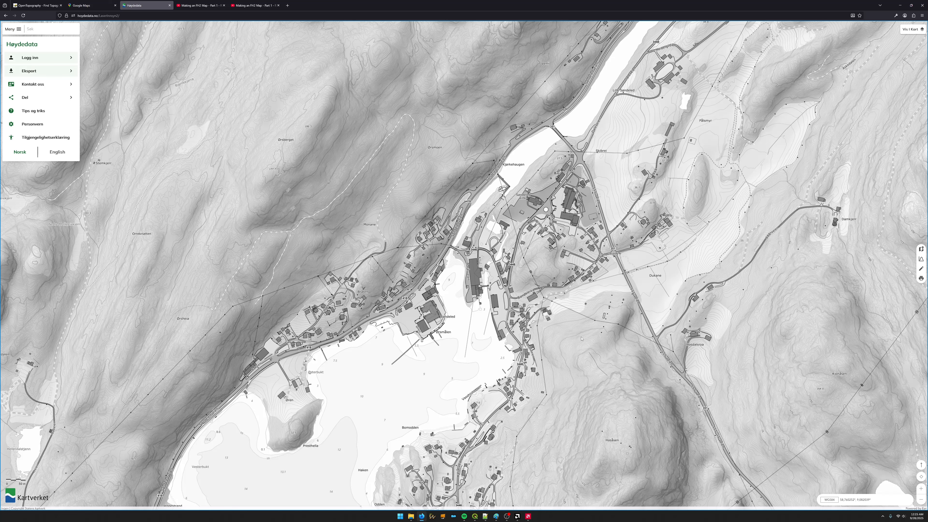
# Survey the terrain surrounding Søndeled on the Høydedata map at a wider scale.
pyautogui.scroll(-4, 535, 455)
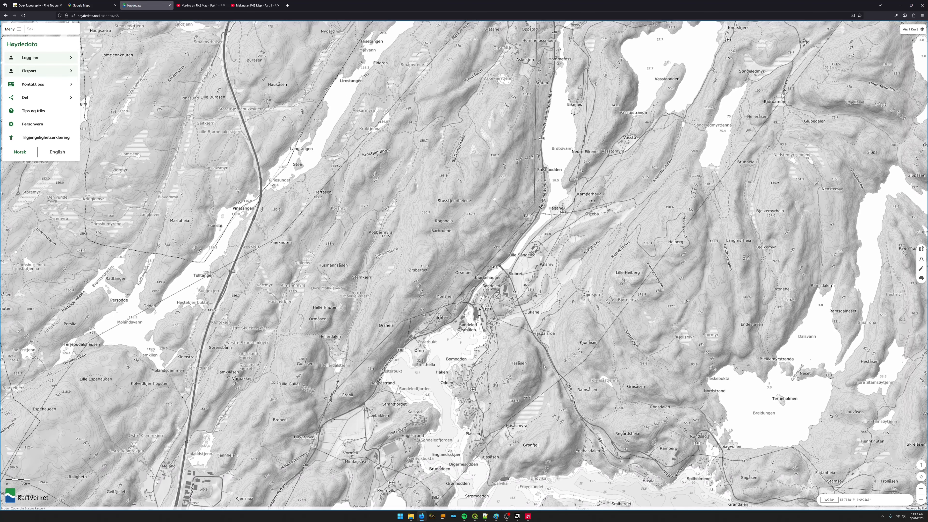
pyautogui.moveTo(522, 361); pyautogui.dragTo(522, 335)
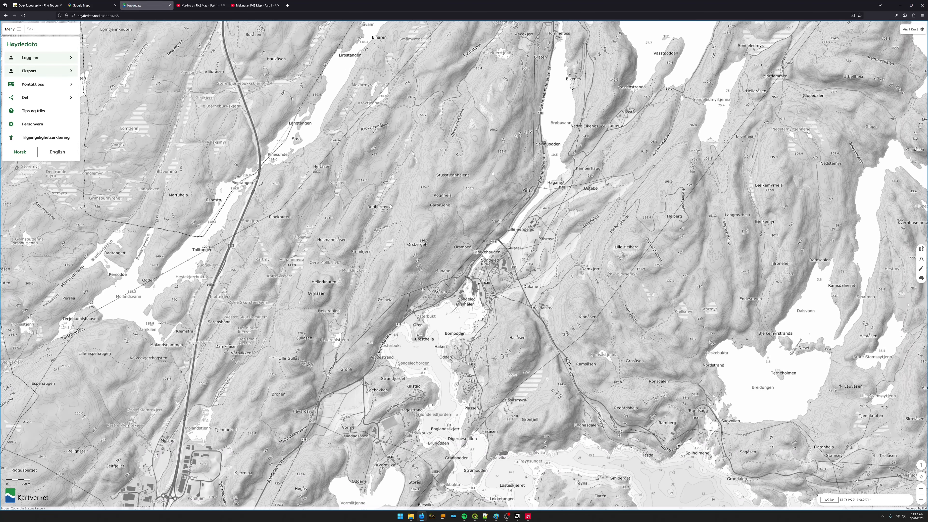
pyautogui.moveTo(507, 309); pyautogui.dragTo(472, 272)
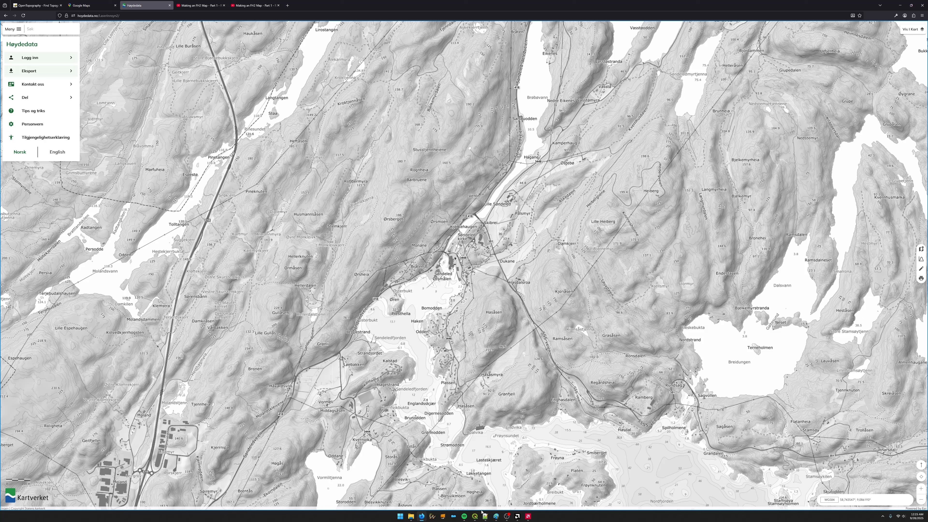
pyautogui.moveTo(475, 517)
pyautogui.moveTo(477, 309); pyautogui.dragTo(481, 295)
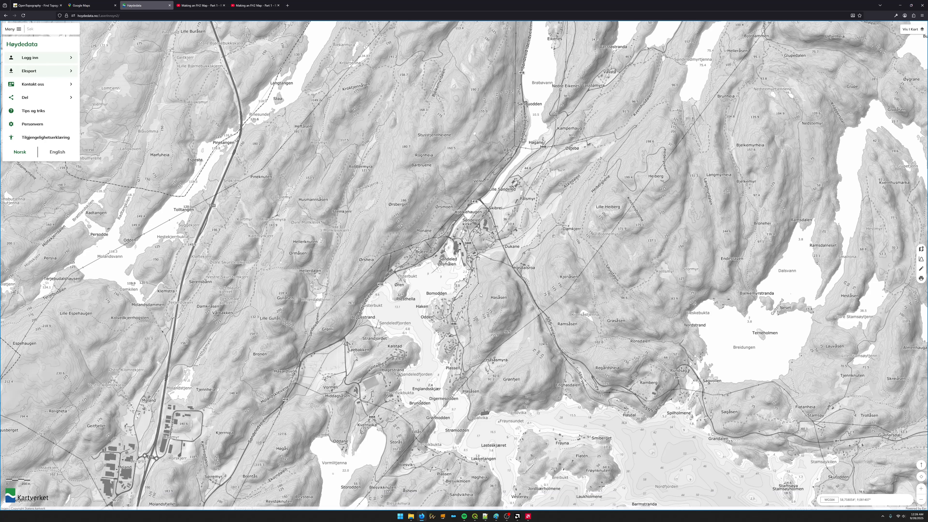
# Switch to the Paint sketch, underline the 65535 value of the 16 bit scale and minimize the window.
pyautogui.click(496, 516)
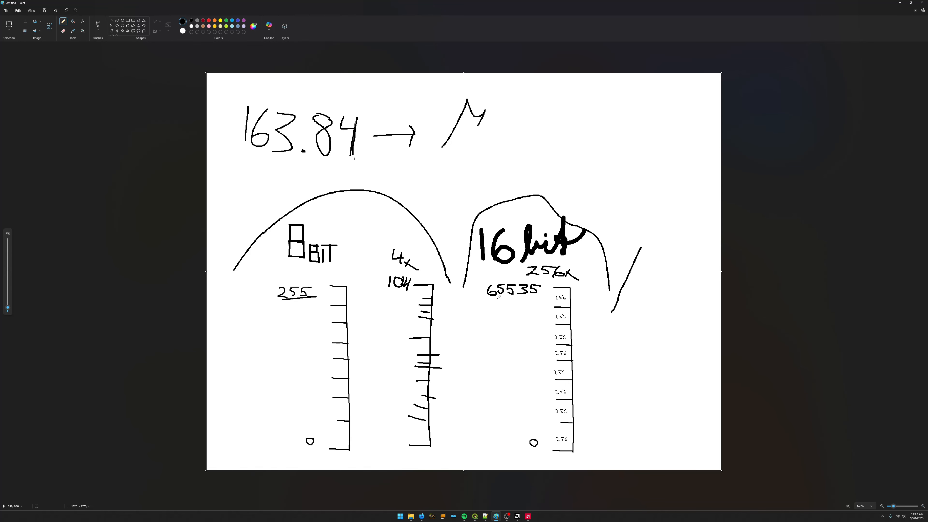
pyautogui.moveTo(494, 298); pyautogui.dragTo(546, 298)
pyautogui.click(899, 3)
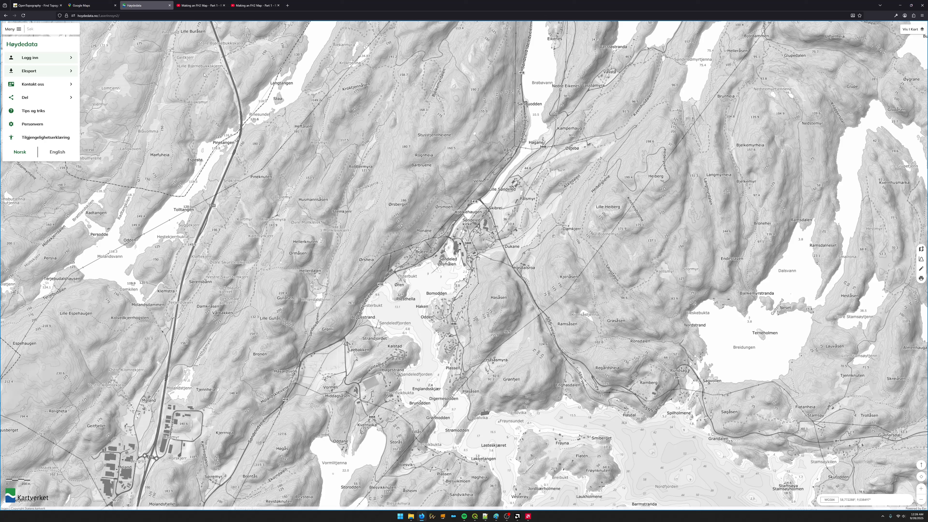
# Open the "Making an FH2 Map - Part 1" YouTube video and watch the height map being shown in GIMP.
pyautogui.click(200, 5)
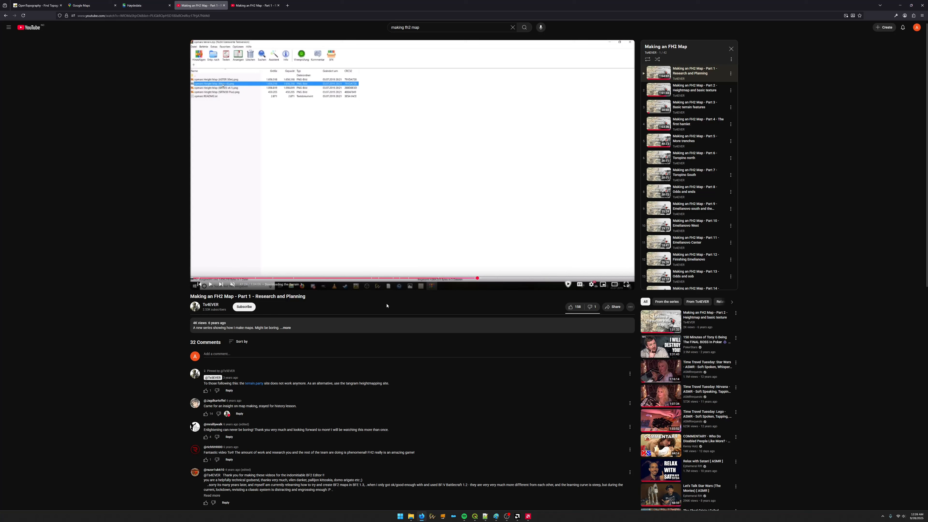
pyautogui.scroll(-8, 695, 182)
pyautogui.scroll(8, 696, 182)
pyautogui.click(210, 16)
pyautogui.click(153, 126)
pyautogui.click(486, 227)
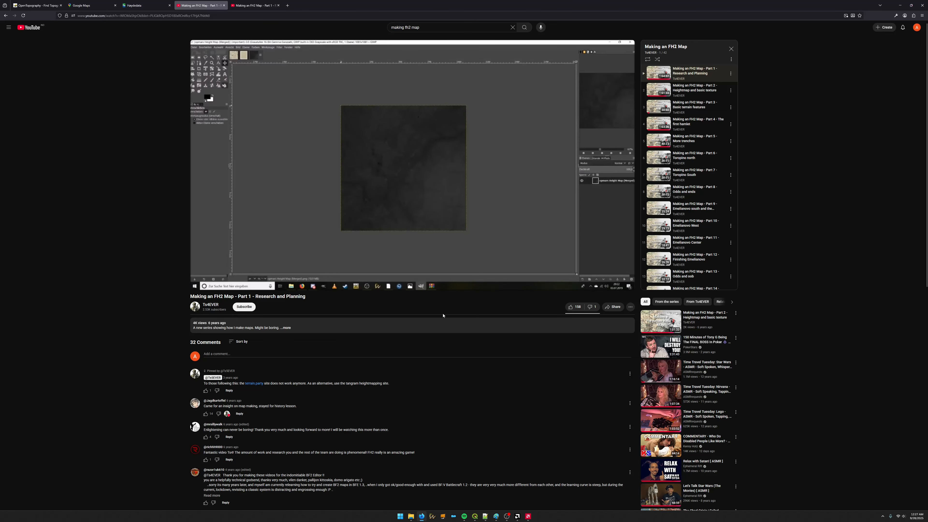
pyautogui.click(396, 233)
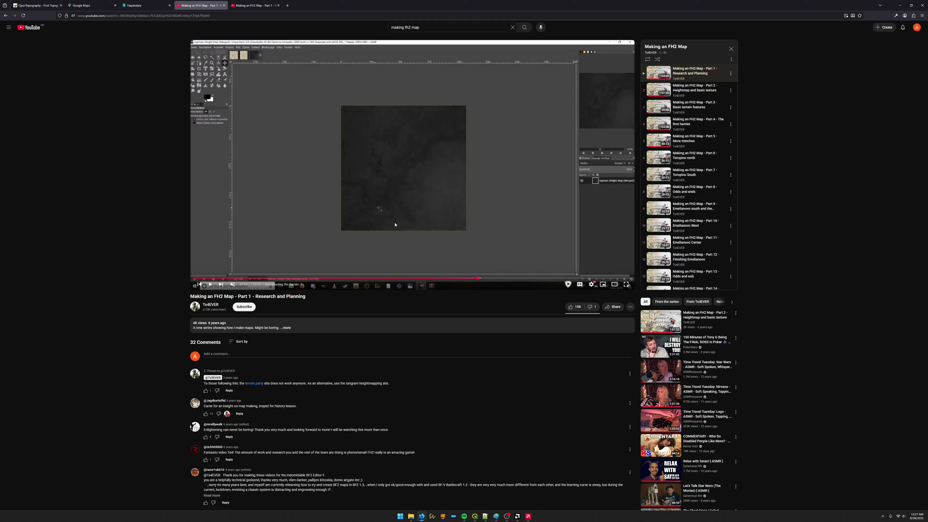
pyautogui.click(315, 197)
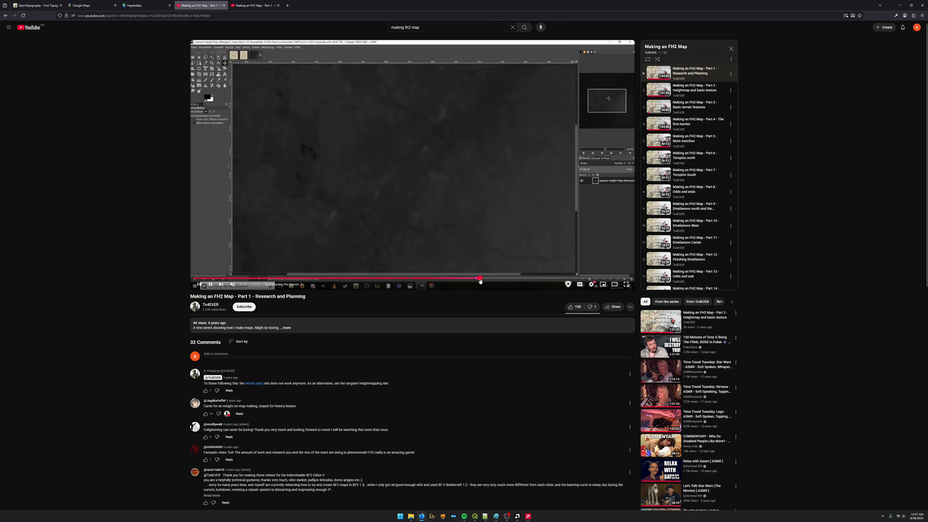
# Replay the video around the archive's PNG files and the opened height map, stopping at the start of the Creating the Height Map chapter.
pyautogui.click(480, 279)
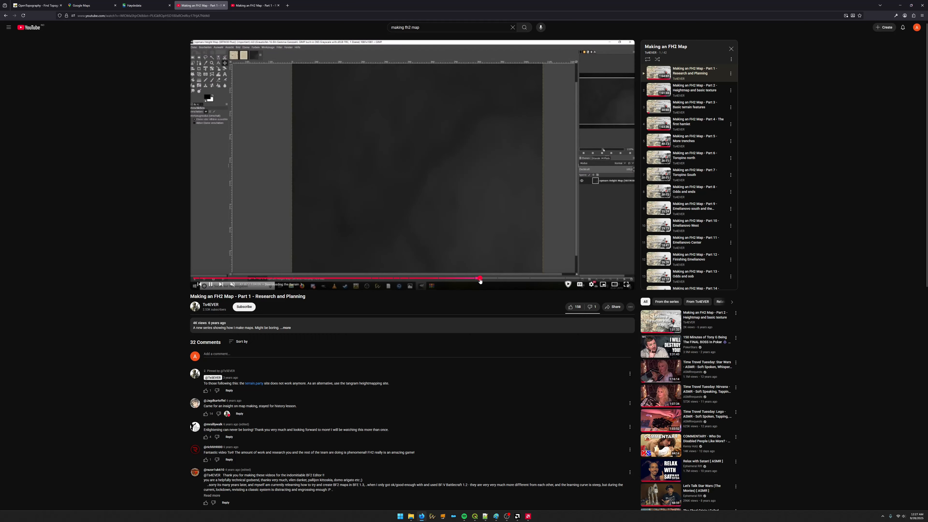
pyautogui.click(483, 259)
pyautogui.press('Left')
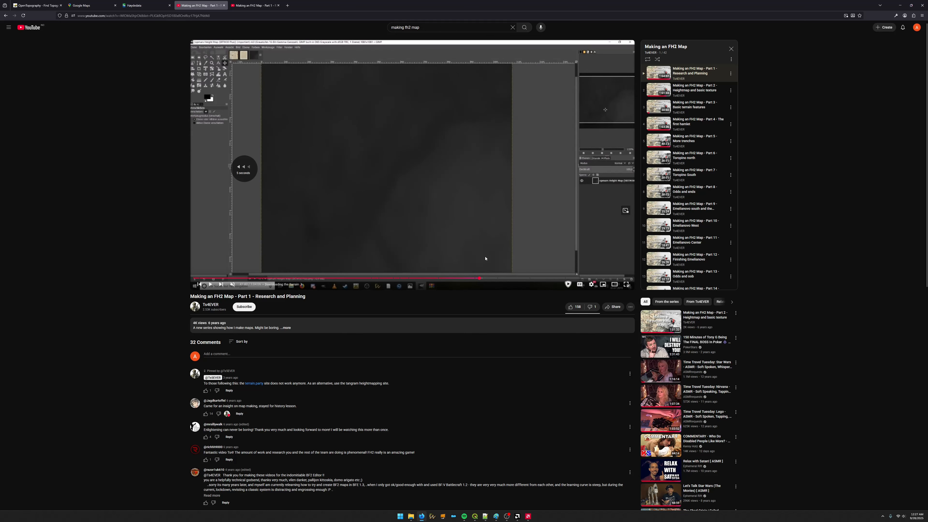
pyautogui.press('Right')
pyautogui.press('Left')
pyautogui.press('Left')
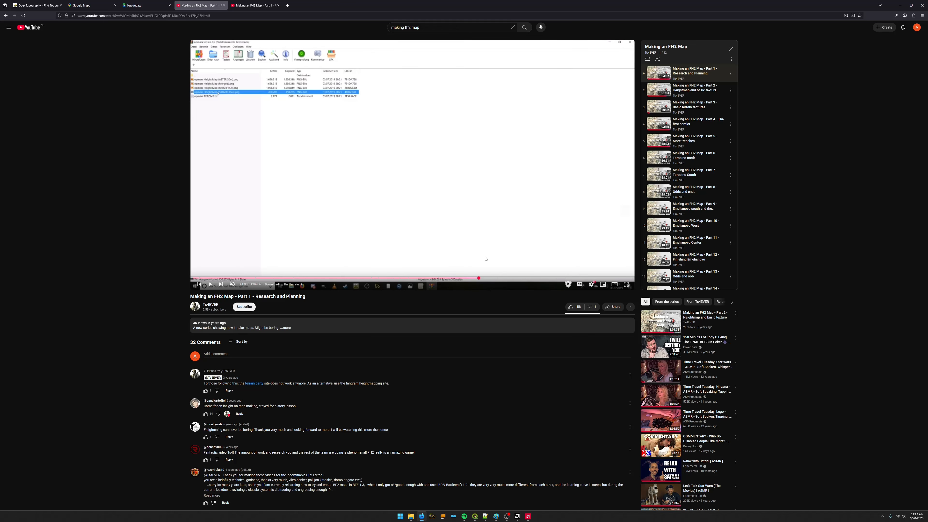
pyautogui.press('Right')
pyautogui.press('Right')
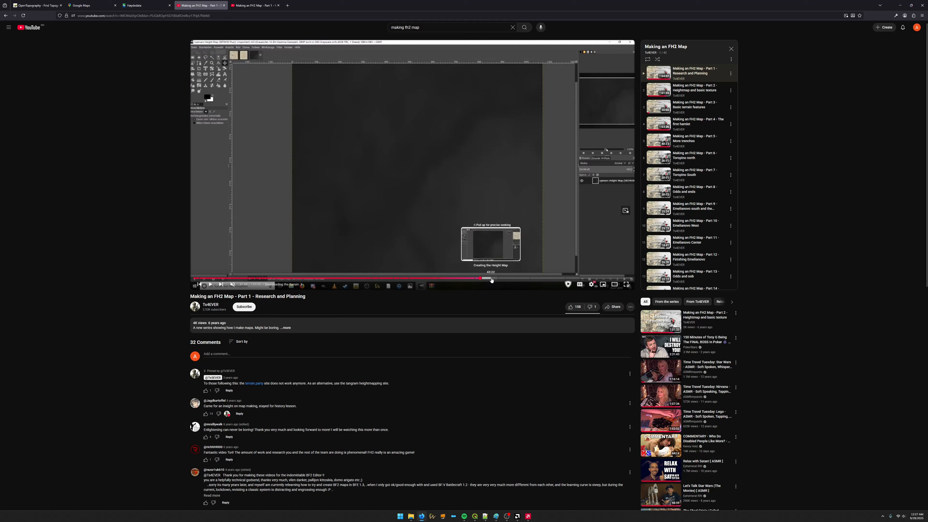
pyautogui.moveTo(480, 279); pyautogui.dragTo(482, 280)
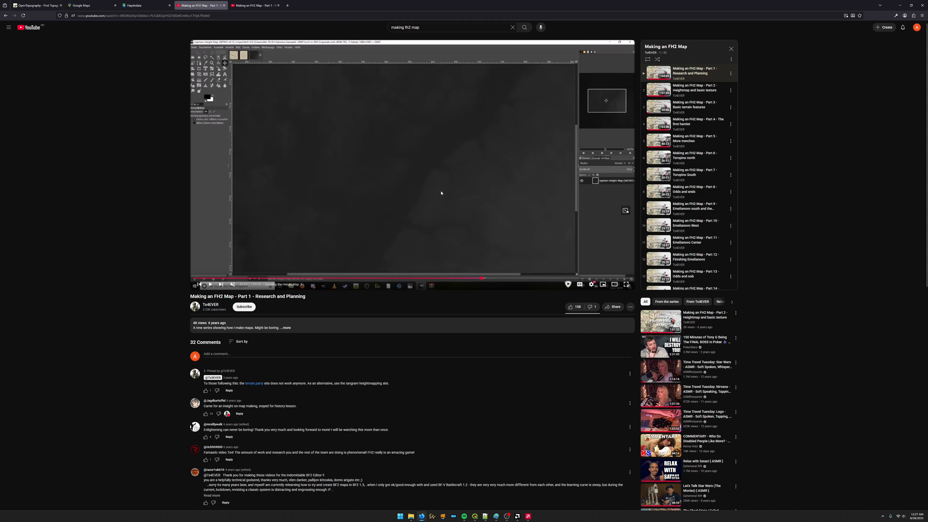
# Switch from the YouTube video page to the Paint sketch comparing the 8 bit and 16 bit height scales.
pyautogui.scroll(-2, 440, 272)
pyautogui.scroll(2, 384, 205)
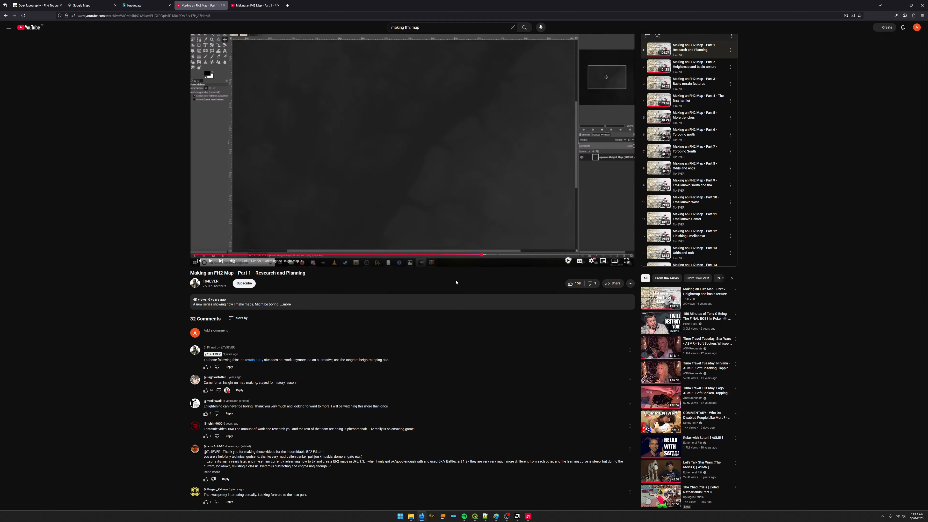
pyautogui.scroll(-2, 475, 238)
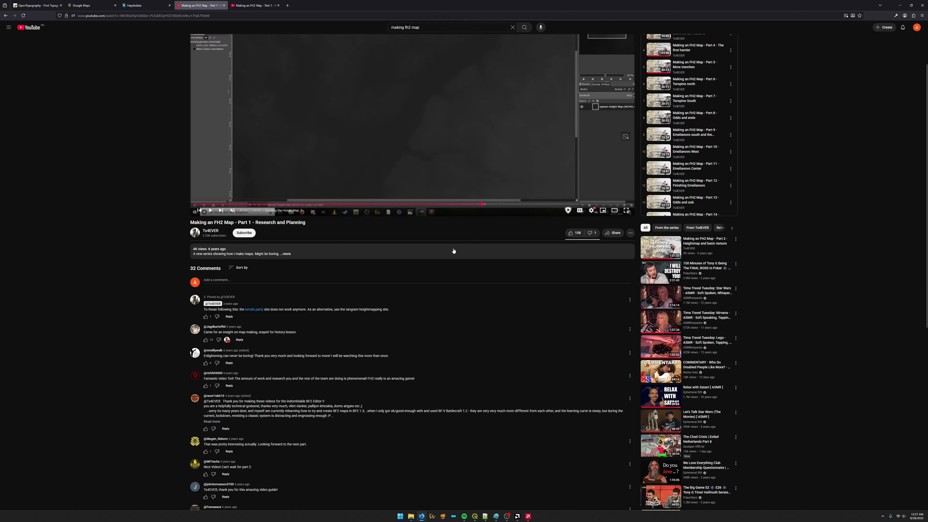
pyautogui.scroll(2, 420, 256)
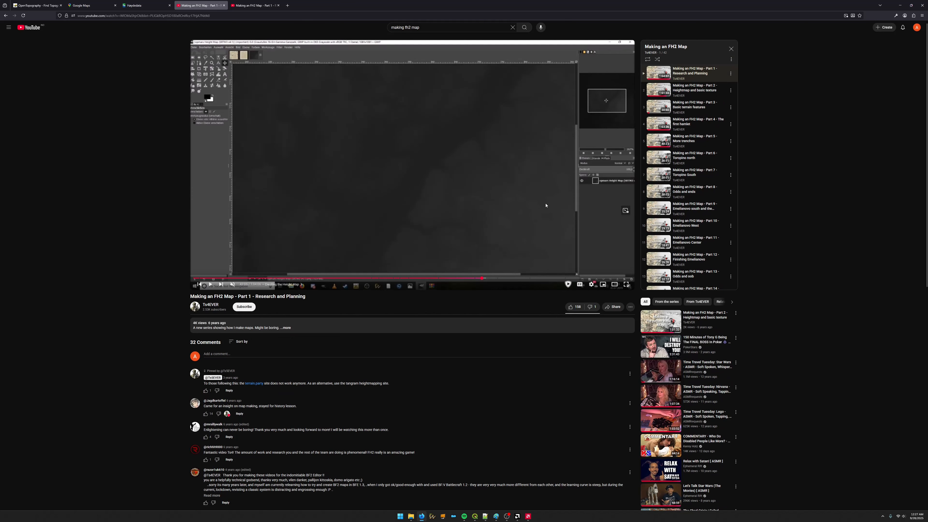
pyautogui.scroll(-2, 545, 206)
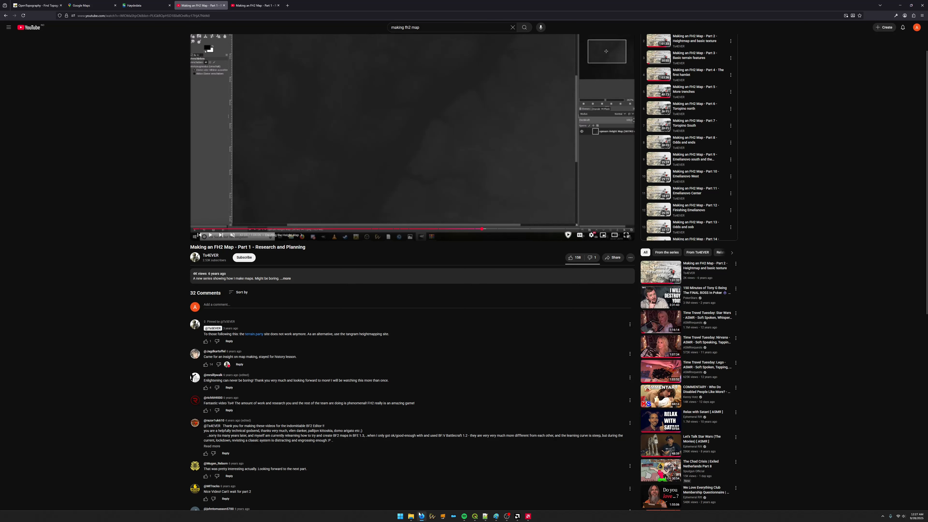
pyautogui.moveTo(422, 519)
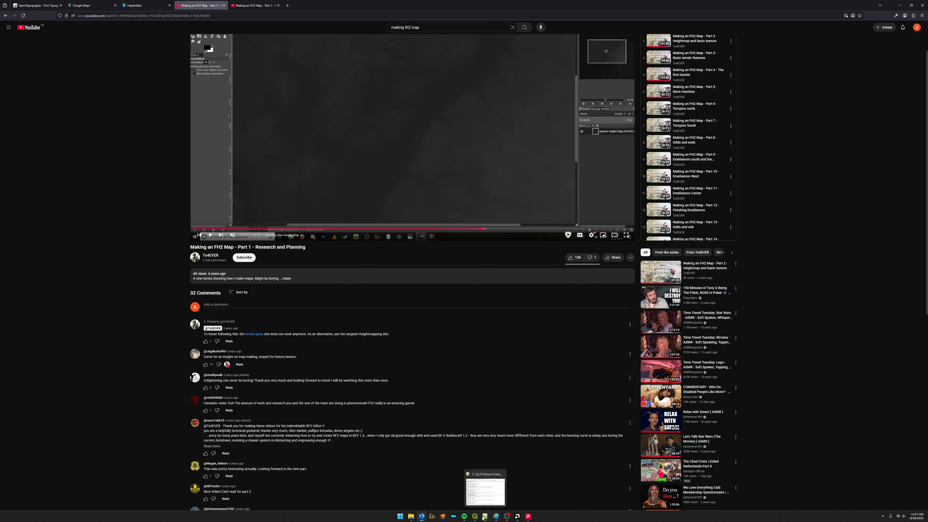
pyautogui.click(496, 518)
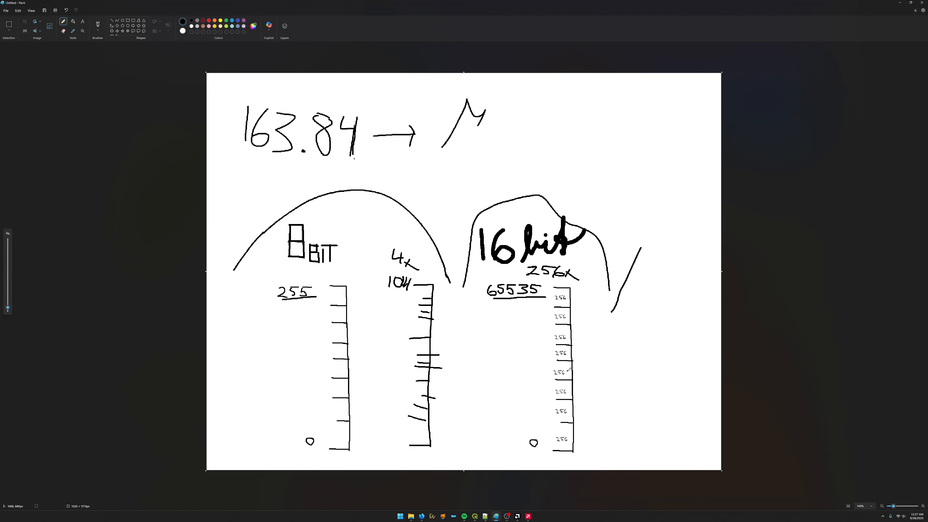
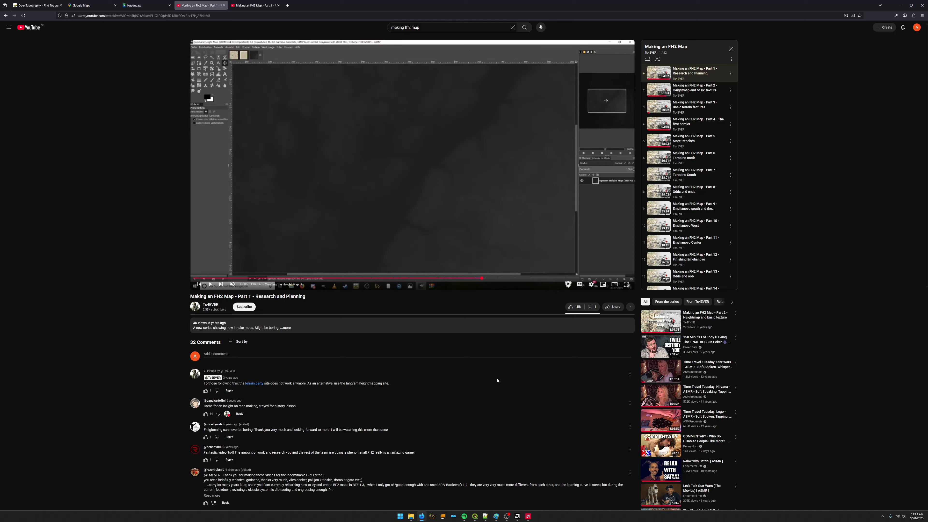
# Replay the moment in the second Part 1 video tab where the height map overlays the topographic map, and return to the first video tab.
pyautogui.hotkey('ctrl', 'Tab')
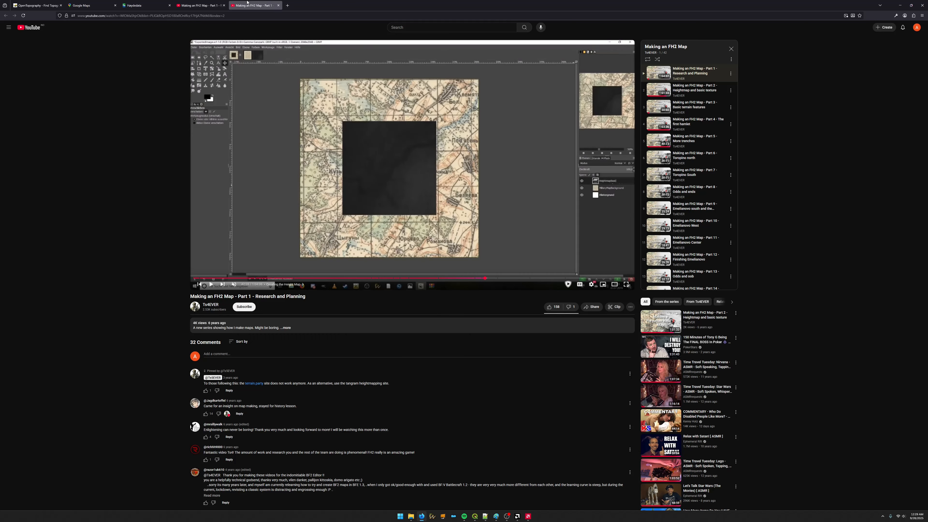
pyautogui.press('space')
pyautogui.press('Left')
pyautogui.press('Left')
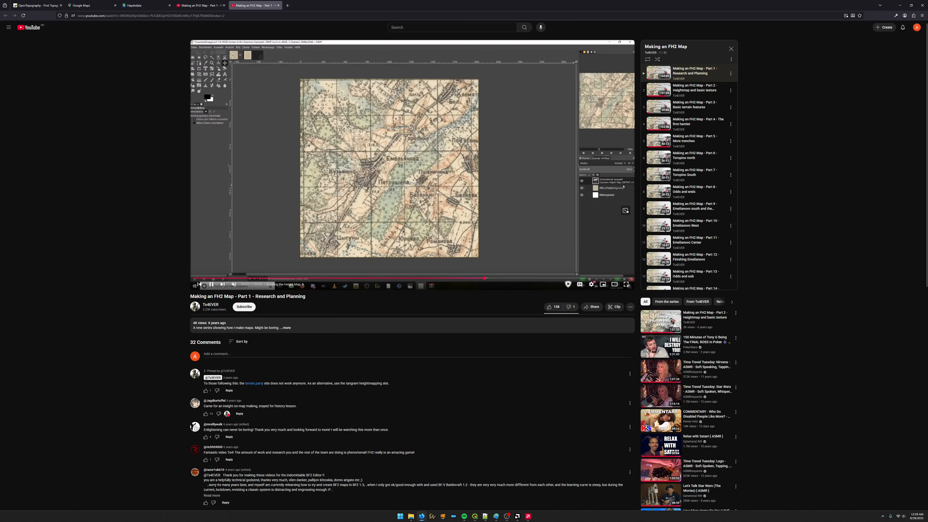
pyautogui.press('space')
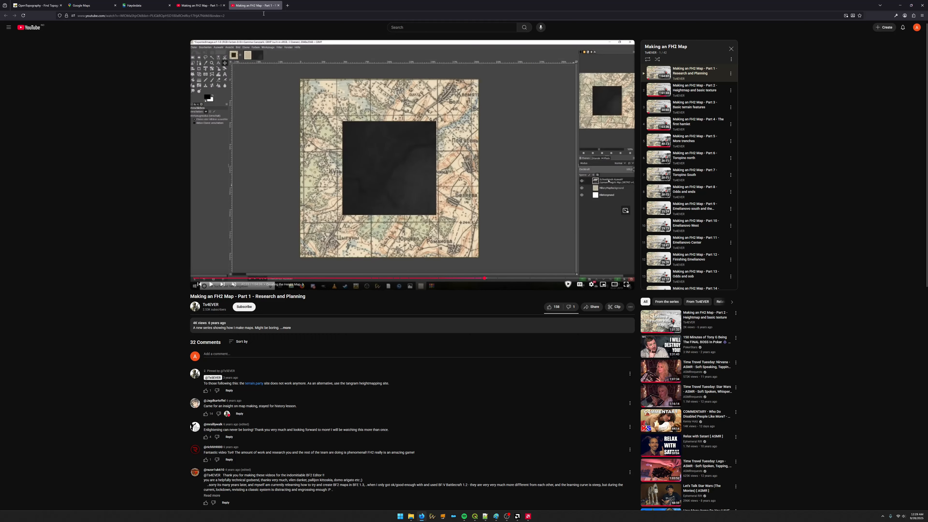
pyautogui.hotkey('ctrl', 'shift', 'Tab')
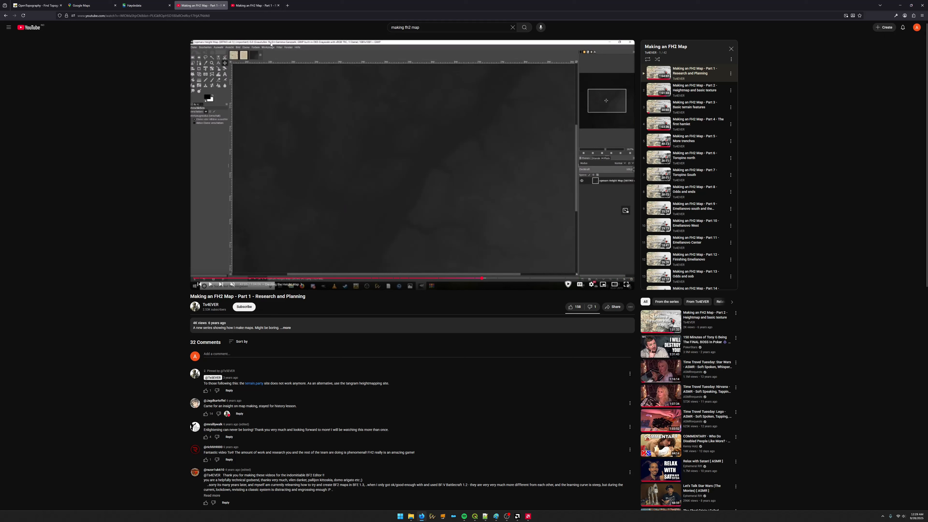
# Return to the second video tab's height map overlay and briefly bring up the Heightdata.con bit resolution settings in Notepad++.
pyautogui.hotkey('ctrl', 'Tab')
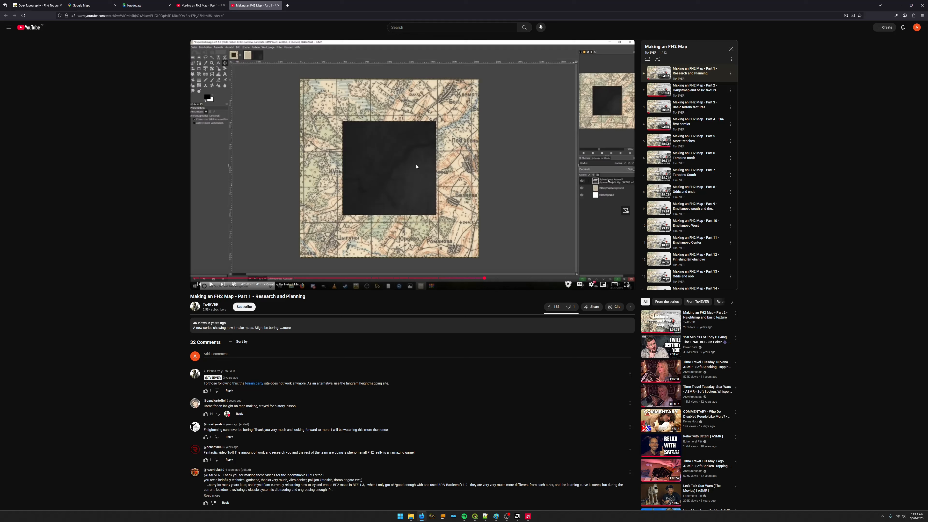
pyautogui.click(486, 518)
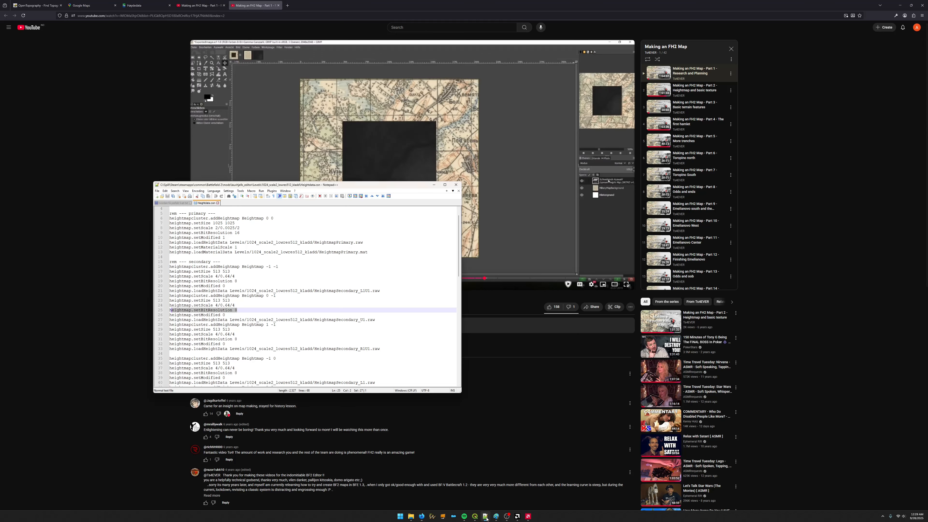
pyautogui.click(486, 518)
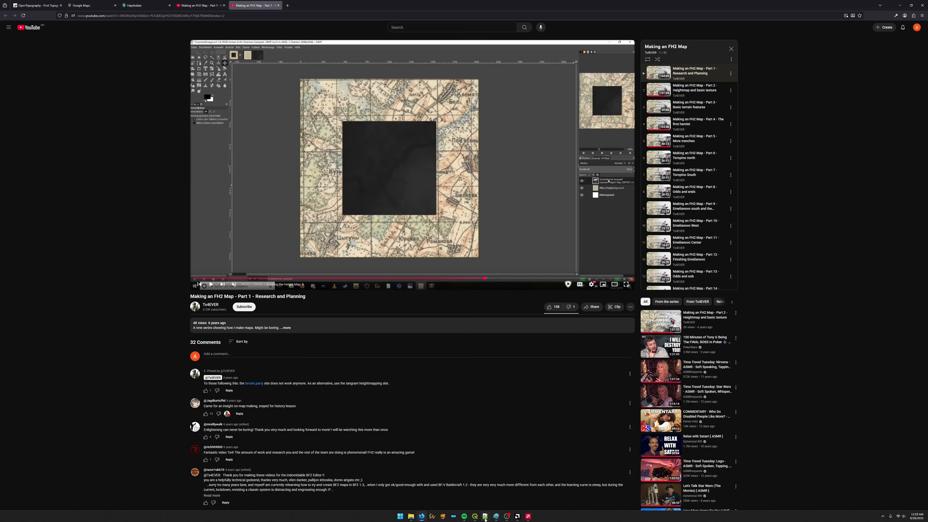
# Annotate the Paint sketch with arrows from the 16 bit scale to the 8 bit scale and from the 8 bit arch past the 16 bit side.
pyautogui.click(497, 516)
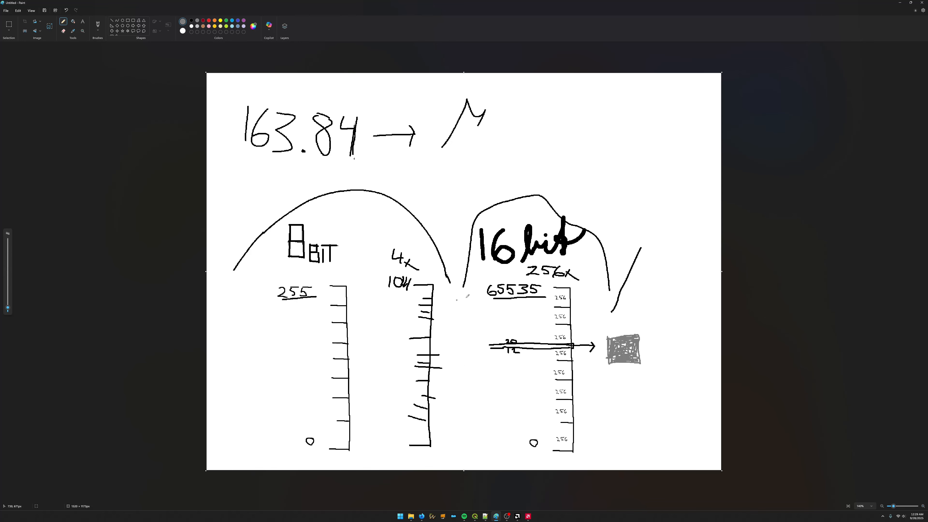
pyautogui.moveTo(525, 457)
pyautogui.mouseDown()
pyautogui.moveTo(370, 460)
pyautogui.moveTo(371, 444)
pyautogui.moveTo(368, 455)
pyautogui.mouseUp()
pyautogui.moveTo(399, 198)
pyautogui.mouseDown()
pyautogui.moveTo(450, 162)
pyautogui.moveTo(564, 133)
pyautogui.moveTo(631, 136)
pyautogui.moveTo(701, 181)
pyautogui.moveTo(699, 166)
pyautogui.moveTo(703, 184)
pyautogui.moveTo(683, 188)
pyautogui.mouseUp()
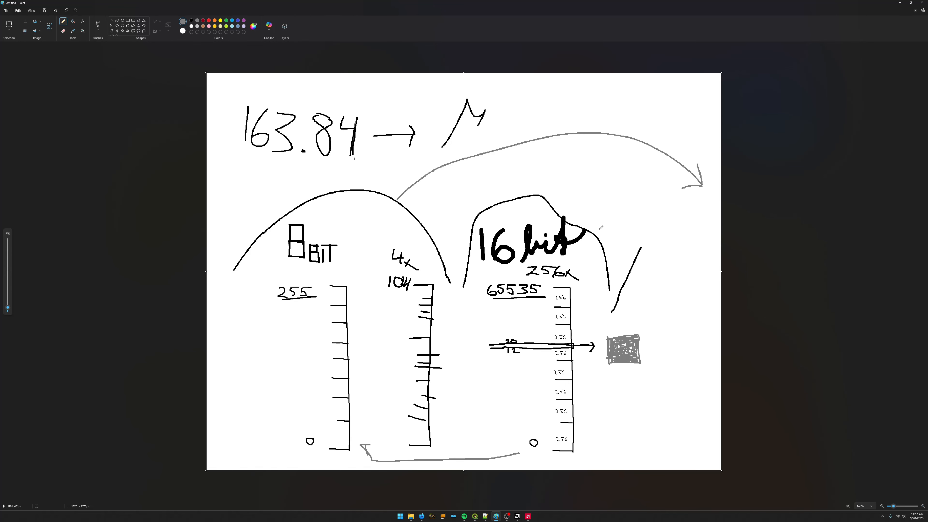
pyautogui.moveTo(587, 224); pyautogui.dragTo(697, 177)
pyautogui.moveTo(704, 193); pyautogui.dragTo(706, 198)
pyautogui.click(708, 215)
pyautogui.click(899, 2)
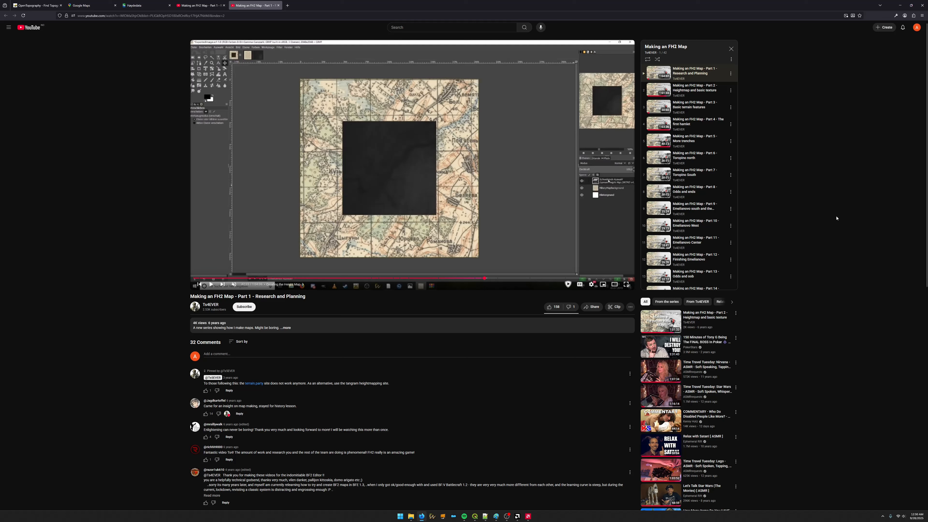
# Revisit the Høydedata terrain map around the fjord and its surrounding hills, and put the browser away.
pyautogui.click(147, 5)
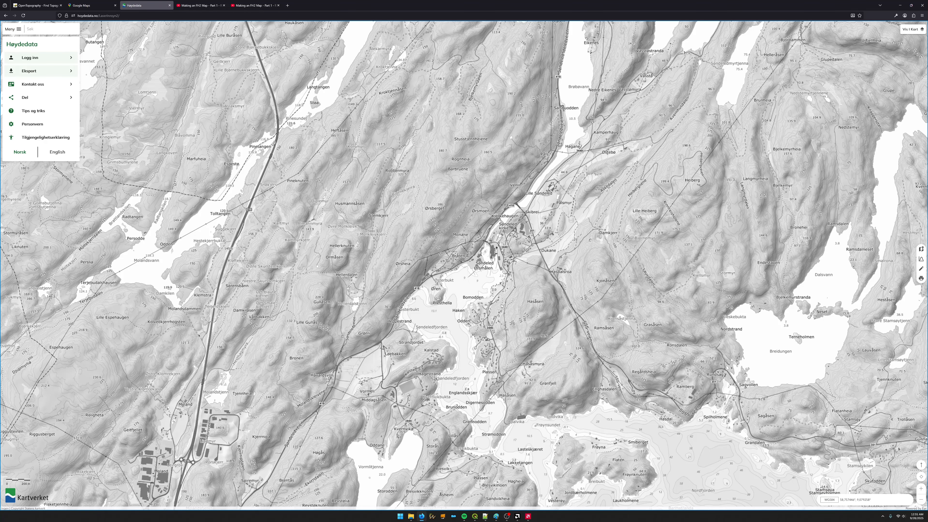
pyautogui.moveTo(493, 317); pyautogui.dragTo(481, 338)
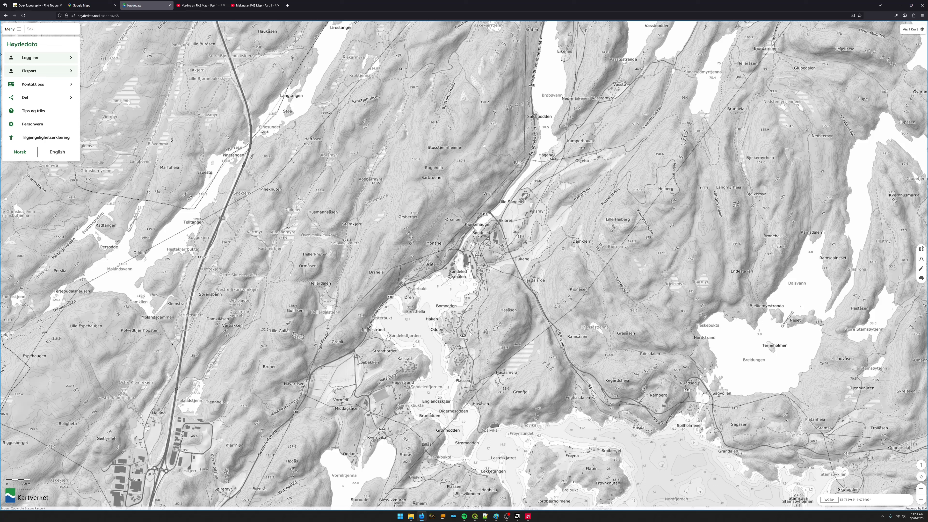
pyautogui.moveTo(450, 300); pyautogui.dragTo(468, 303)
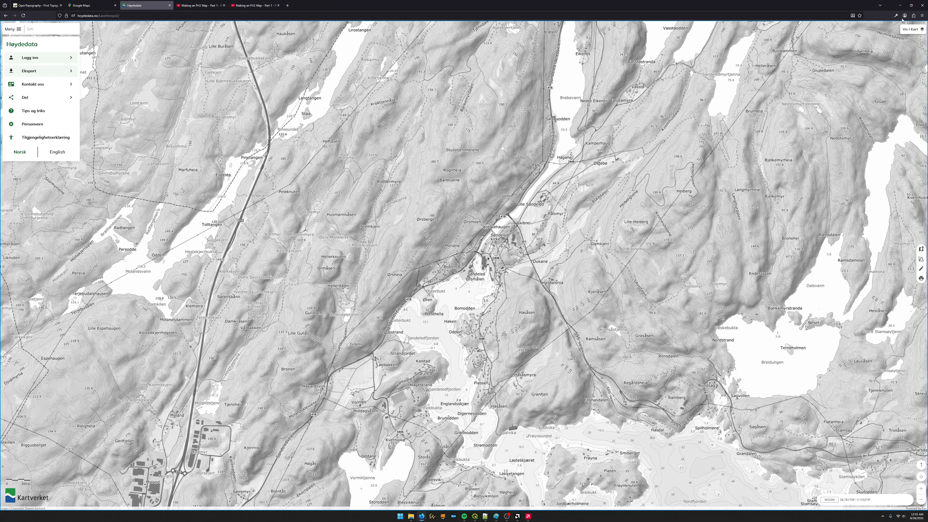
pyautogui.click(900, 5)
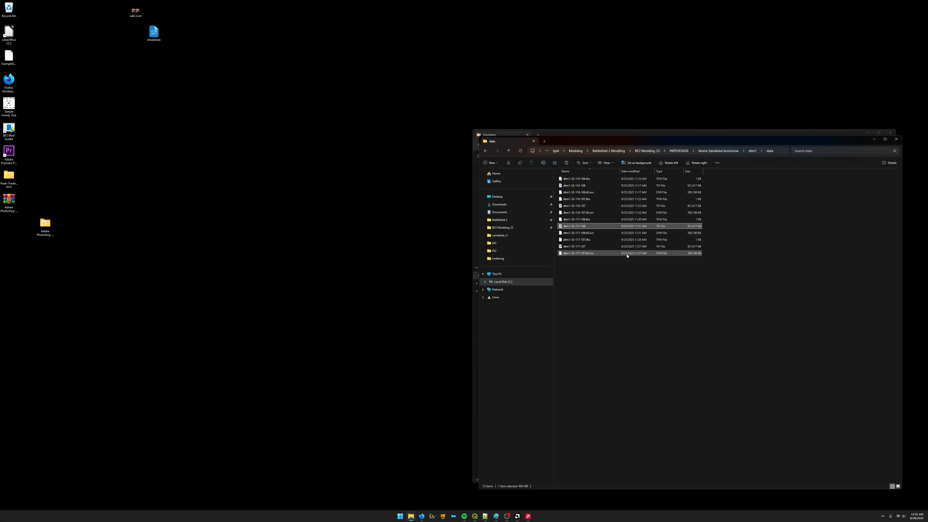
# Switch to the empty QGIS project and leave its window maximized.
pyautogui.click(475, 515)
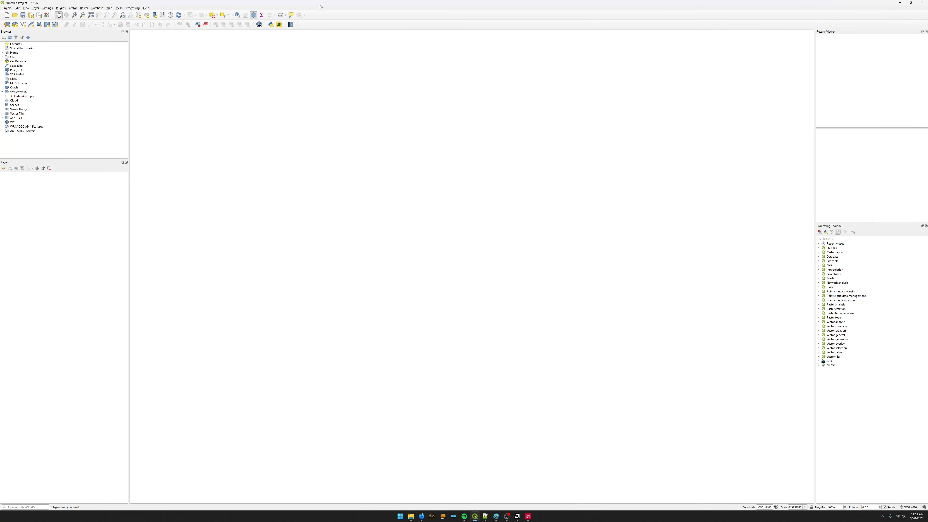
pyautogui.moveTo(320, 7); pyautogui.dragTo(194, 18)
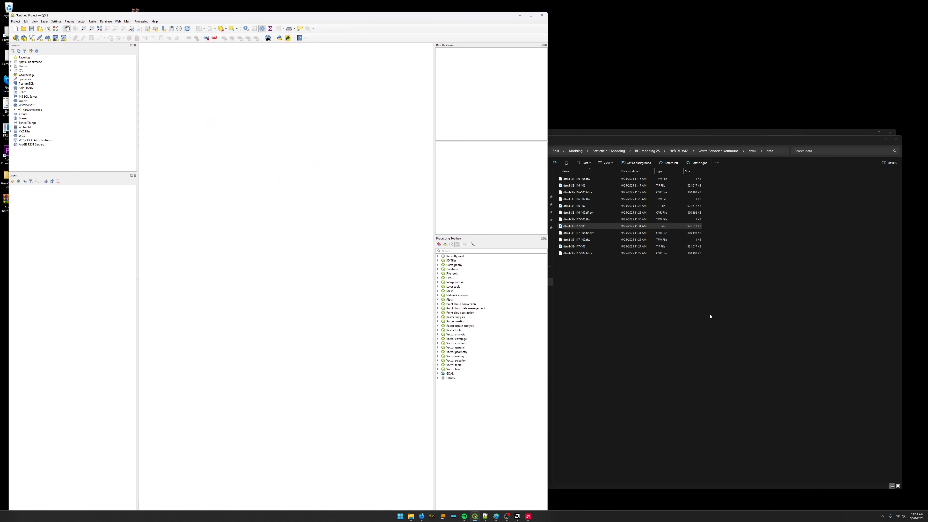
pyautogui.click(668, 273)
pyautogui.moveTo(288, 17); pyautogui.dragTo(339, 14)
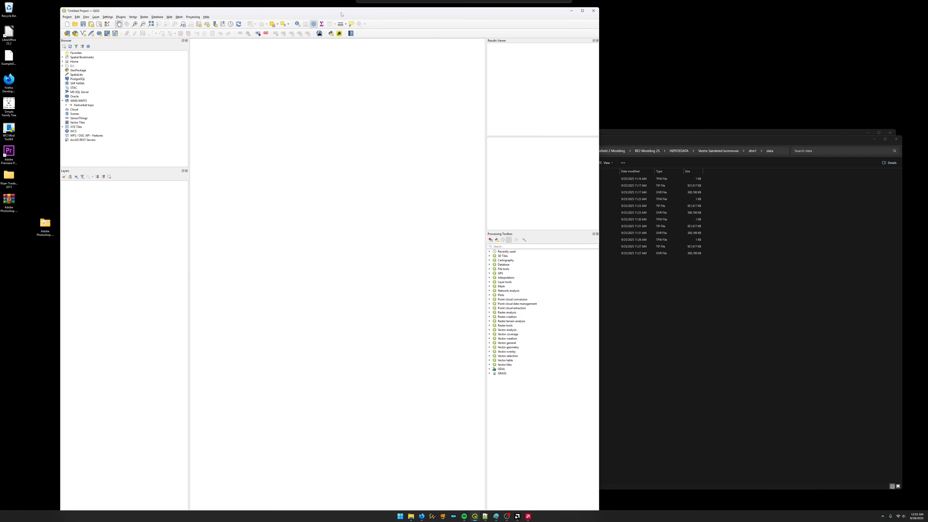
pyautogui.doubleClick(340, 14)
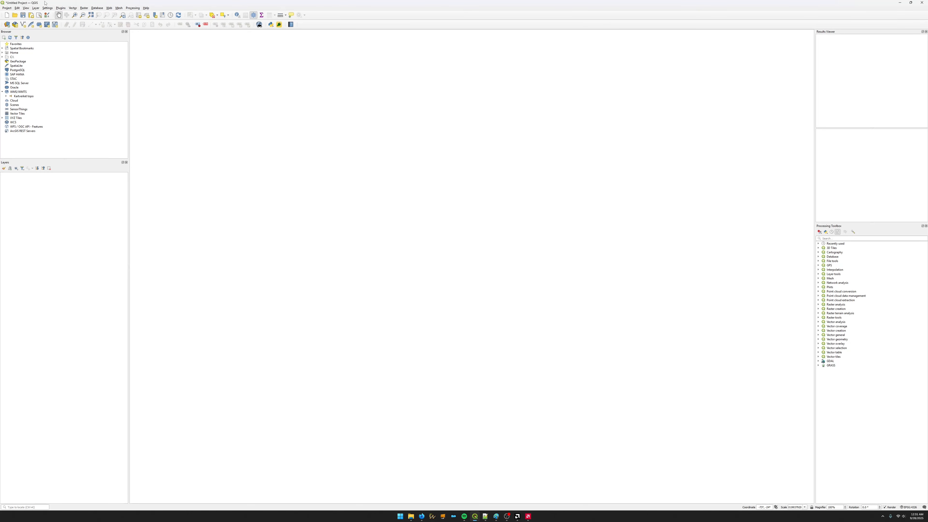
pyautogui.click(7, 8)
pyautogui.click(5, 9)
pyautogui.moveTo(429, 252); pyautogui.dragTo(415, 251)
# Open the height conversion notes in Notepad++, widen the window and remove the indent before the Symbology line.
pyautogui.click(485, 516)
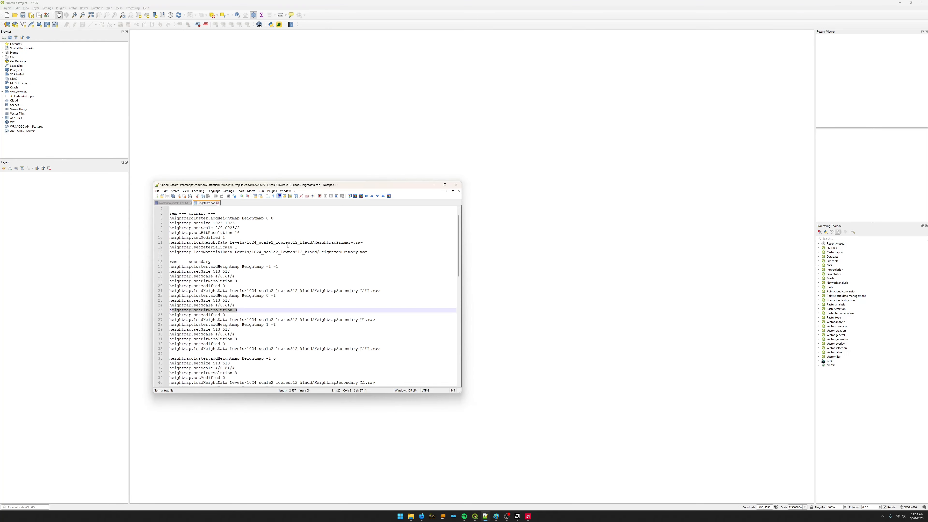
pyautogui.click(172, 203)
pyautogui.scroll(6, 329, 293)
pyautogui.scroll(-6, 424, 289)
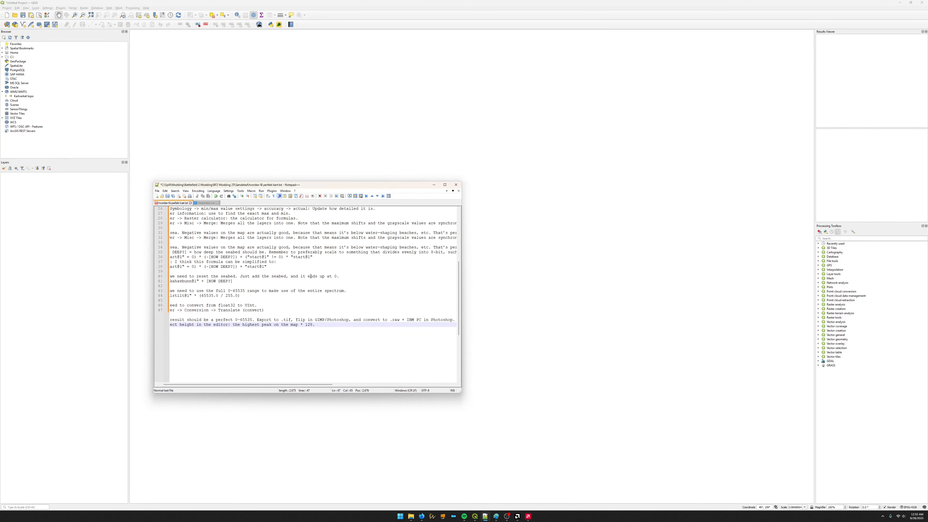
pyautogui.moveTo(461, 293); pyautogui.dragTo(754, 325)
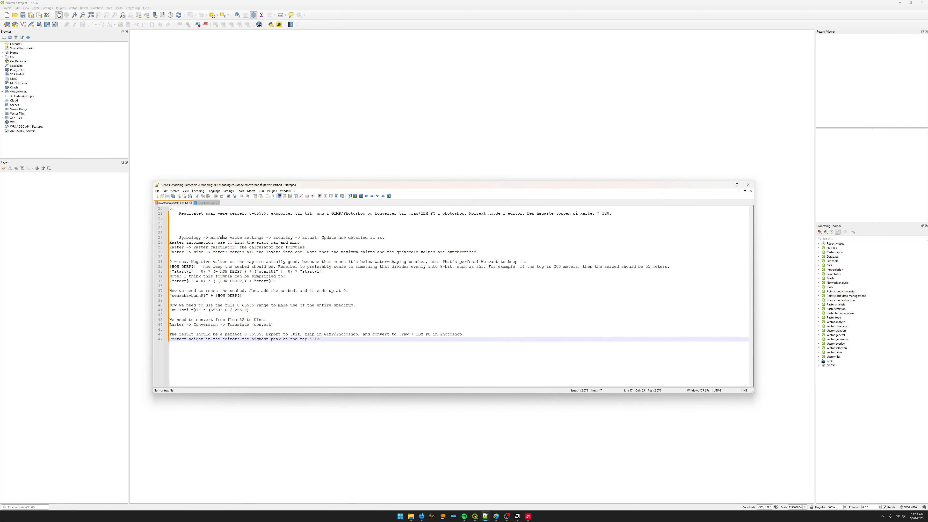
pyautogui.click(180, 238)
pyautogui.press('BackSpace')
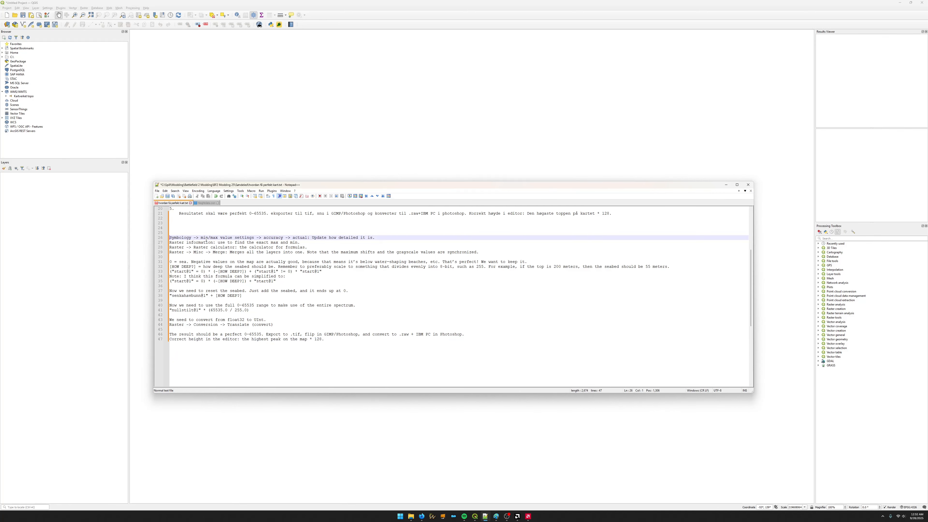
# Arrange the Notepad++ notes and QGIS side by side, giving QGIS the larger share of the screen.
pyautogui.moveTo(267, 188); pyautogui.dragTo(142, 209)
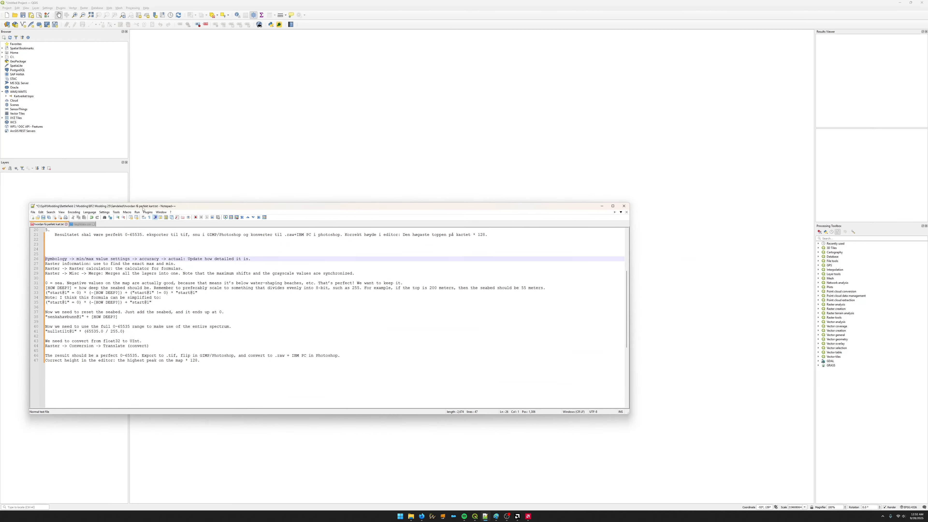
pyautogui.moveTo(350, 2); pyautogui.dragTo(927, 110)
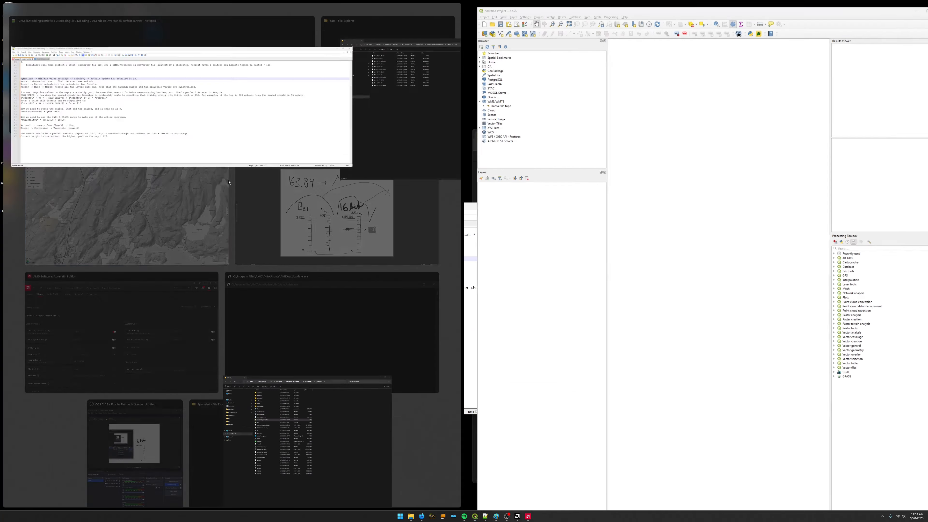
pyautogui.click(173, 27)
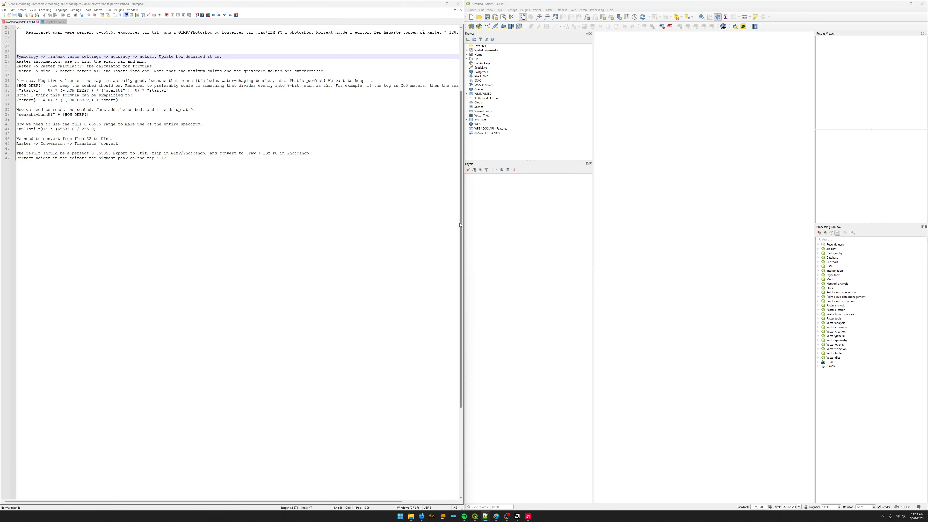
pyautogui.moveTo(463, 225); pyautogui.dragTo(382, 222)
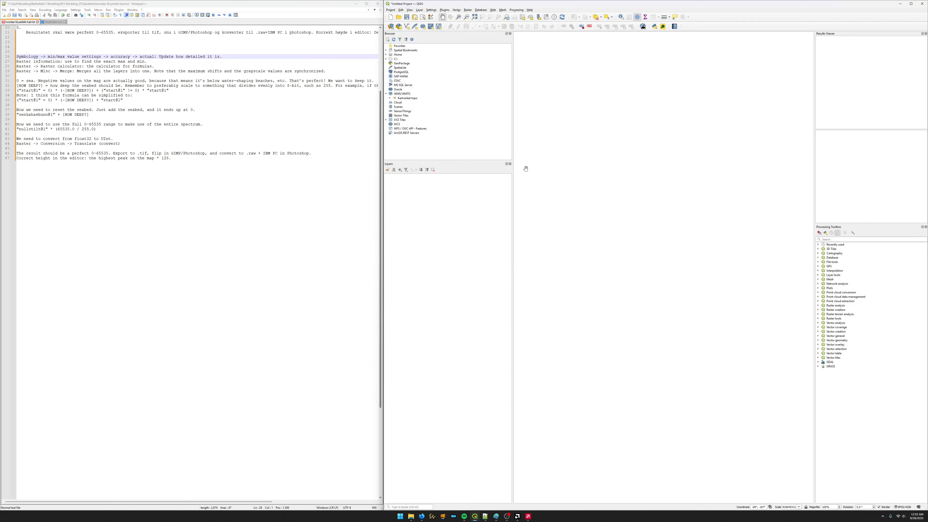
pyautogui.moveTo(526, 169); pyautogui.dragTo(587, 192)
# Start adding a raster layer in QGIS and browse for its dataset to the dtm1 data folder inside HØYDEDATA.
pyautogui.click(420, 10)
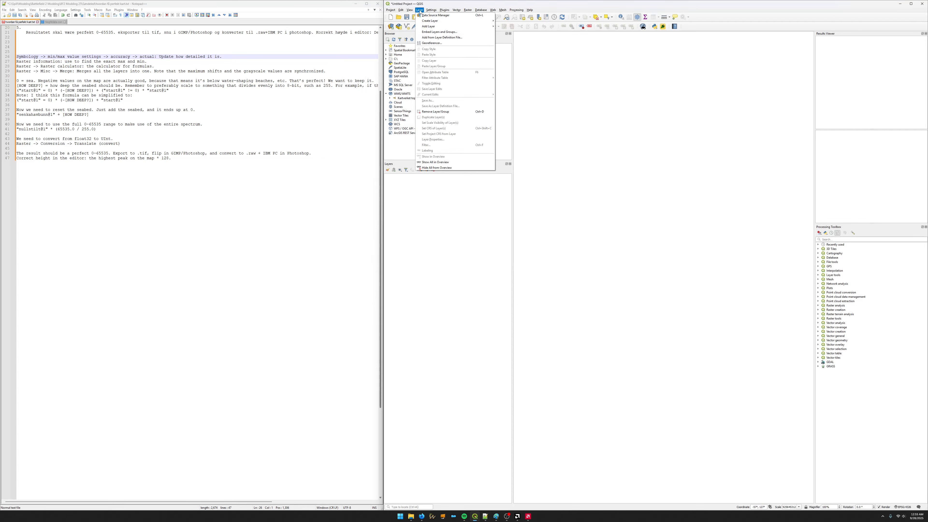
pyautogui.moveTo(440, 27)
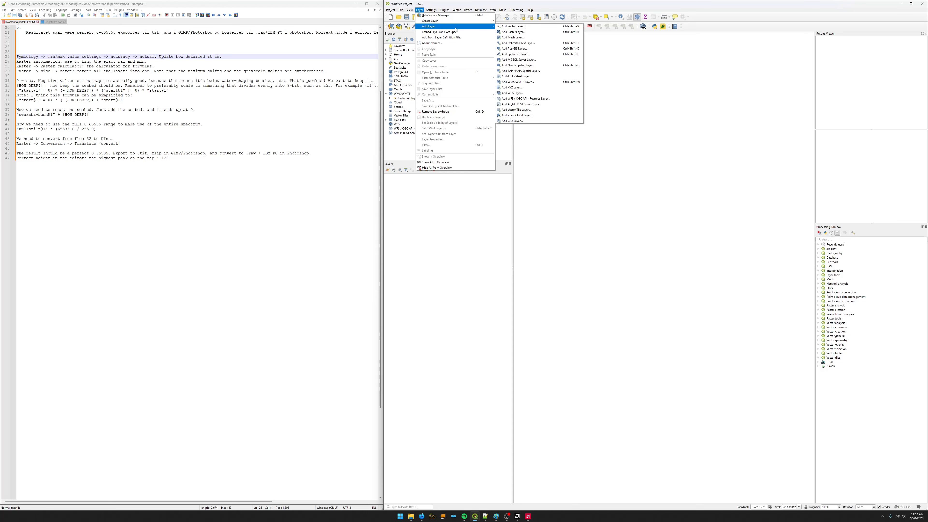
pyautogui.click(531, 34)
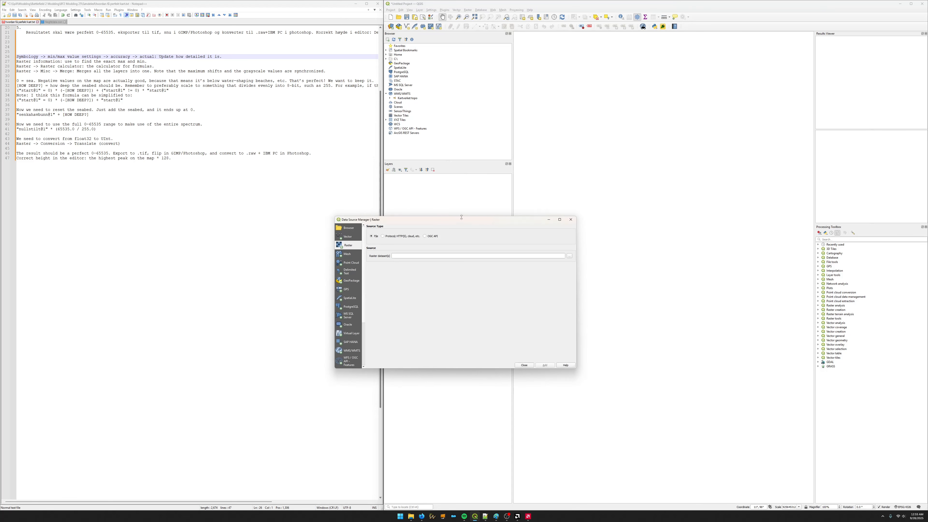
pyautogui.moveTo(464, 218); pyautogui.dragTo(575, 215)
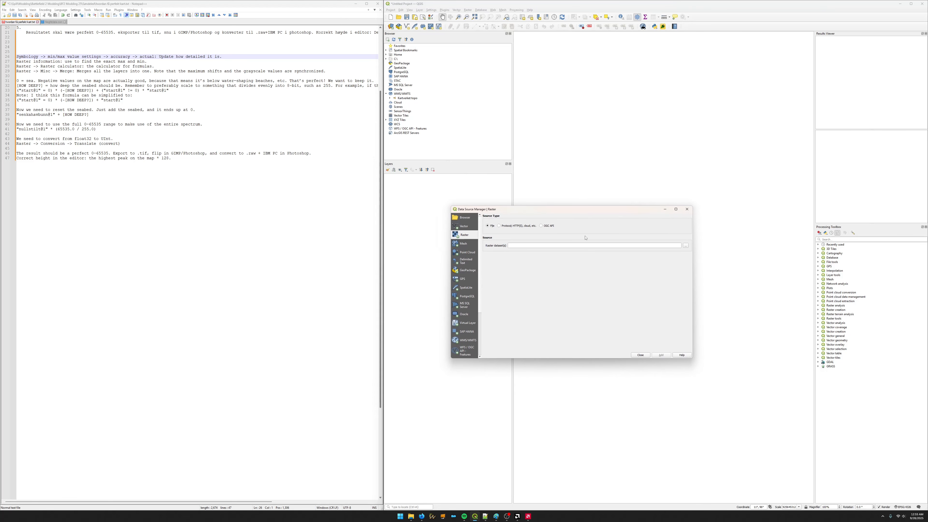
pyautogui.click(686, 246)
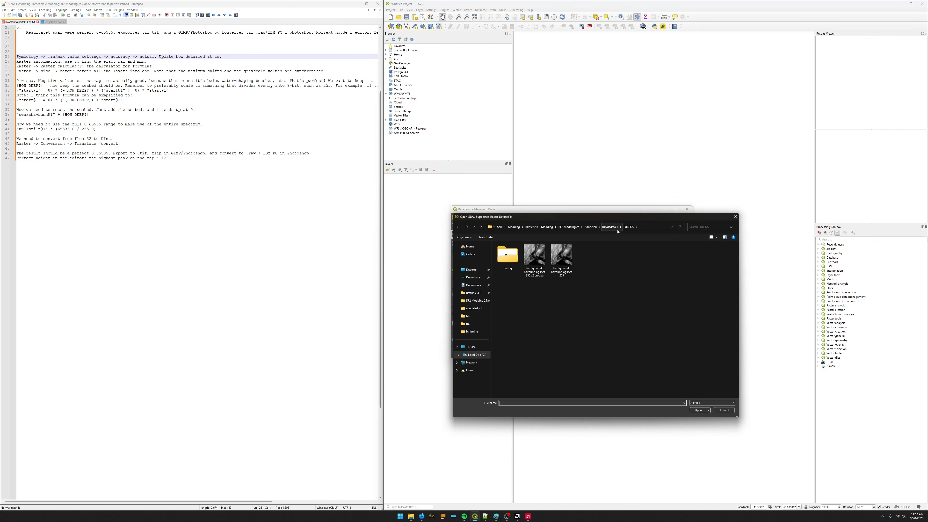
pyautogui.click(590, 227)
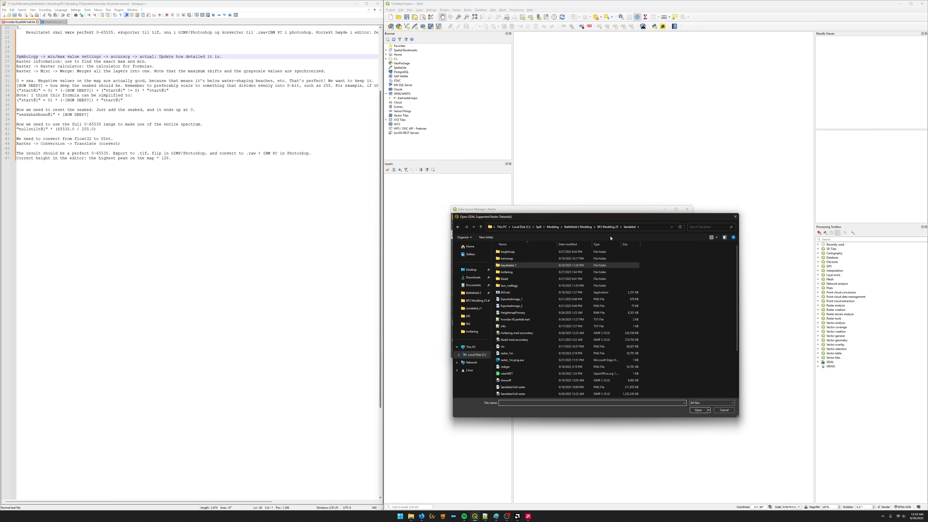
pyautogui.click(608, 227)
pyautogui.doubleClick(509, 252)
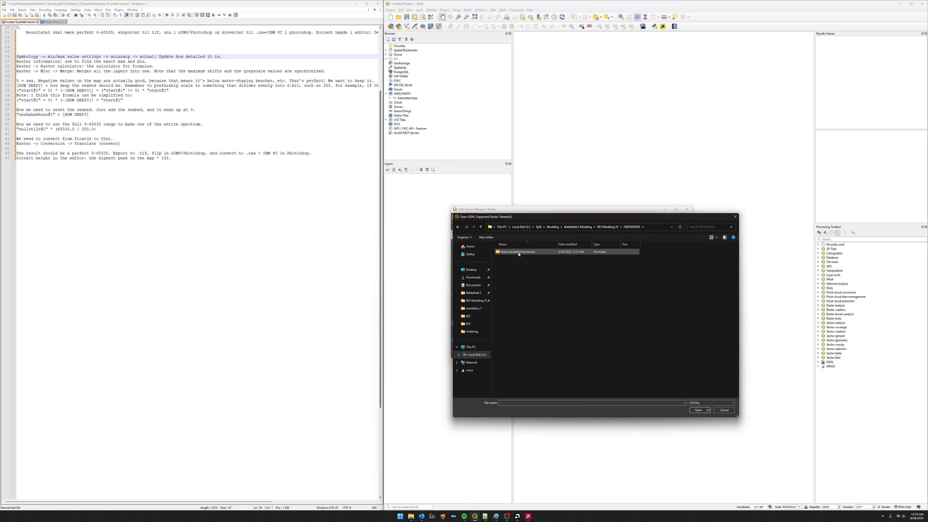
pyautogui.doubleClick(521, 253)
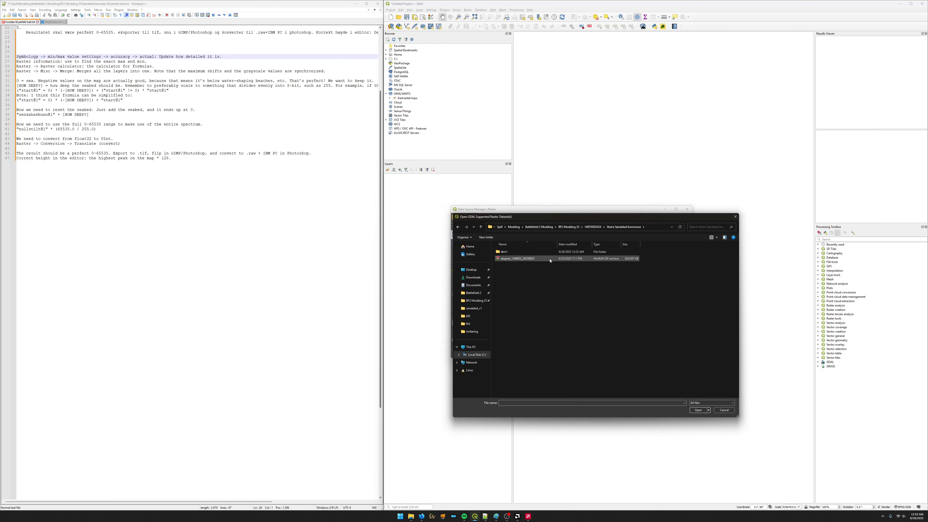
pyautogui.doubleClick(510, 252)
pyautogui.doubleClick(511, 252)
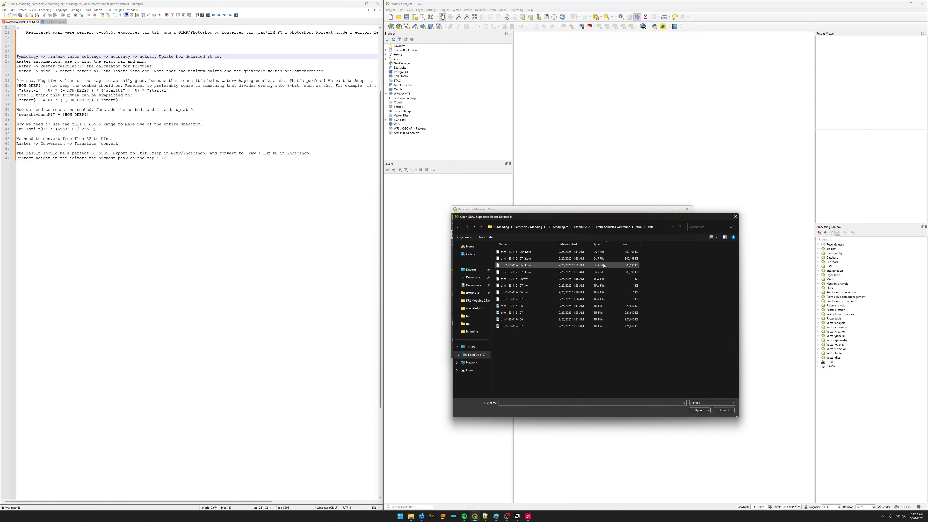
# Add the four TIF tiles dtm1-33-116-106, 116-107, 117-106 and 117-107 as raster layers, and narrow the Processing Toolbox area.
pyautogui.moveTo(618, 346); pyautogui.dragTo(592, 306)
pyautogui.click(698, 410)
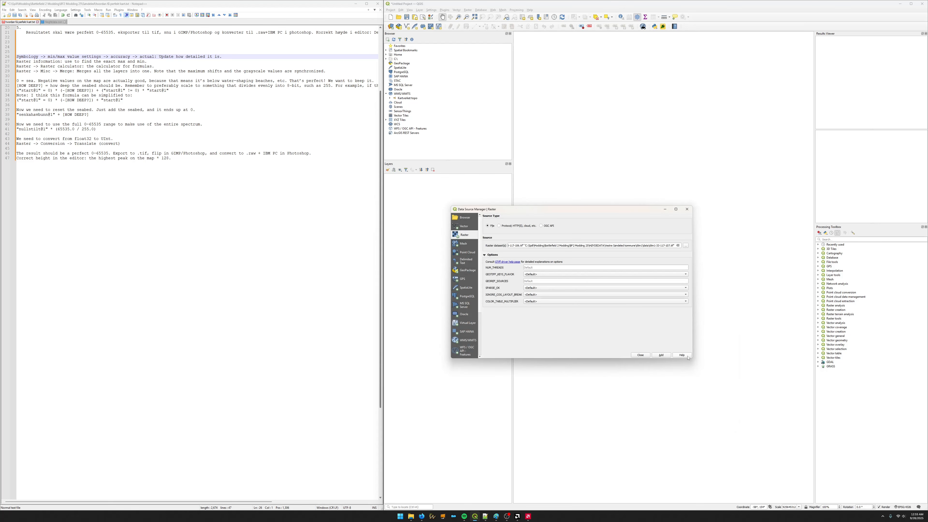
pyautogui.moveTo(815, 343); pyautogui.dragTo(842, 344)
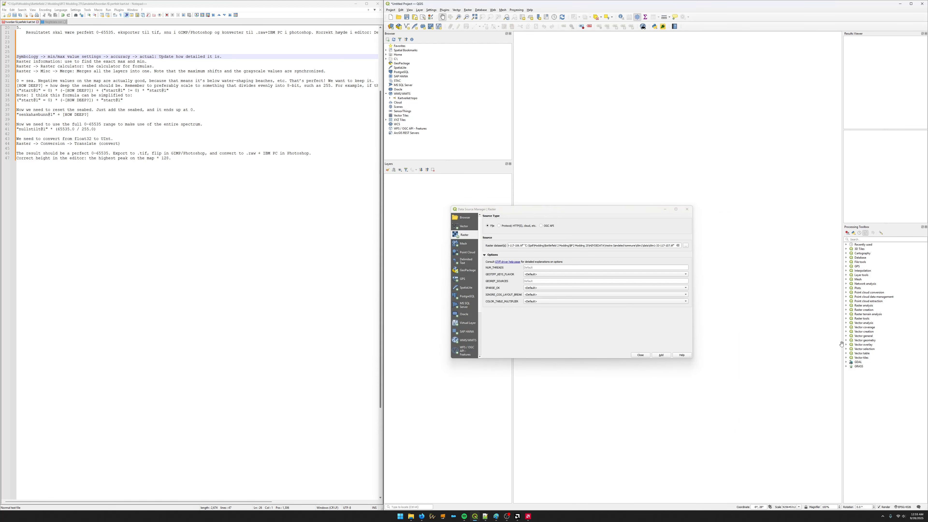
pyautogui.click(661, 355)
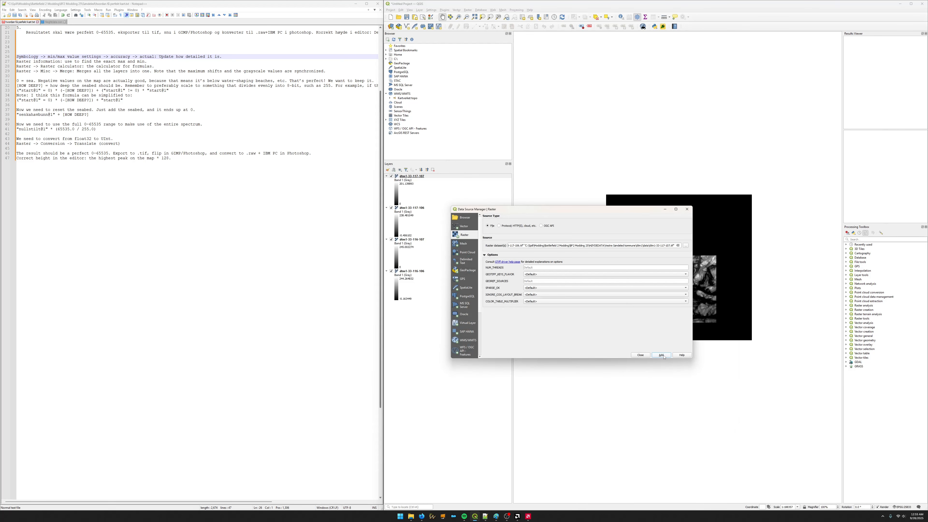
pyautogui.click(641, 355)
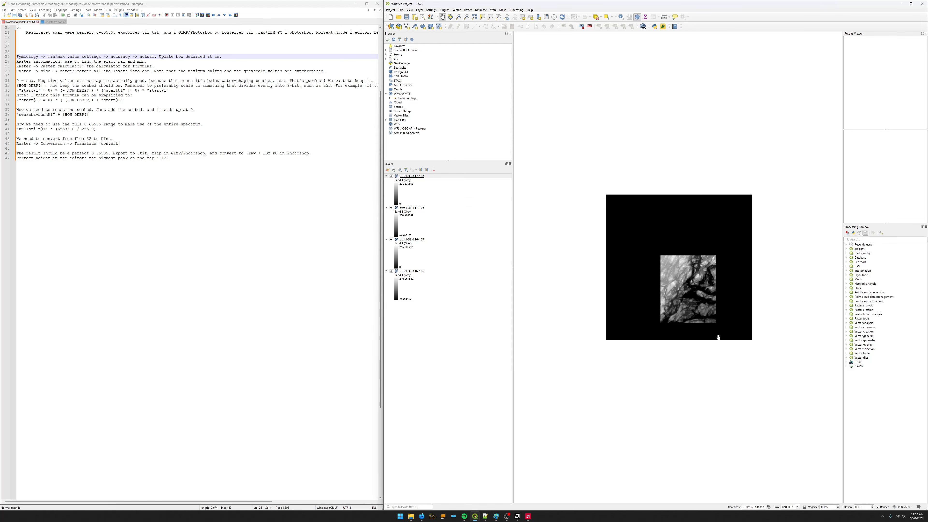
# Check which part of the terrain each of the four dtm1 tiles covers by hiding and showing their layers one at a time.
pyautogui.scroll(2, 731, 320)
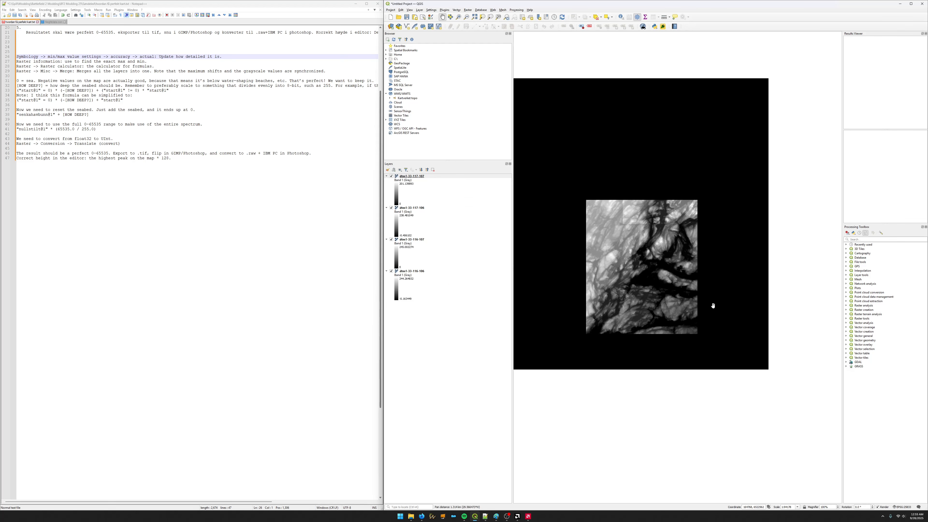
pyautogui.scroll(1, 706, 292)
pyautogui.moveTo(706, 302); pyautogui.dragTo(772, 310)
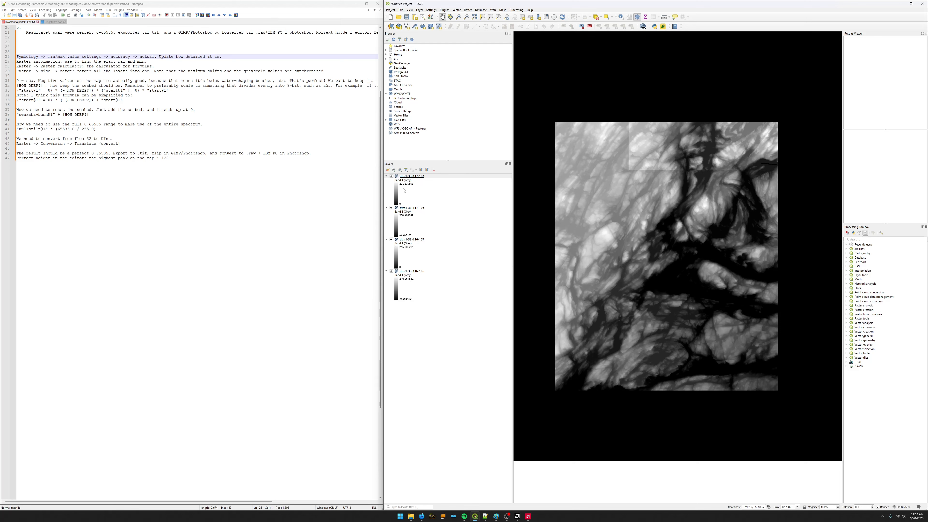
pyautogui.click(392, 177)
pyautogui.click(392, 176)
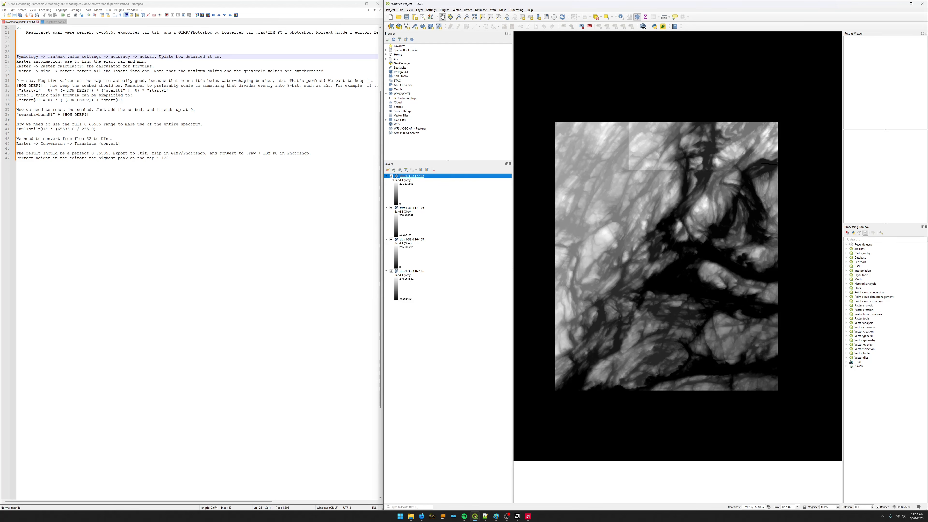
pyautogui.click(392, 176)
pyautogui.click(392, 176)
pyautogui.click(391, 207)
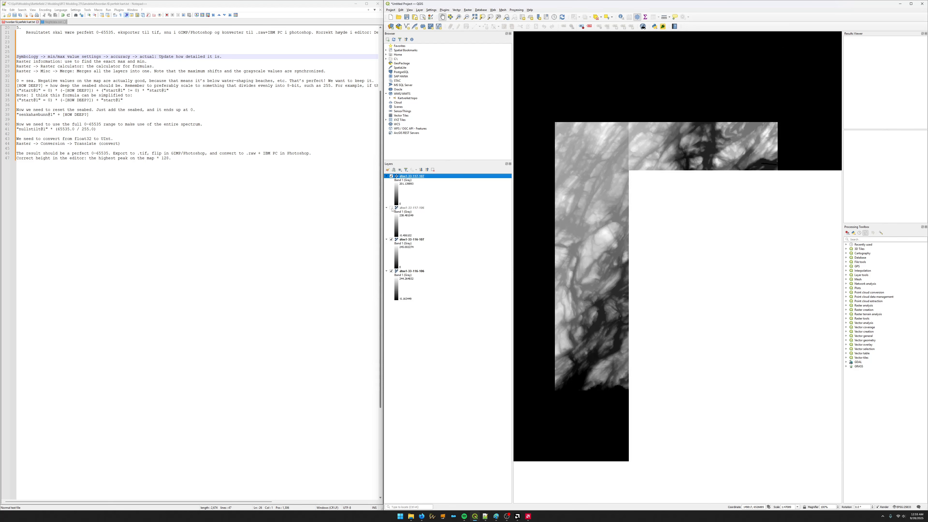
pyautogui.click(391, 208)
pyautogui.click(391, 239)
pyautogui.click(392, 240)
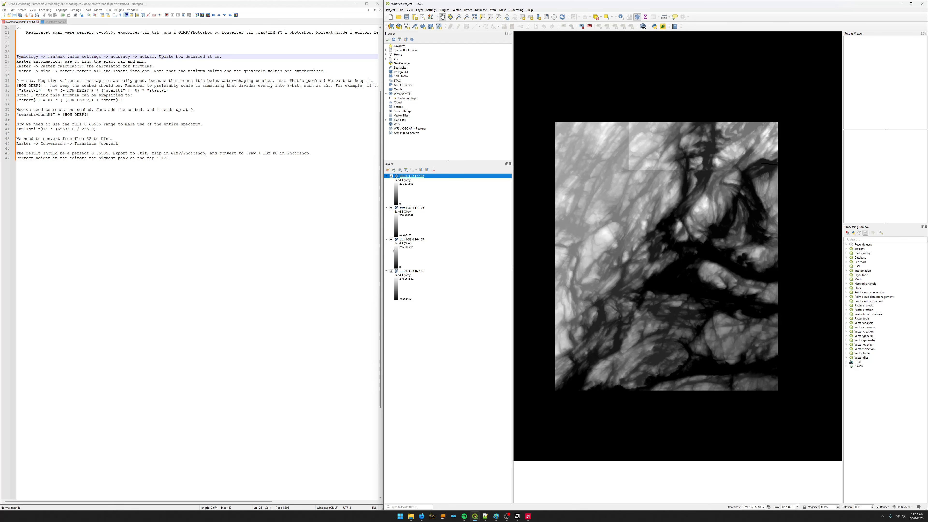
pyautogui.click(392, 272)
pyautogui.click(391, 271)
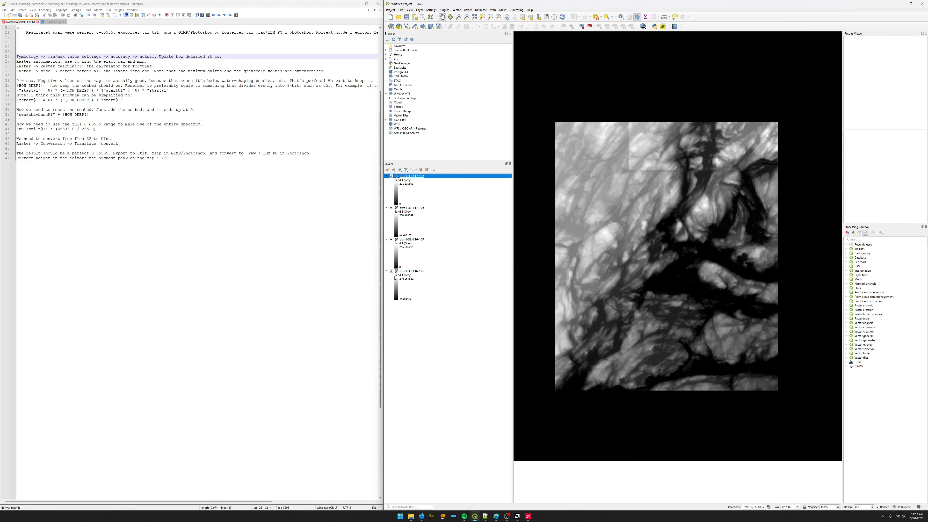
# Examine the brightness seams where the unmerged tiles meet, comparing them with the tiles' grayscale value ranges.
pyautogui.click(447, 340)
pyautogui.moveTo(655, 276); pyautogui.dragTo(644, 290)
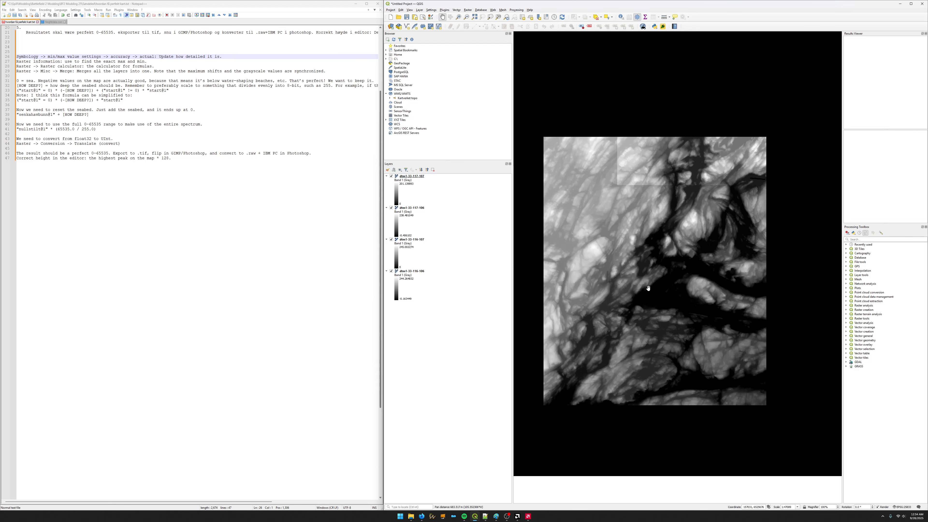
pyautogui.moveTo(644, 289); pyautogui.dragTo(647, 291)
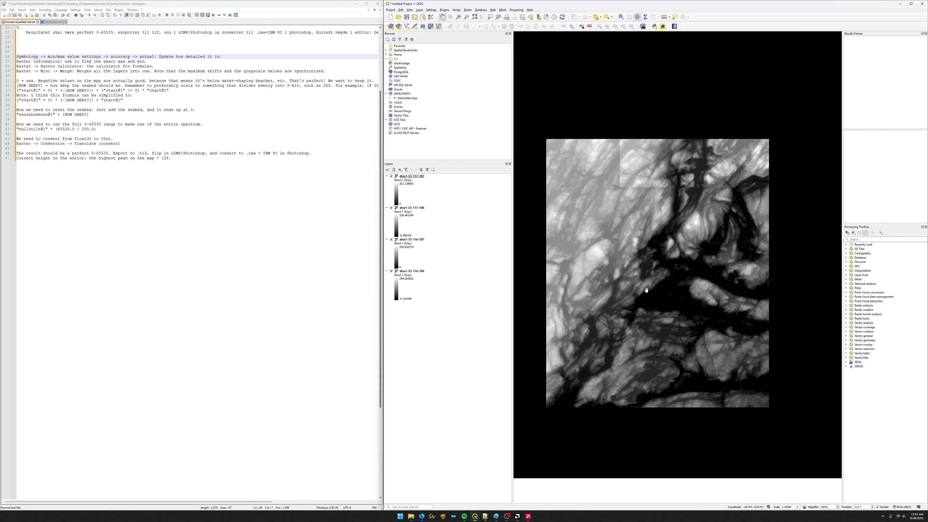
pyautogui.moveTo(647, 289); pyautogui.dragTo(639, 286)
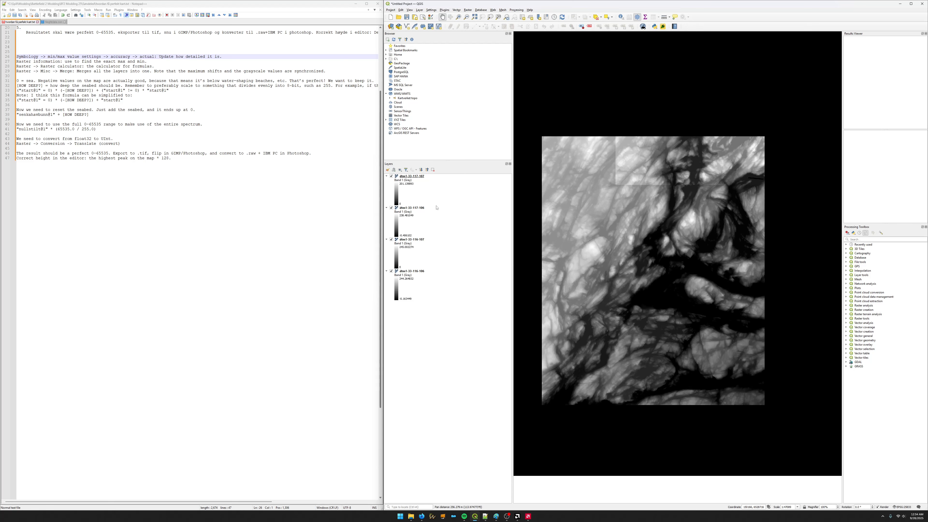
pyautogui.moveTo(526, 212); pyautogui.dragTo(548, 213)
pyautogui.scroll(-1, 579, 220)
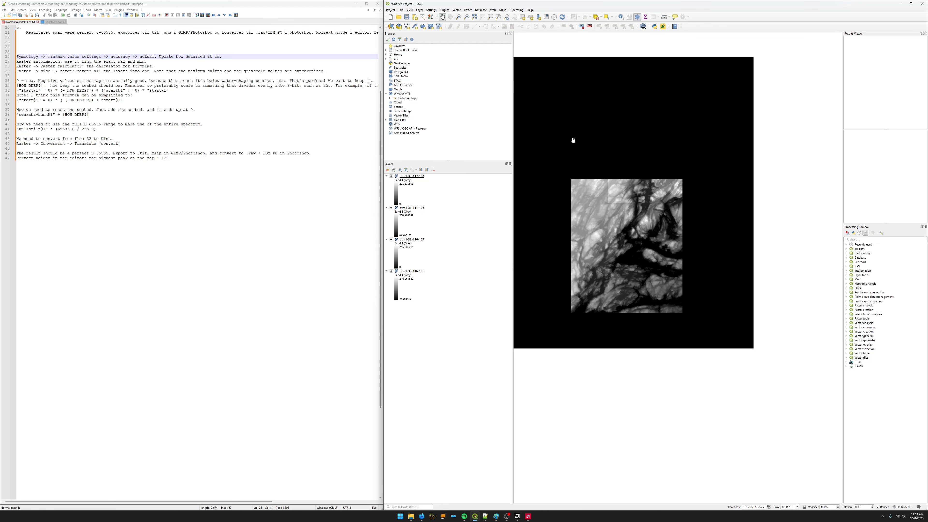
pyautogui.click(391, 179)
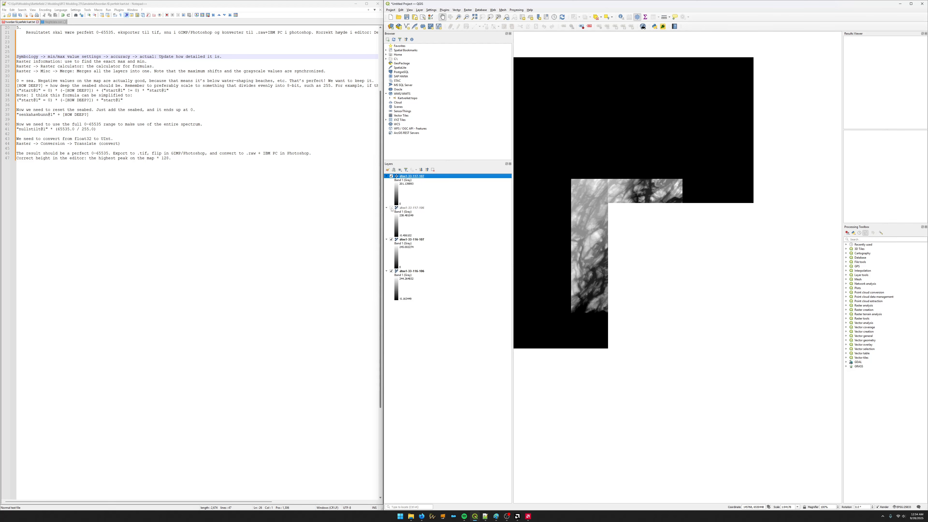
pyautogui.moveTo(605, 237); pyautogui.dragTo(607, 238)
pyautogui.scroll(1, 608, 239)
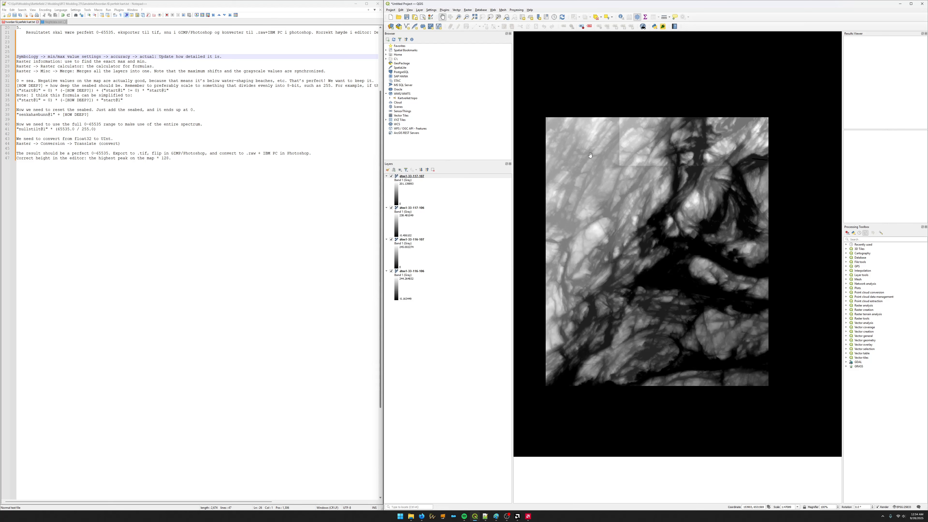
pyautogui.click(390, 177)
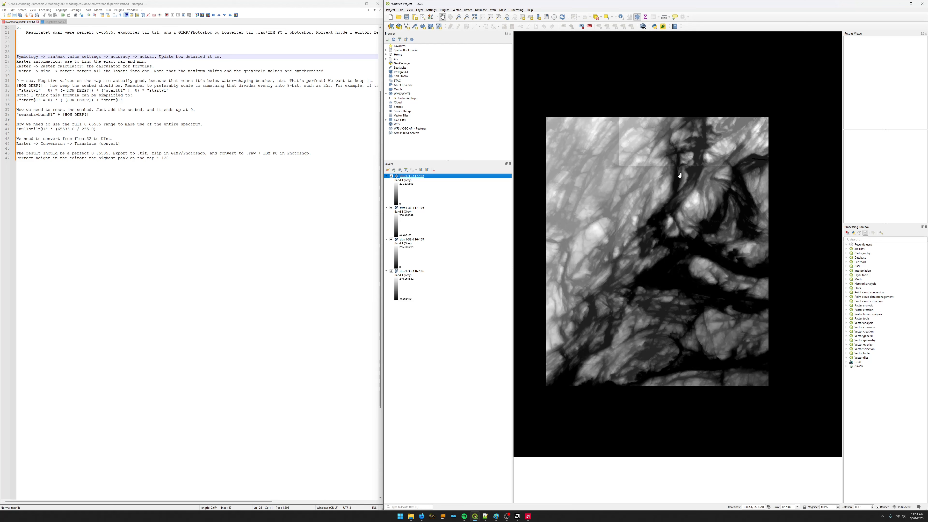
pyautogui.click(404, 185)
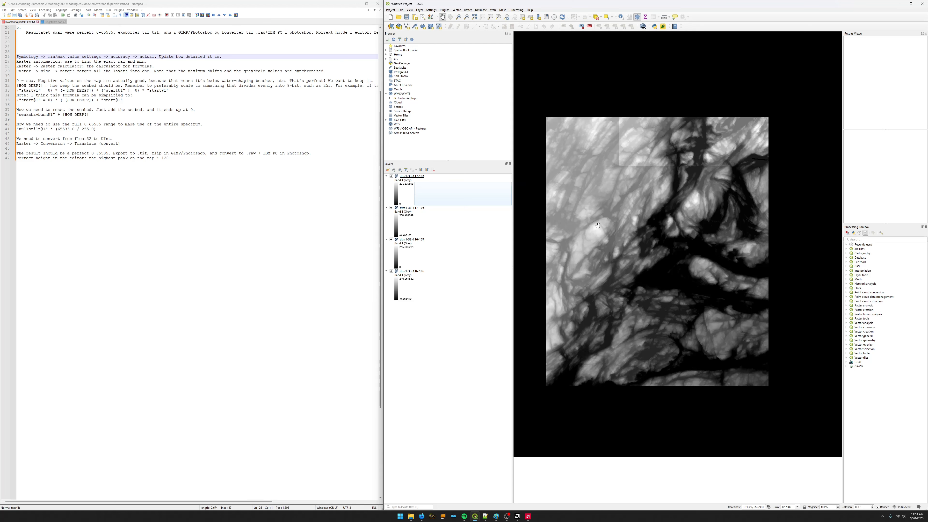
pyautogui.moveTo(685, 276); pyautogui.dragTo(674, 301)
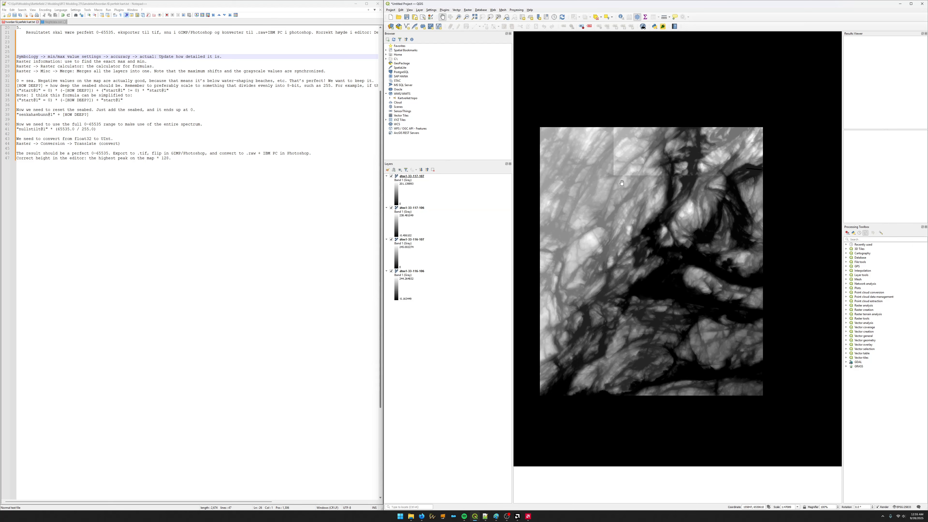
pyautogui.moveTo(618, 146); pyautogui.dragTo(628, 149)
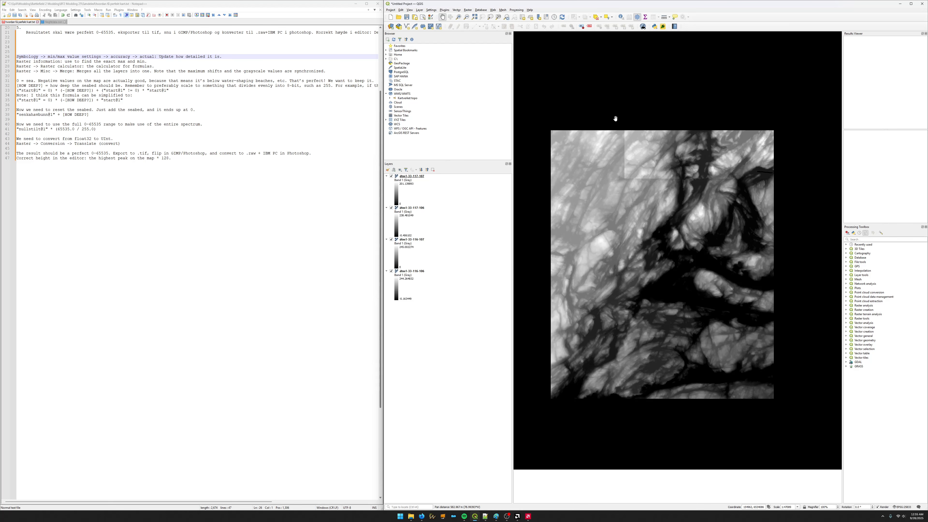
pyautogui.moveTo(610, 114); pyautogui.dragTo(612, 116)
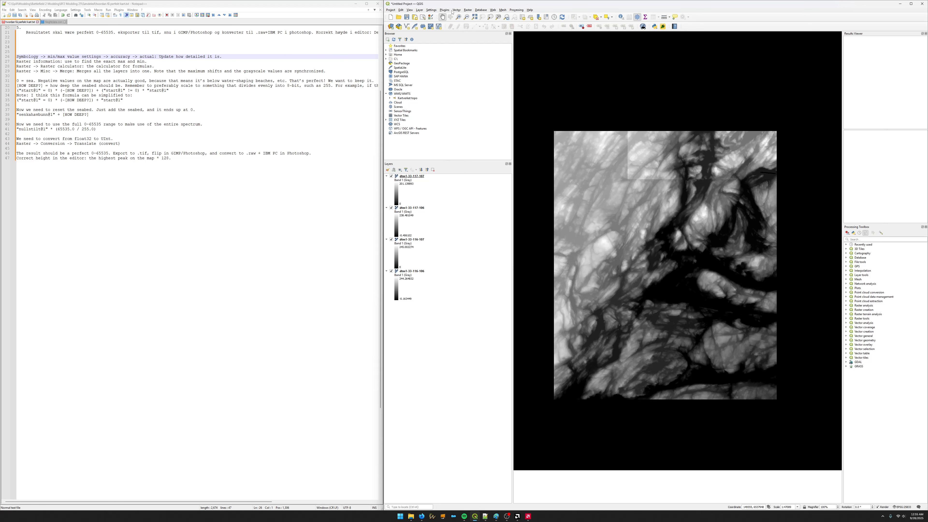
# Start the raster Merge tool and set its output data type to UInt16.
pyautogui.click(467, 11)
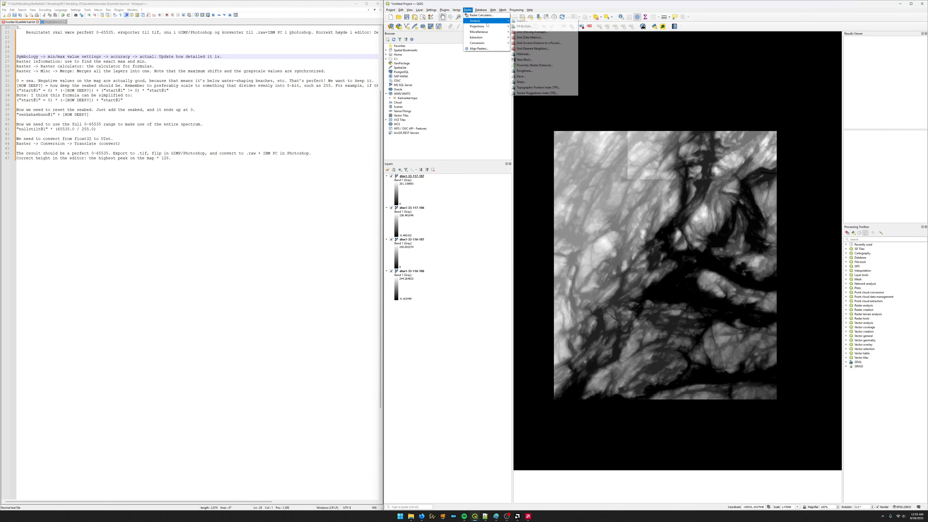
pyautogui.moveTo(492, 34)
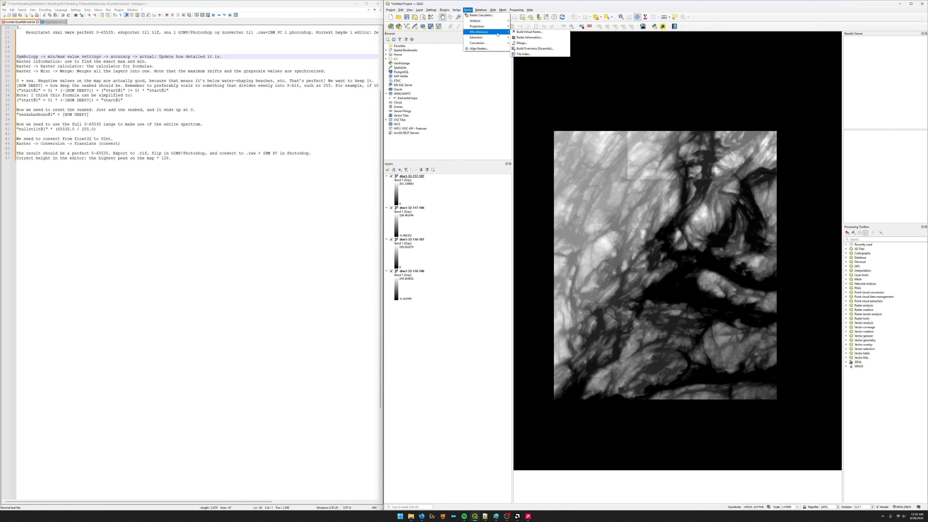
pyautogui.click(530, 44)
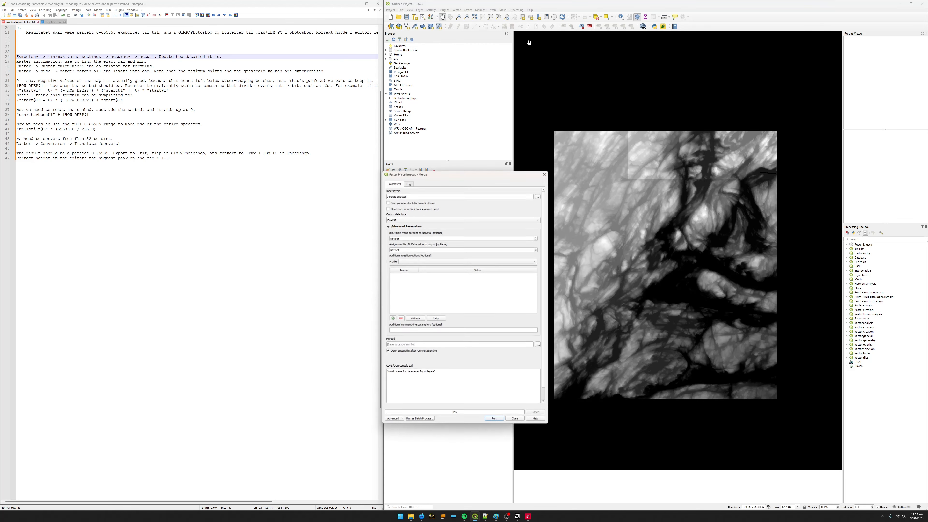
pyautogui.moveTo(489, 174); pyautogui.dragTo(626, 141)
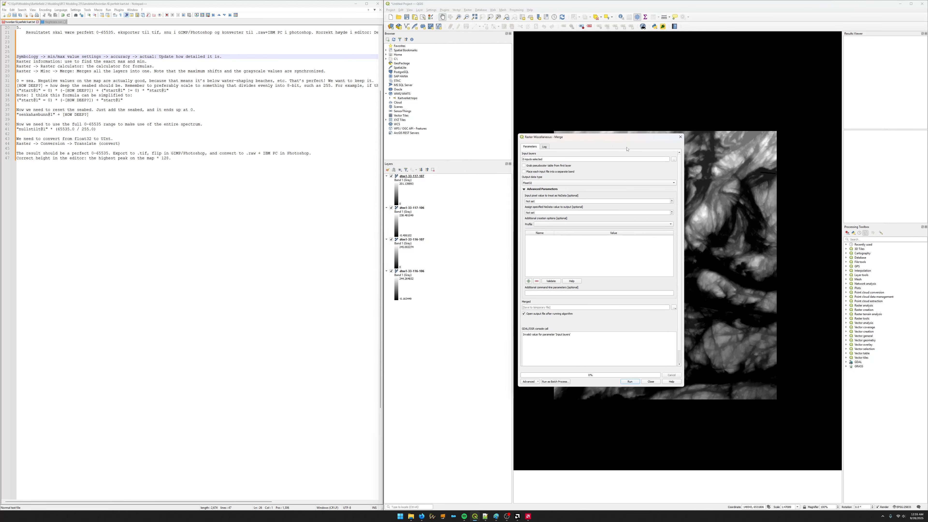
pyautogui.click(612, 183)
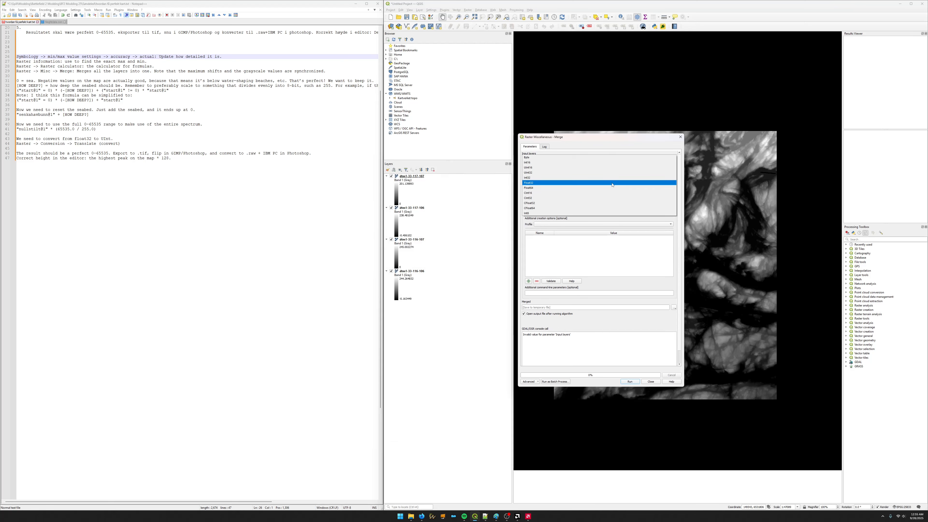
pyautogui.click(610, 168)
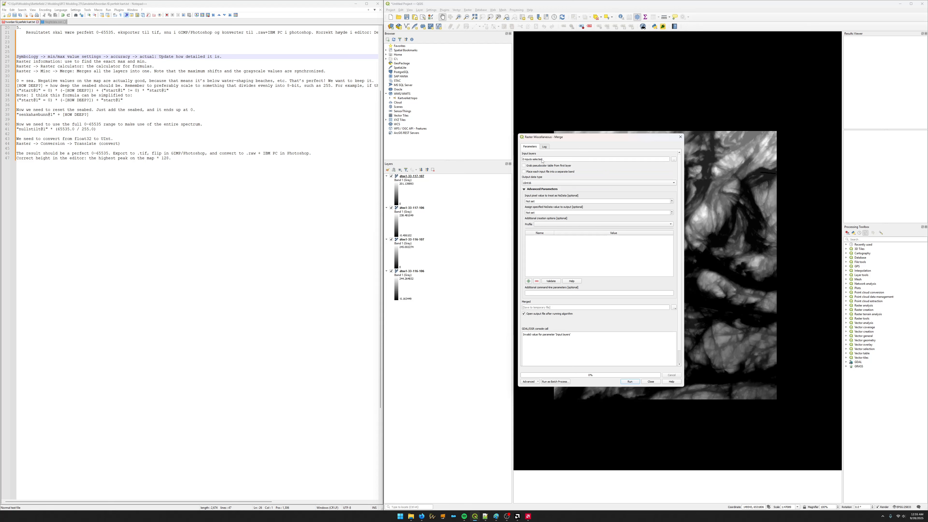
# Choose all four dtm1 tiles as input layers and run the merge to a temporary file.
pyautogui.click(674, 159)
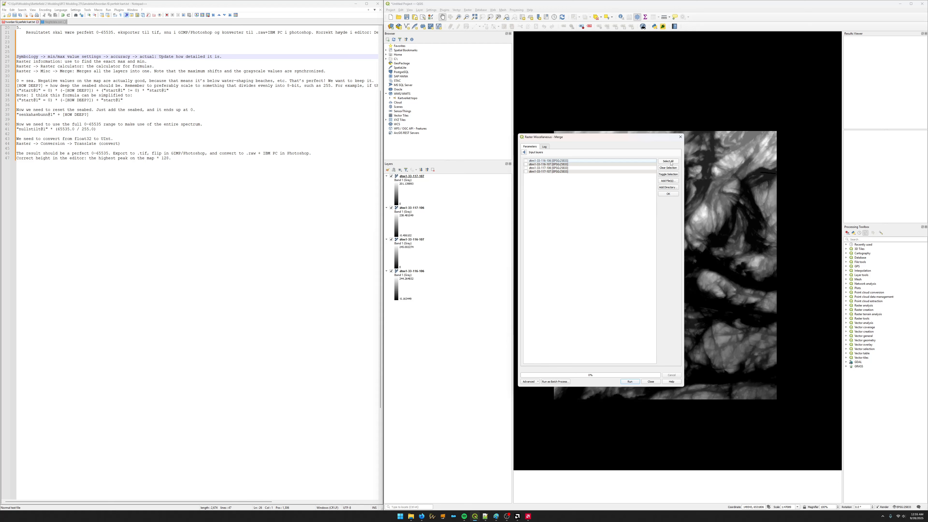
pyautogui.click(670, 162)
pyautogui.click(668, 194)
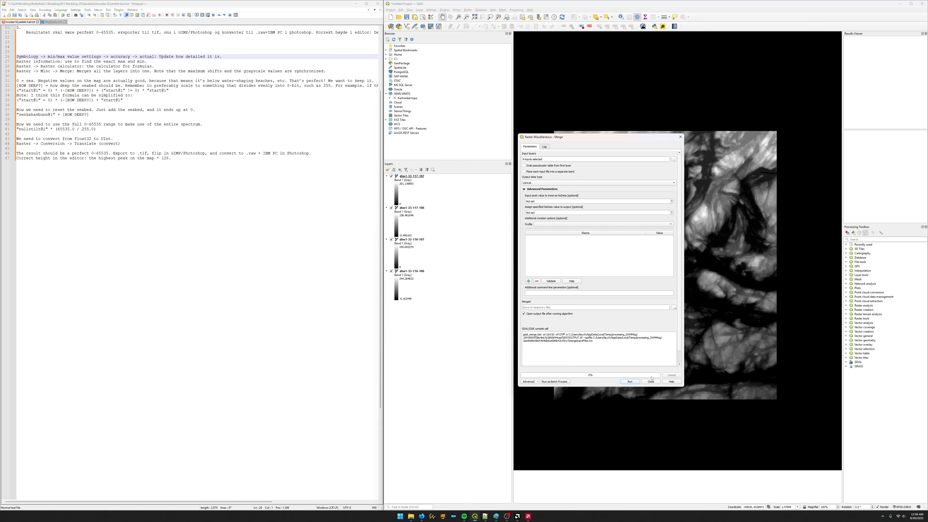
pyautogui.click(631, 381)
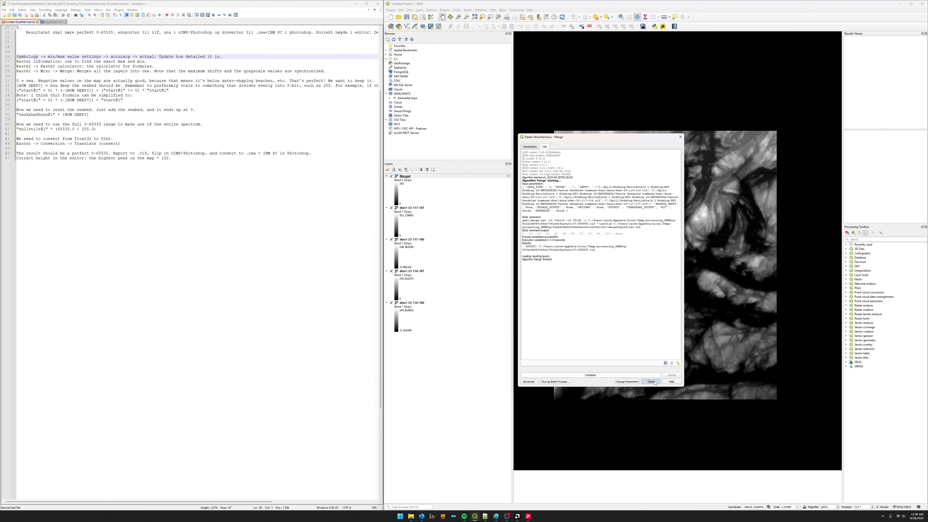
pyautogui.click(645, 381)
# Hide the four dtm1 tile layers and switch the Merged layer off and on to check it alone.
pyautogui.click(392, 208)
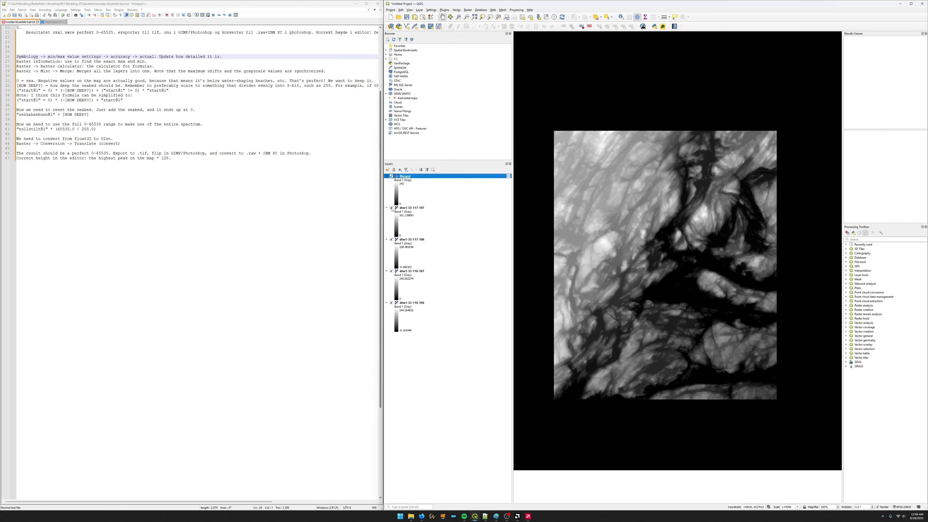
pyautogui.click(392, 240)
pyautogui.click(392, 271)
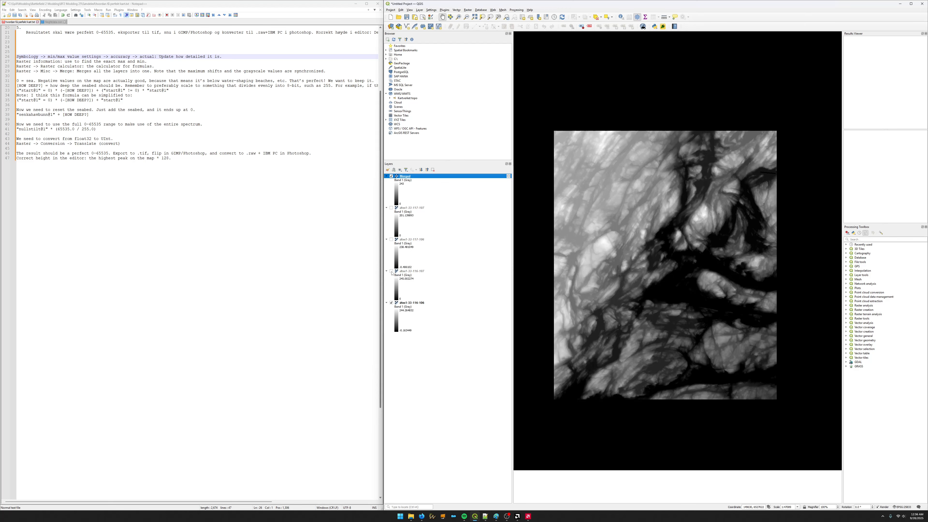
pyautogui.click(391, 303)
pyautogui.click(391, 177)
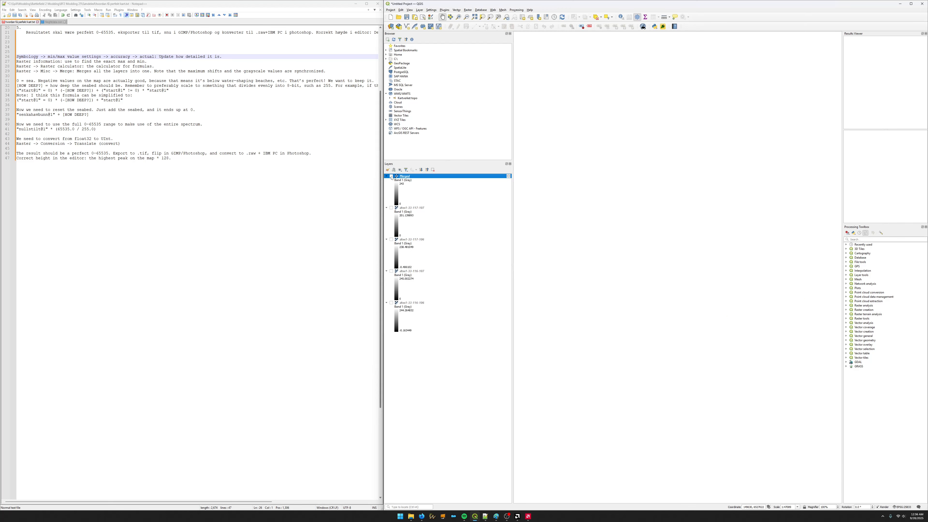
pyautogui.click(391, 177)
# Show the four dtm1 tile layers and hide the Merged layer to compare the tile seams with the merged terrain.
pyautogui.click(391, 208)
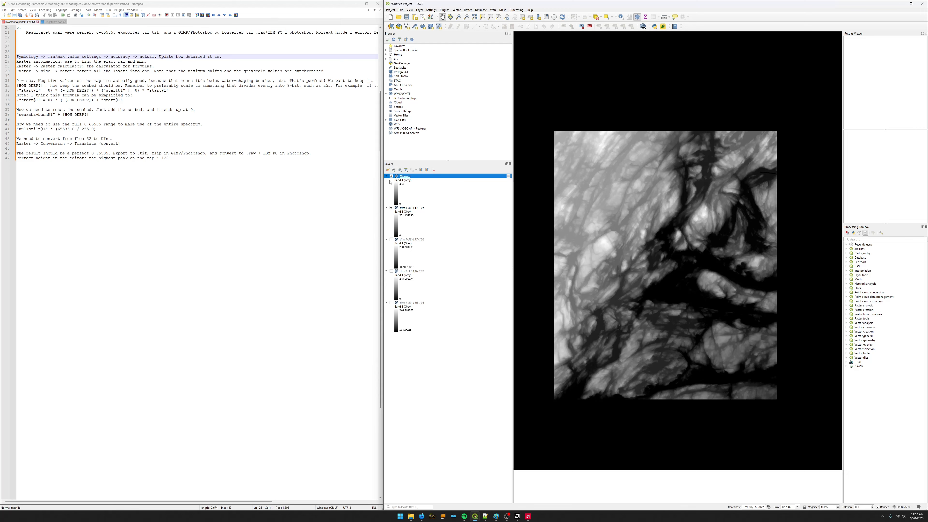
pyautogui.click(391, 240)
pyautogui.click(391, 271)
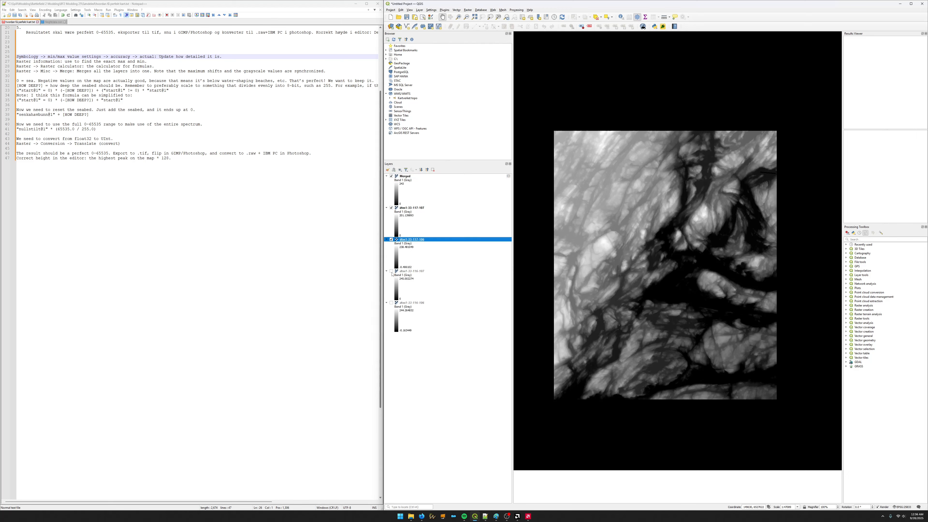
pyautogui.click(392, 303)
pyautogui.click(392, 176)
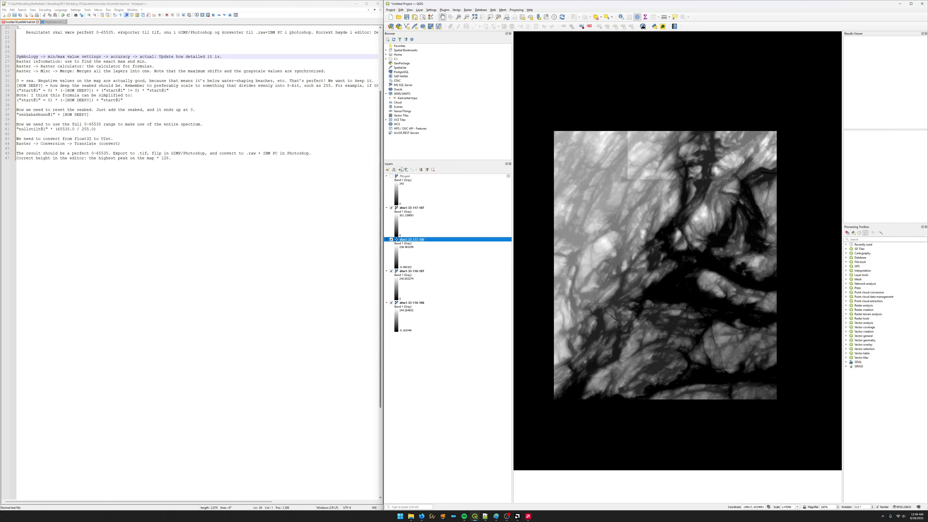
# Show the Merged layer again and hide all four dtm1 tile layers, so only the merged terrain is displayed.
pyautogui.click(391, 176)
pyautogui.click(391, 207)
pyautogui.click(391, 271)
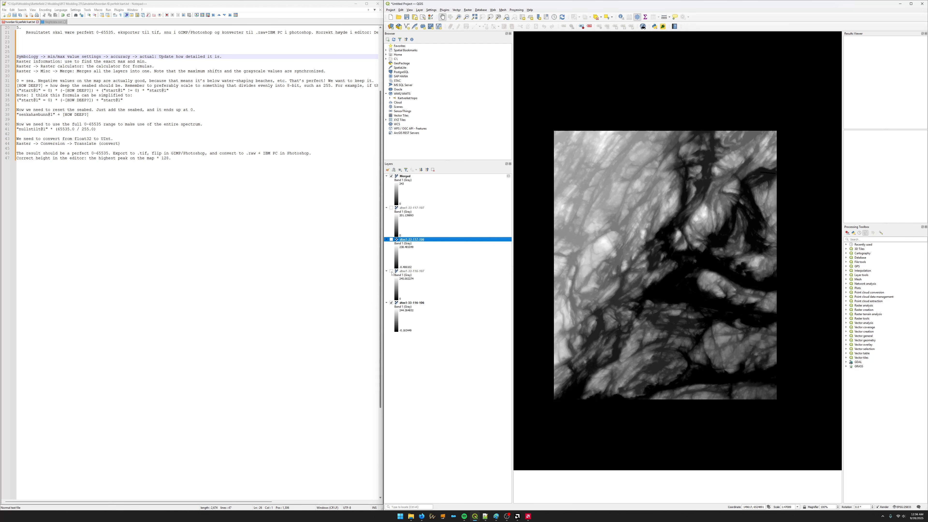
pyautogui.click(391, 303)
pyautogui.scroll(-1, 545, 332)
pyautogui.moveTo(627, 309)
pyautogui.mouseDown()
pyautogui.moveTo(657, 321)
pyautogui.moveTo(628, 328)
pyautogui.mouseUp()
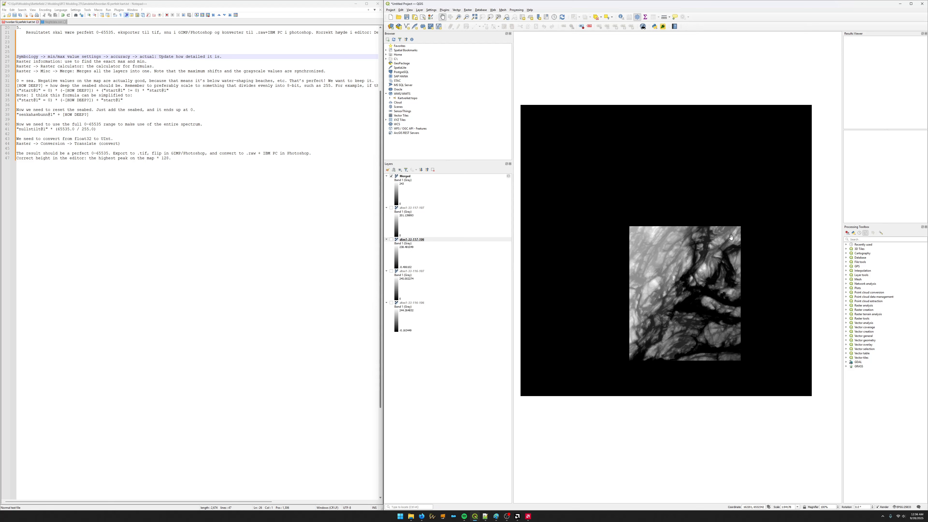
pyautogui.moveTo(648, 233); pyautogui.dragTo(650, 243)
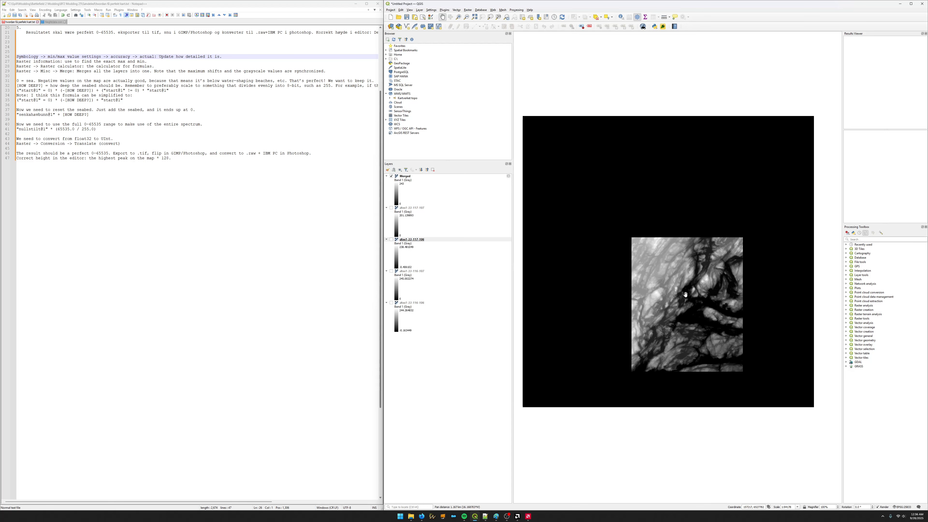
pyautogui.moveTo(702, 269); pyautogui.dragTo(704, 264)
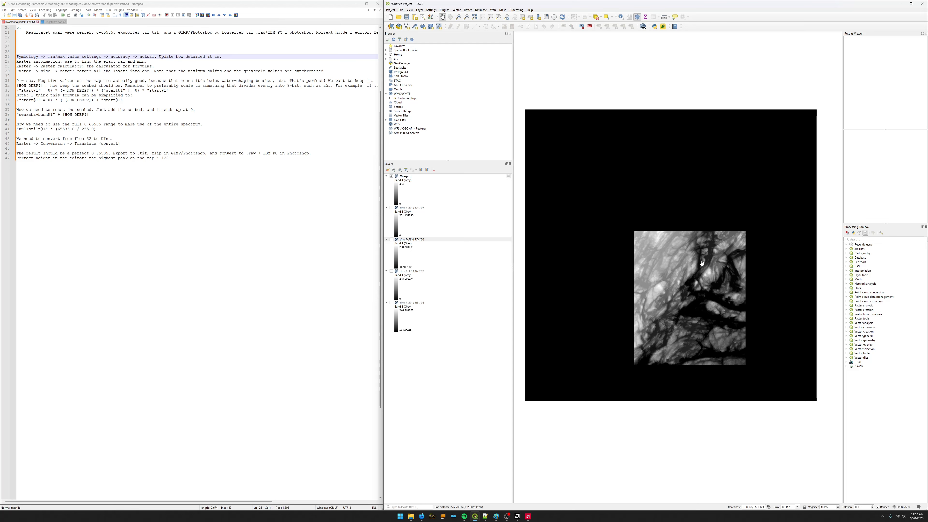
pyautogui.moveTo(619, 234); pyautogui.dragTo(618, 229)
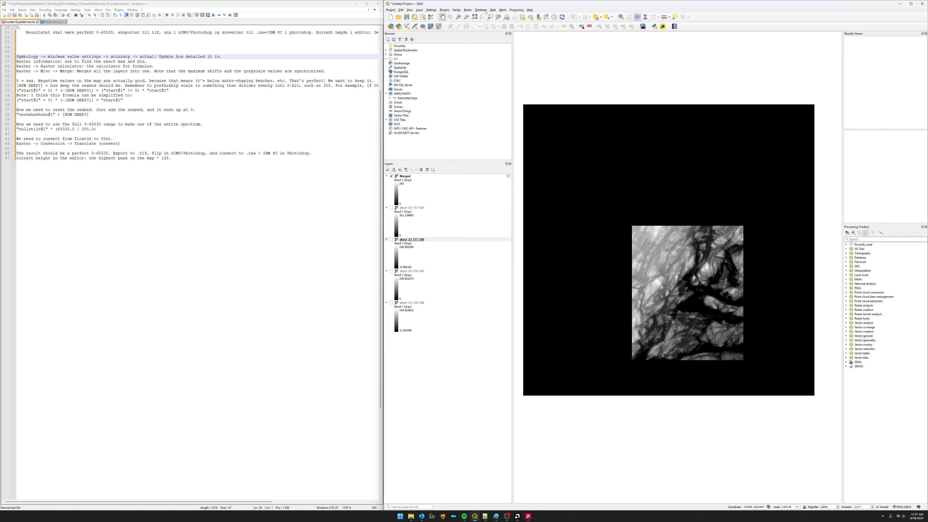
pyautogui.click(467, 10)
pyautogui.moveTo(483, 32)
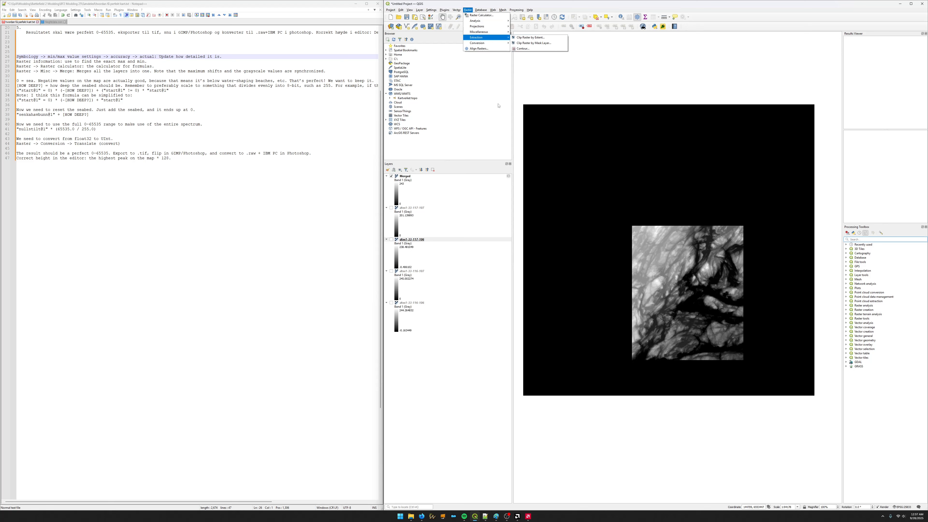
pyautogui.click(407, 177)
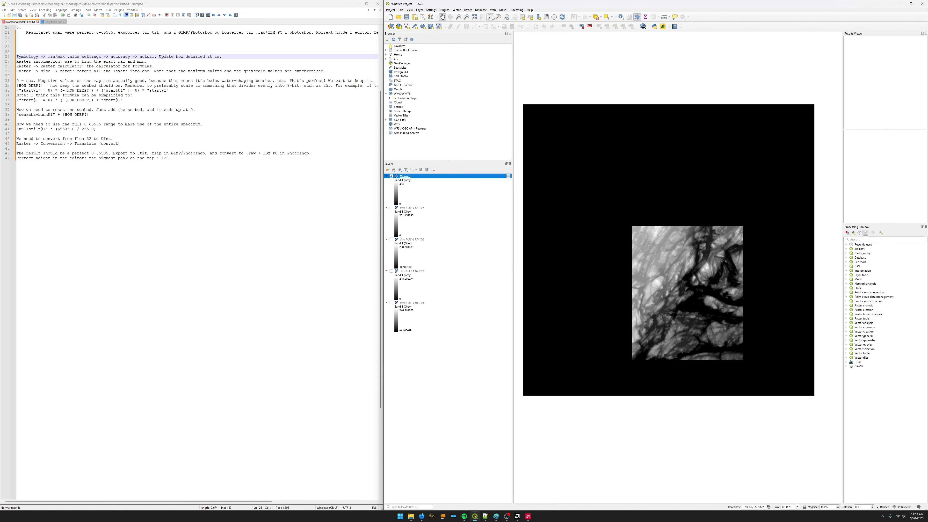
pyautogui.click(468, 9)
pyautogui.moveTo(489, 39)
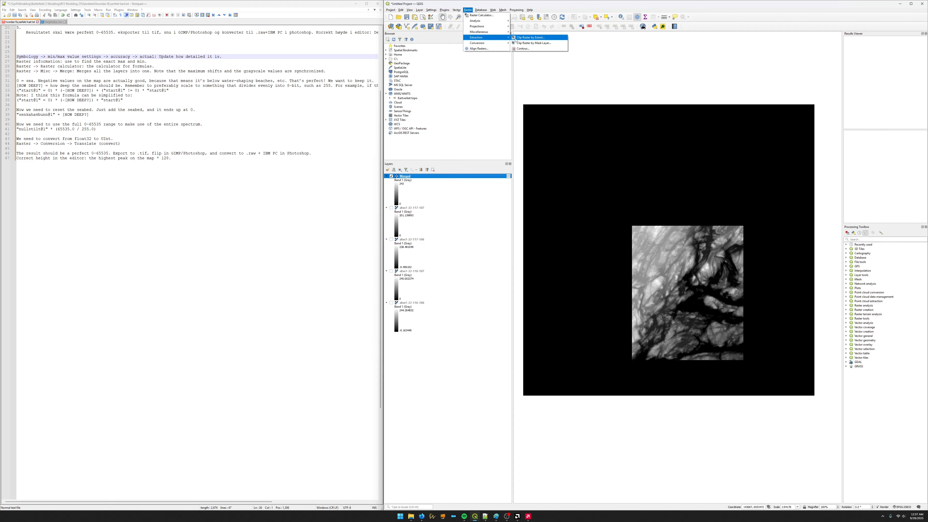
pyautogui.click(532, 38)
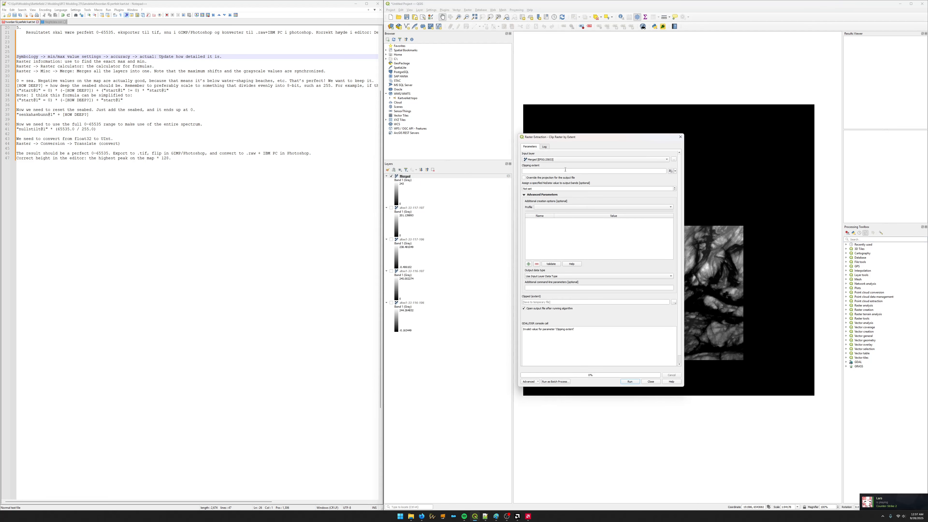
pyautogui.click(680, 137)
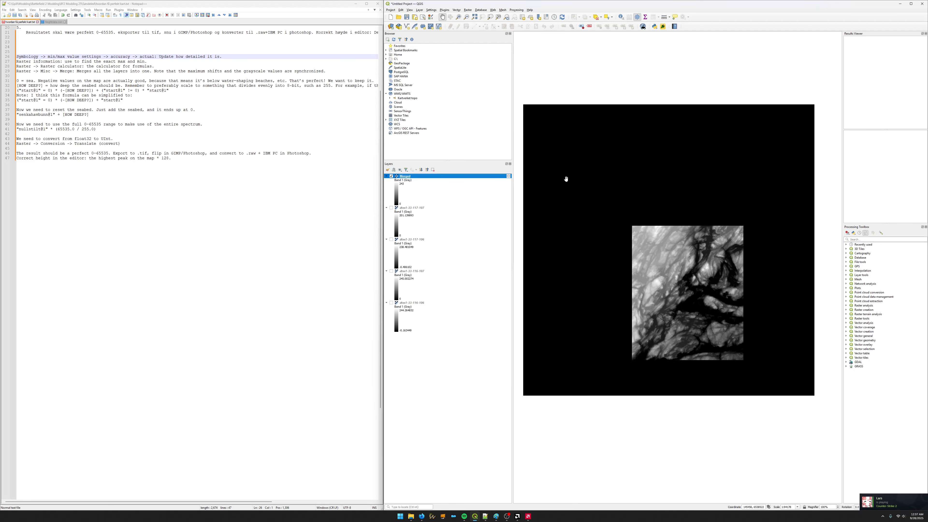
pyautogui.rightClick(405, 176)
pyautogui.click(401, 177)
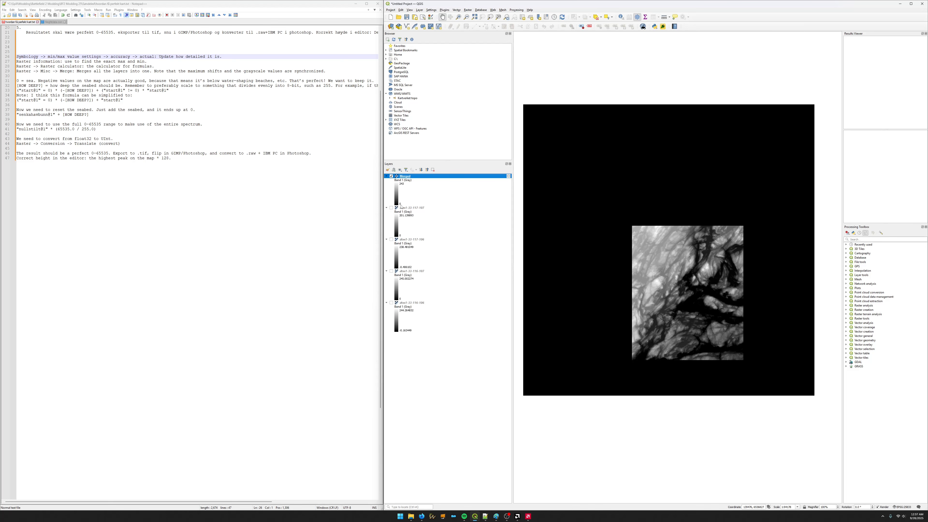
# Set the Merged layer's min/max statistics accuracy to Actual (slower) in its symbology and apply the change.
pyautogui.scroll(1, 695, 299)
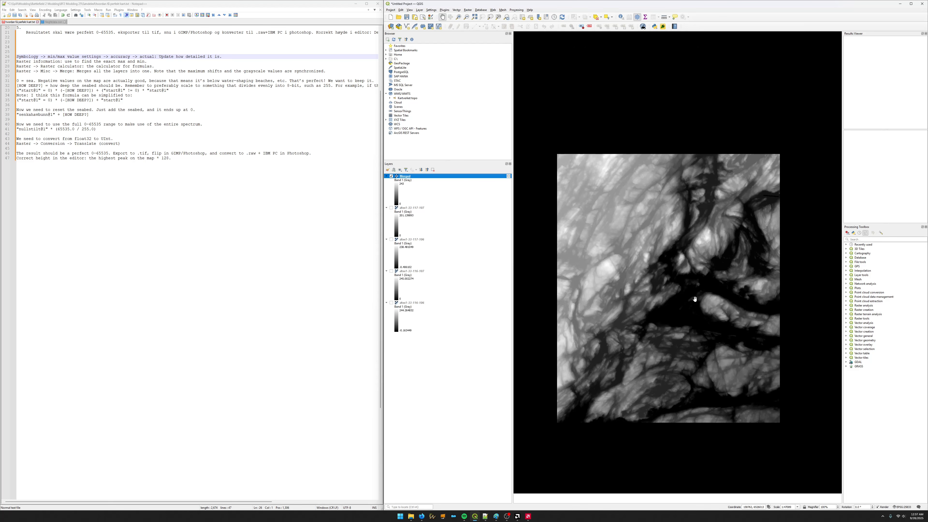
pyautogui.rightClick(404, 178)
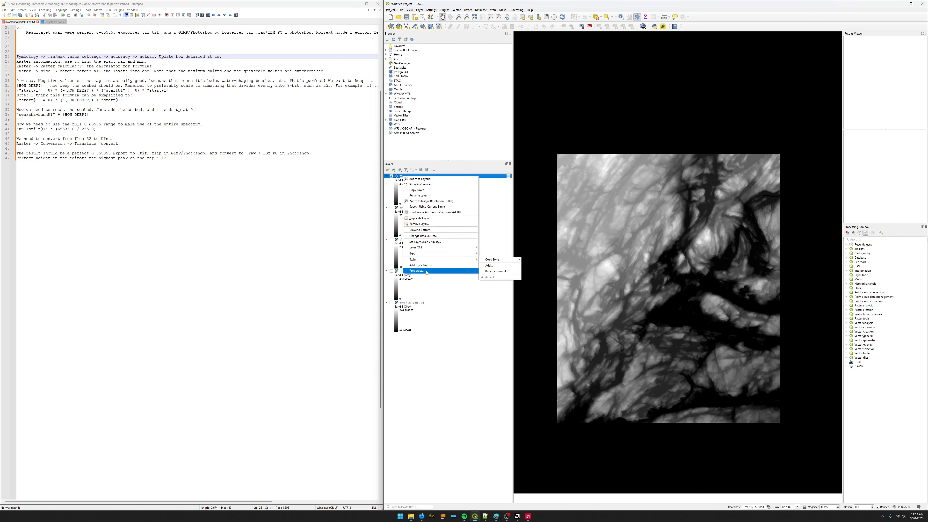
pyautogui.click(416, 271)
pyautogui.moveTo(589, 273); pyautogui.dragTo(595, 201)
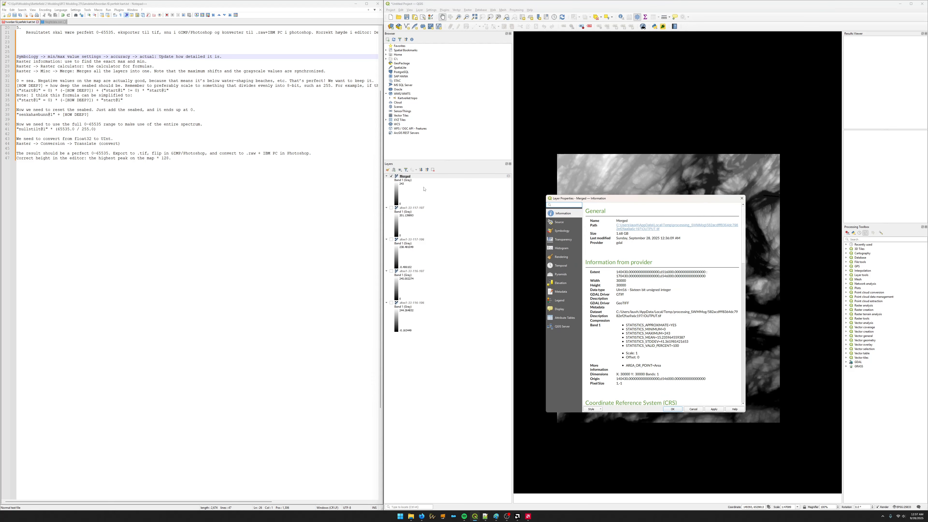
pyautogui.click(561, 232)
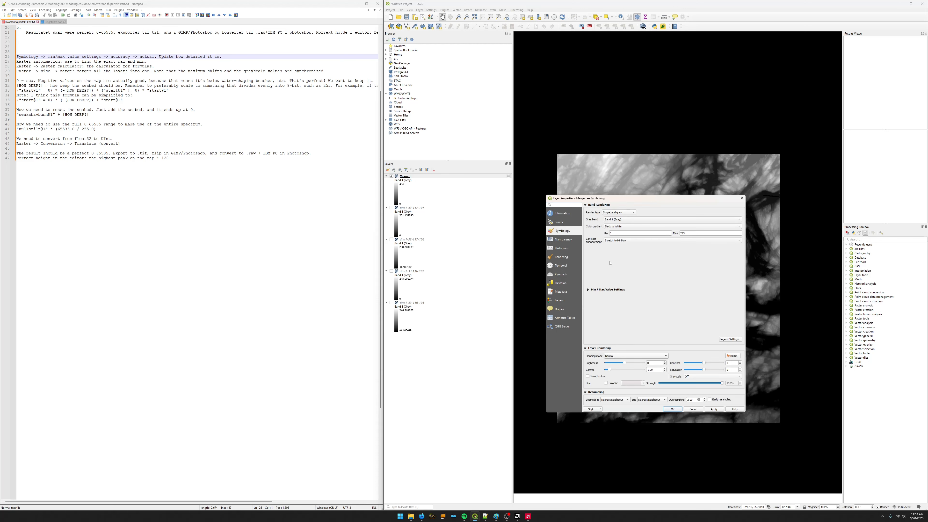
pyautogui.click(594, 290)
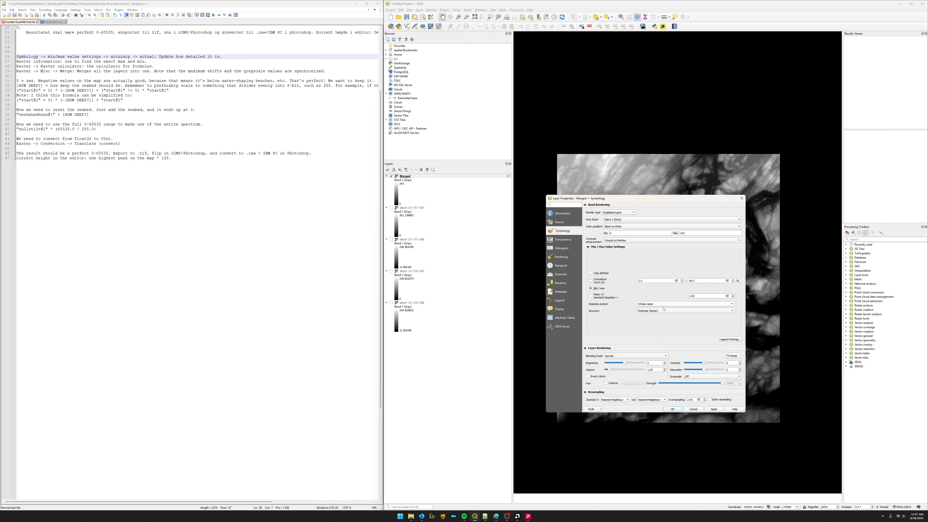
pyautogui.click(650, 313)
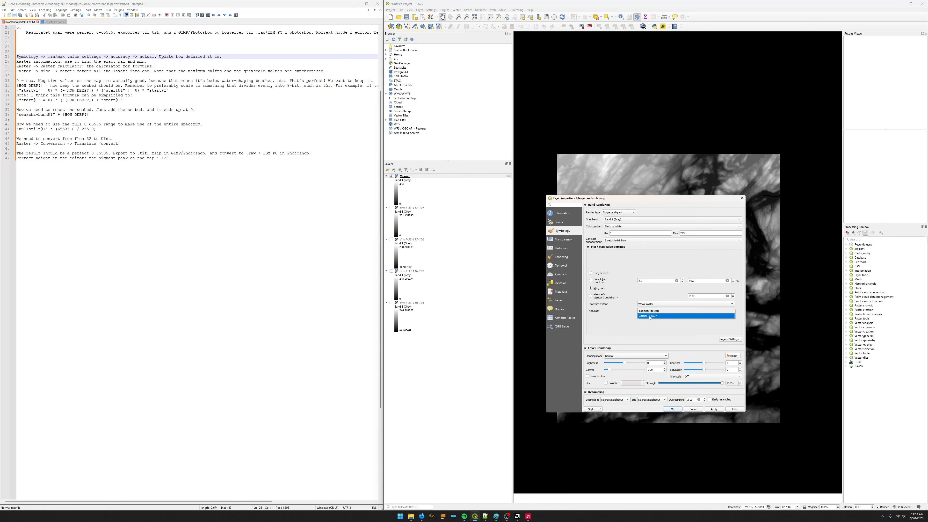
pyautogui.click(650, 317)
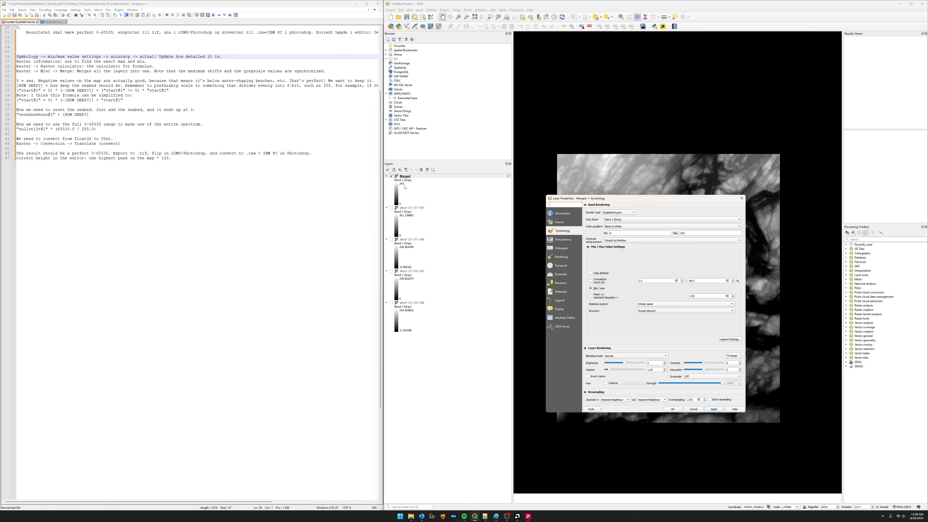
pyautogui.click(680, 409)
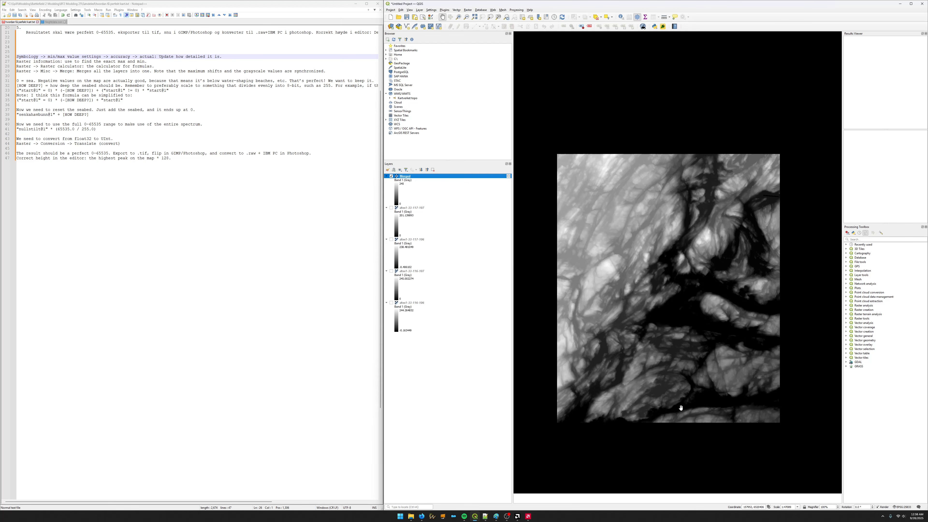
# Reopen the Merged layer's symbology to check its min/max value settings, and close the properties without changes.
pyautogui.click(405, 186)
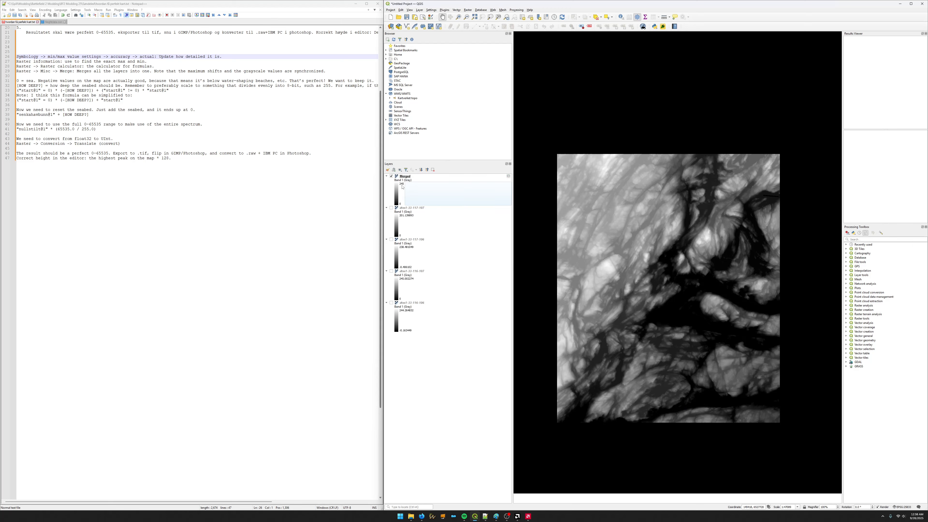
pyautogui.doubleClick(402, 186)
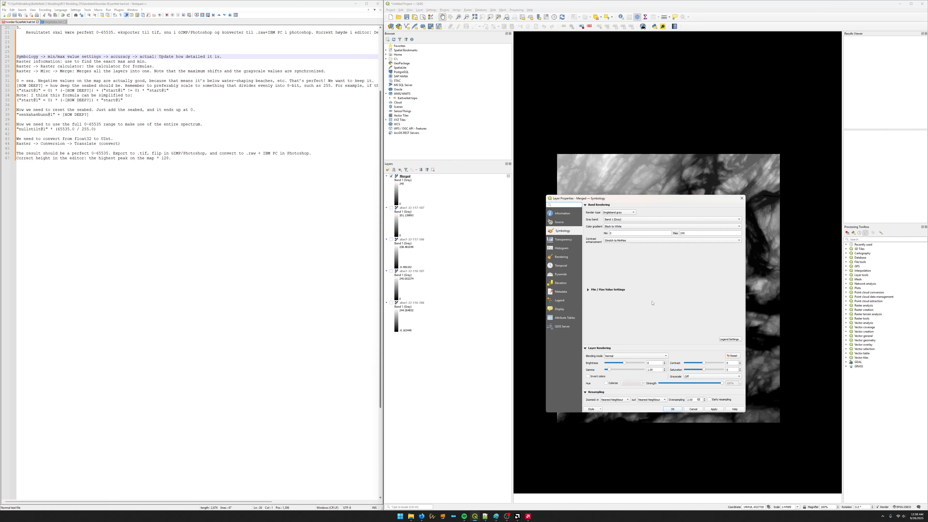
pyautogui.click(562, 239)
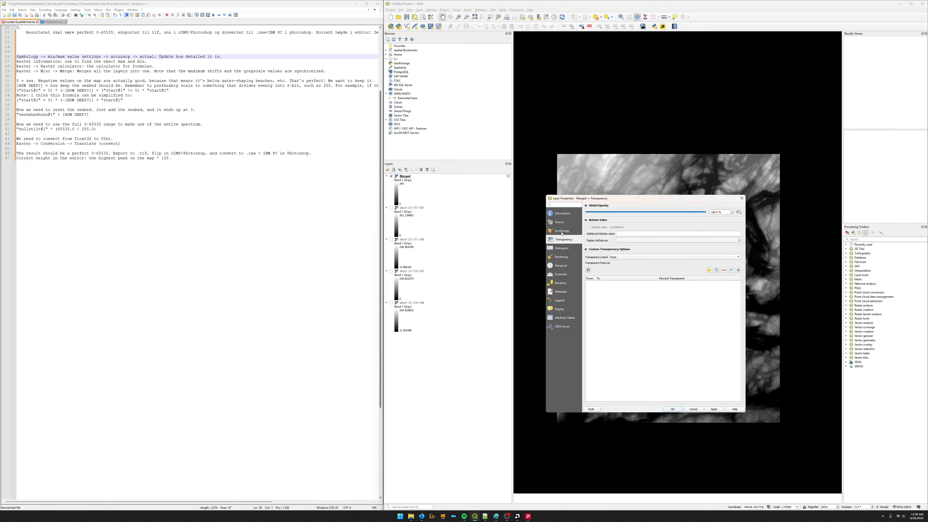
pyautogui.click(562, 231)
pyautogui.click(589, 289)
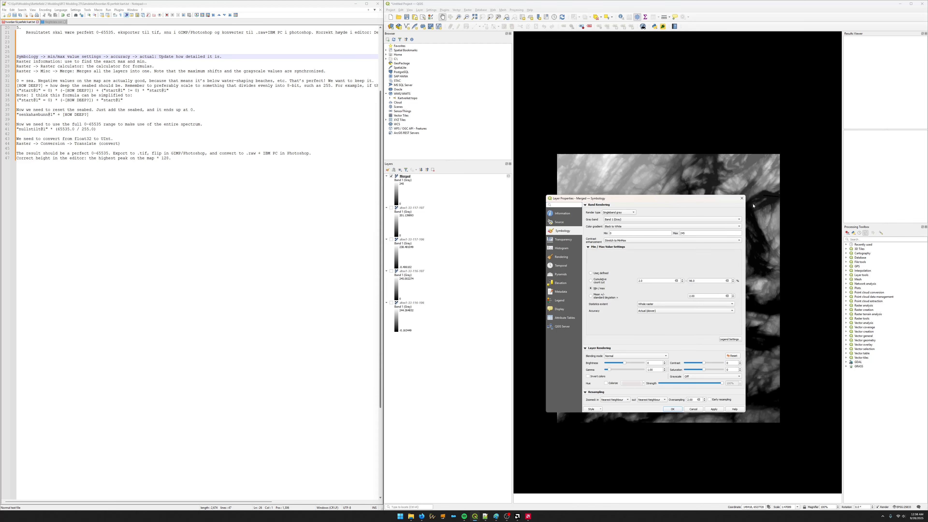
pyautogui.click(742, 198)
# Search the processing tools for "info" and run Raster information on the Merged layer with the additional parameter -stats.
pyautogui.click(847, 363)
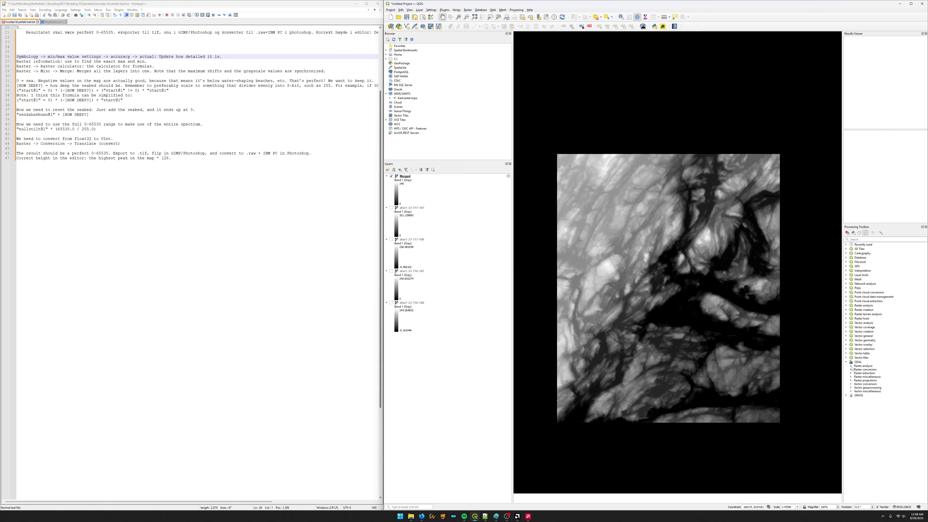
pyautogui.click(851, 366)
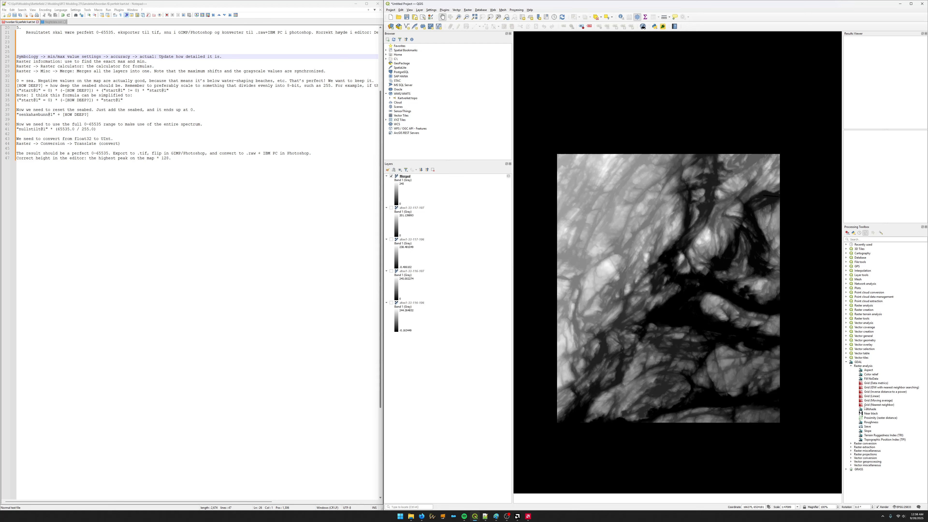
pyautogui.click(851, 444)
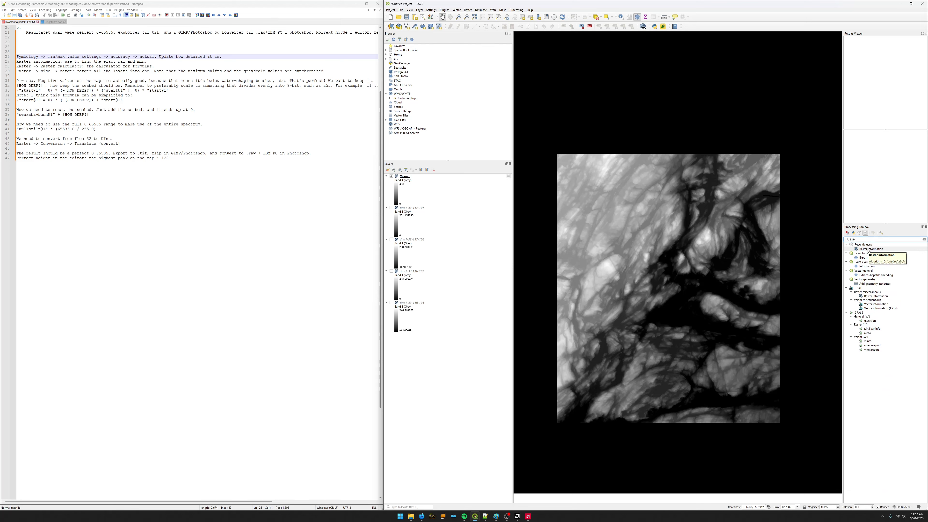
pyautogui.doubleClick(870, 249)
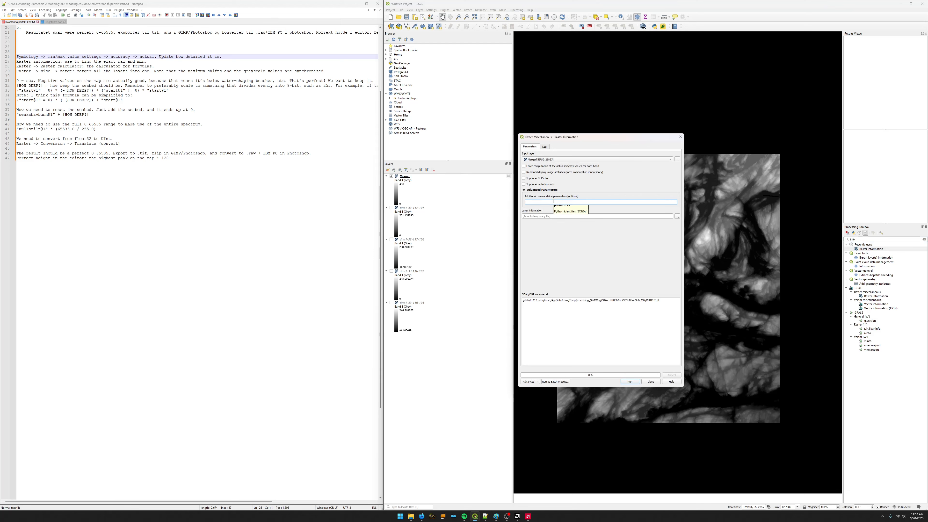
pyautogui.write('-stats')
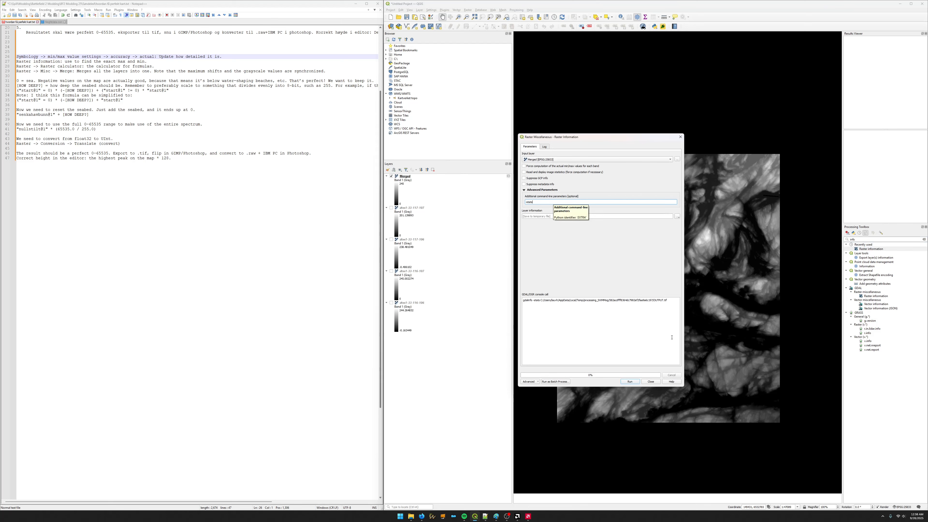
pyautogui.click(630, 382)
# Examine the minimum and maximum statistics in the raster information log, and close the dialog.
pyautogui.doubleClick(557, 311)
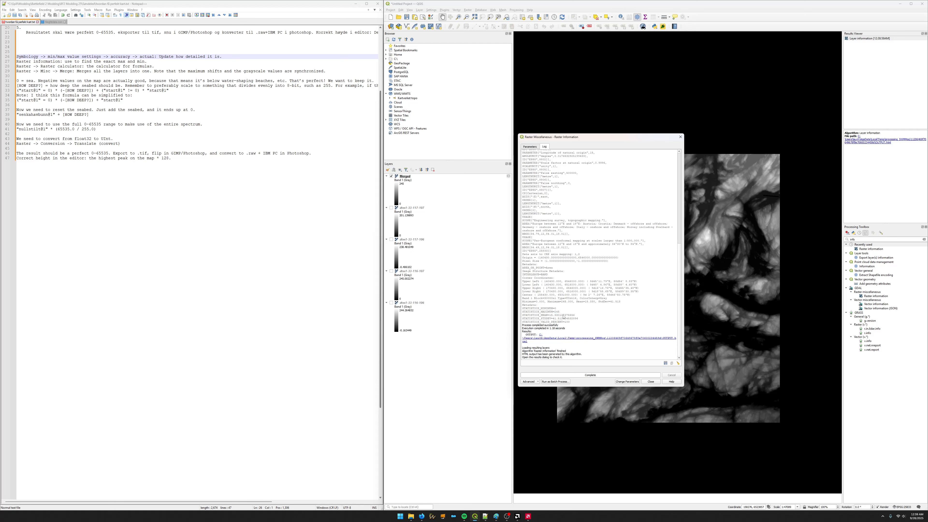
pyautogui.doubleClick(556, 312)
pyautogui.moveTo(557, 309); pyautogui.dragTo(551, 308)
pyautogui.click(651, 381)
# Remove the Merged layer from the project and confirm the removal.
pyautogui.rightClick(403, 177)
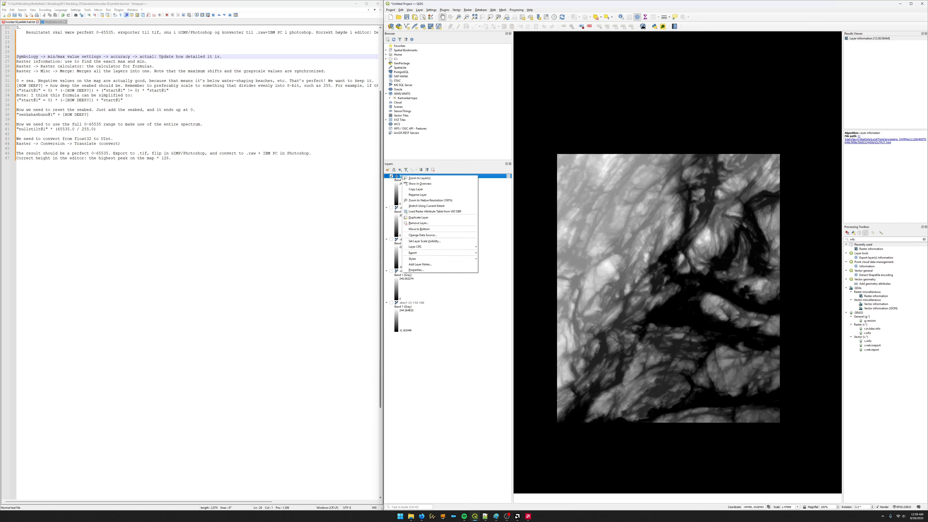
pyautogui.click(423, 223)
pyautogui.click(647, 265)
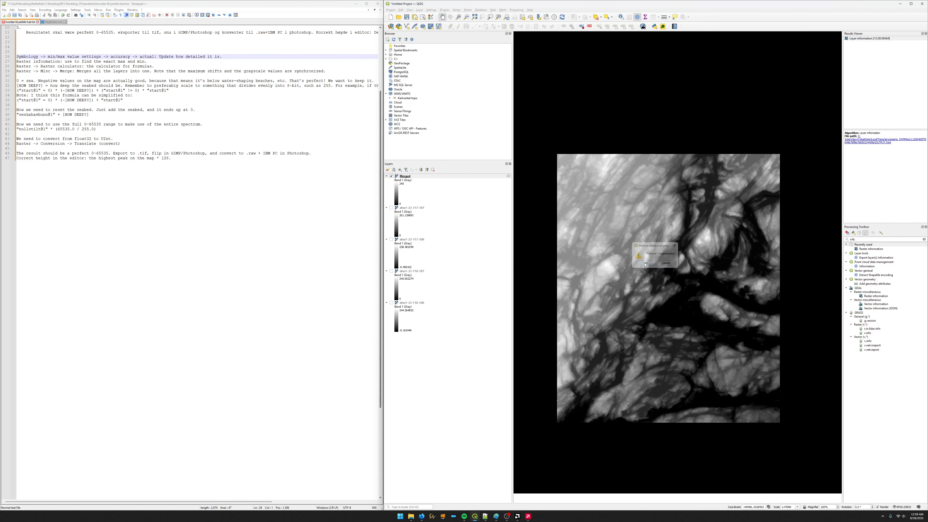
# Make all four dtm1 tile layers visible again on the map.
pyautogui.click(391, 271)
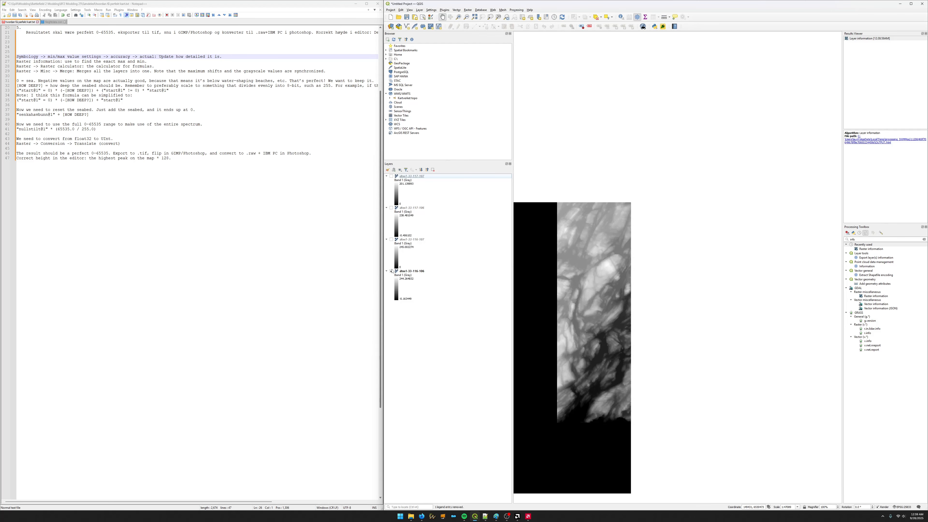
pyautogui.click(392, 240)
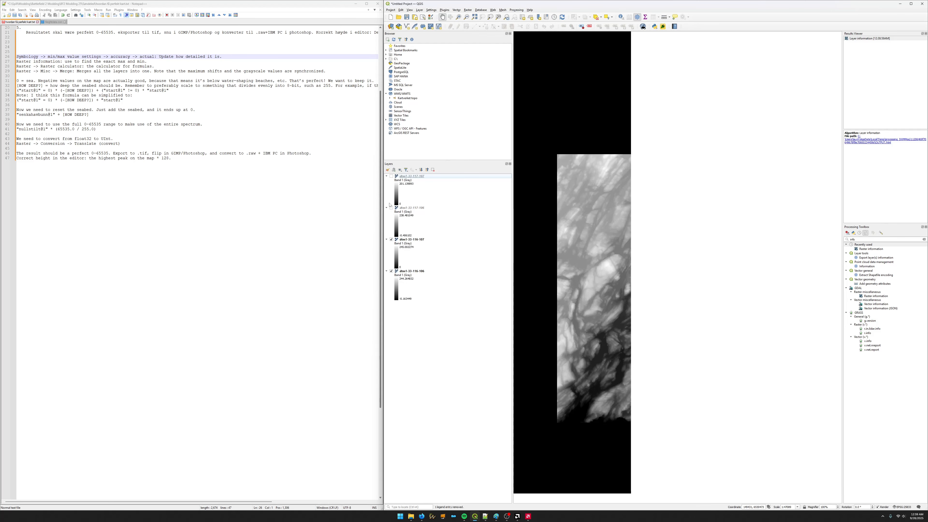
pyautogui.click(392, 207)
pyautogui.click(392, 176)
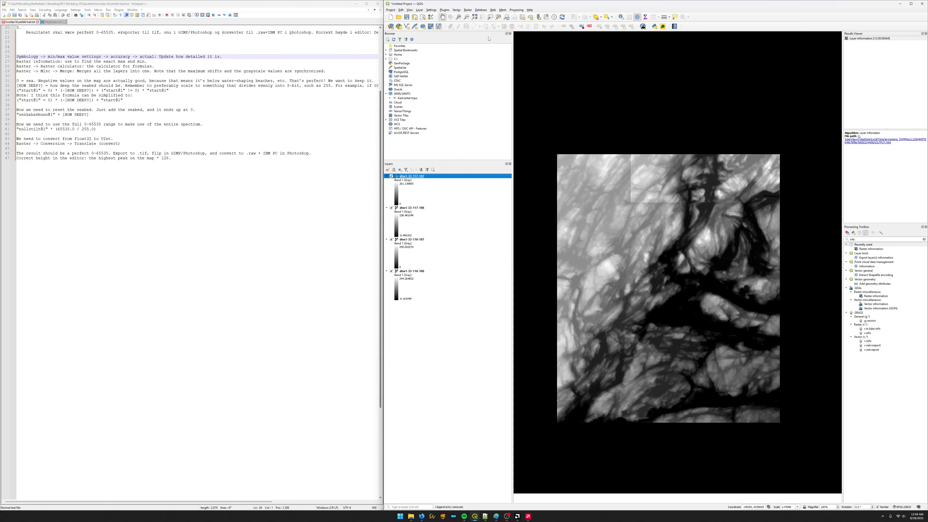
# Merge the four dtm1 tiles again and show the new Merged layer above them.
pyautogui.click(468, 10)
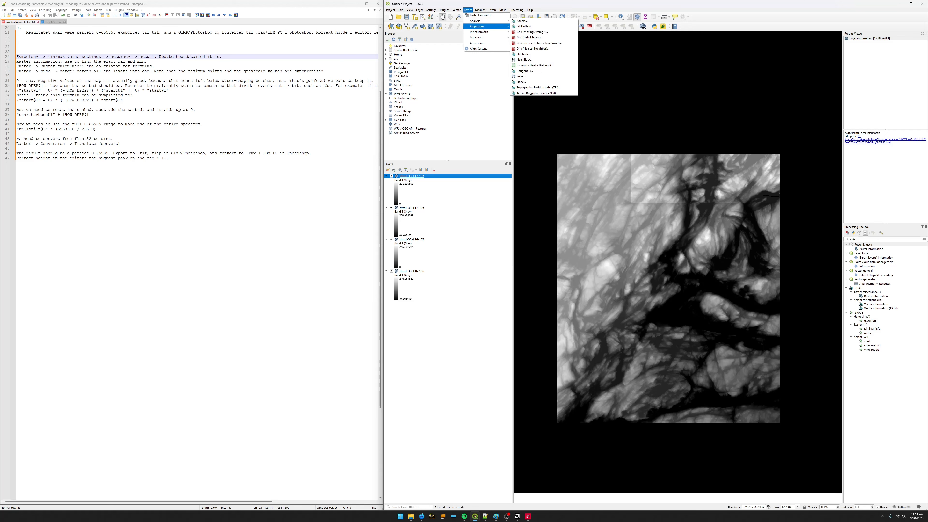
pyautogui.moveTo(483, 33)
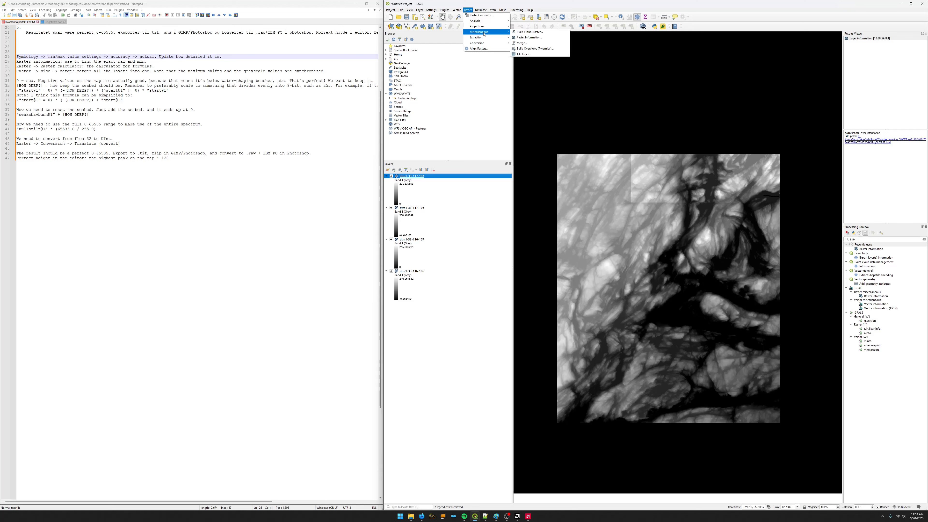
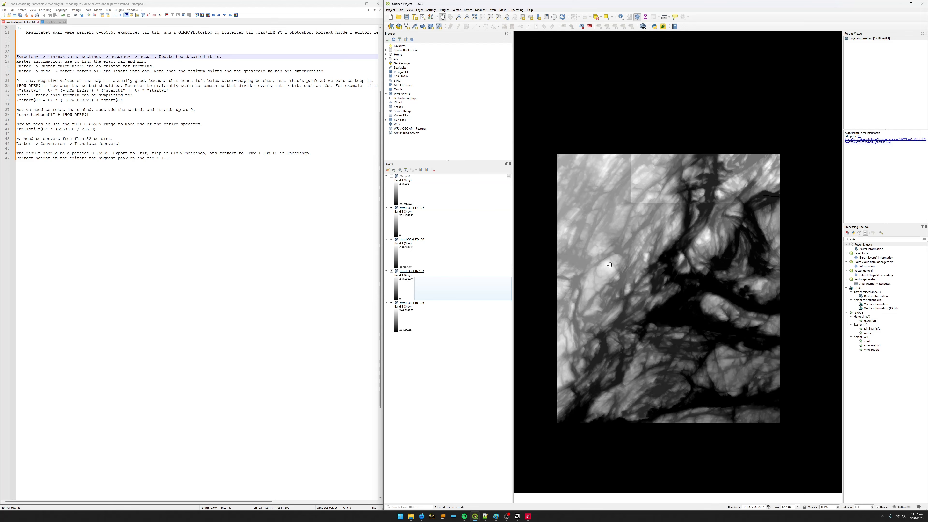
pyautogui.click(392, 176)
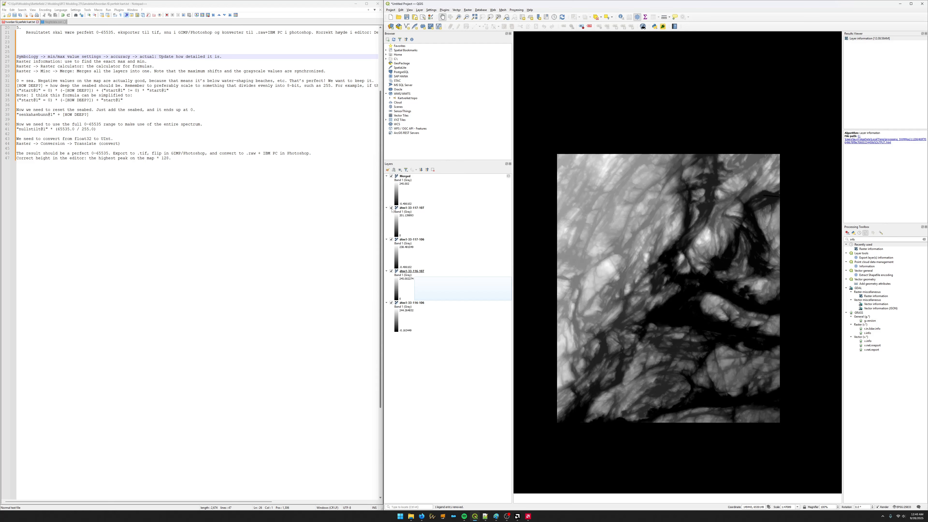
# Hide the four dtm1 tile layers, leaving only the Merged layer displayed on the map.
pyautogui.click(392, 208)
pyautogui.click(391, 240)
pyautogui.click(391, 272)
pyautogui.click(391, 303)
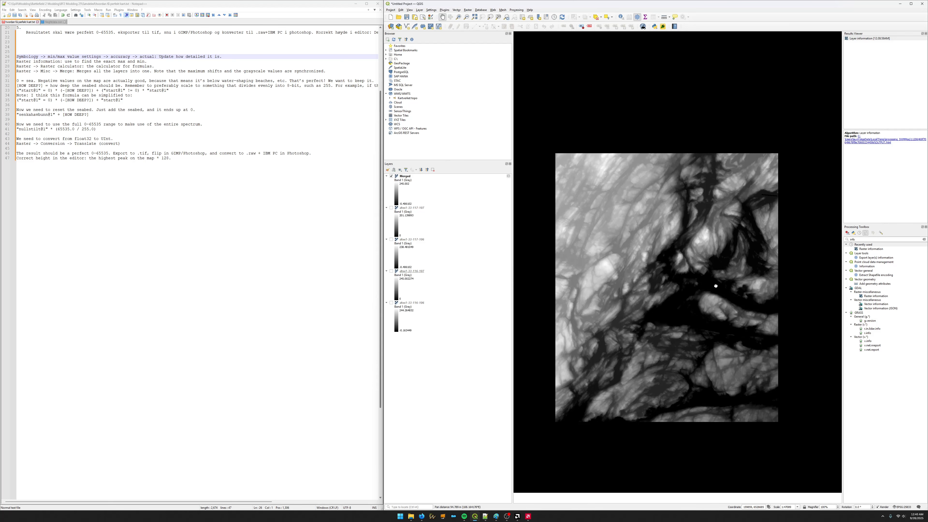
pyautogui.moveTo(717, 286); pyautogui.dragTo(725, 280)
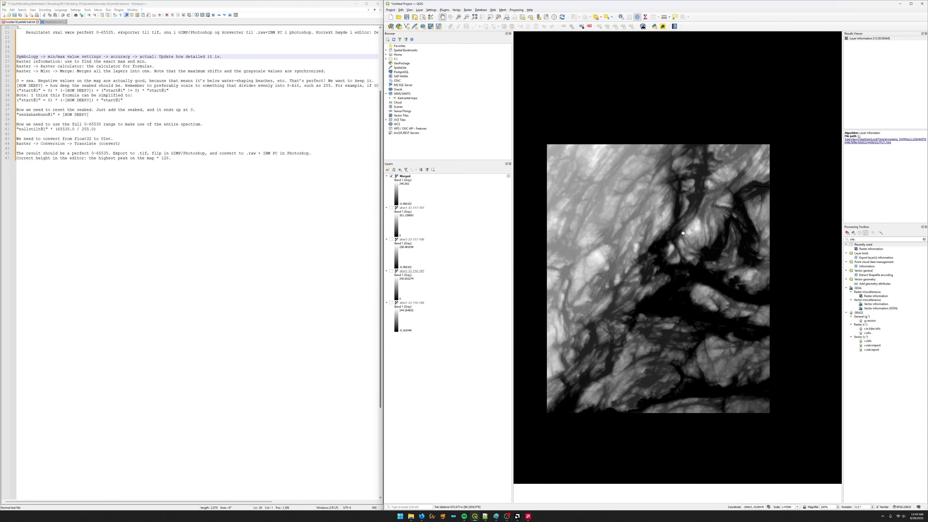
pyautogui.moveTo(700, 235); pyautogui.dragTo(682, 231)
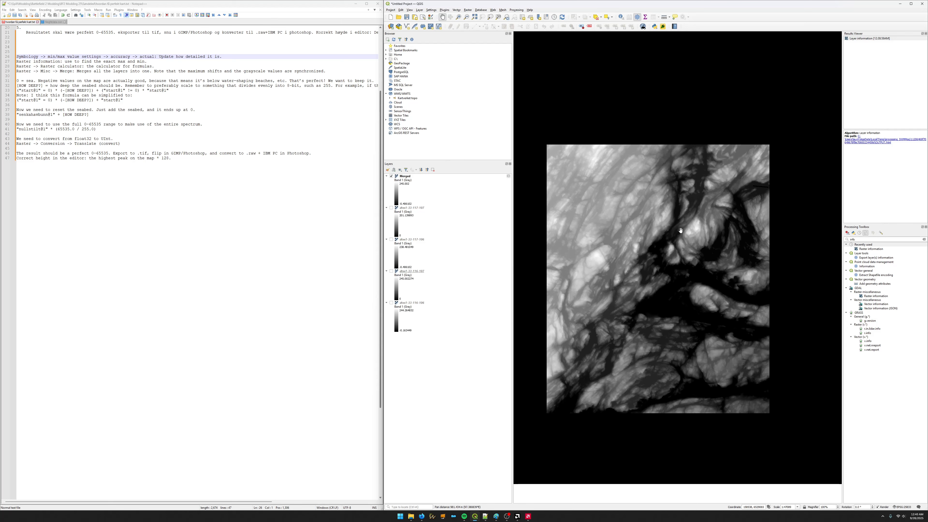
pyautogui.moveTo(613, 208); pyautogui.dragTo(626, 206)
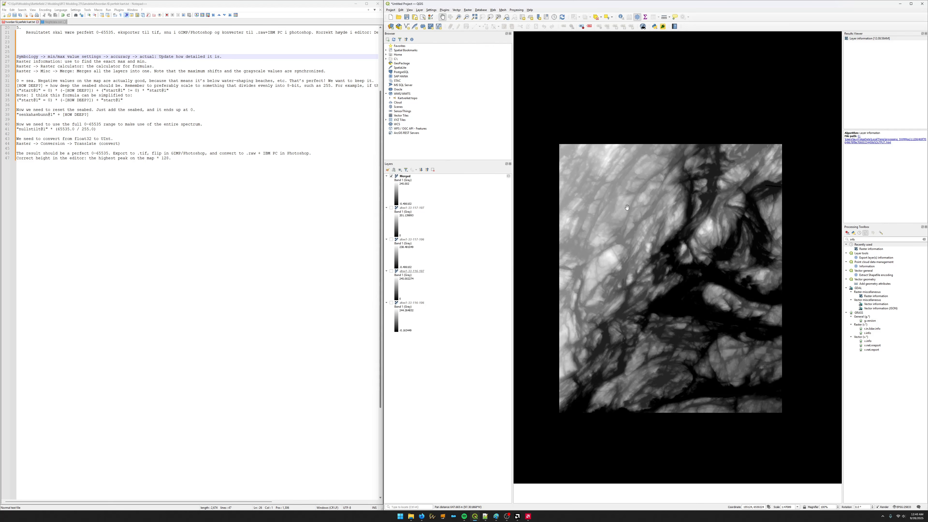
# Start Clip Raster by Extent and choose the Merged layer as its input.
pyautogui.click(468, 10)
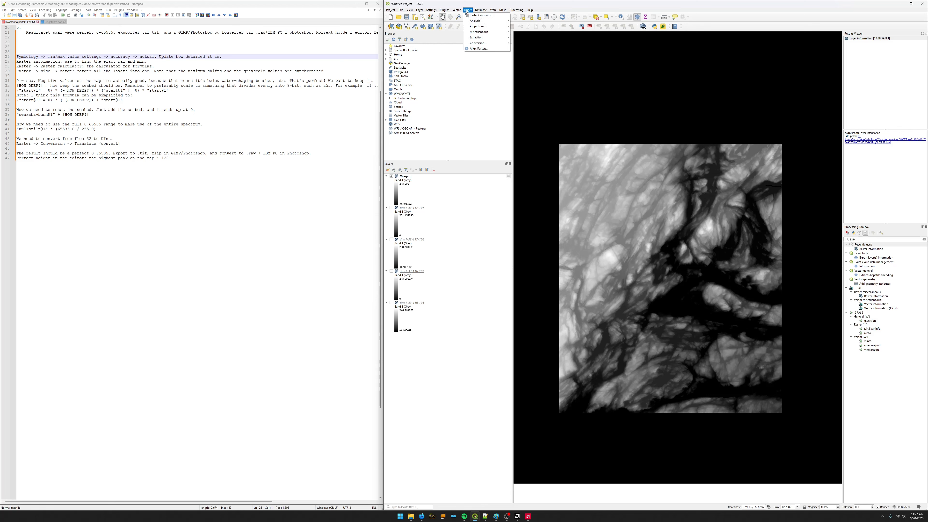
pyautogui.moveTo(483, 35)
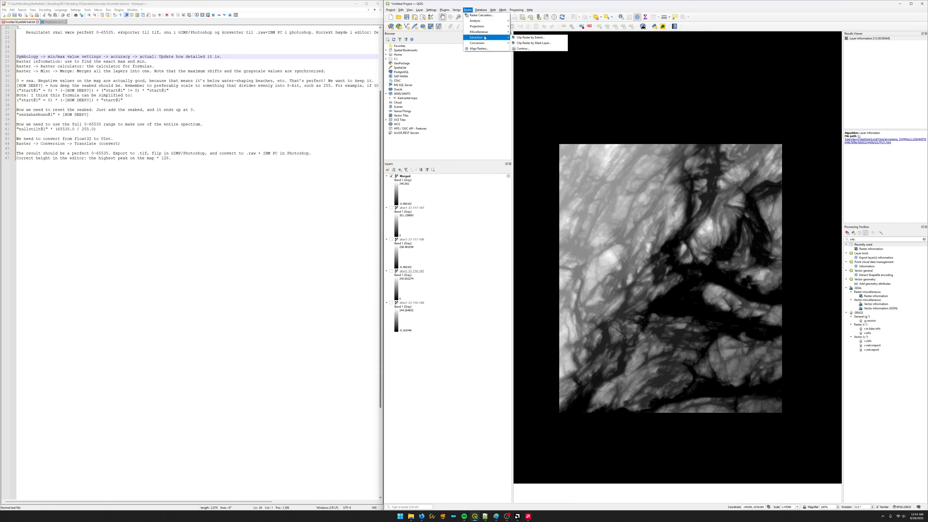
pyautogui.click(530, 37)
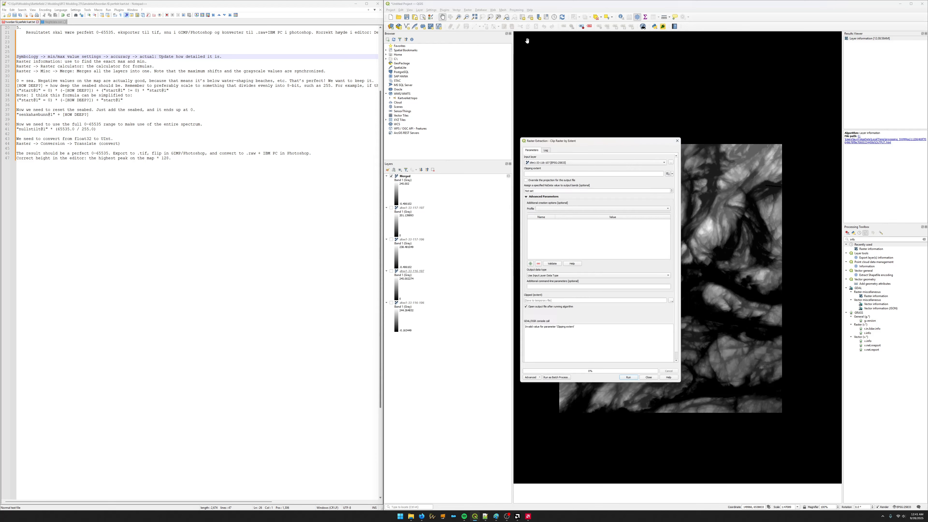
pyautogui.click(568, 160)
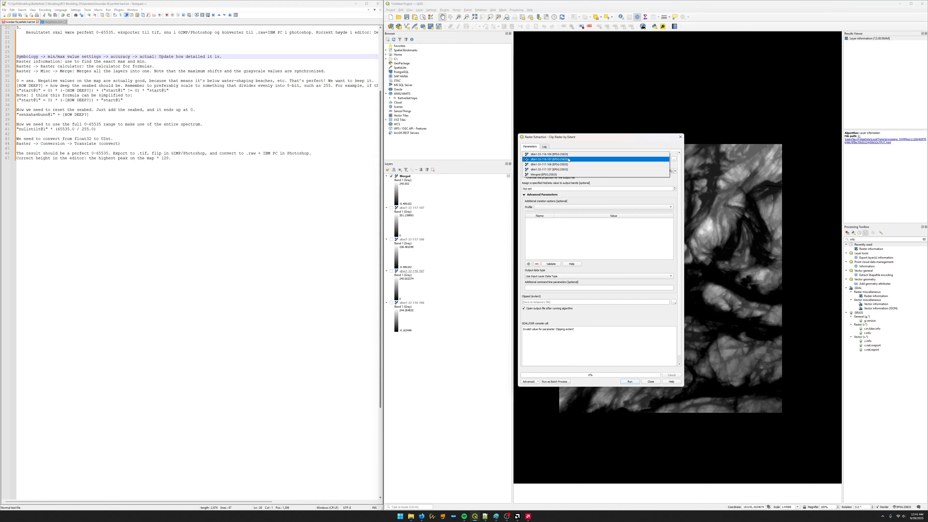
pyautogui.click(532, 154)
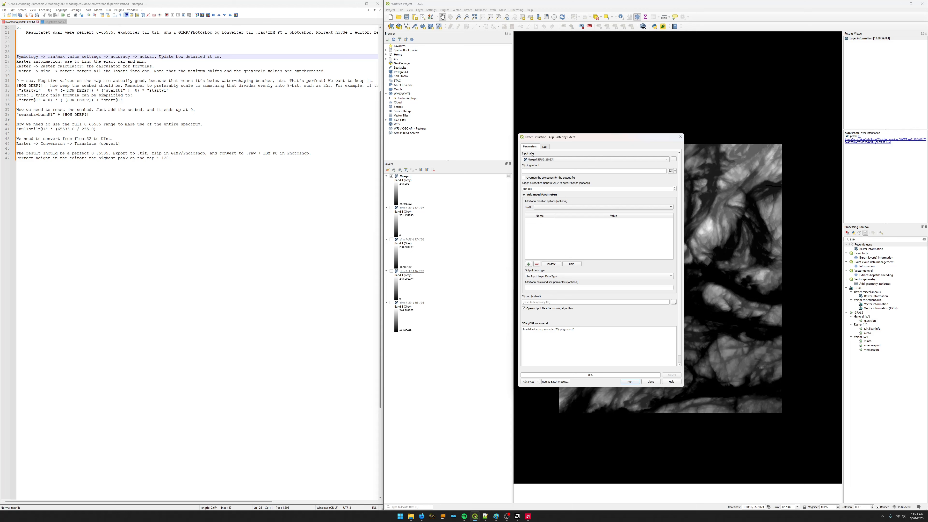
# Try a clipping extent drawn on the map canvas over the upper-left and middle part of the merged terrain.
pyautogui.click(671, 171)
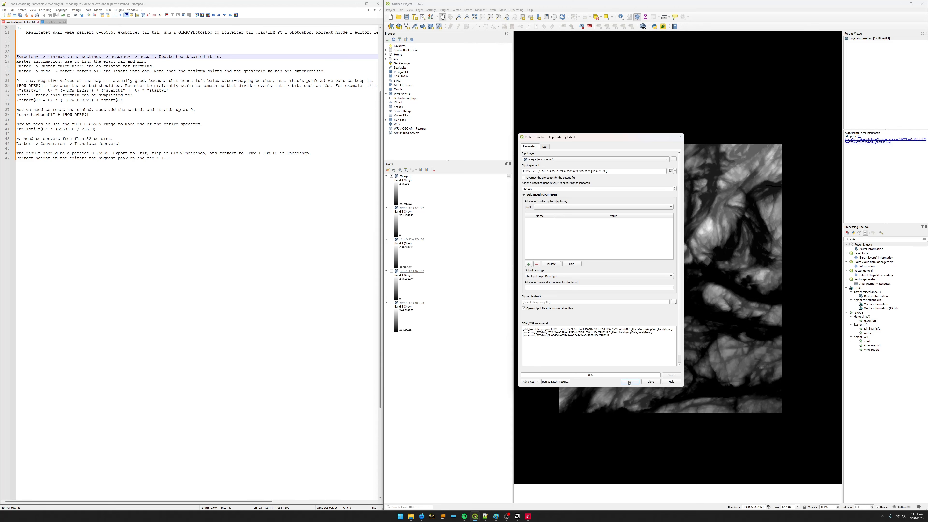
pyautogui.click(675, 171)
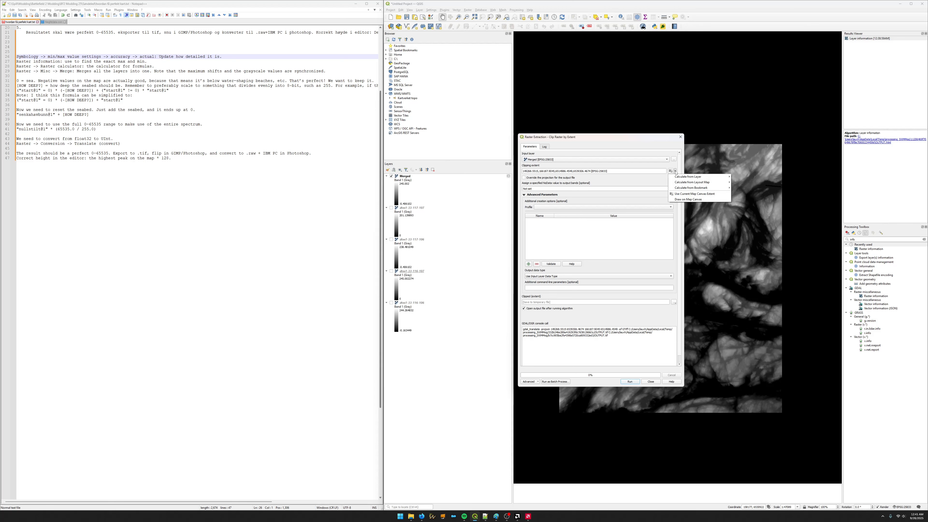
pyautogui.click(676, 171)
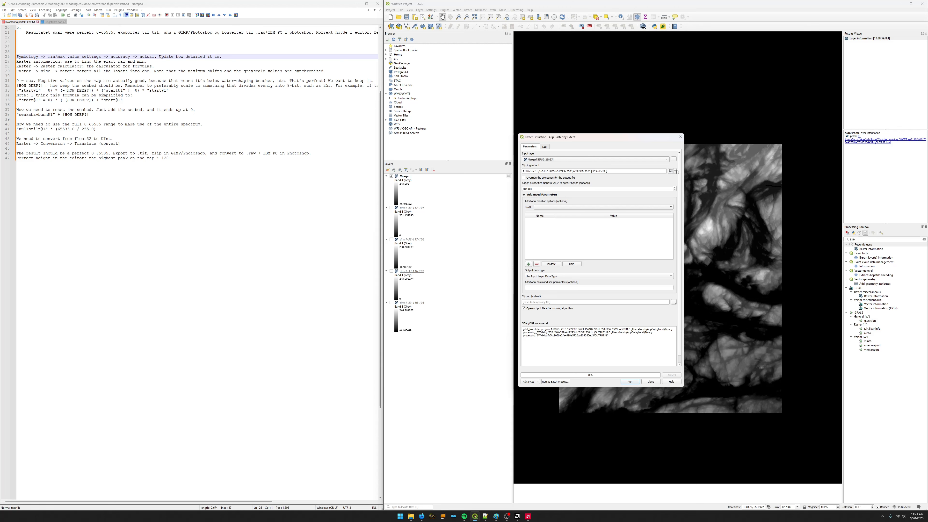
pyautogui.click(677, 172)
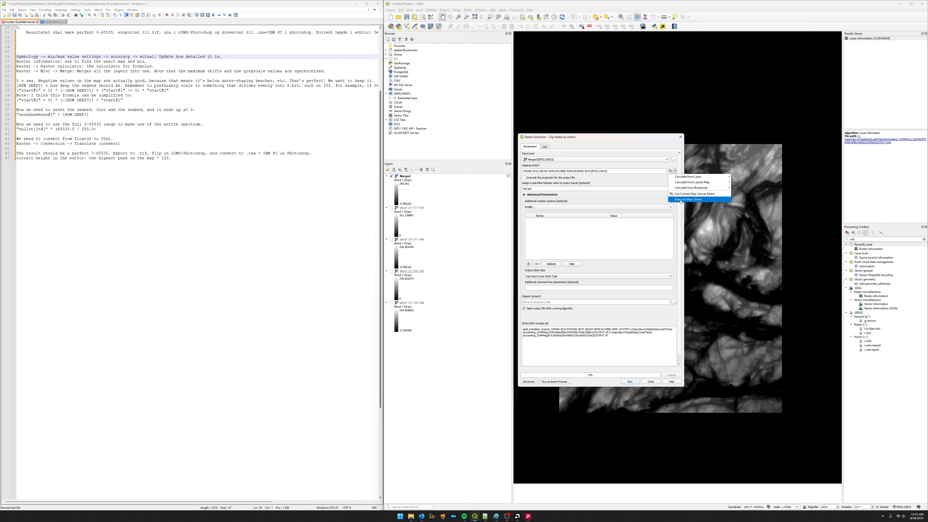
pyautogui.click(682, 200)
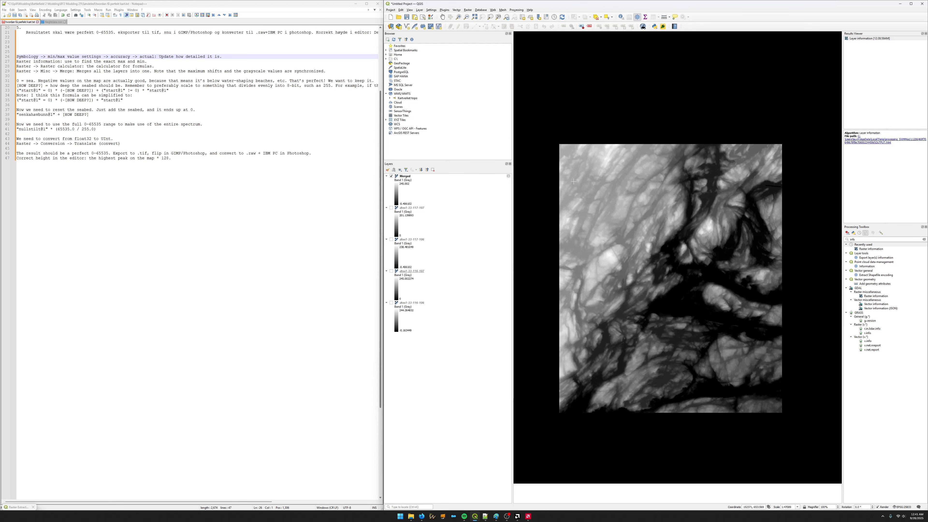
pyautogui.moveTo(568, 171); pyautogui.dragTo(741, 311)
# Redraw the clipping extent as a roughly square area over the upper middle of the terrain, run the clip and close the dialog.
pyautogui.click(675, 170)
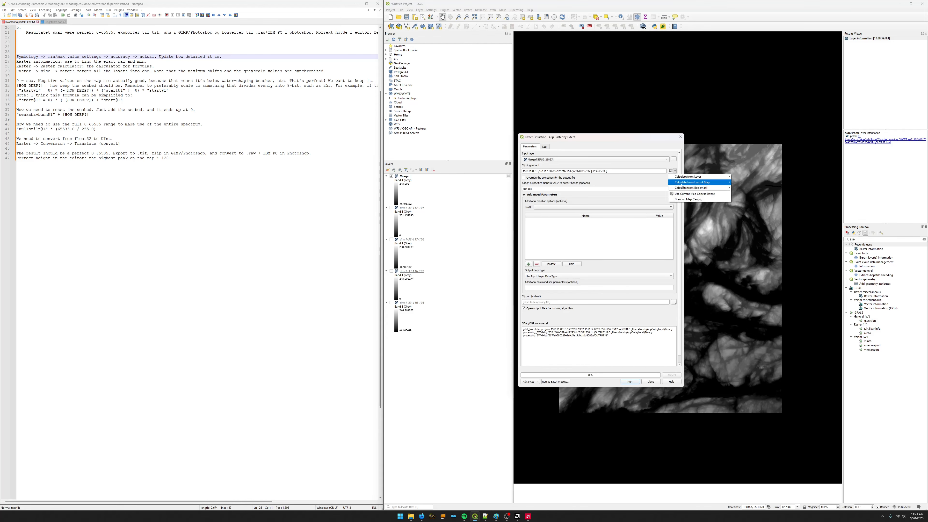
pyautogui.click(687, 200)
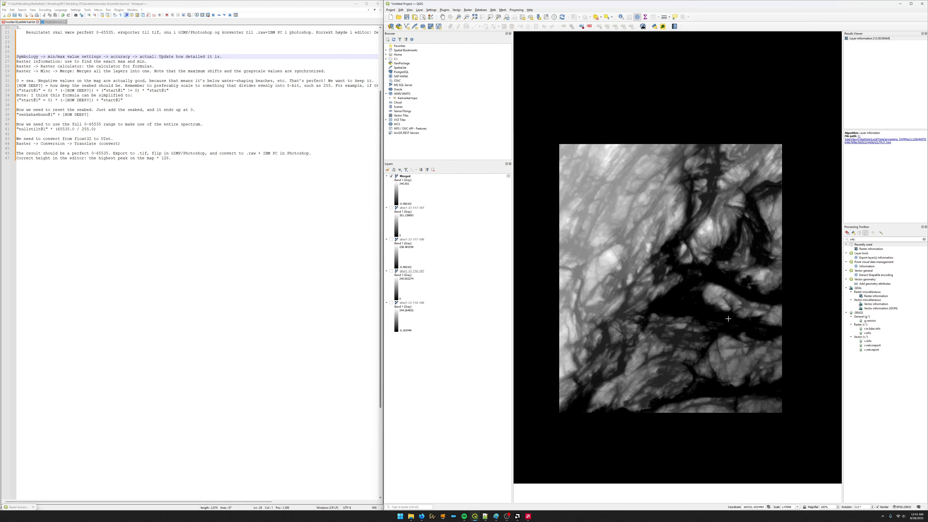
pyautogui.moveTo(738, 321); pyautogui.dragTo(607, 195)
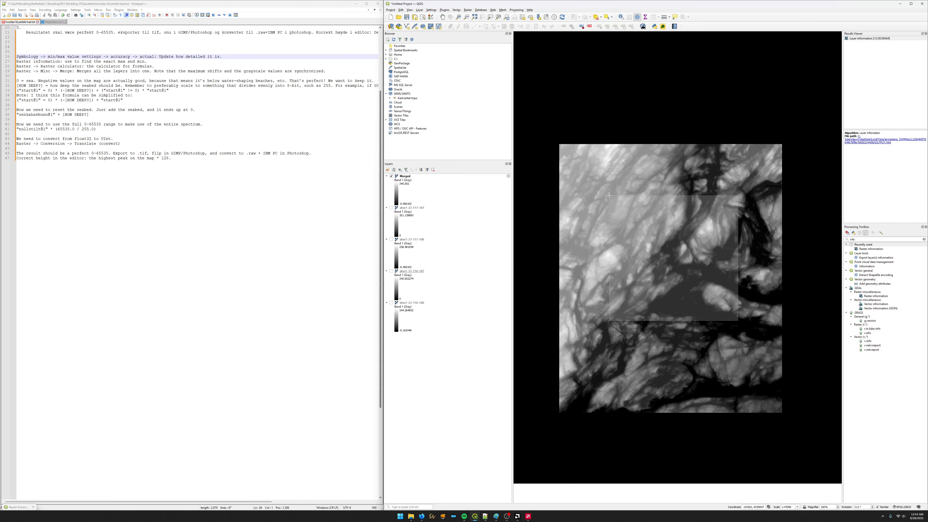
pyautogui.moveTo(610, 196); pyautogui.dragTo(610, 193)
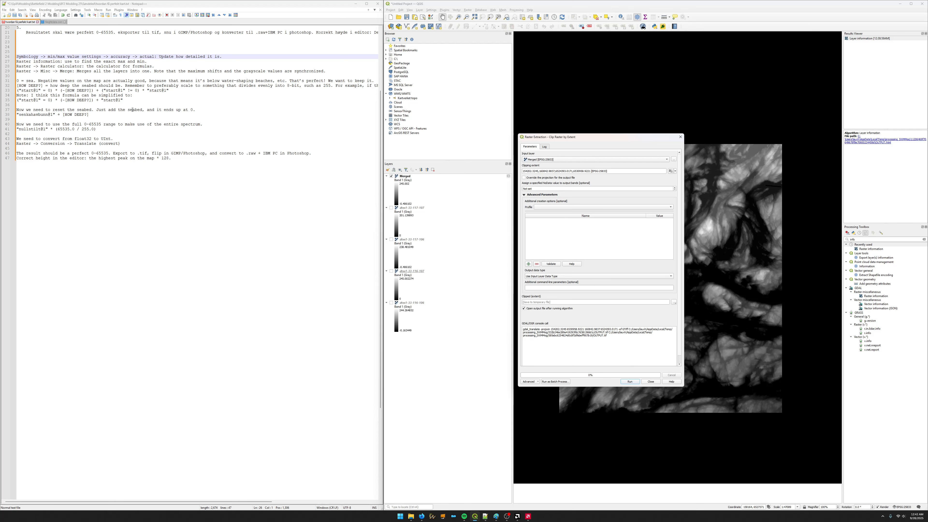
pyautogui.click(630, 381)
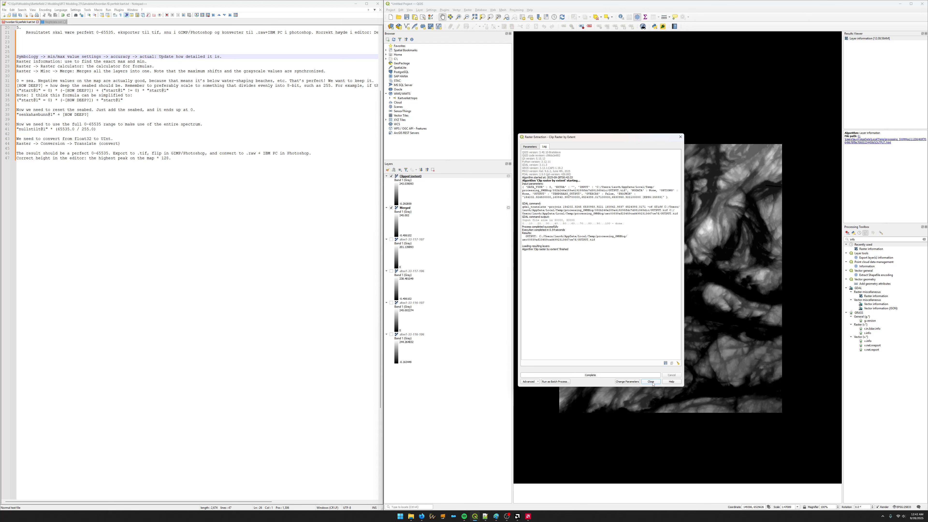
pyautogui.click(651, 382)
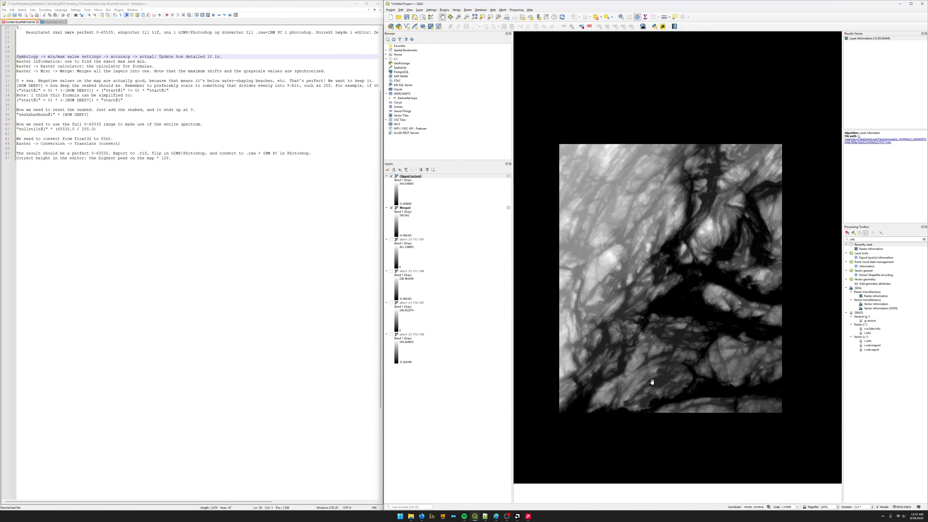
# Hide the Merged layer, leaving only the clipped layer displayed on the map.
pyautogui.click(392, 208)
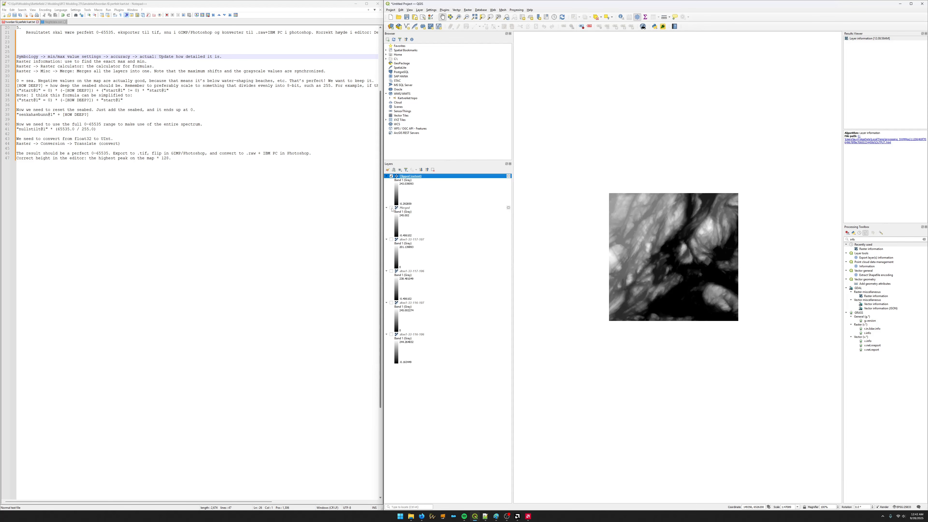
pyautogui.moveTo(735, 256); pyautogui.dragTo(715, 258)
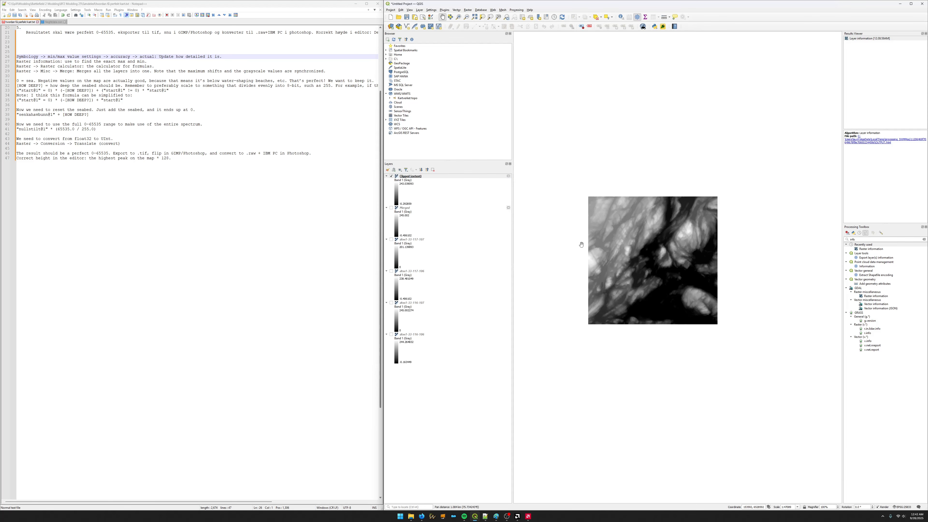
pyautogui.scroll(1, 653, 254)
pyautogui.scroll(-1, 653, 255)
pyautogui.moveTo(649, 255)
pyautogui.mouseDown()
pyautogui.moveTo(656, 244)
pyautogui.moveTo(644, 251)
pyautogui.moveTo(652, 261)
pyautogui.mouseUp()
pyautogui.scroll(1, 645, 253)
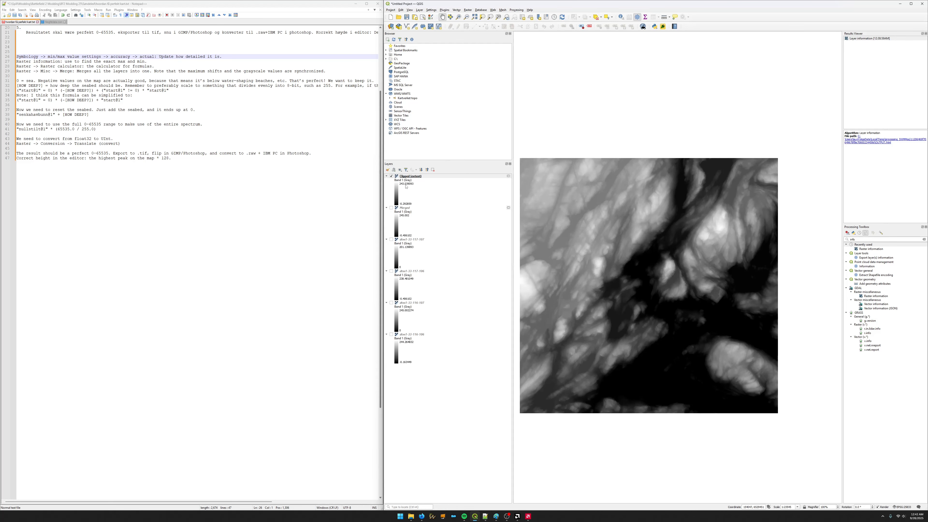
# Examine the bright peaks and dark low-lying areas of the clipped terrain up close, and widen the map area slightly.
pyautogui.moveTo(525, 293); pyautogui.dragTo(539, 292)
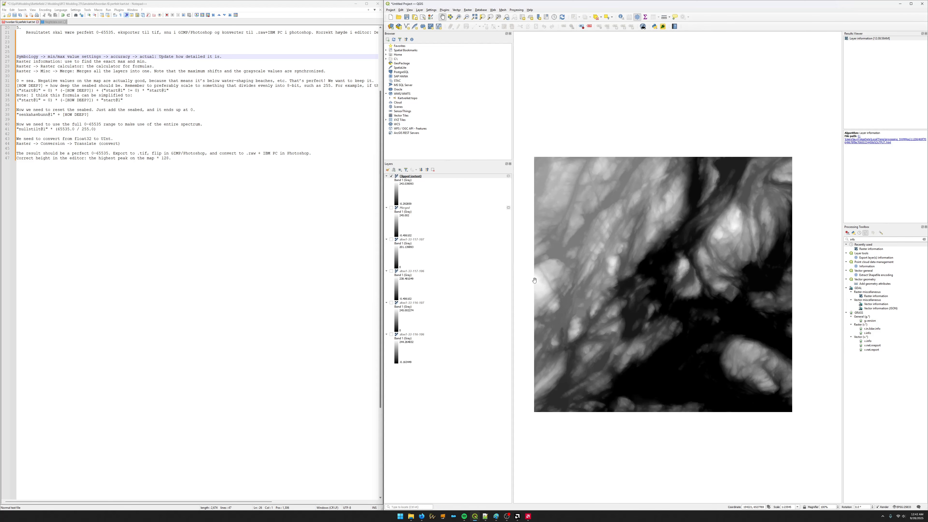
pyautogui.moveTo(567, 285); pyautogui.dragTo(560, 285)
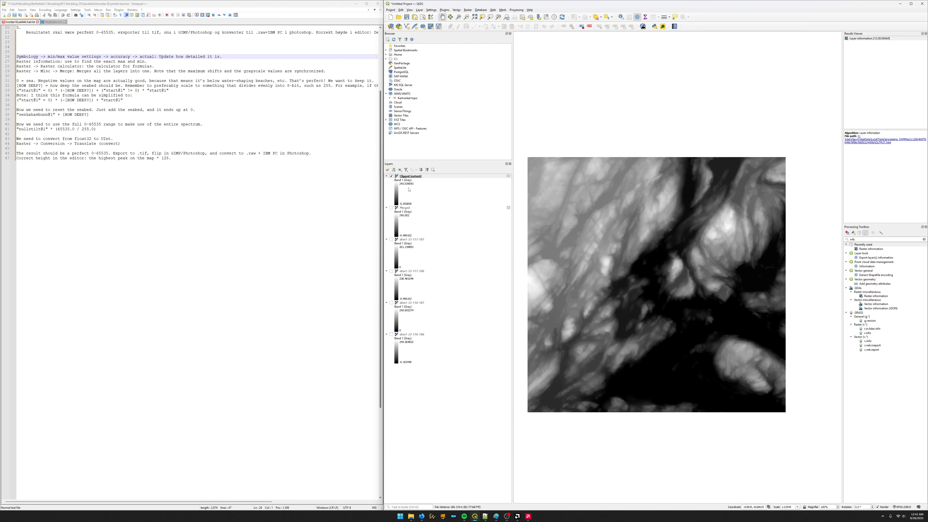
pyautogui.moveTo(702, 303); pyautogui.dragTo(695, 302)
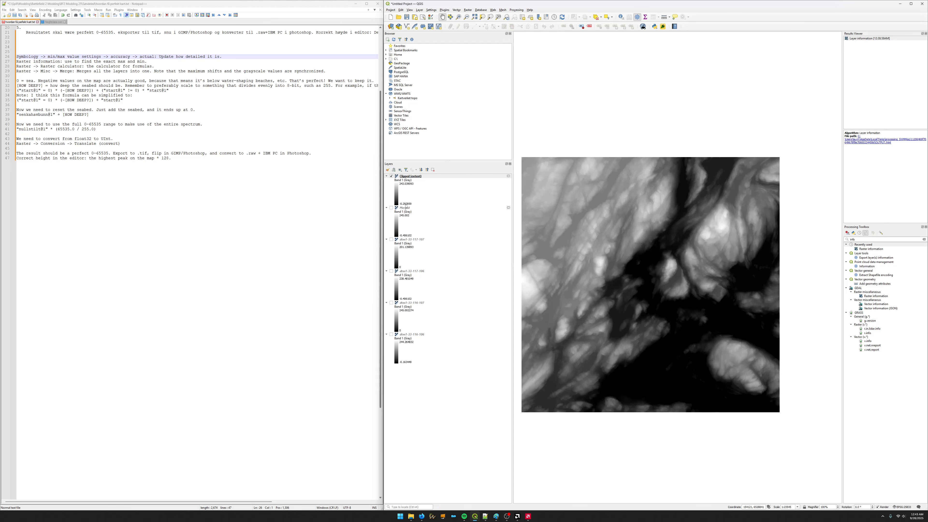
pyautogui.scroll(2, 600, 272)
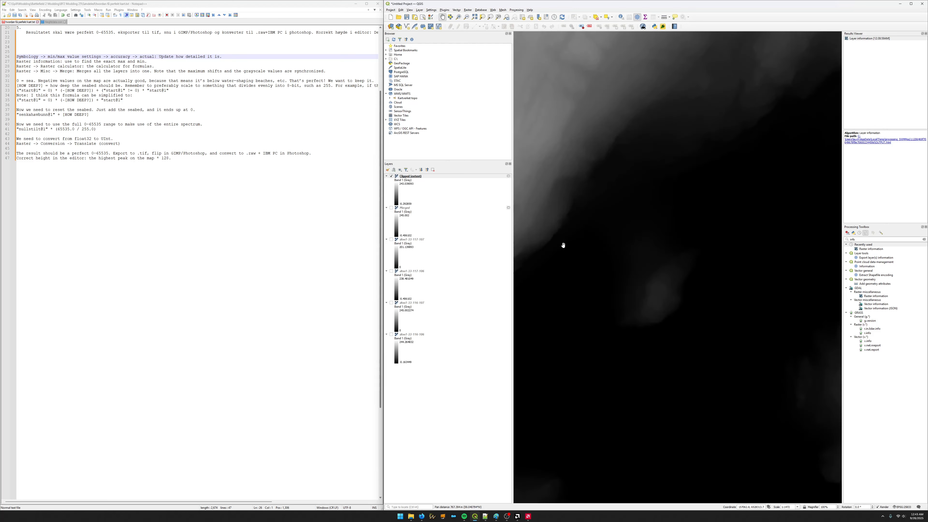
pyautogui.scroll(-1, 572, 248)
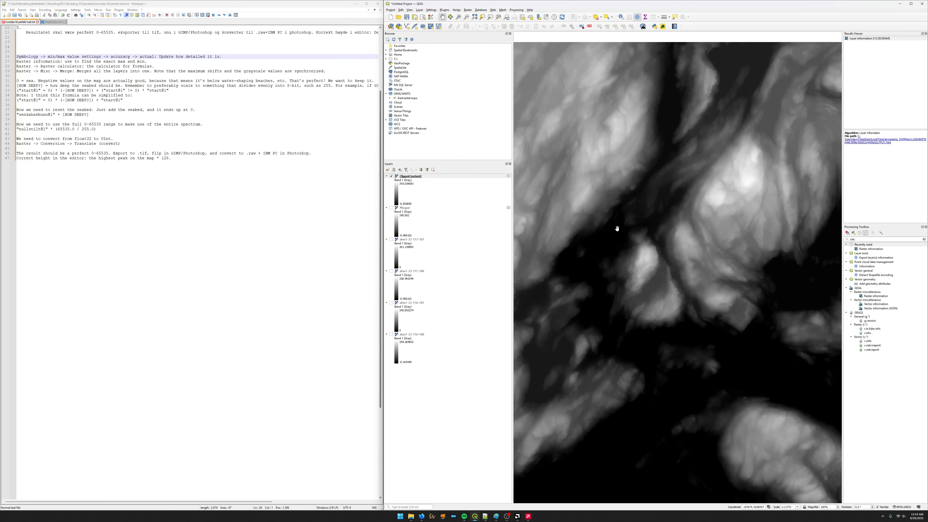
pyautogui.moveTo(642, 245); pyautogui.dragTo(635, 240)
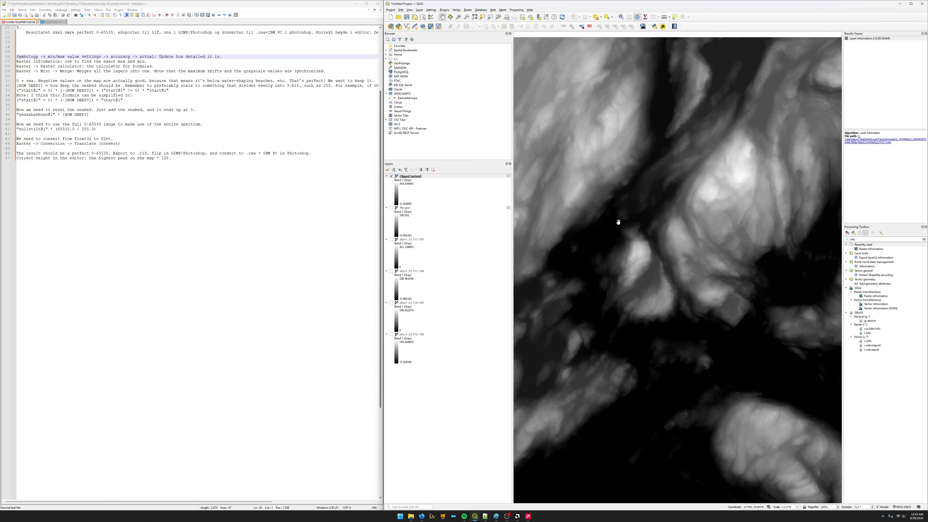
pyautogui.scroll(1, 619, 222)
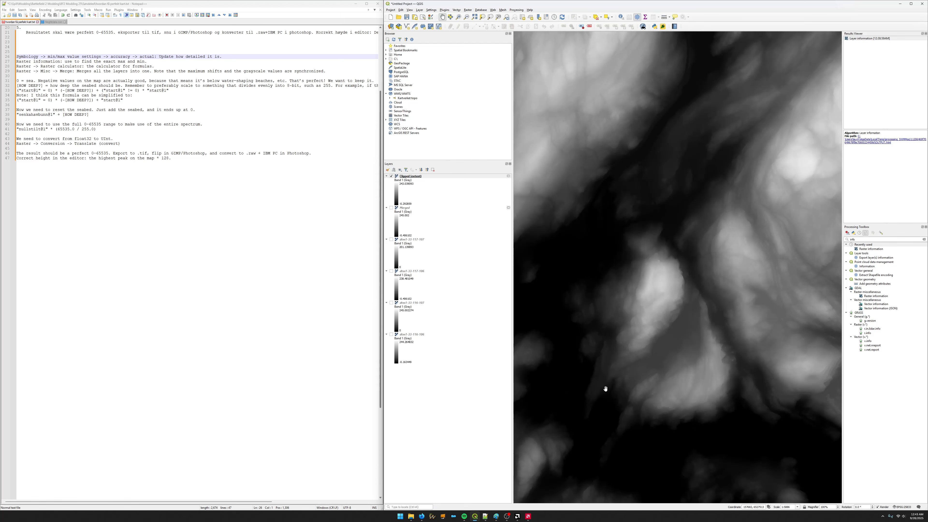
pyautogui.scroll(-1, 788, 398)
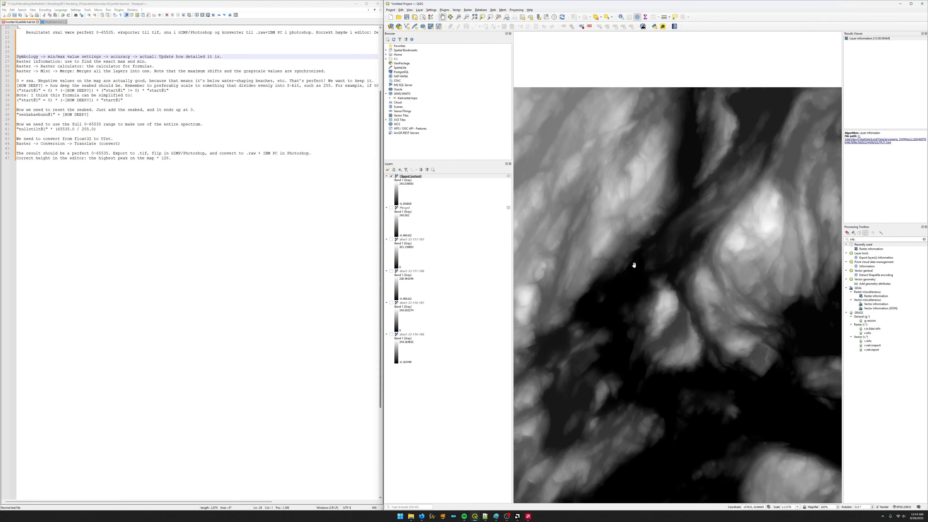
pyautogui.scroll(1, 644, 283)
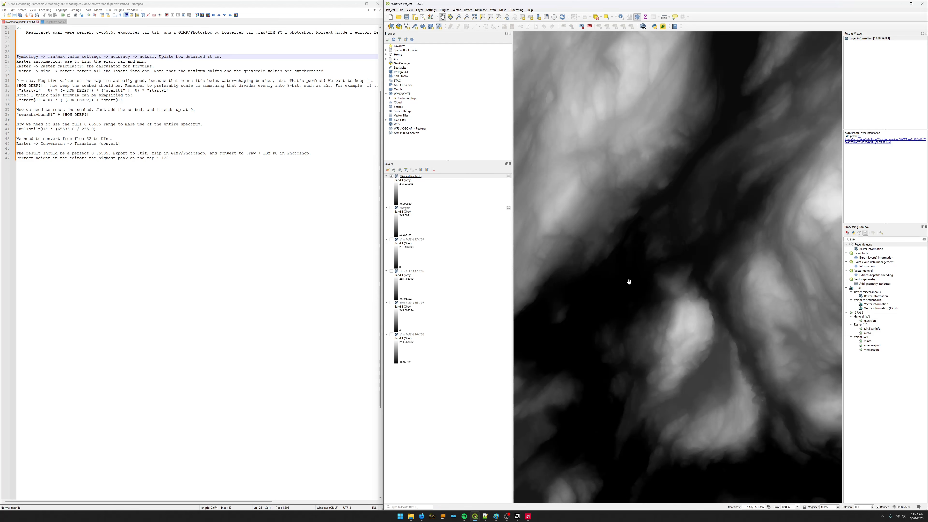
pyautogui.scroll(2, 562, 288)
pyautogui.moveTo(557, 288); pyautogui.dragTo(642, 285)
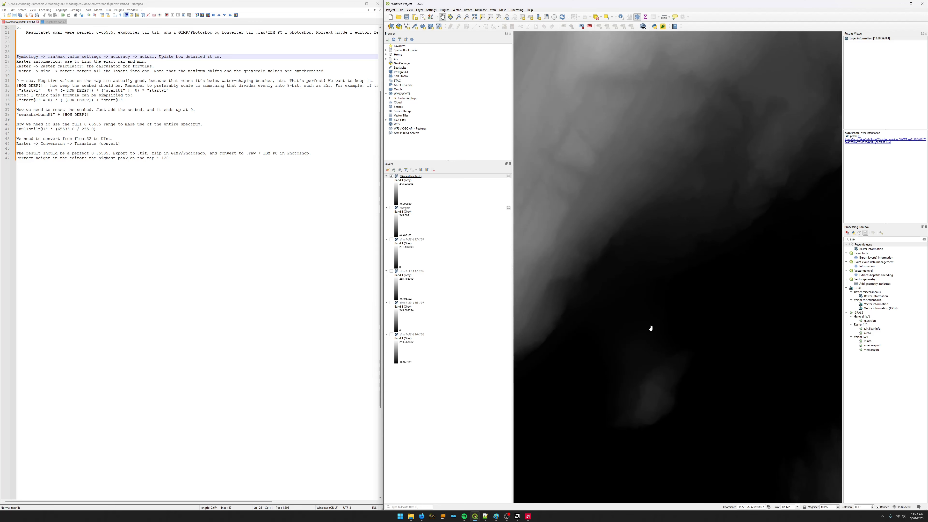
pyautogui.scroll(-2, 649, 327)
pyautogui.moveTo(667, 338); pyautogui.dragTo(593, 311)
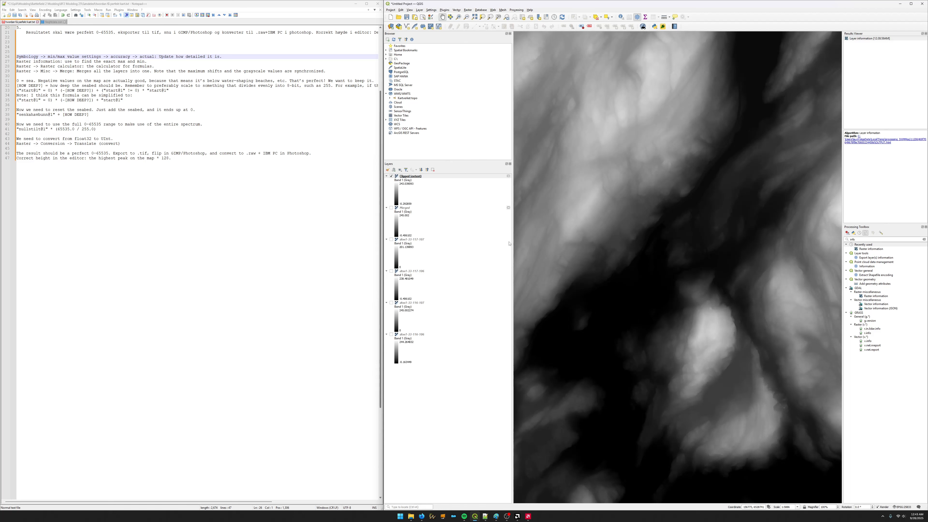
pyautogui.moveTo(513, 247); pyautogui.dragTo(498, 245)
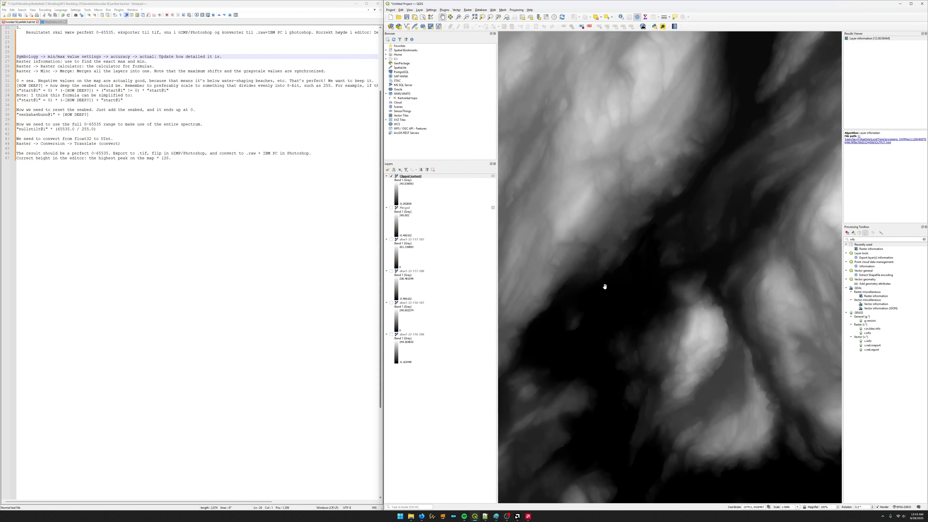
# Examine the clipped terrain's bright peaks, islands and dark low-lying areas, both close up and as a whole.
pyautogui.moveTo(647, 299); pyautogui.dragTo(622, 286)
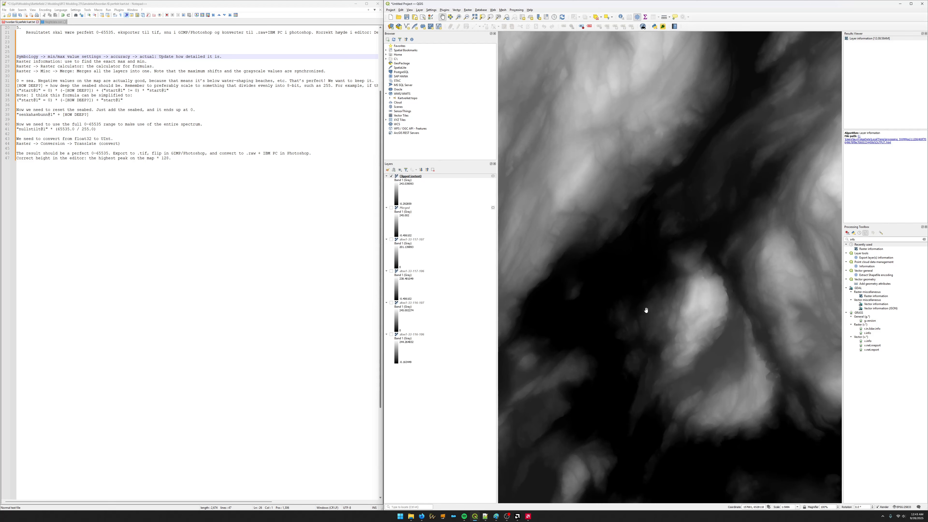
pyautogui.moveTo(646, 311); pyautogui.dragTo(628, 304)
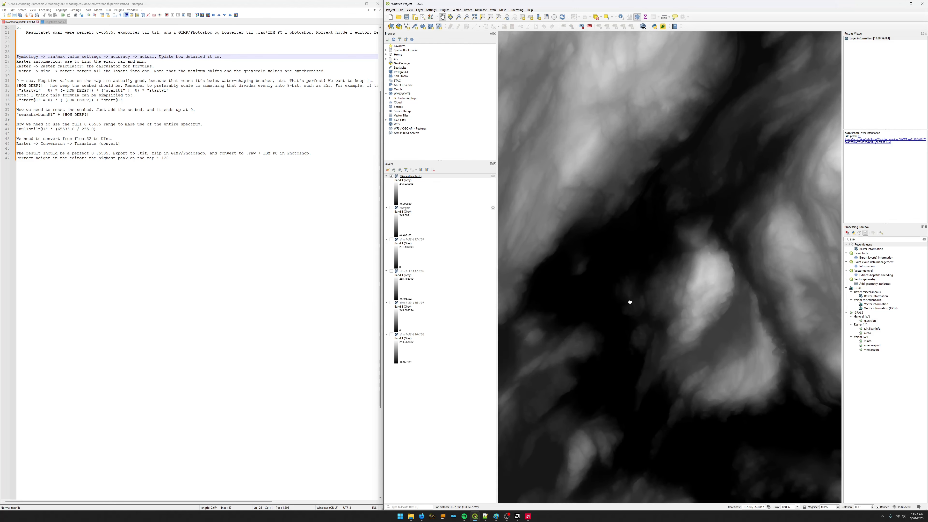
pyautogui.scroll(-1, 628, 299)
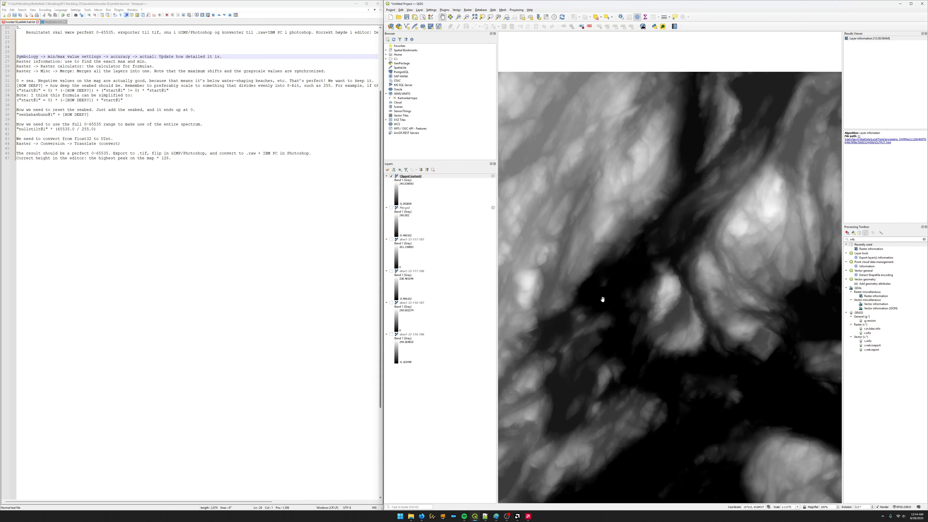
pyautogui.moveTo(620, 289); pyautogui.dragTo(637, 306)
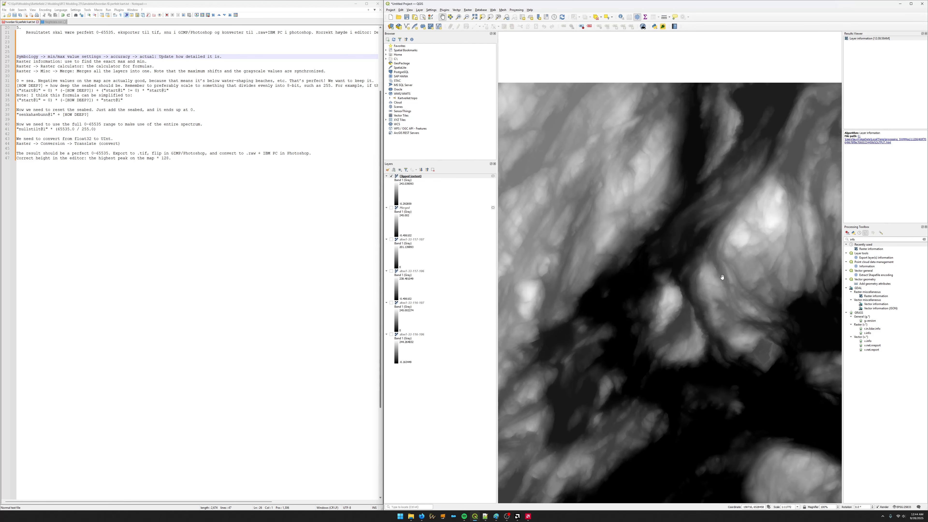
pyautogui.moveTo(634, 284)
pyautogui.mouseDown()
pyautogui.moveTo(623, 276)
pyautogui.moveTo(634, 283)
pyautogui.mouseUp()
pyautogui.scroll(-1, 634, 284)
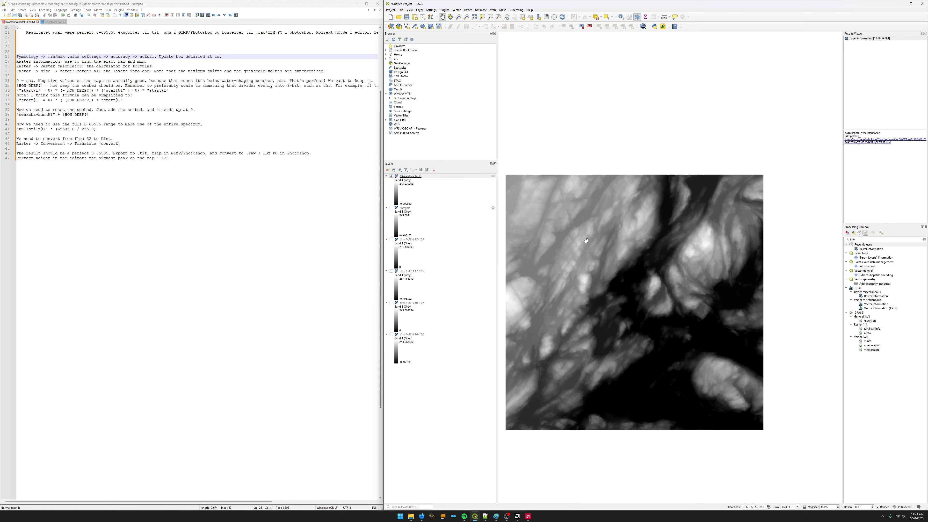
pyautogui.moveTo(583, 280); pyautogui.dragTo(604, 274)
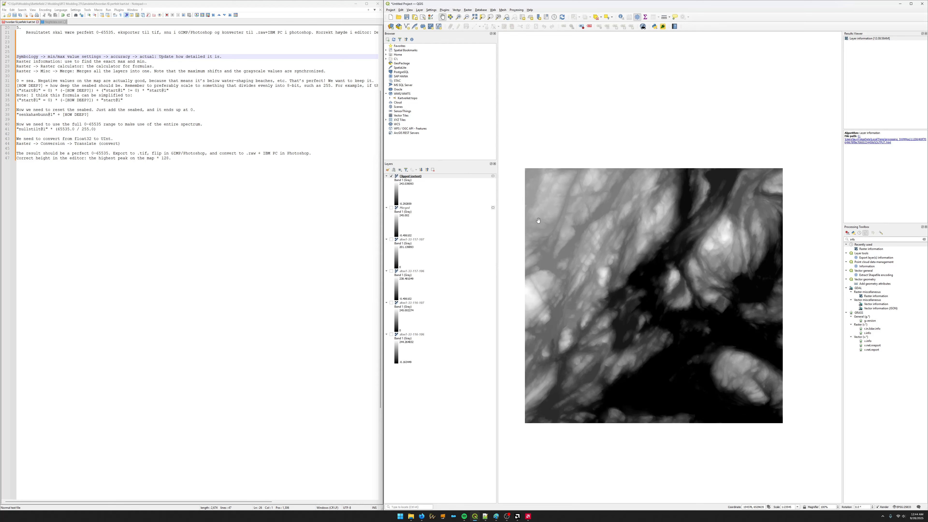
pyautogui.click(392, 177)
pyautogui.click(391, 177)
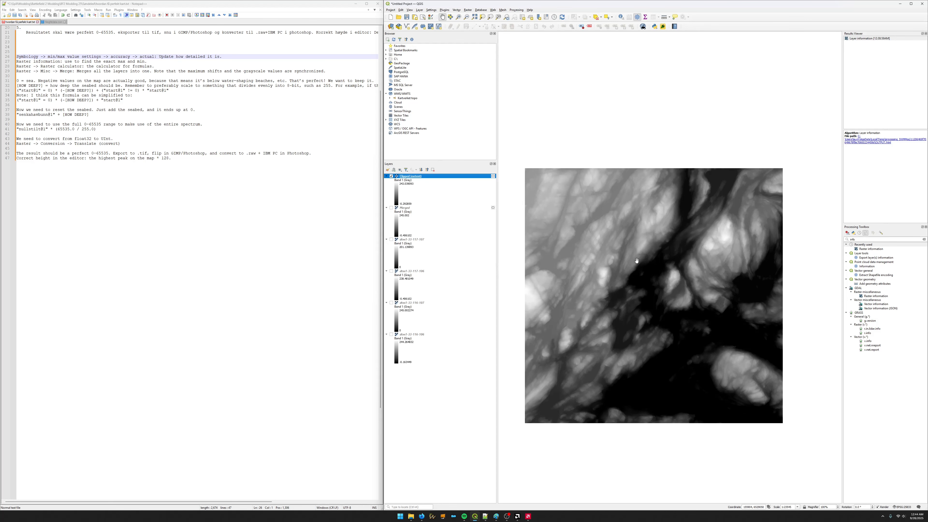
pyautogui.moveTo(714, 280); pyautogui.dragTo(703, 289)
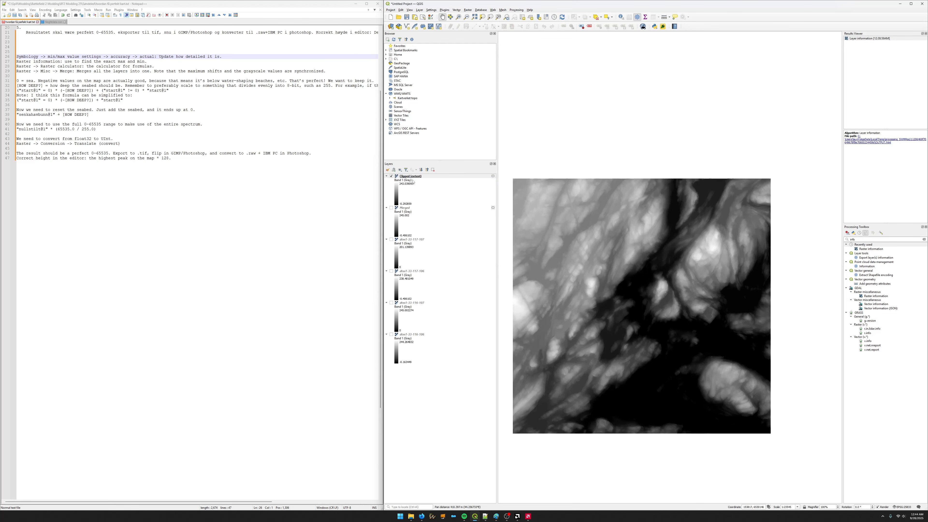
pyautogui.moveTo(403, 185); pyautogui.dragTo(405, 207)
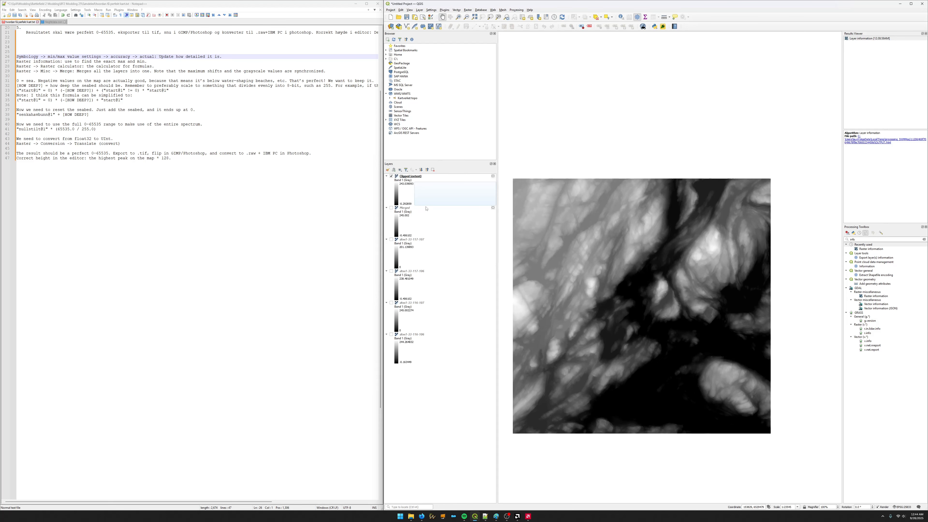
pyautogui.scroll(2, 641, 275)
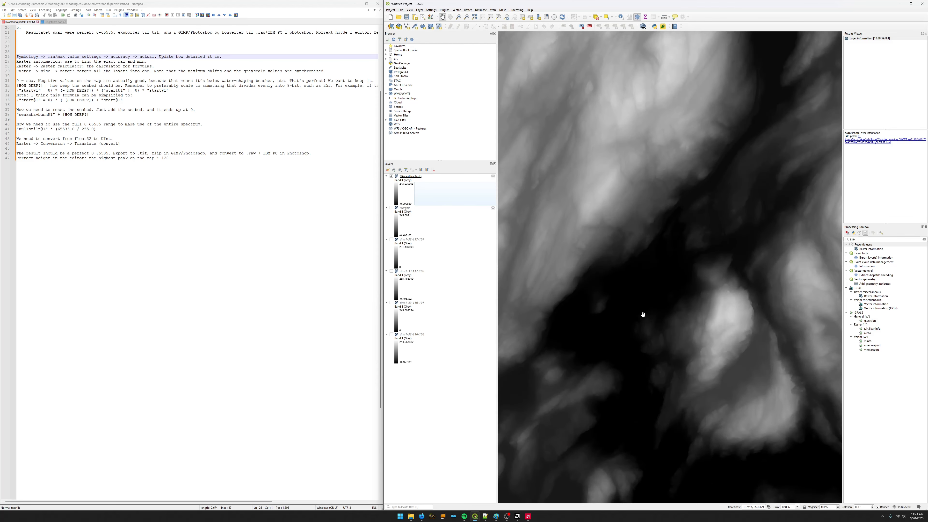
pyautogui.scroll(-1, 644, 315)
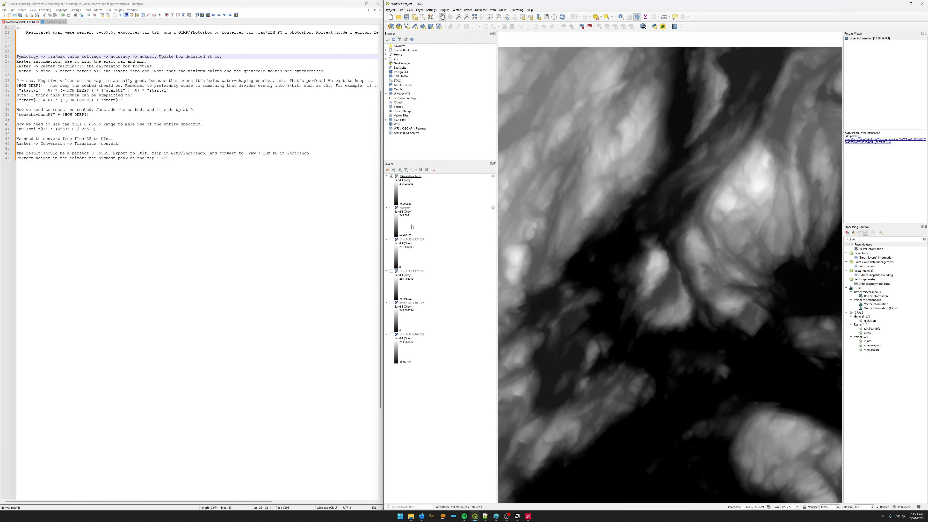
pyautogui.moveTo(542, 272); pyautogui.dragTo(554, 267)
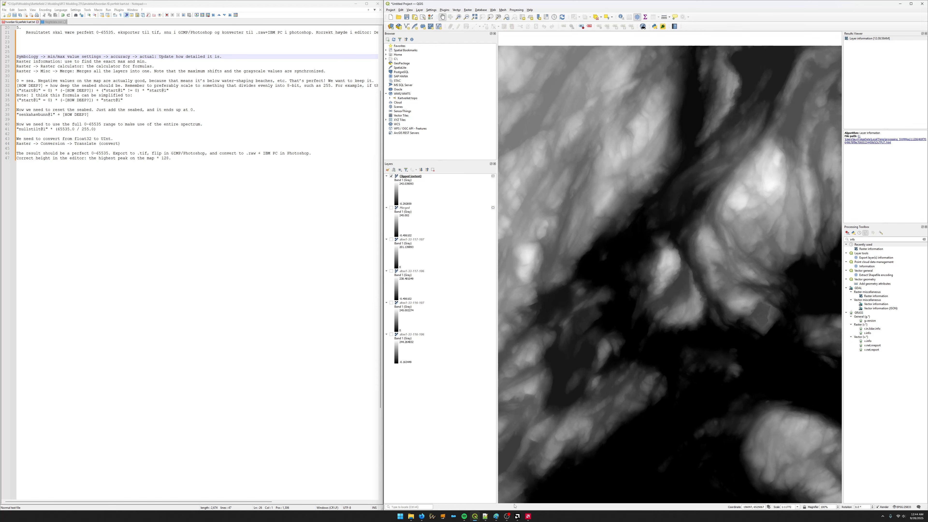
# Switch to Paint and draw grey lines fanning from the narrow band to both ends of the 16-bit scale, with a bracket beside it.
pyautogui.click(496, 516)
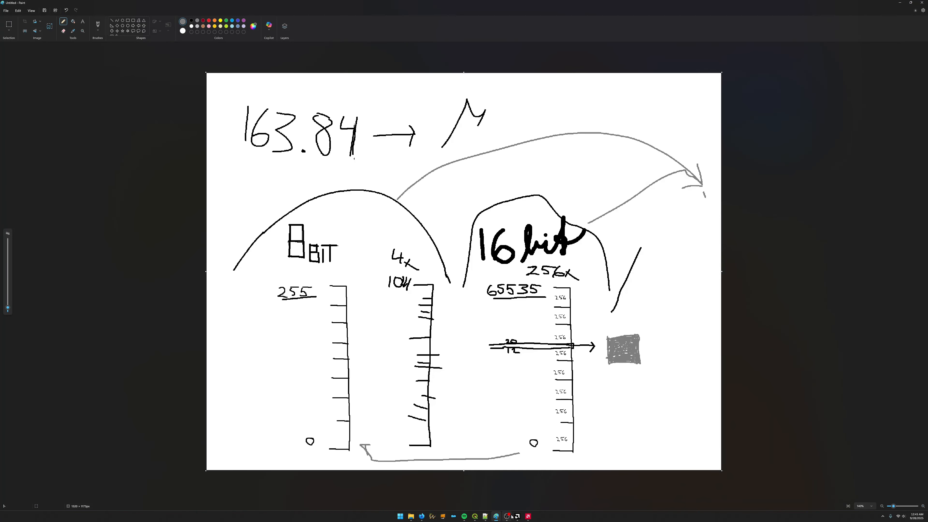
pyautogui.click(475, 516)
pyautogui.click(475, 517)
pyautogui.moveTo(490, 346)
pyautogui.mouseDown()
pyautogui.moveTo(548, 348)
pyautogui.moveTo(490, 344)
pyautogui.moveTo(553, 289)
pyautogui.mouseUp()
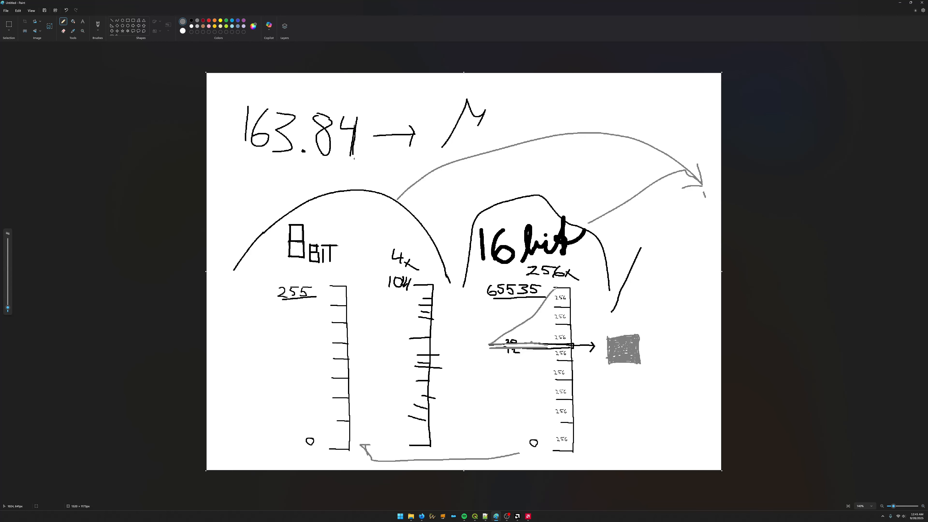
pyautogui.moveTo(490, 349)
pyautogui.mouseDown()
pyautogui.moveTo(564, 453)
pyautogui.moveTo(576, 452)
pyautogui.moveTo(490, 348)
pyautogui.moveTo(570, 287)
pyautogui.mouseUp()
pyautogui.moveTo(570, 288); pyautogui.dragTo(488, 345)
pyautogui.moveTo(489, 346); pyautogui.dragTo(574, 454)
pyautogui.moveTo(483, 290); pyautogui.dragTo(470, 293)
pyautogui.moveTo(470, 293); pyautogui.dragTo(469, 448)
pyautogui.moveTo(470, 447); pyautogui.dragTo(538, 449)
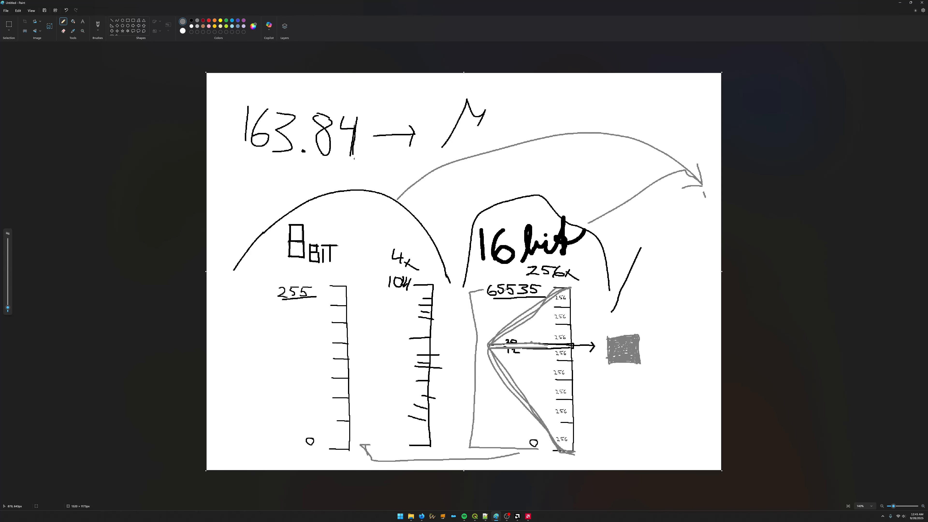
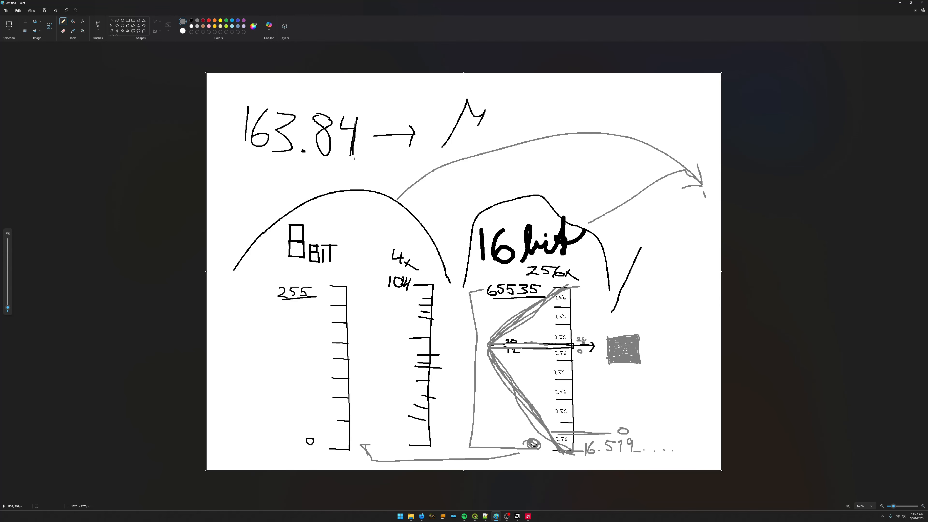
# Add grey strokes along the narrow band and its arrow on the 16-bit scale, and return to the QGIS map.
pyautogui.moveTo(583, 343); pyautogui.dragTo(591, 342)
pyautogui.click(599, 348)
pyautogui.moveTo(565, 343)
pyautogui.mouseDown()
pyautogui.moveTo(514, 341)
pyautogui.moveTo(522, 344)
pyautogui.mouseUp()
pyautogui.click(901, 4)
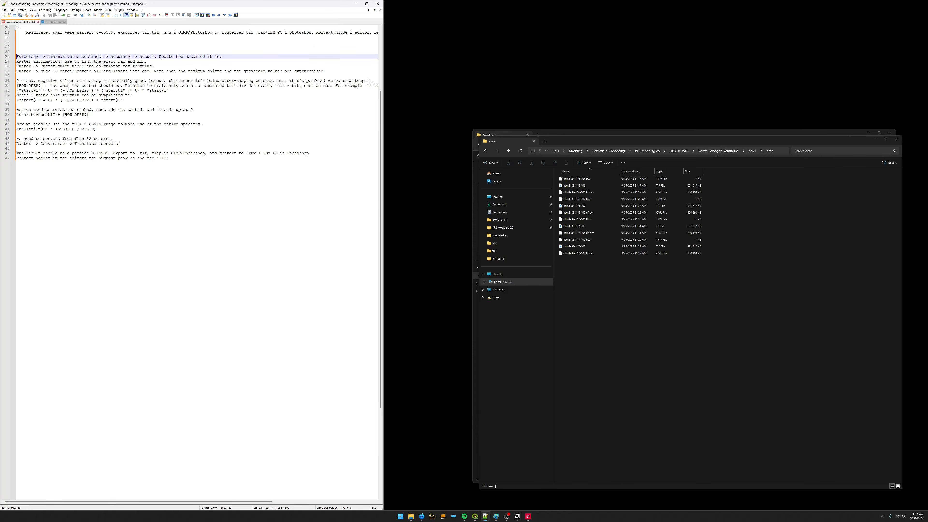
pyautogui.click(475, 517)
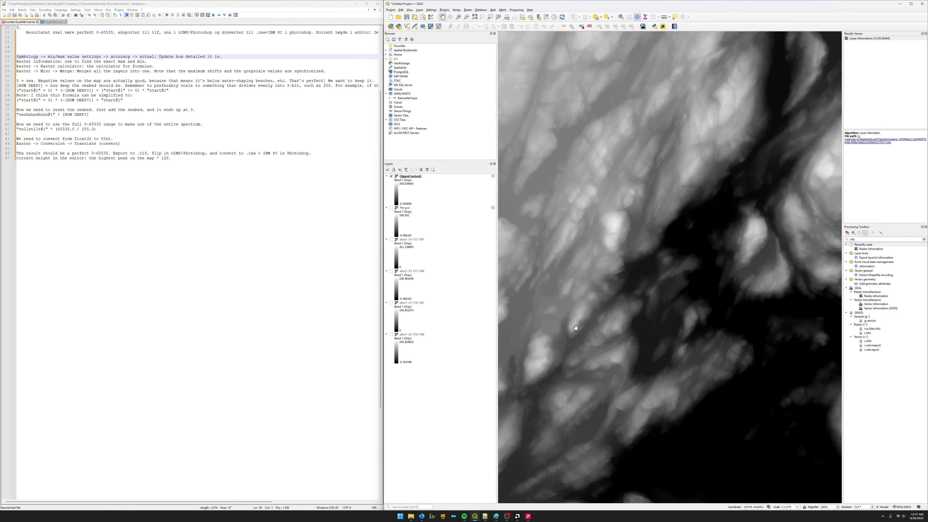
pyautogui.click(507, 516)
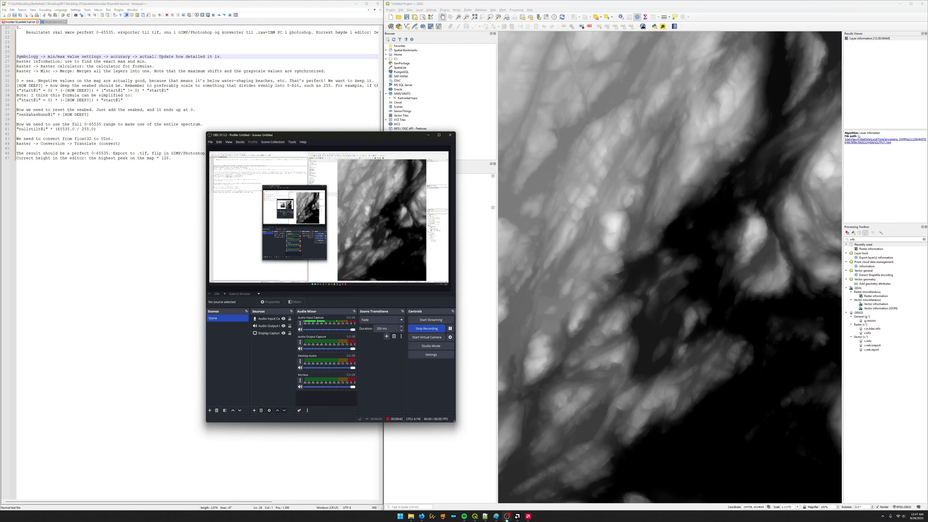
pyautogui.click(506, 516)
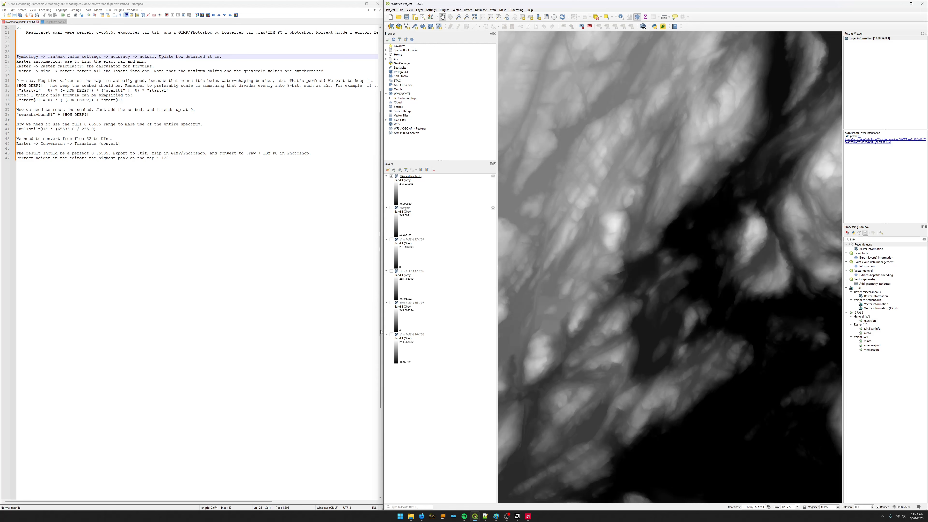
# Clip the clipped raster again with a roughly square extent drawn on the map just inside its upper-left corner, and hide the previous clipped layer.
pyautogui.scroll(-1, 643, 285)
pyautogui.moveTo(638, 286); pyautogui.dragTo(619, 267)
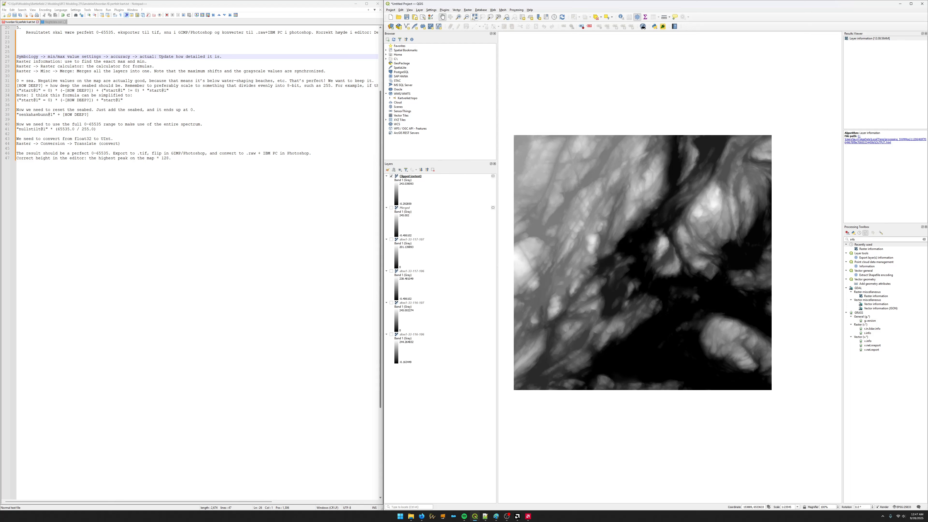
pyautogui.click(468, 10)
pyautogui.moveTo(476, 38)
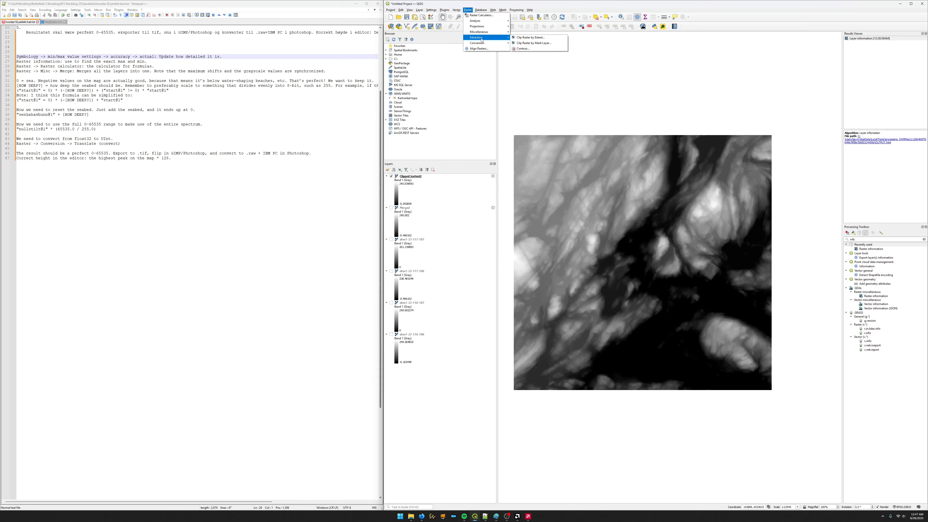
pyautogui.click(530, 38)
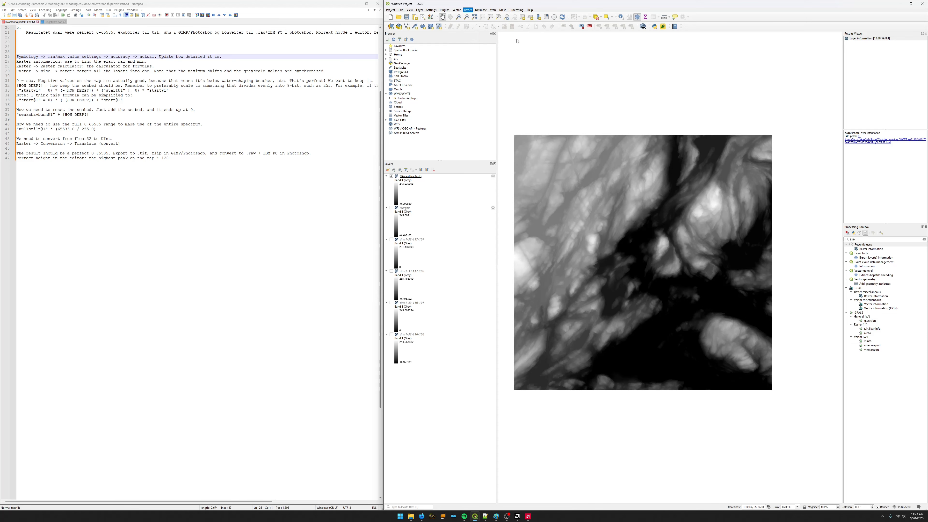
pyautogui.click(675, 170)
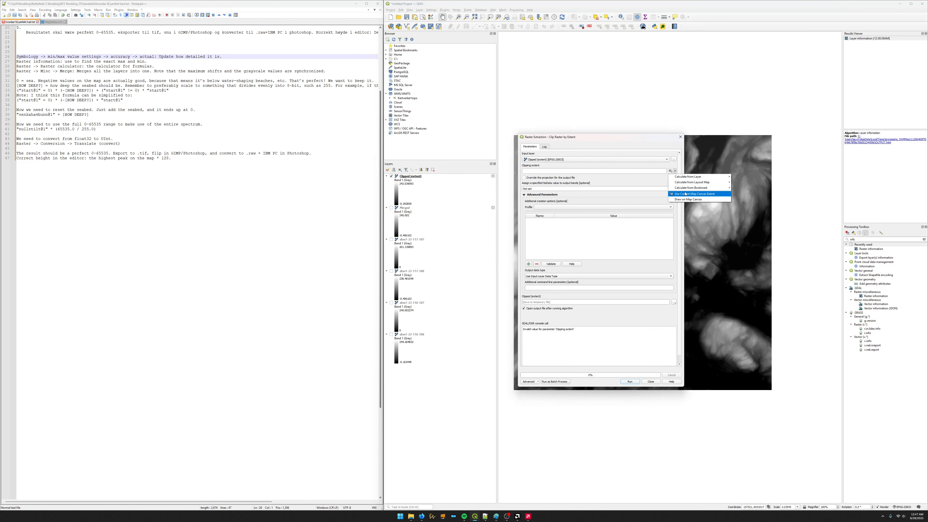
pyautogui.moveTo(690, 178)
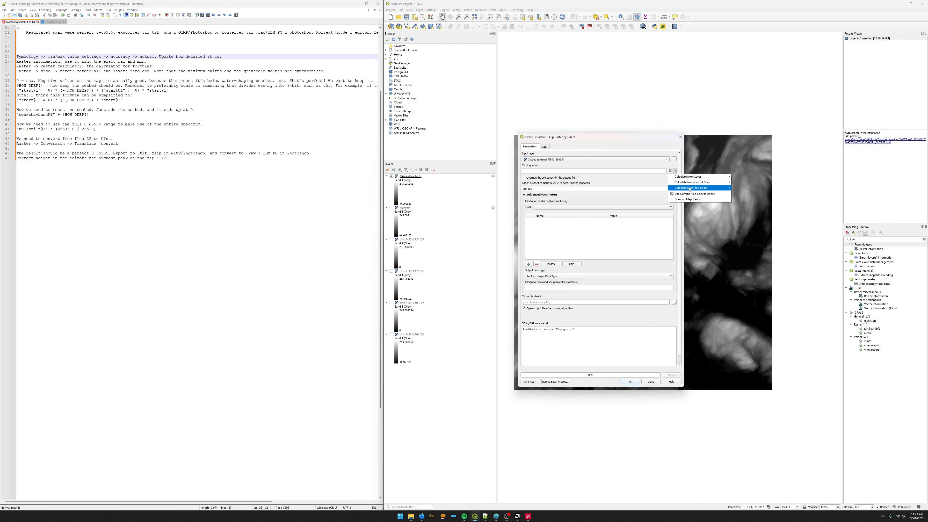
pyautogui.click(688, 199)
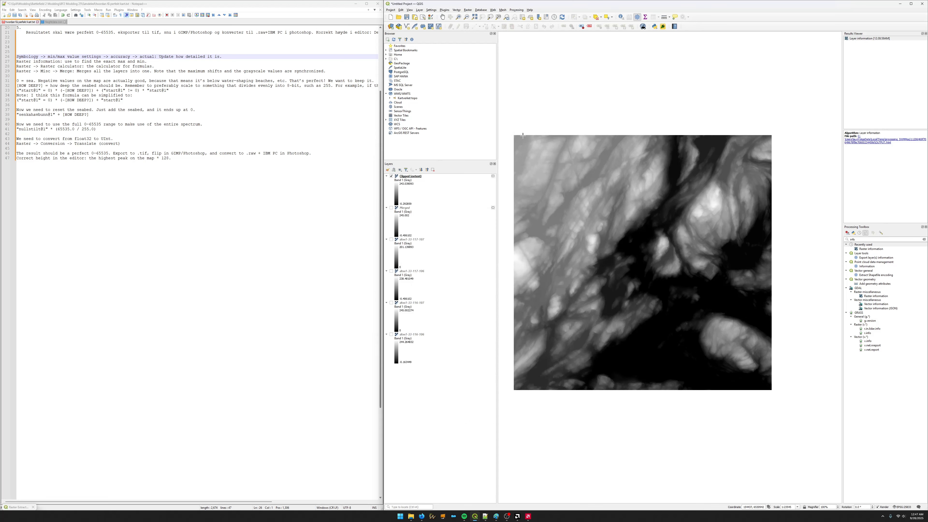
pyautogui.moveTo(525, 138); pyautogui.dragTo(771, 390)
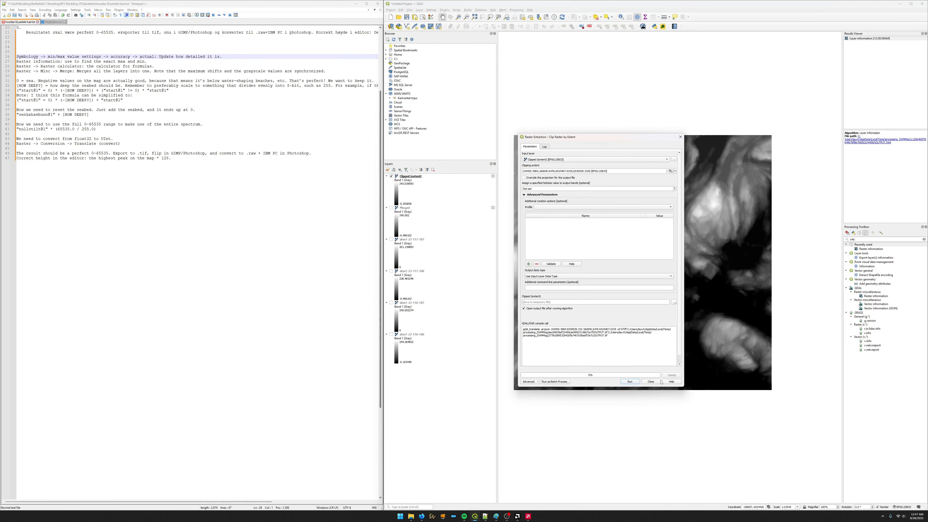
pyautogui.click(638, 382)
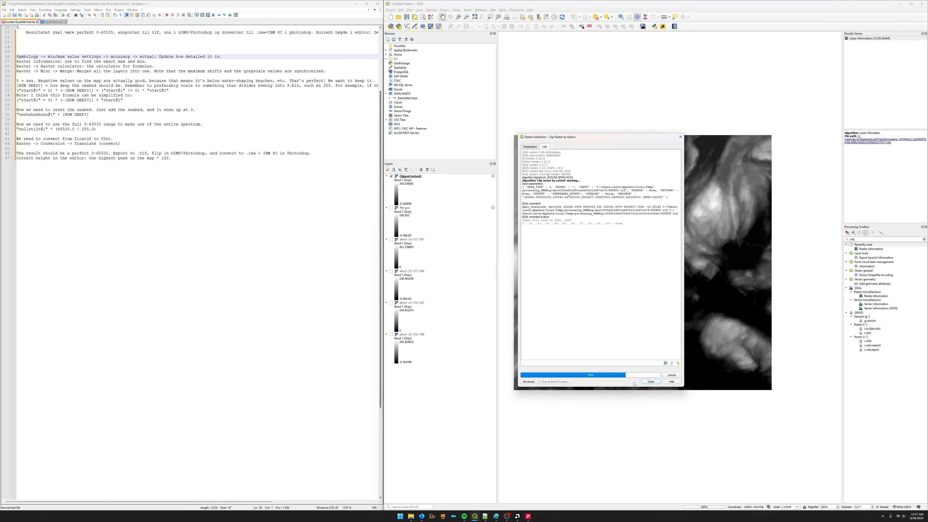
pyautogui.click(651, 382)
pyautogui.click(392, 208)
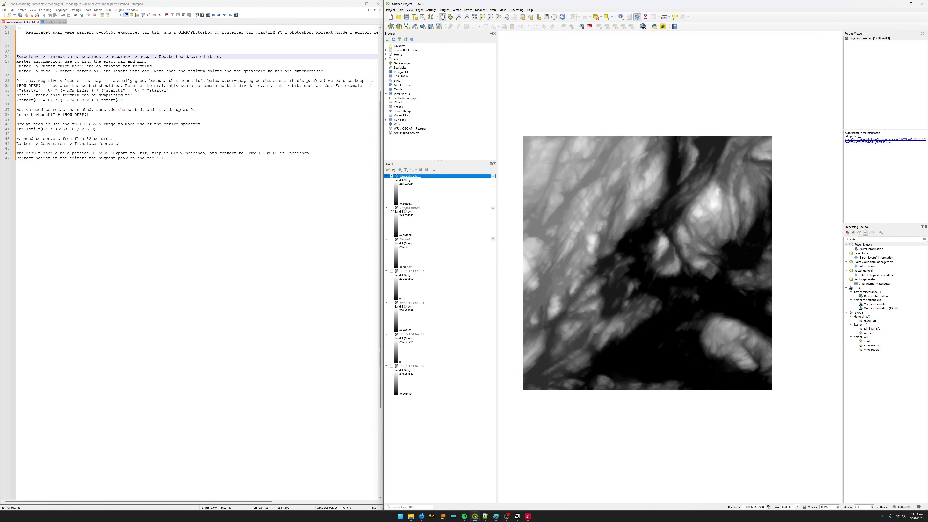
# Set the new clipped layer's min/max accuracy to Actual (slower) in its symbology and apply it.
pyautogui.rightClick(405, 178)
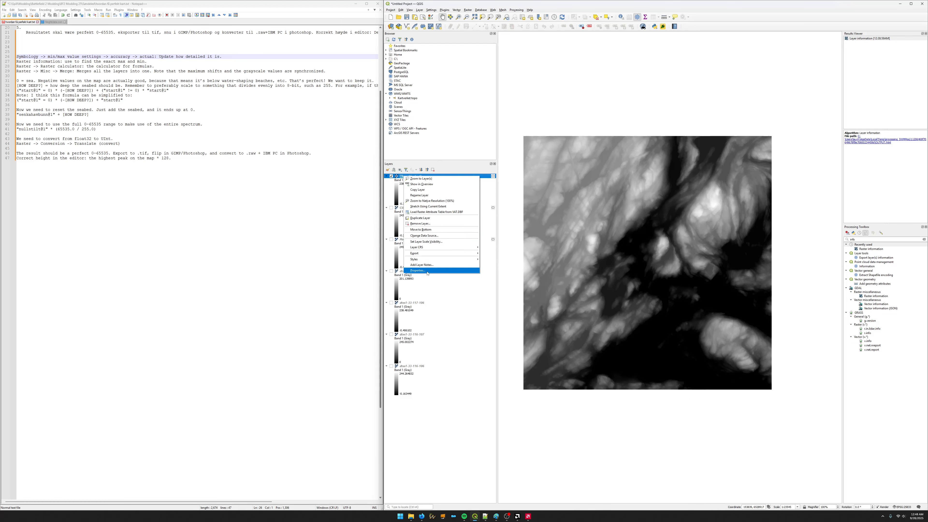
pyautogui.click(418, 271)
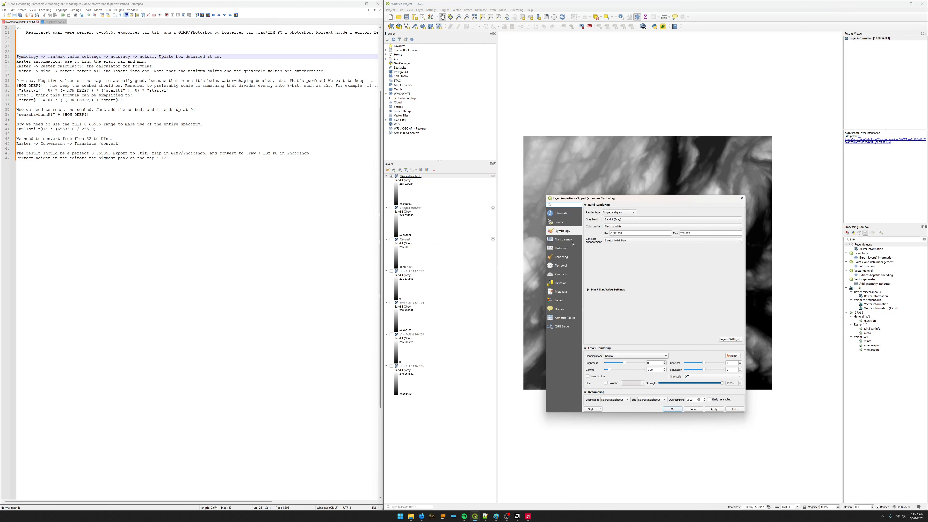
pyautogui.click(593, 291)
pyautogui.click(685, 311)
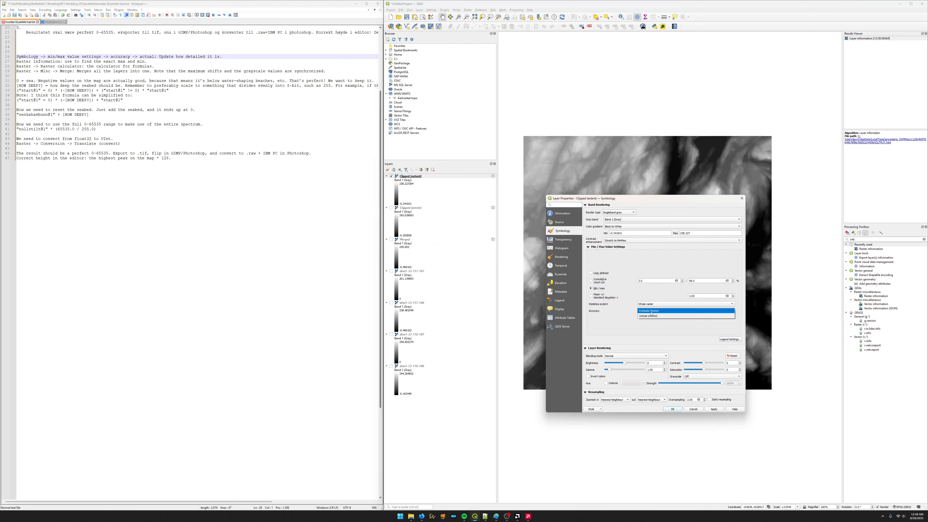
pyautogui.click(654, 317)
pyautogui.click(671, 409)
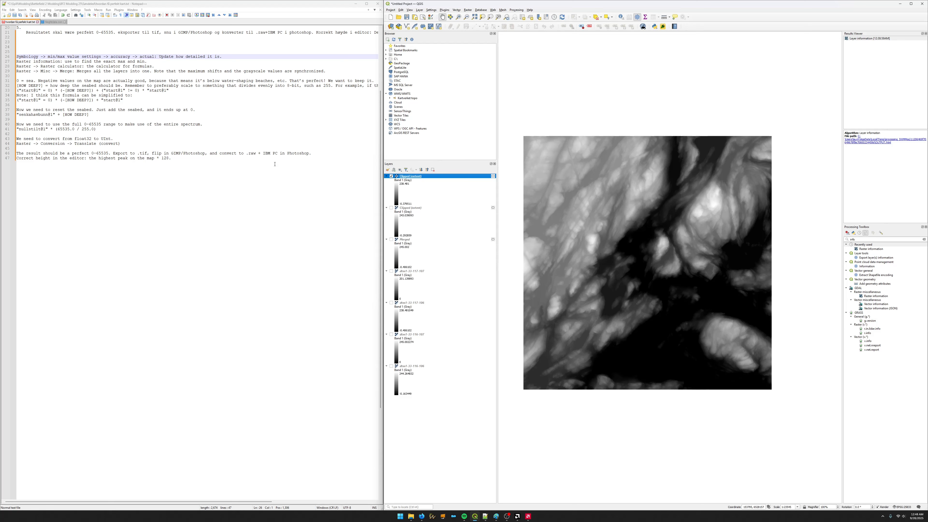
# In the text notes, add the number "1." on its own line above the English paragraph about the sea and [HOW DEEP?].
pyautogui.click(54, 95)
pyautogui.click(21, 81)
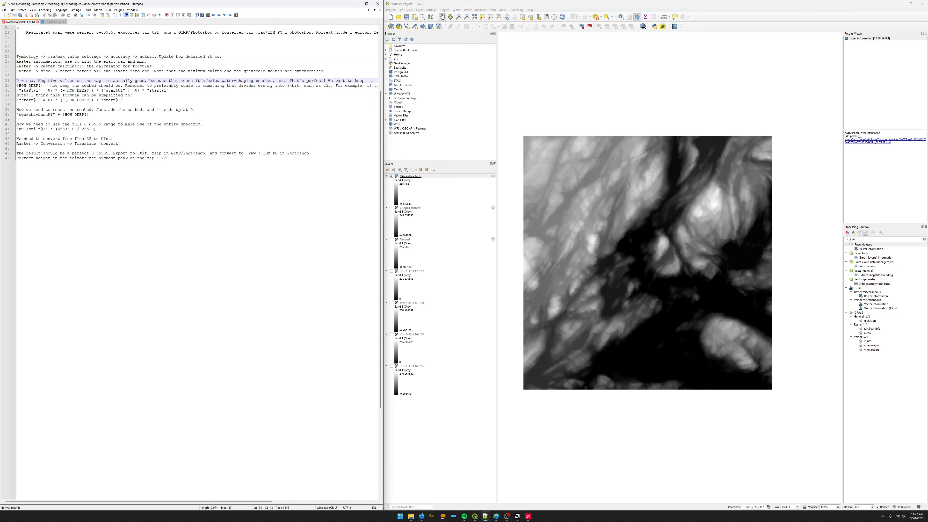
pyautogui.click(21, 86)
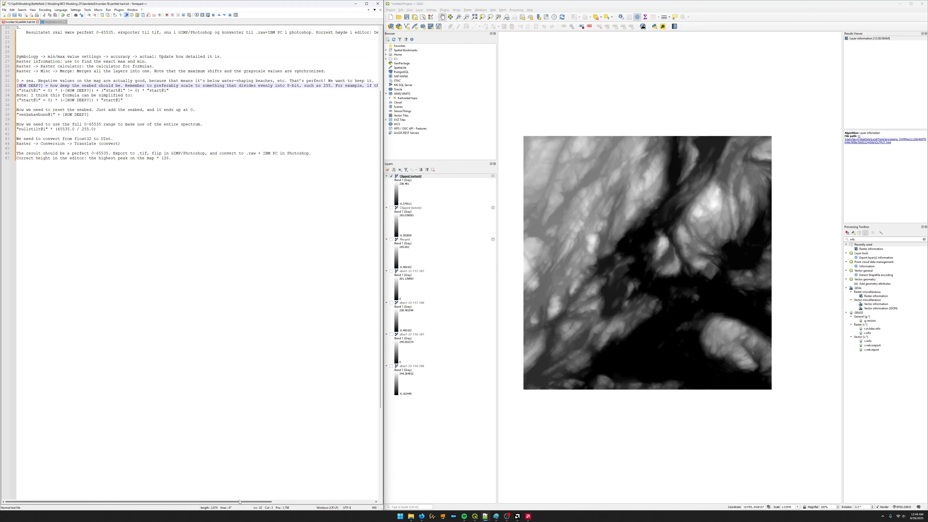
pyautogui.scroll(7, 192, 417)
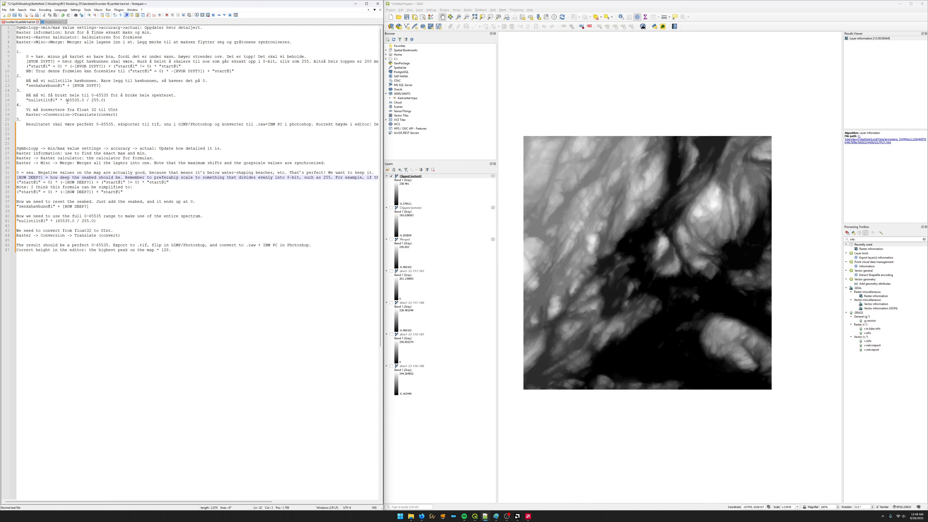
pyautogui.moveTo(23, 51); pyautogui.dragTo(16, 52)
pyautogui.hotkey('ctrl', 'c')
pyautogui.click(24, 167)
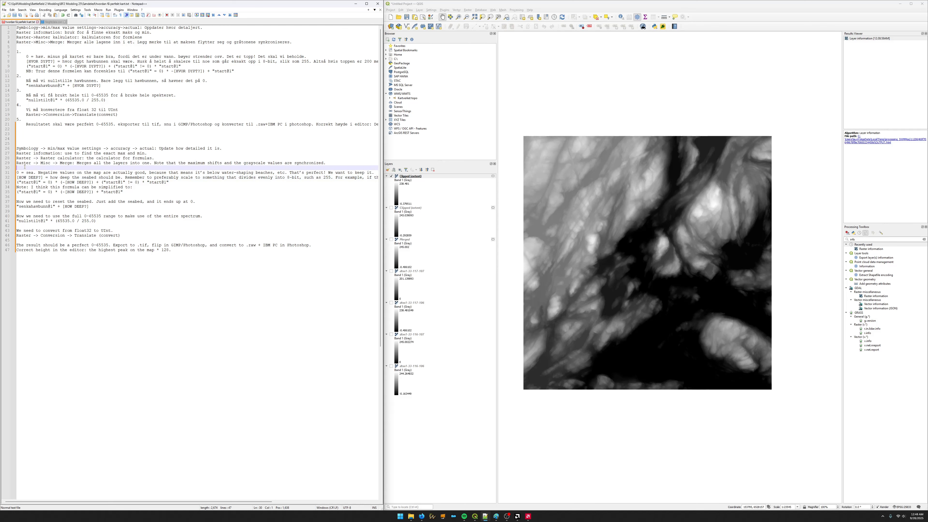
pyautogui.press('Return')
pyautogui.hotkey('ctrl', 'v')
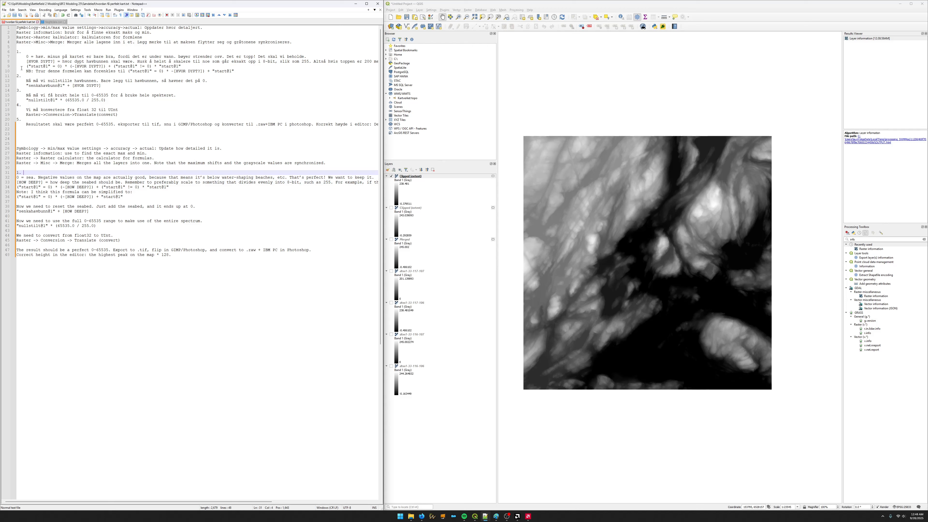
# Add the numbers "2." above the note on resetting the seabed and "3." above the note on the full 0-65535 range.
pyautogui.click(22, 76)
pyautogui.click(27, 200)
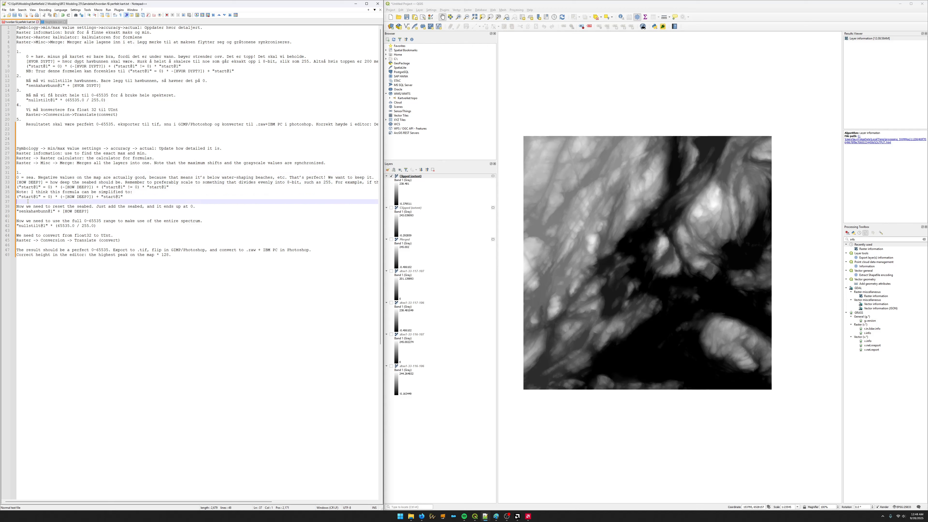
pyautogui.press('Return')
pyautogui.write('2.')
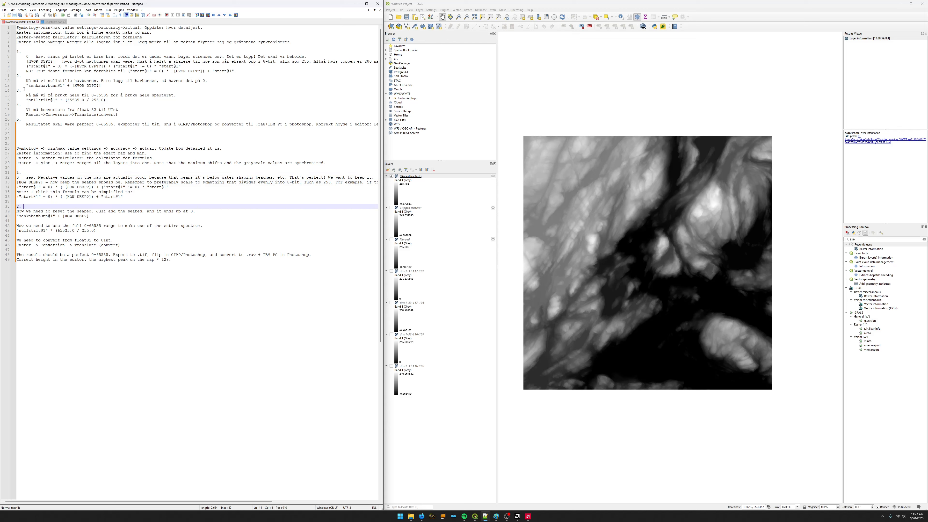
pyautogui.moveTo(24, 89); pyautogui.dragTo(16, 90)
pyautogui.click(27, 221)
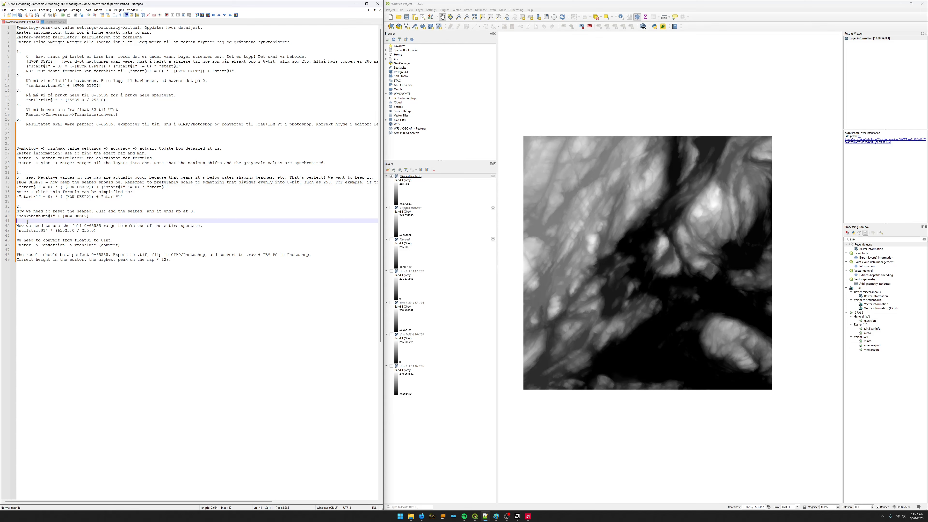
pyautogui.press('Return')
pyautogui.press('Return')
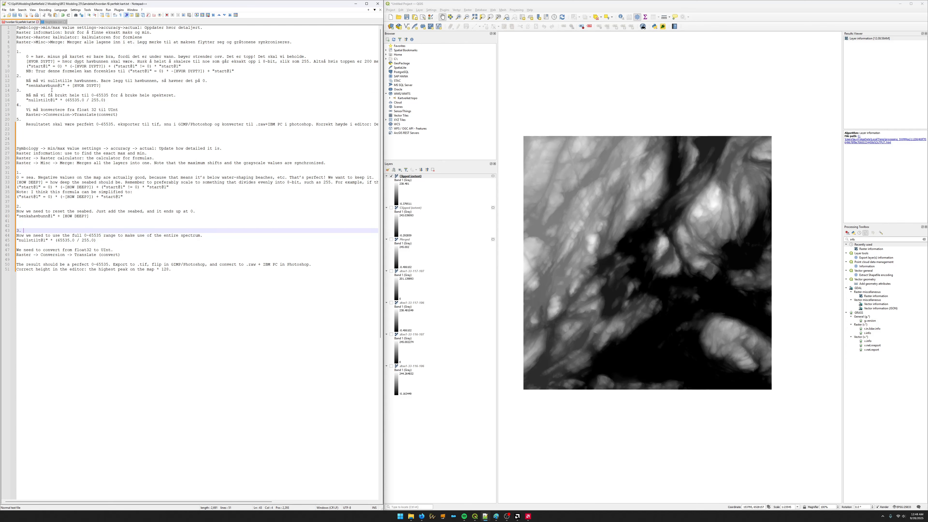
# Add the numbers "4." above the float32 to UInt conversion note and "5." above the note on the final result.
pyautogui.moveTo(21, 105); pyautogui.dragTo(10, 106)
pyautogui.click(24, 244)
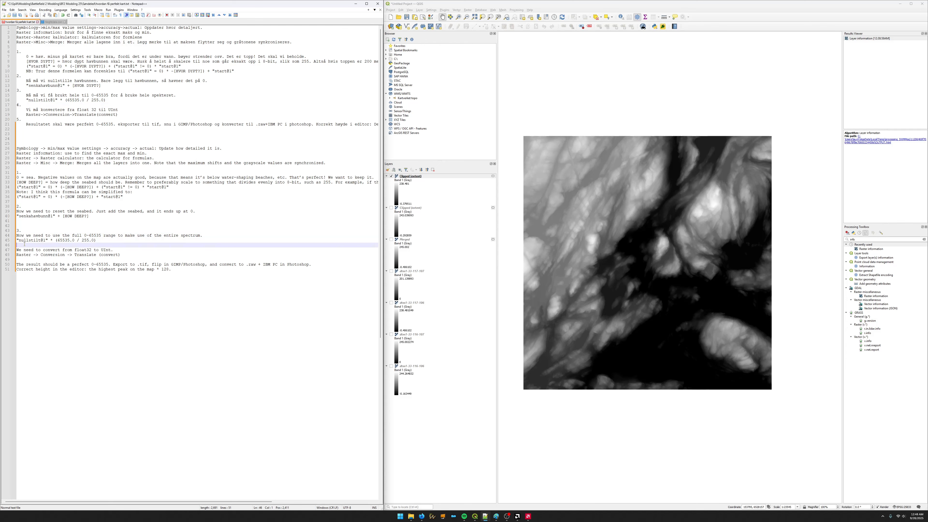
pyautogui.press('Up')
pyautogui.press('Down')
pyautogui.press('Return')
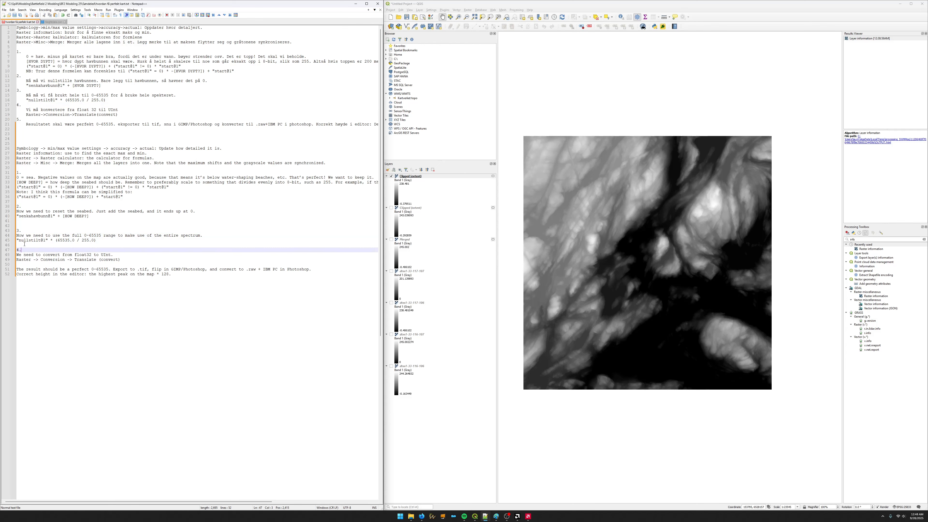
pyautogui.moveTo(22, 120); pyautogui.dragTo(10, 120)
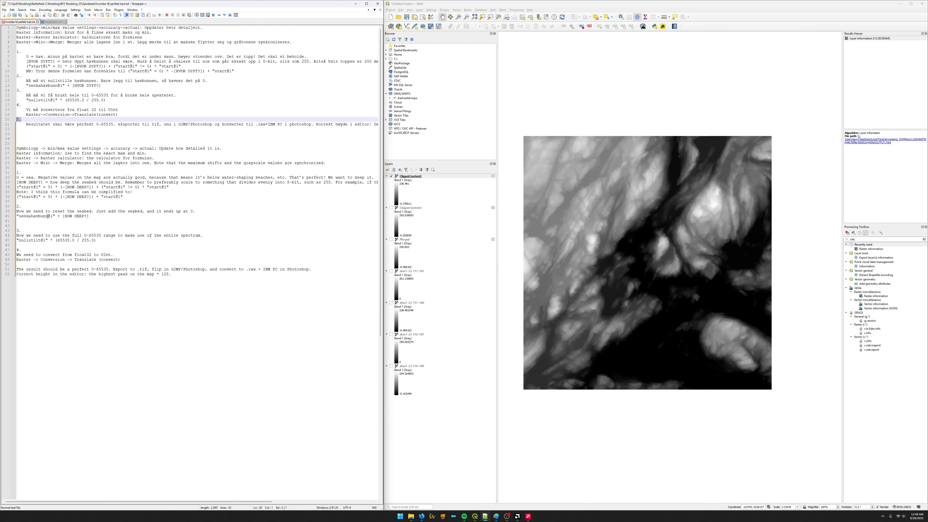
pyautogui.click(28, 263)
pyautogui.press('Return')
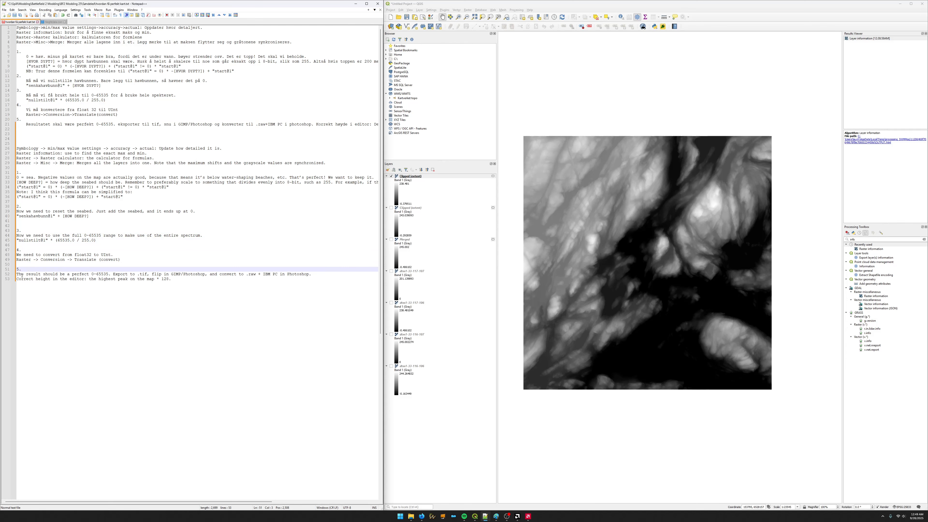
# Indent the two result and editor-height lines beneath number 5 by one level.
pyautogui.click(17, 276)
pyautogui.press('Tab')
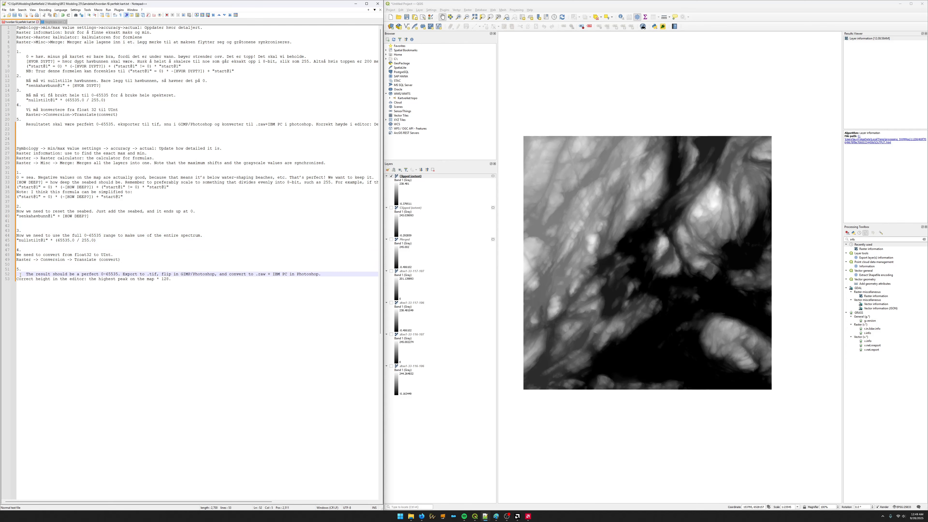
pyautogui.press('BackSpace')
pyautogui.keyDown('shift'); pyautogui.click(172, 287); pyautogui.keyUp('shift')
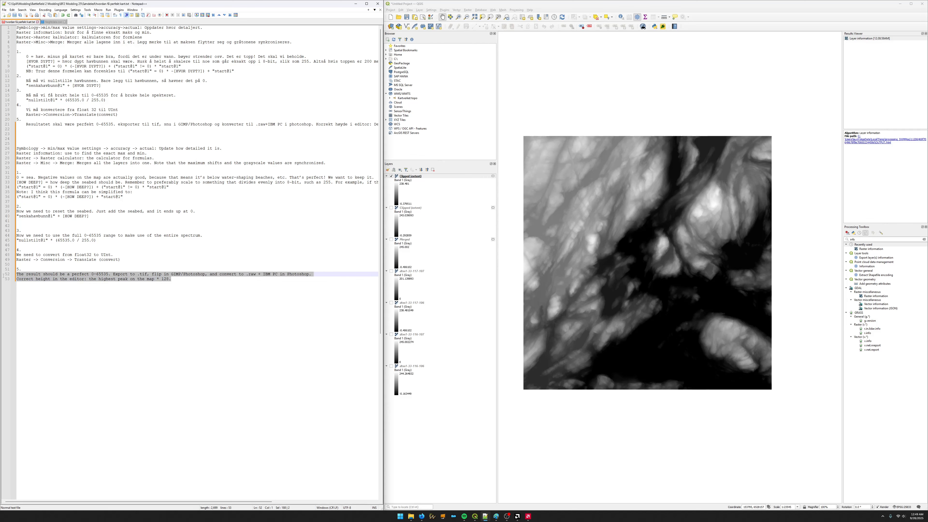
pyautogui.press('Tab')
# Indent the English note lines beneath numbers 4, 3, 2 and 1 by one level each.
pyautogui.moveTo(124, 259); pyautogui.dragTo(17, 252)
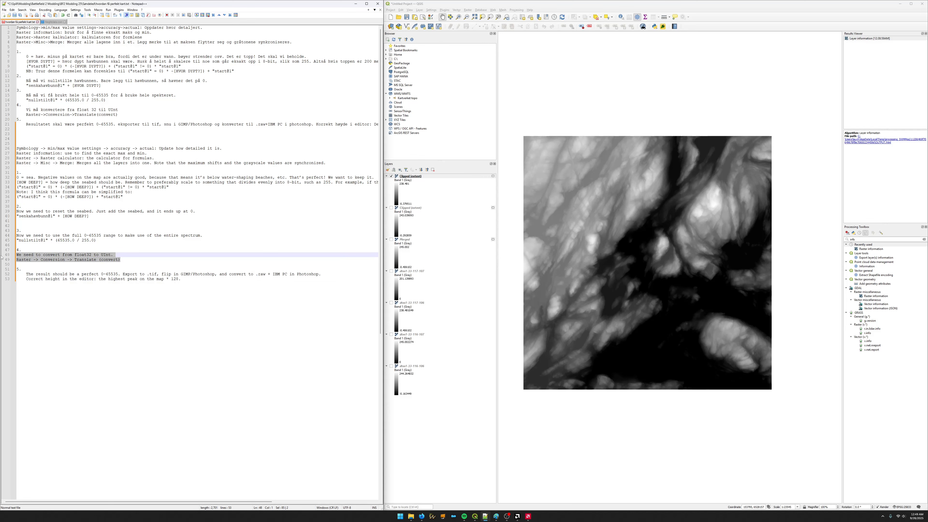
pyautogui.press('Tab')
pyautogui.moveTo(96, 241); pyautogui.dragTo(17, 235)
pyautogui.press('Tab')
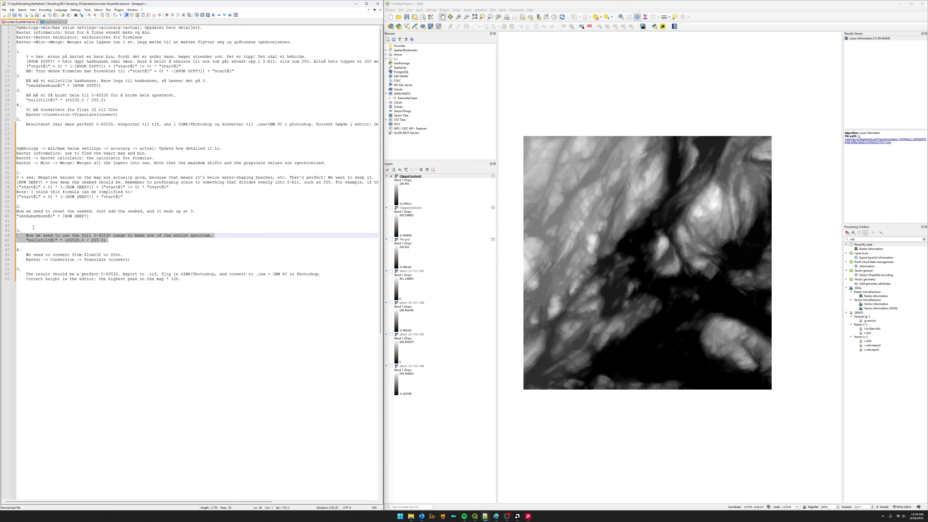
pyautogui.moveTo(94, 217); pyautogui.dragTo(17, 212)
pyautogui.press('Tab')
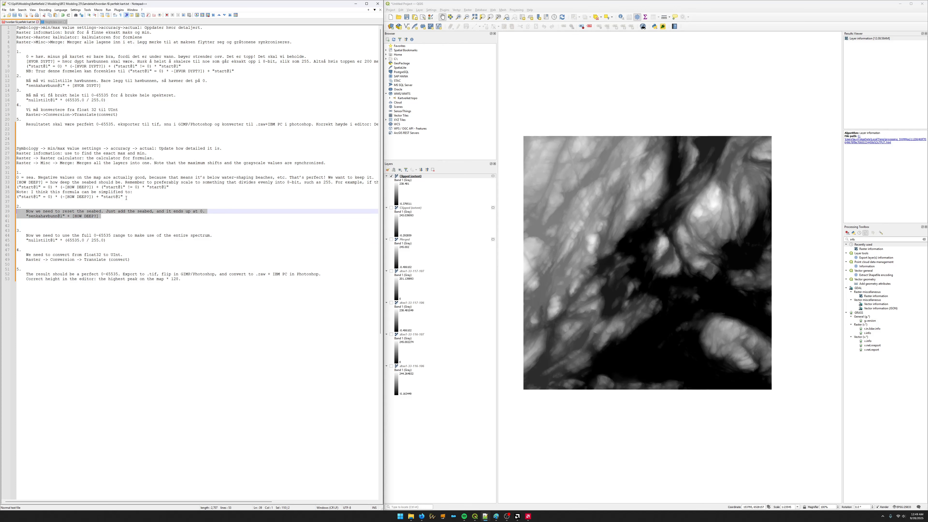
pyautogui.moveTo(127, 197); pyautogui.dragTo(17, 178)
pyautogui.press('Tab')
pyautogui.click(190, 220)
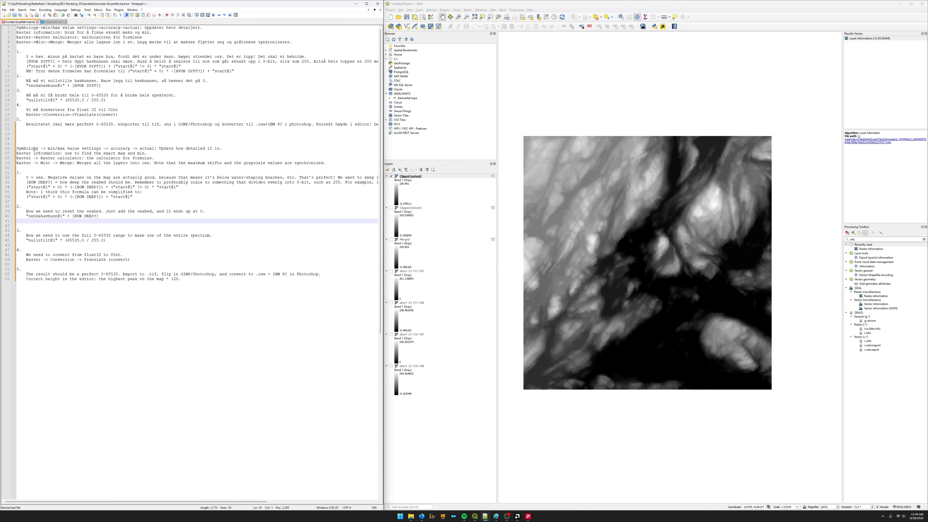
# Remove the hidden earlier clipped layer from the QGIS project.
pyautogui.click(21, 148)
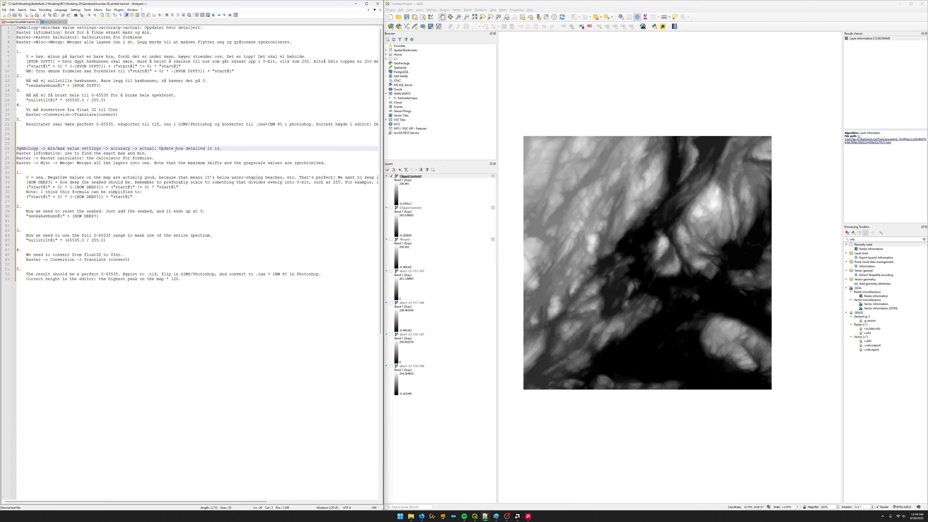
pyautogui.doubleClick(24, 148)
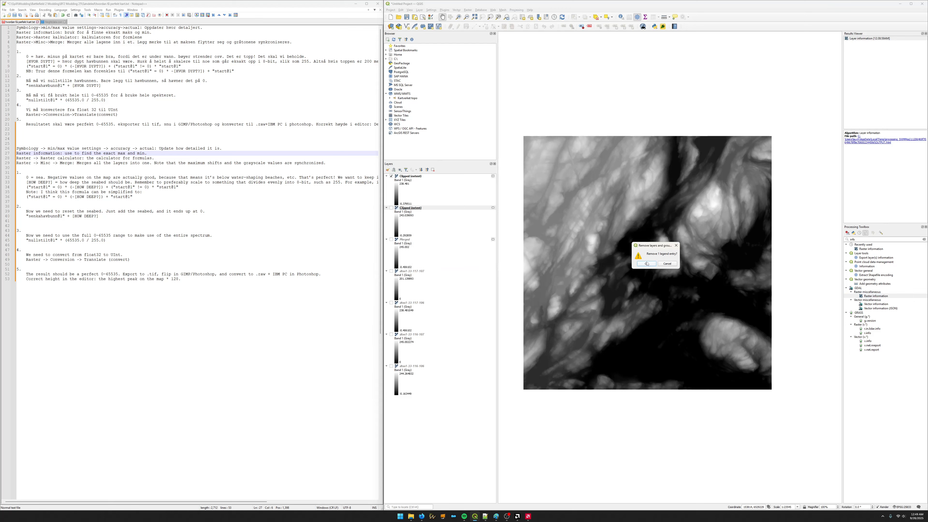
pyautogui.click(648, 264)
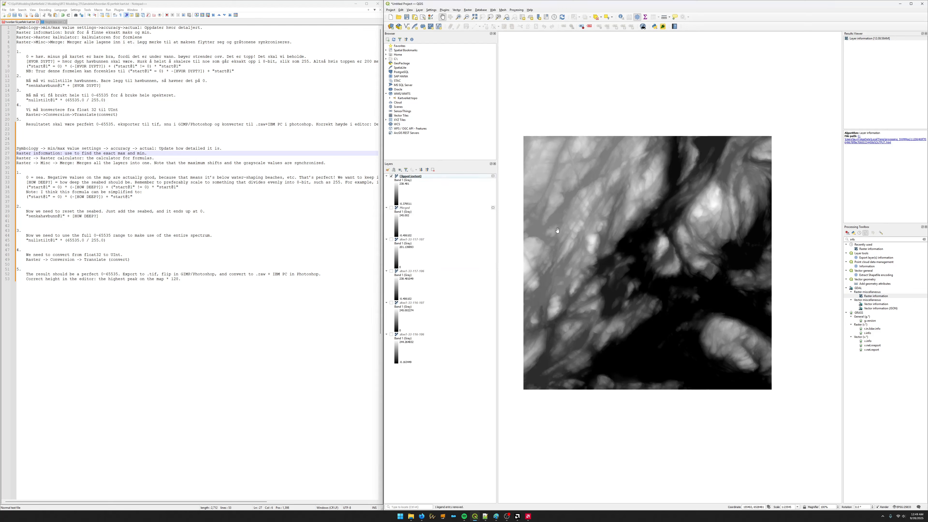
# Rename the remaining clipped layer to "Clipped actual" in its source properties.
pyautogui.click(413, 178)
pyautogui.doubleClick(413, 178)
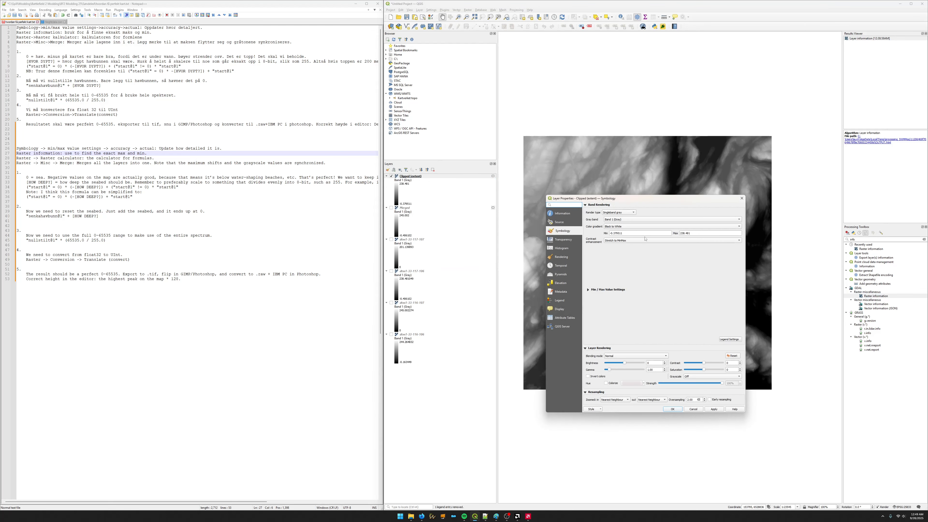
pyautogui.click(564, 214)
pyautogui.click(561, 222)
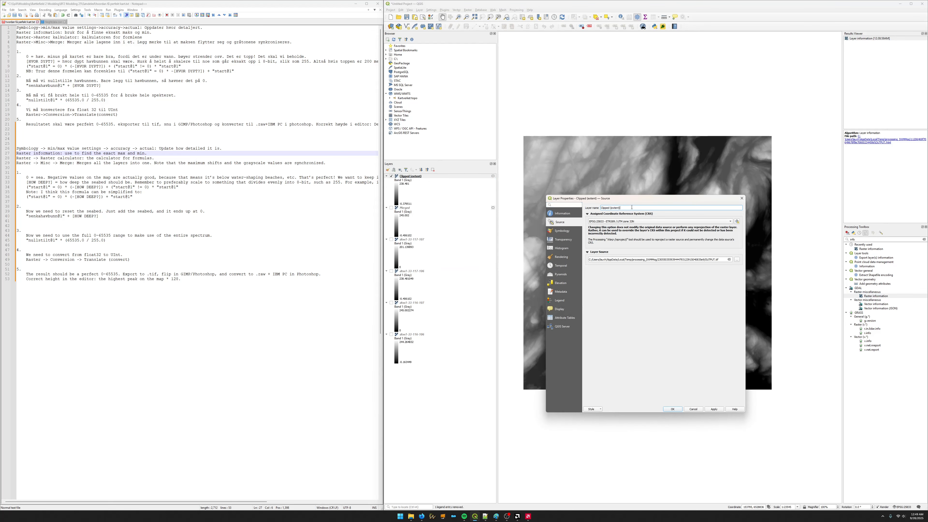
pyautogui.moveTo(632, 207); pyautogui.dragTo(592, 206)
pyautogui.write('C')
pyautogui.click(673, 409)
# Run Raster information on the Clipped actual layer with the additional parameter -stats and check its exact maximum value.
pyautogui.doubleClick(876, 296)
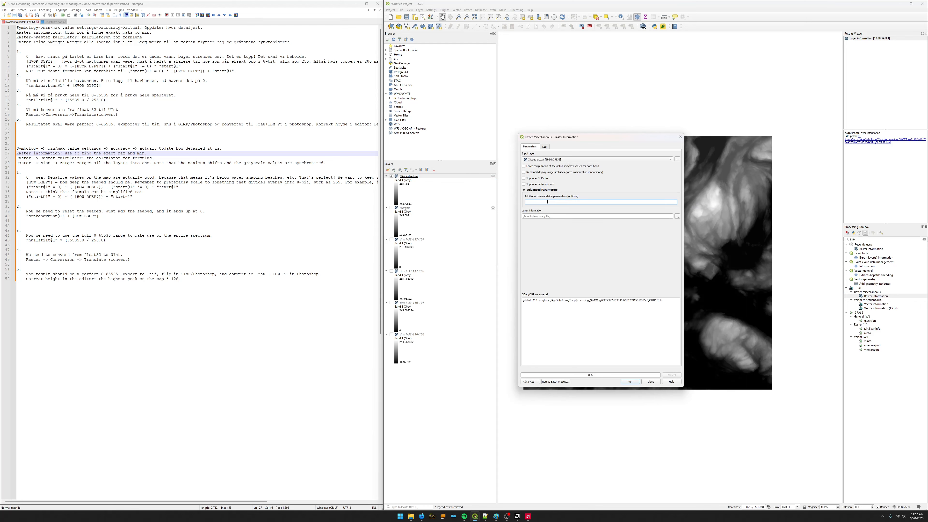
pyautogui.write('-stats')
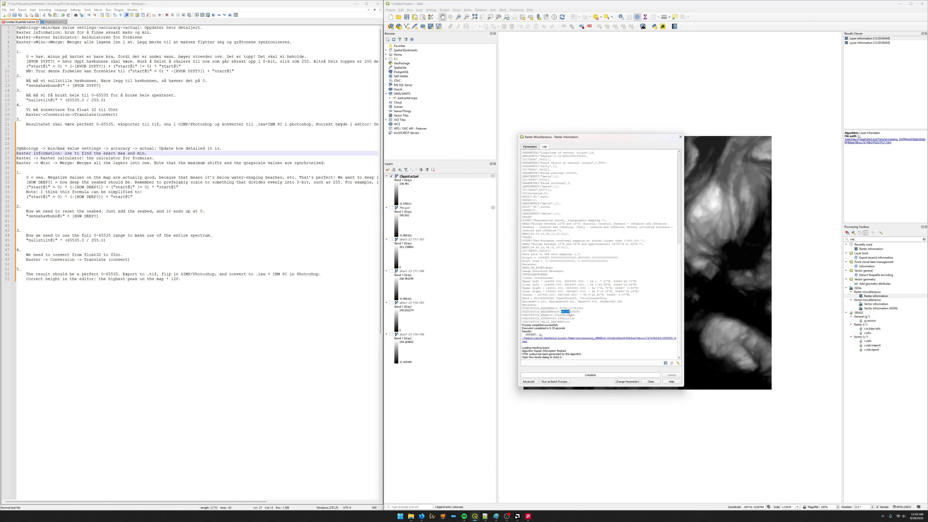
pyautogui.click(559, 312)
pyautogui.click(681, 137)
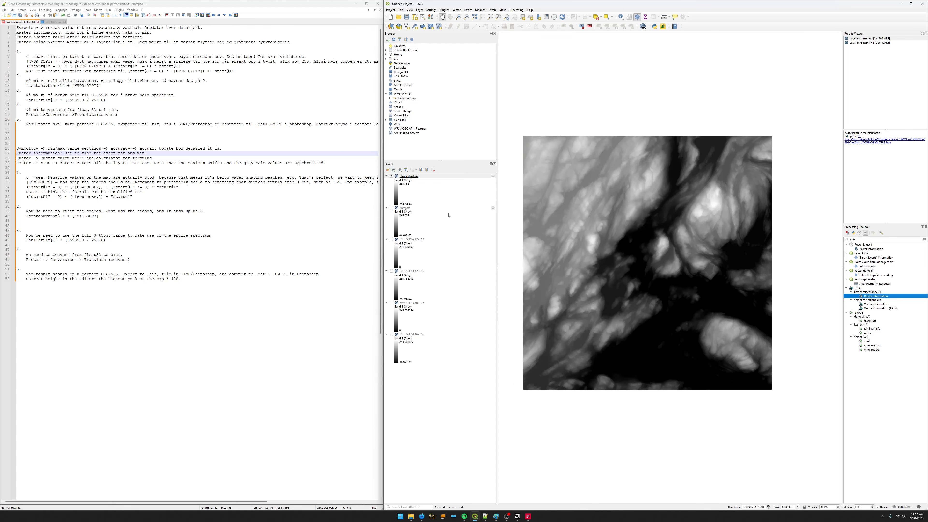
# Switch to Paint, add a grey stroke along the 16-bit scale's narrow band and a filled grey square beside its arrow, and return to QGIS.
pyautogui.click(63, 187)
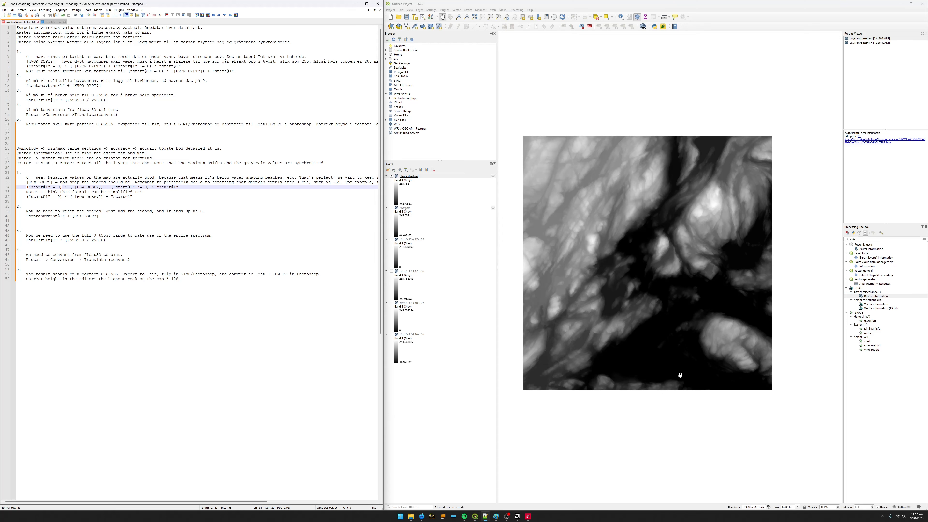
pyautogui.click(496, 517)
pyautogui.moveTo(548, 341); pyautogui.dragTo(570, 348)
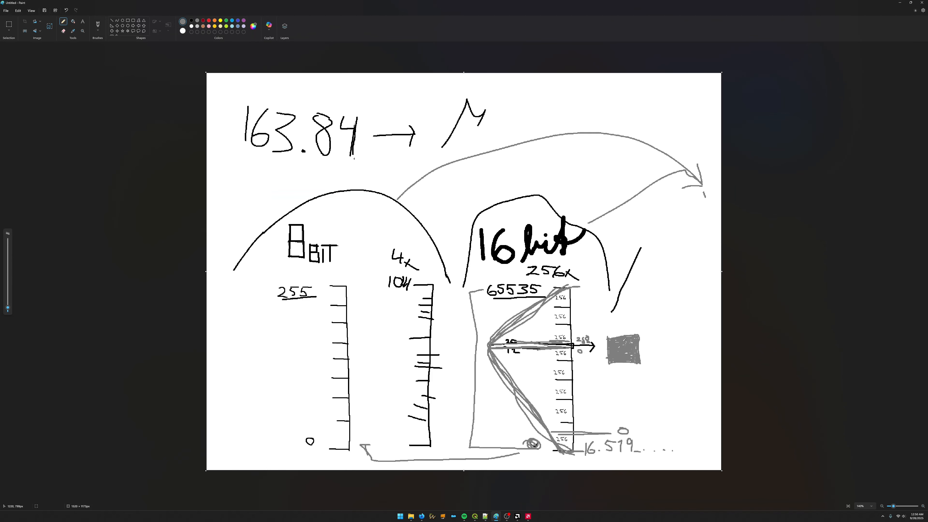
pyautogui.moveTo(637, 334); pyautogui.dragTo(614, 337)
pyautogui.click(900, 3)
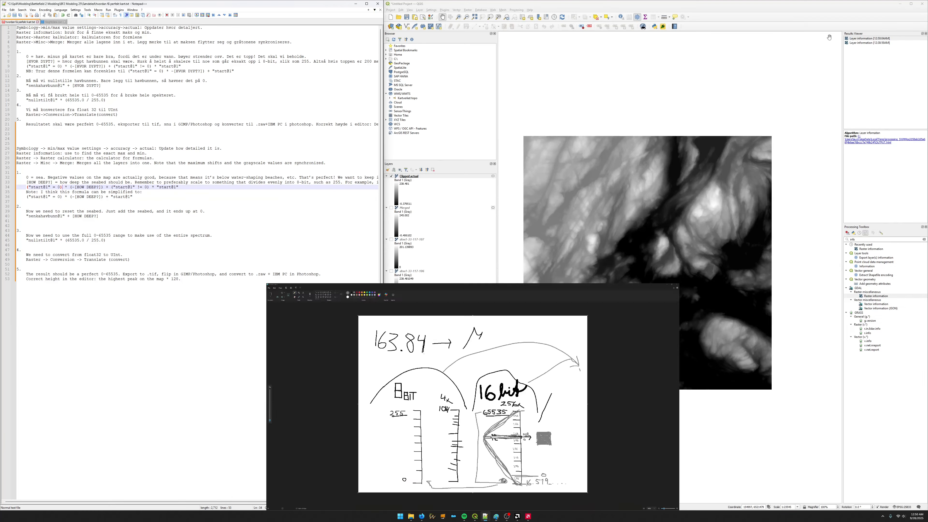
pyautogui.moveTo(705, 257)
pyautogui.mouseDown()
pyautogui.moveTo(697, 257)
pyautogui.moveTo(706, 270)
pyautogui.mouseUp()
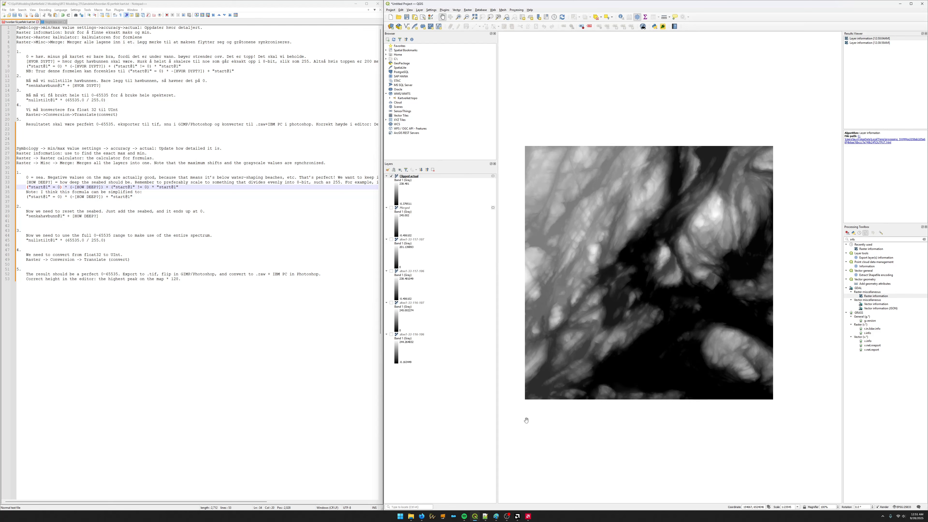
pyautogui.click(401, 518)
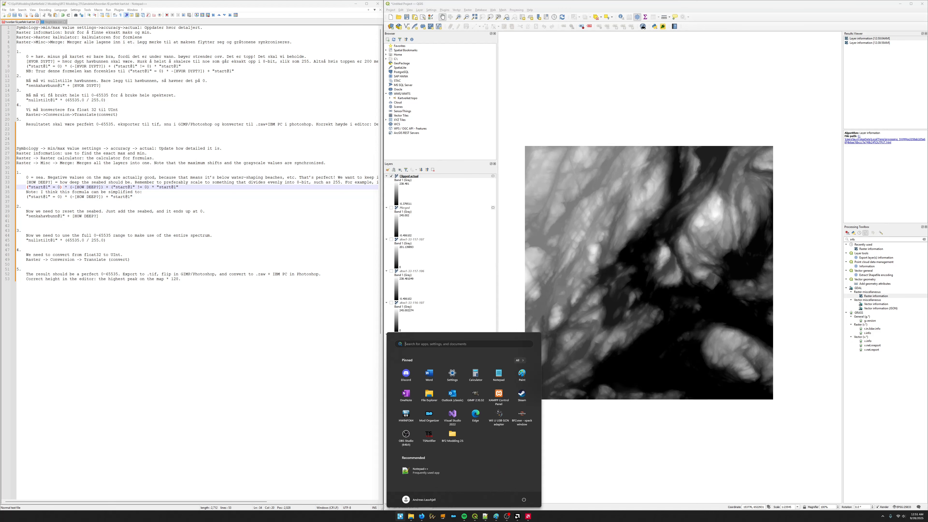
pyautogui.click(400, 517)
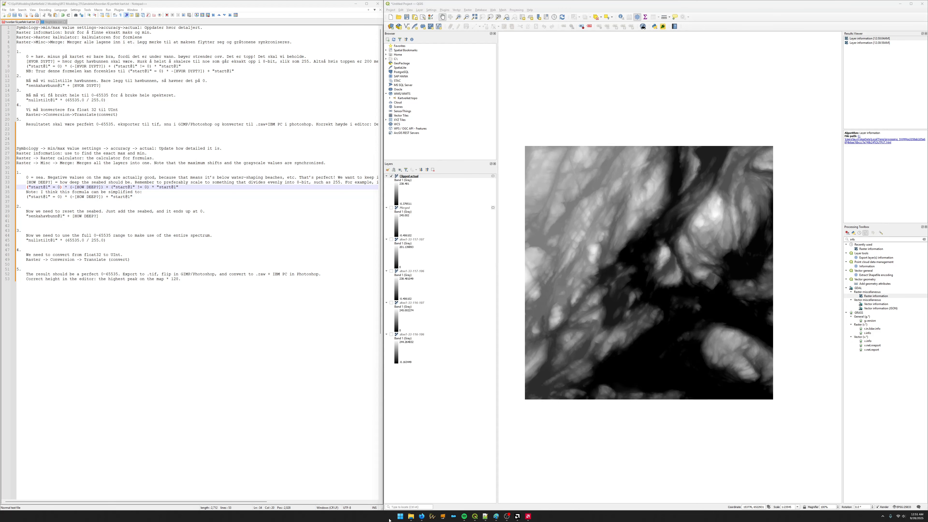
# Open the Raster Calculator in QGIS and select the Clipped actual@1 band.
pyautogui.moveTo(640, 295); pyautogui.dragTo(646, 303)
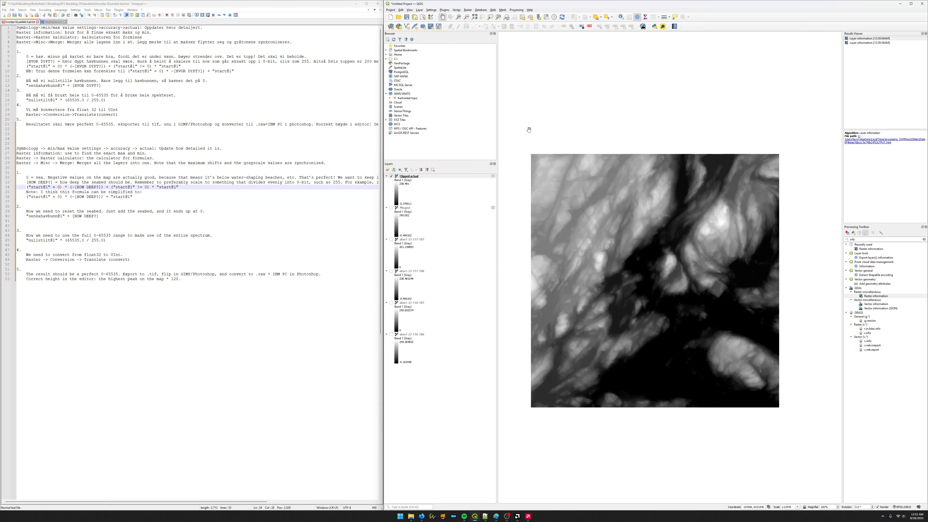
pyautogui.click(467, 10)
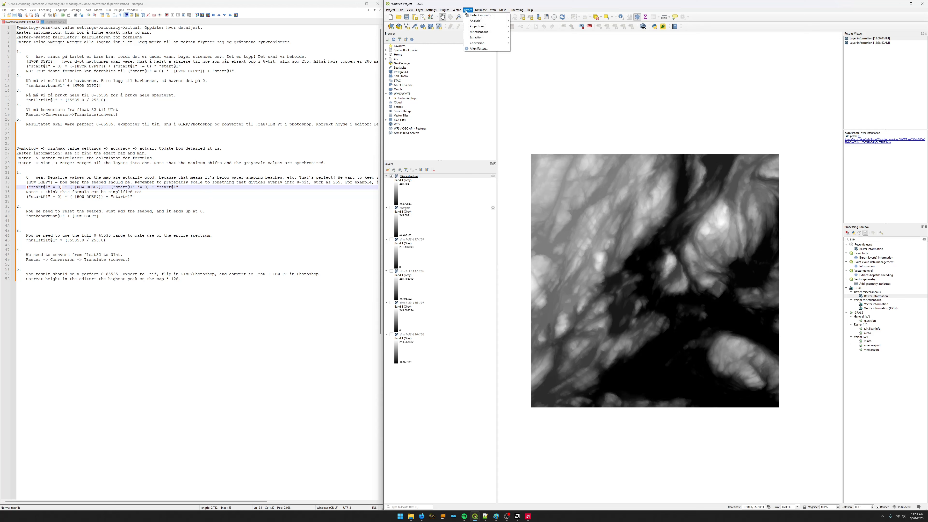
pyautogui.click(479, 15)
pyautogui.moveTo(607, 143); pyautogui.dragTo(625, 95)
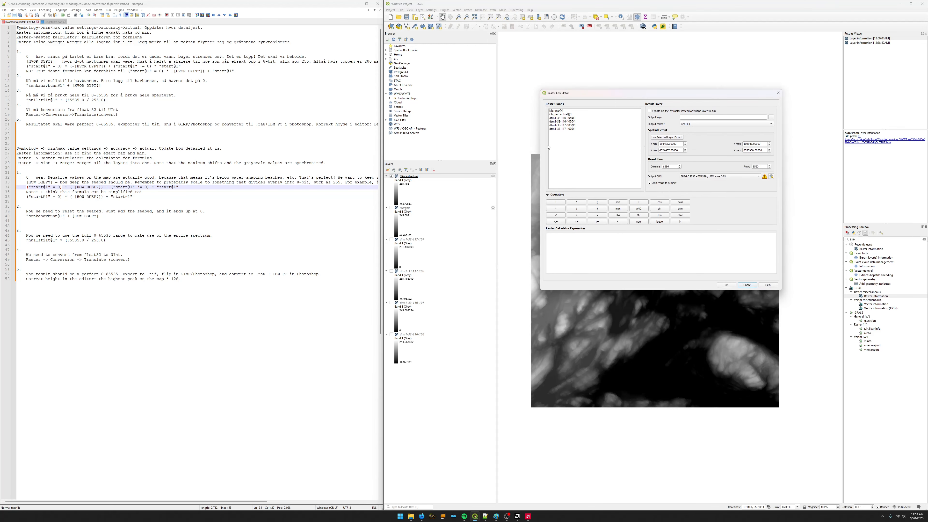
pyautogui.click(561, 115)
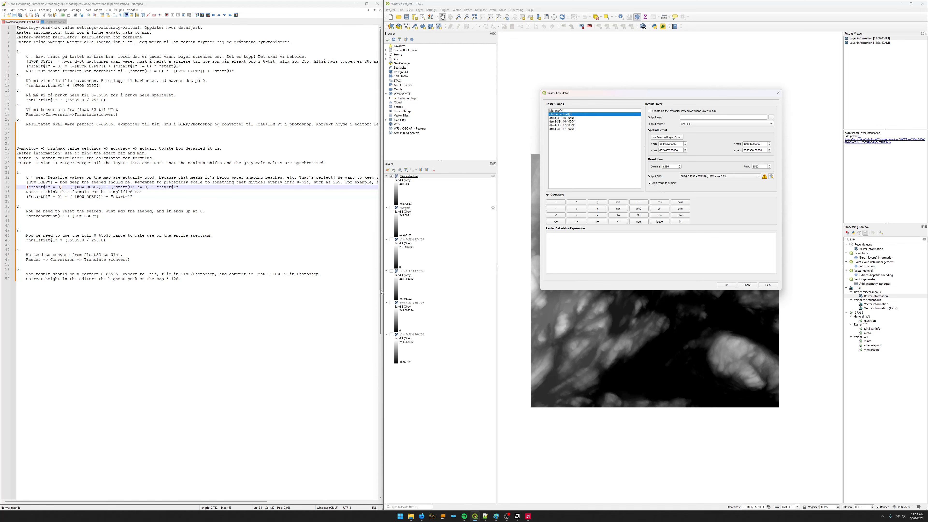
# Widen the Notepad++ notes window to show the full seabed instructions and move the Raster Calculator clear of them.
pyautogui.click(378, 245)
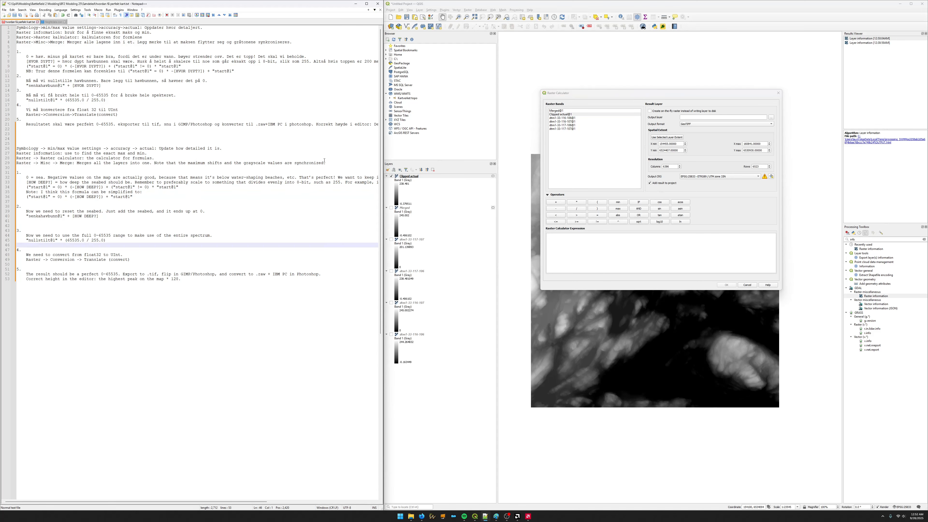
pyautogui.moveTo(384, 86); pyautogui.dragTo(552, 87)
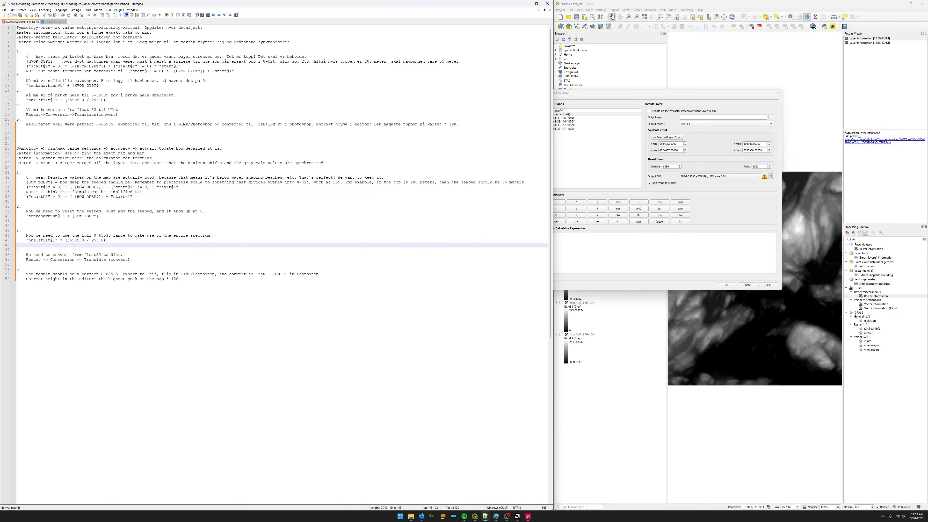
pyautogui.click(27, 177)
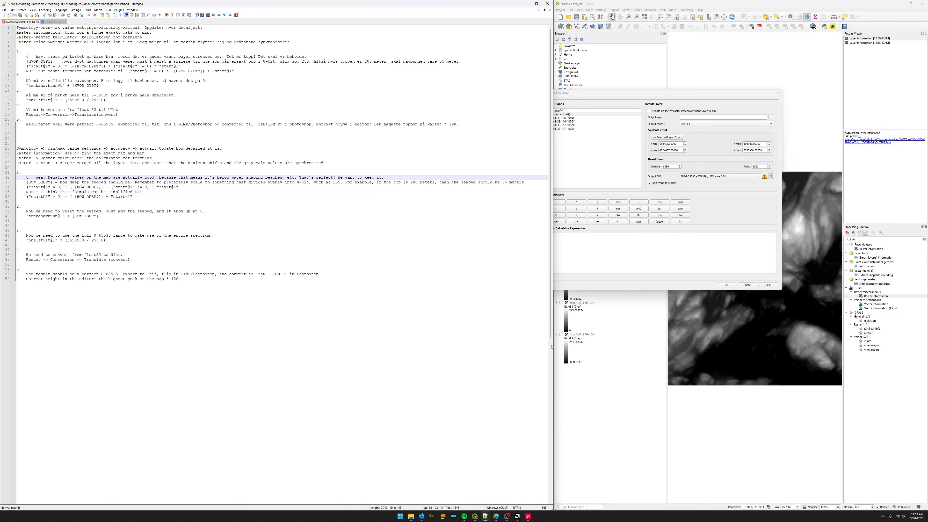
pyautogui.click(678, 381)
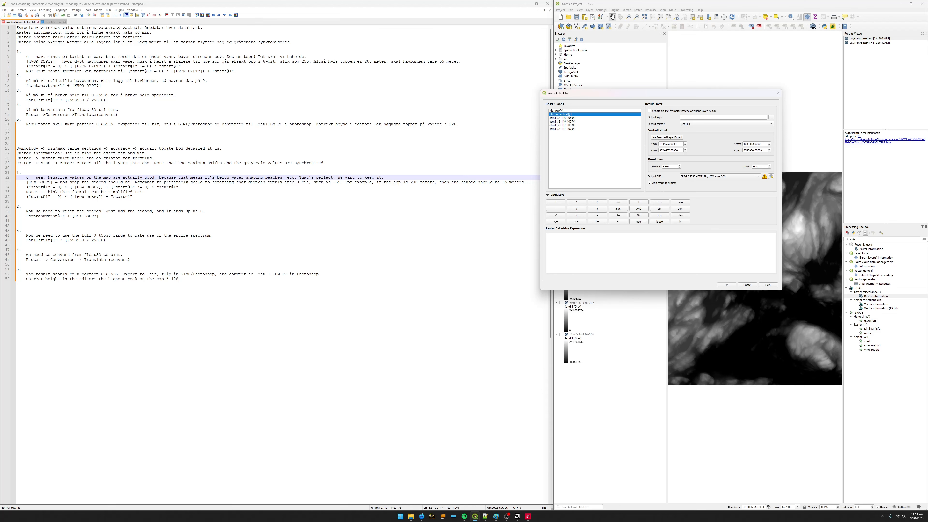
pyautogui.moveTo(609, 100); pyautogui.dragTo(736, 241)
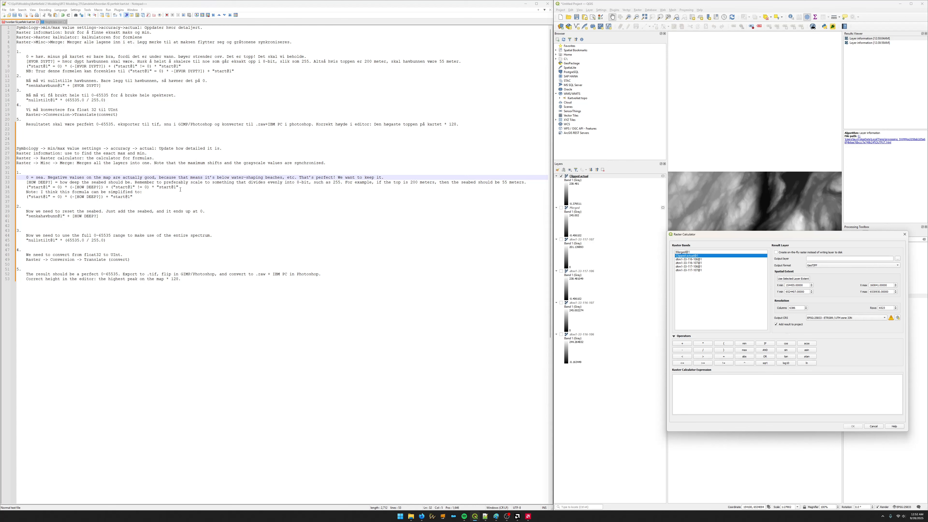
# Copy the two-part seabed formula beginning ("start@1" = 0) from the notes into the Raster Calculator expression.
pyautogui.moveTo(180, 189); pyautogui.dragTo(27, 191)
pyautogui.hotkey('ctrl', 'c')
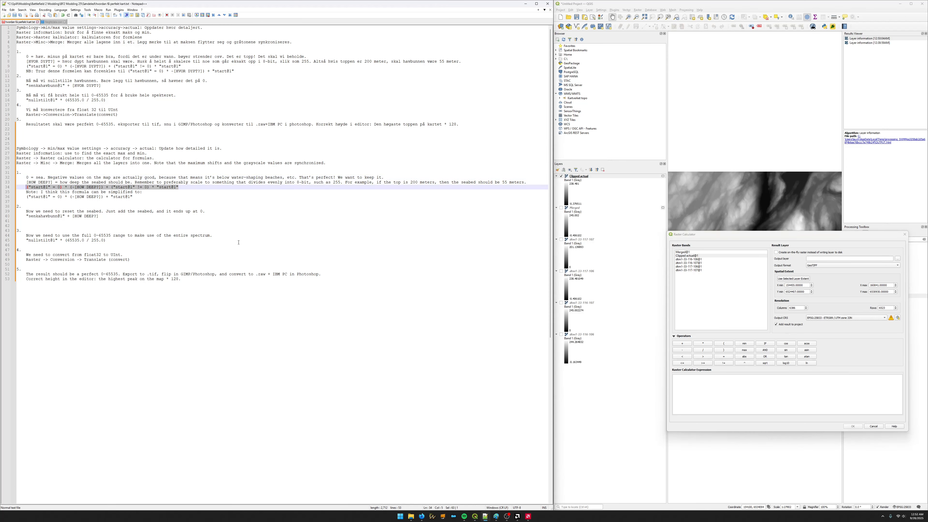
pyautogui.click(730, 412)
pyautogui.hotkey('ctrl', 'v')
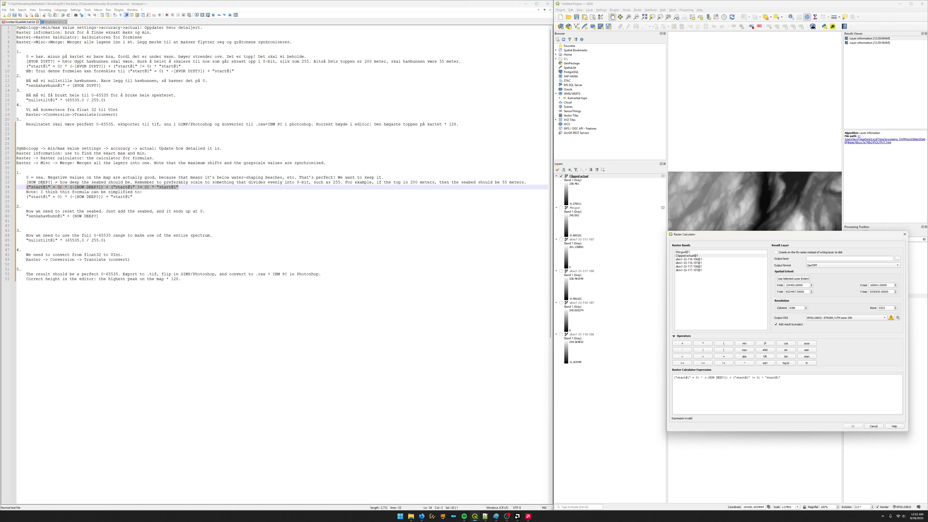
# Replace all three "start@1" references in the raster expression with "Clipped actual@1".
pyautogui.doubleClick(684, 255)
pyautogui.moveTo(813, 378); pyautogui.dragTo(781, 378)
pyautogui.hotkey('ctrl', 'c')
pyautogui.press('BackSpace')
pyautogui.moveTo(689, 378); pyautogui.dragTo(676, 377)
pyautogui.hotkey('ctrl', 'v')
pyautogui.moveTo(766, 379); pyautogui.dragTo(750, 378)
pyautogui.hotkey('ctrl', 'v')
pyautogui.moveTo(812, 377); pyautogui.dragTo(797, 378)
pyautogui.hotkey('ctrl', 'v')
# Move the Raster Calculator over the notes and replace the expression's [HOW DEEP?] placeholder with the seabed depth 16.519.
pyautogui.moveTo(697, 237); pyautogui.dragTo(353, 202)
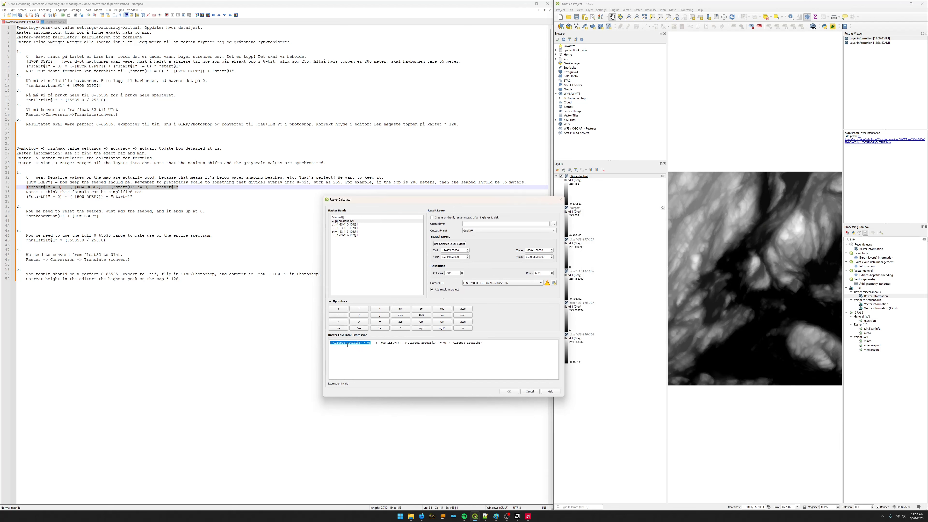
pyautogui.click(368, 343)
pyautogui.moveTo(399, 343); pyautogui.dragTo(383, 343)
pyautogui.write('1.')
pyautogui.write('6')
pyautogui.write('519')
pyautogui.moveTo(331, 342); pyautogui.dragTo(373, 343)
pyautogui.moveTo(377, 344); pyautogui.dragTo(386, 344)
# Open the Windows Calculator and place it beside the Raster Calculator, keeping the raster expression visible.
pyautogui.moveTo(485, 519)
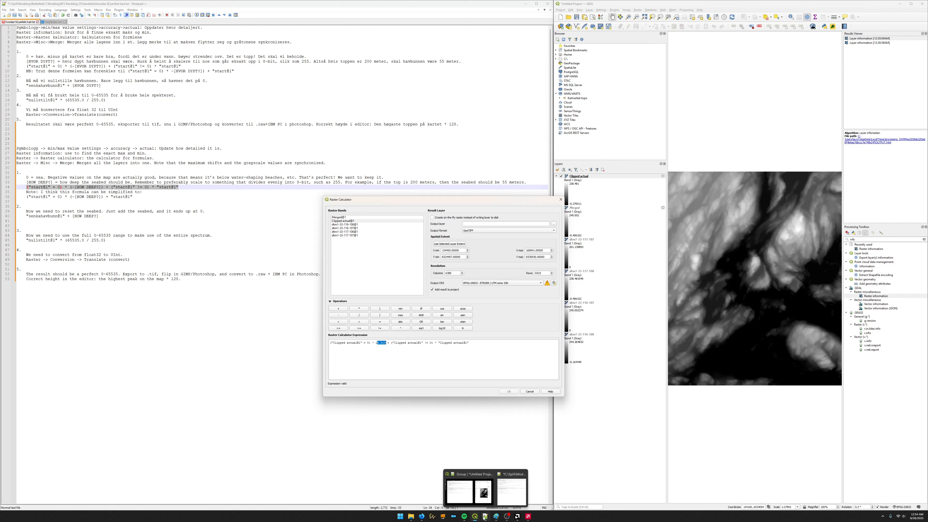
pyautogui.click(400, 517)
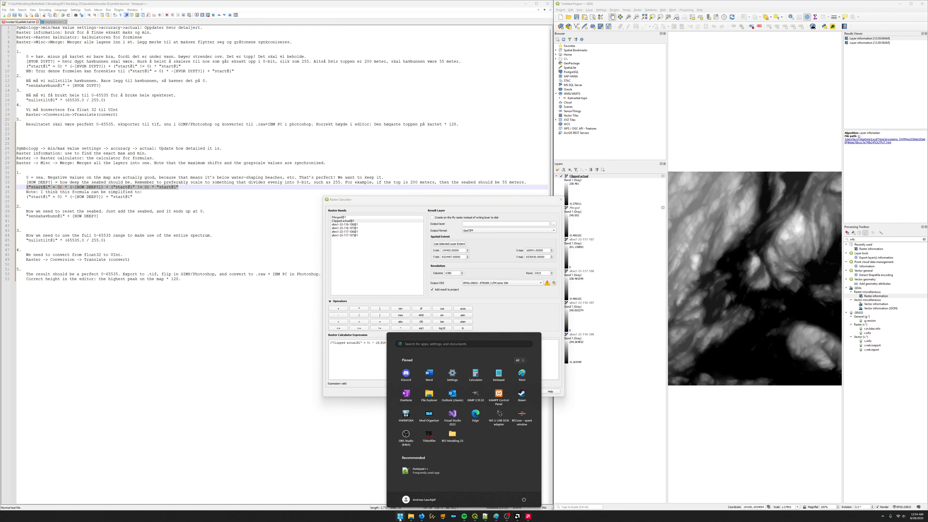
pyautogui.write('calculator')
pyautogui.press('Return')
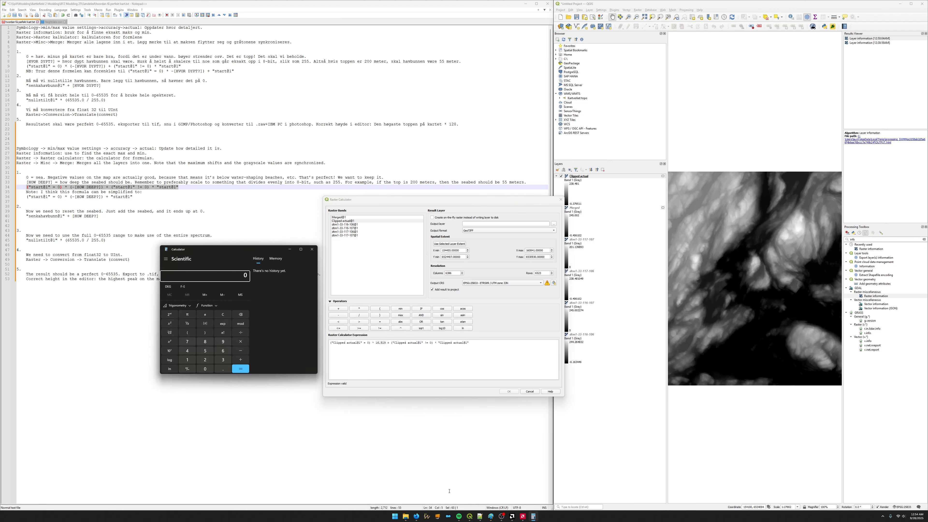
pyautogui.moveTo(212, 251); pyautogui.dragTo(634, 295)
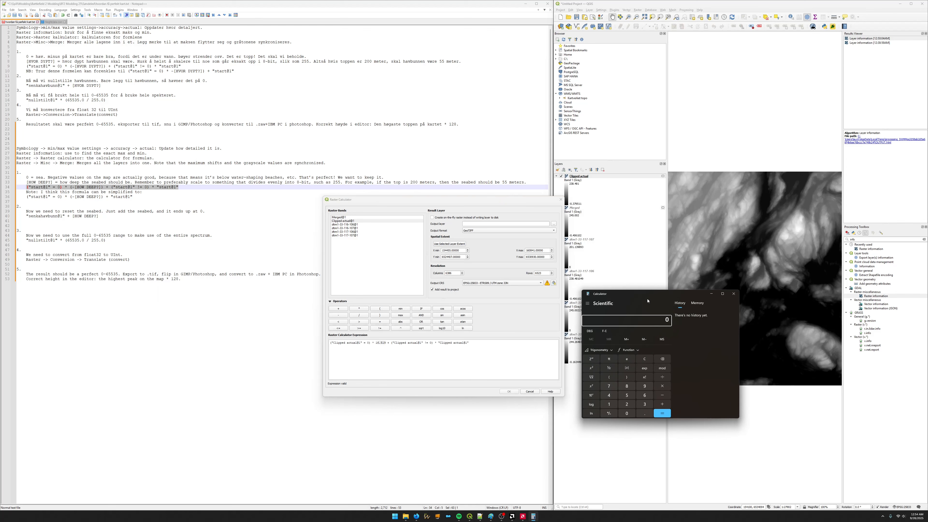
pyautogui.moveTo(647, 301); pyautogui.dragTo(620, 278)
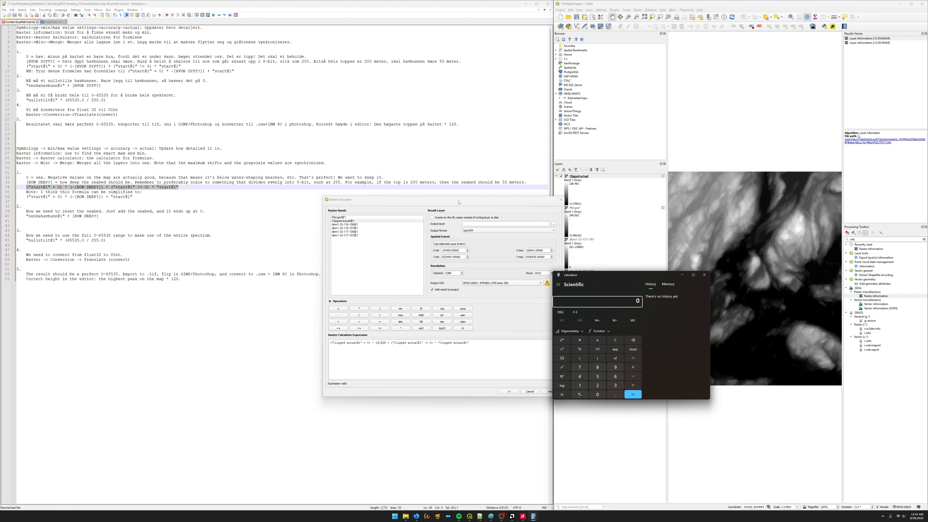
pyautogui.moveTo(459, 202); pyautogui.dragTo(427, 202)
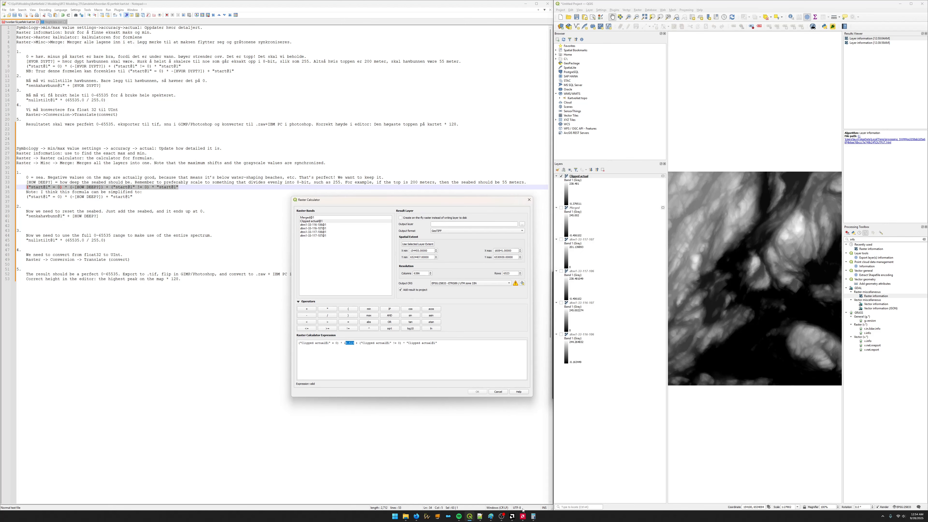
pyautogui.click(534, 516)
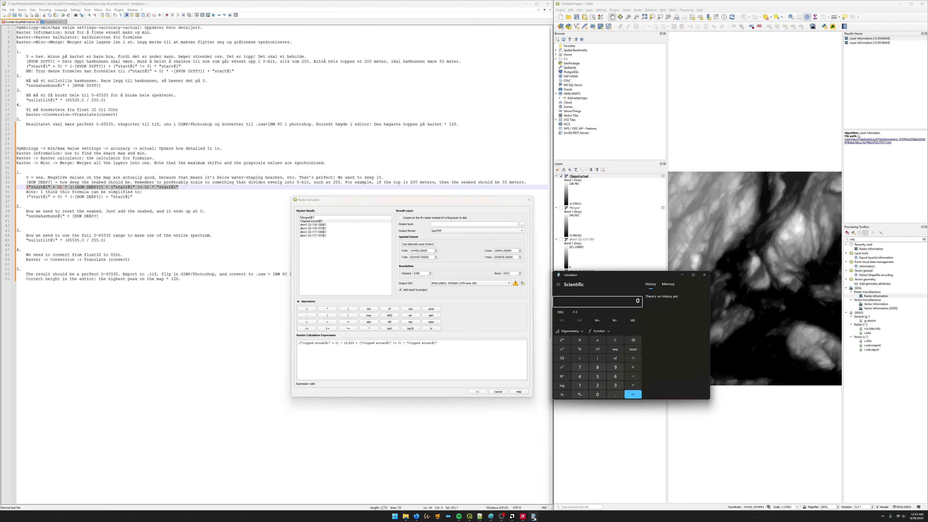
pyautogui.moveTo(596, 280); pyautogui.dragTo(581, 286)
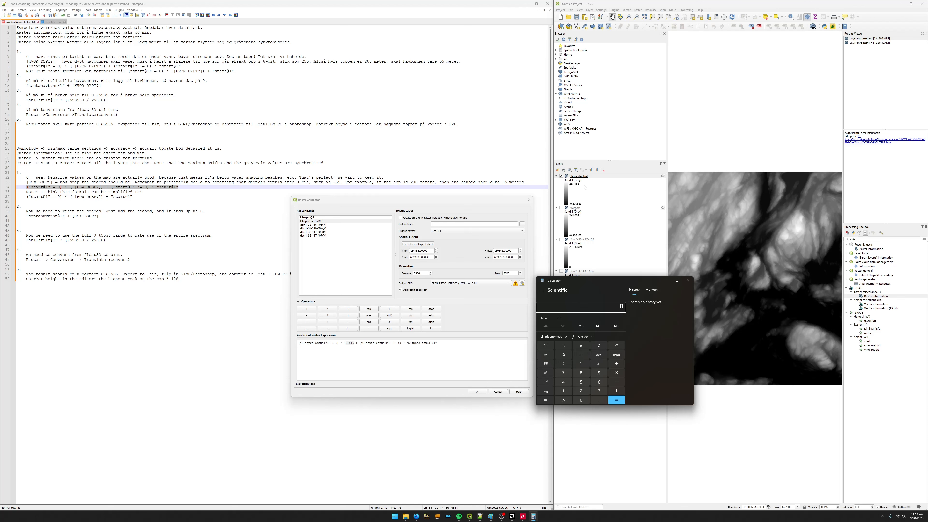
pyautogui.moveTo(584, 289); pyautogui.dragTo(571, 293)
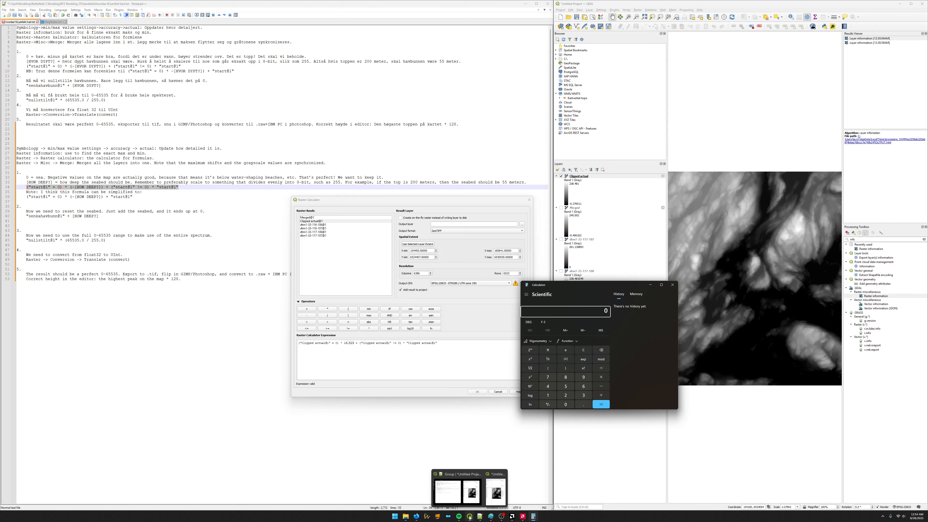
pyautogui.moveTo(456, 518)
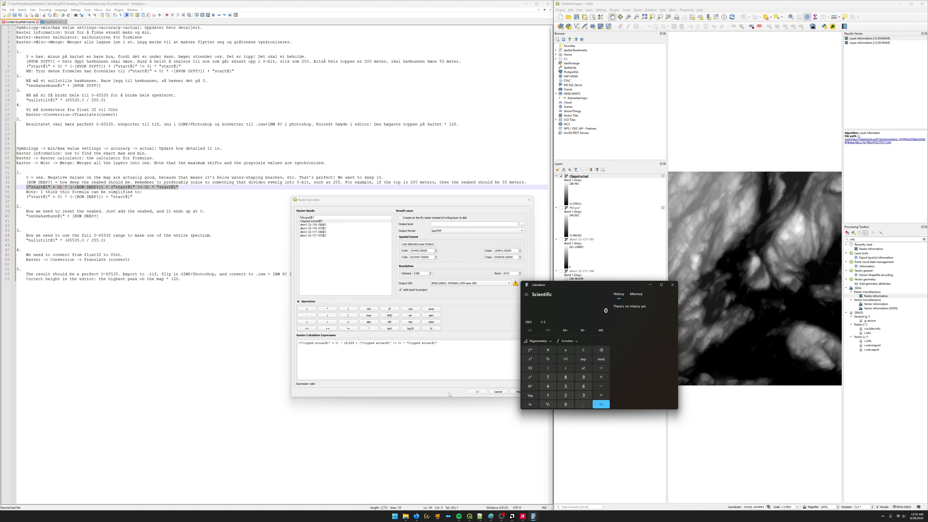
pyautogui.moveTo(552, 287); pyautogui.dragTo(573, 294)
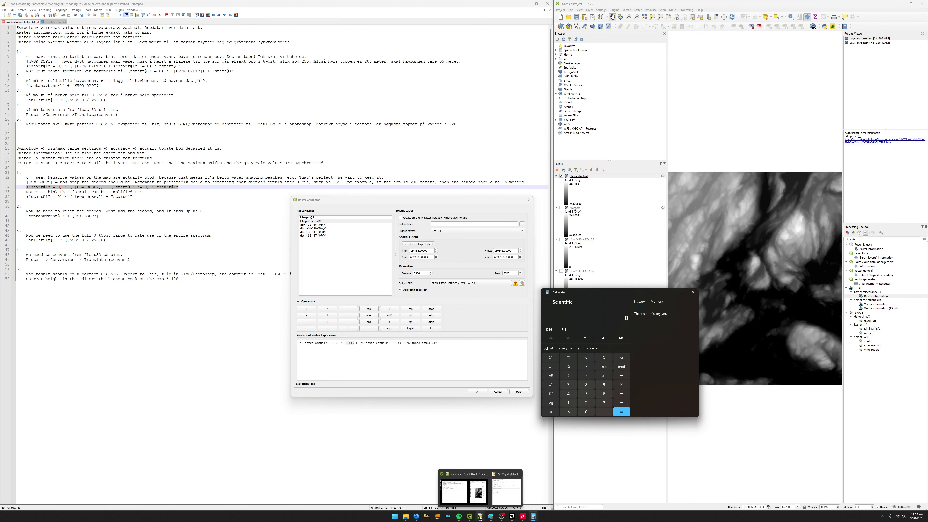
# Switch to Paint and sketch a vertical scale beside the grey square, labelled 255 and 0, with a mark labelled 16.4.
pyautogui.click(491, 516)
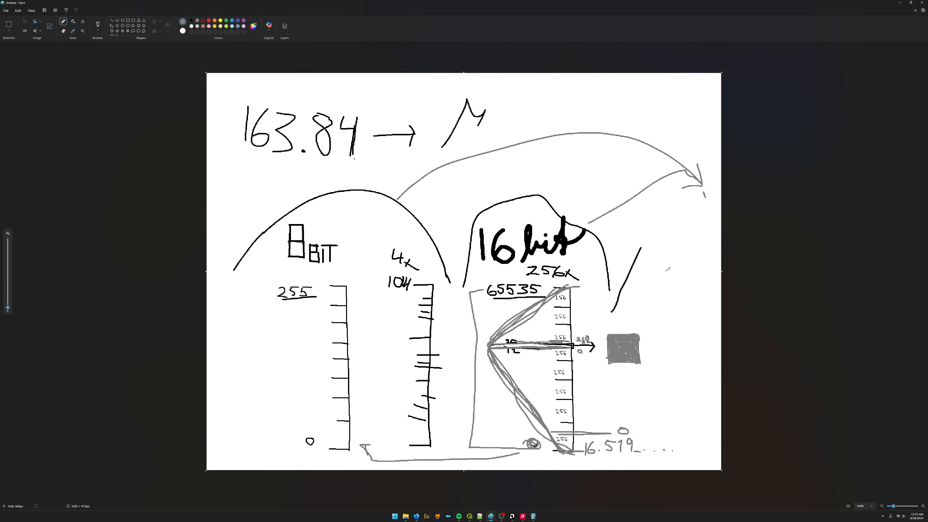
pyautogui.moveTo(666, 270)
pyautogui.mouseDown()
pyautogui.moveTo(672, 280)
pyautogui.moveTo(695, 272)
pyautogui.moveTo(693, 344)
pyautogui.moveTo(663, 351)
pyautogui.moveTo(656, 345)
pyautogui.moveTo(689, 336)
pyautogui.moveTo(654, 336)
pyautogui.moveTo(661, 347)
pyautogui.mouseUp()
pyautogui.hotkey('ctrl', 'z')
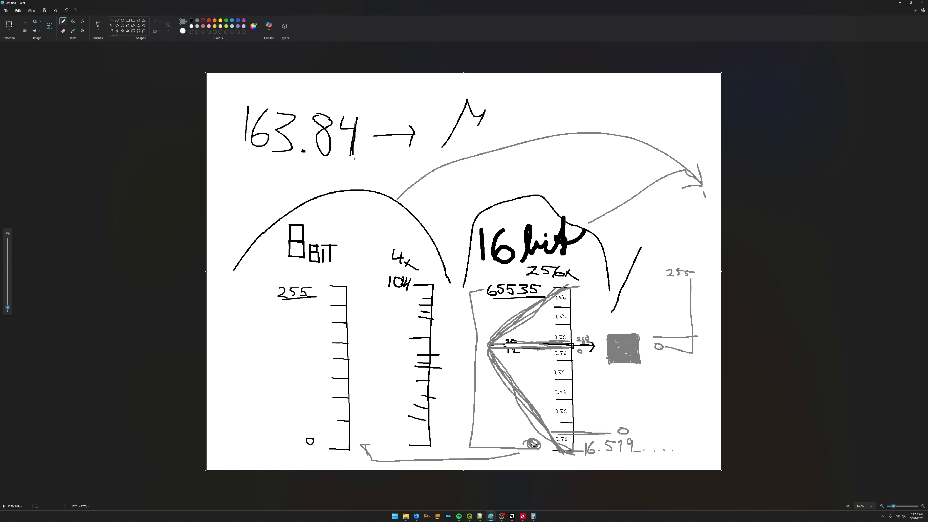
pyautogui.moveTo(644, 332); pyautogui.dragTo(643, 340)
pyautogui.moveTo(646, 335); pyautogui.dragTo(656, 334)
pyautogui.click(899, 2)
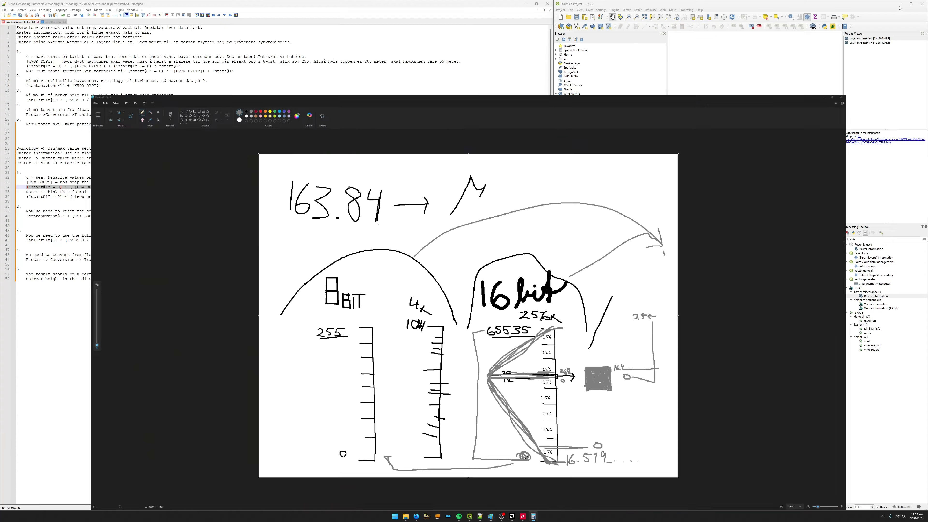
# Open a fresh Calculator window, close the old one, and place the new one over the Raster Calculator.
pyautogui.click(395, 516)
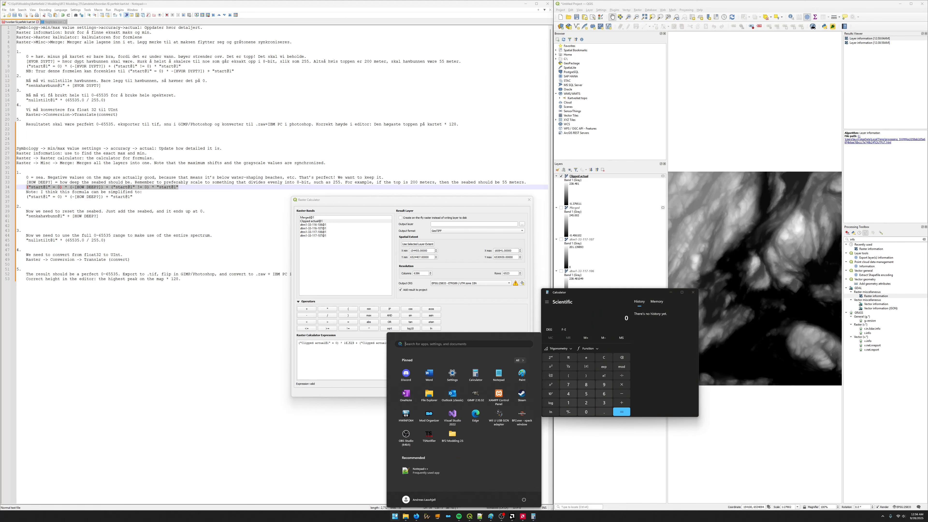
pyautogui.write('calc')
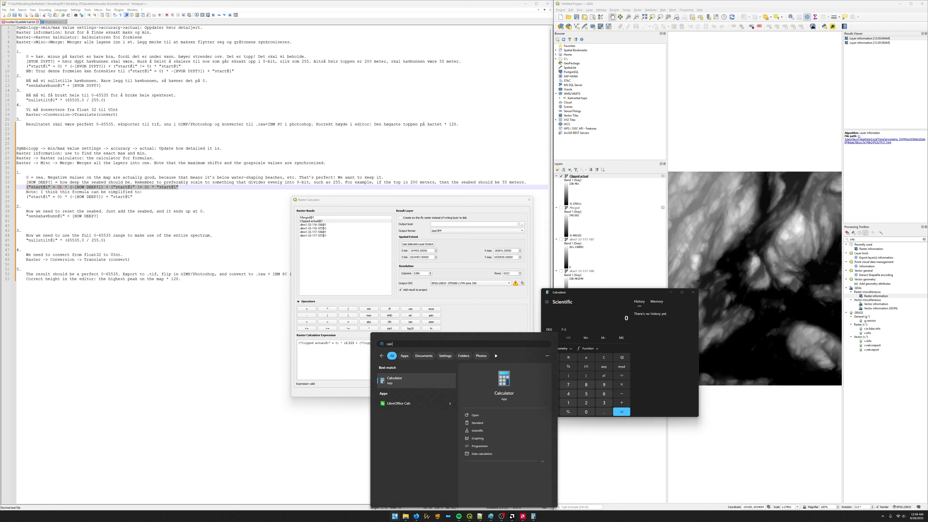
pyautogui.press('Return')
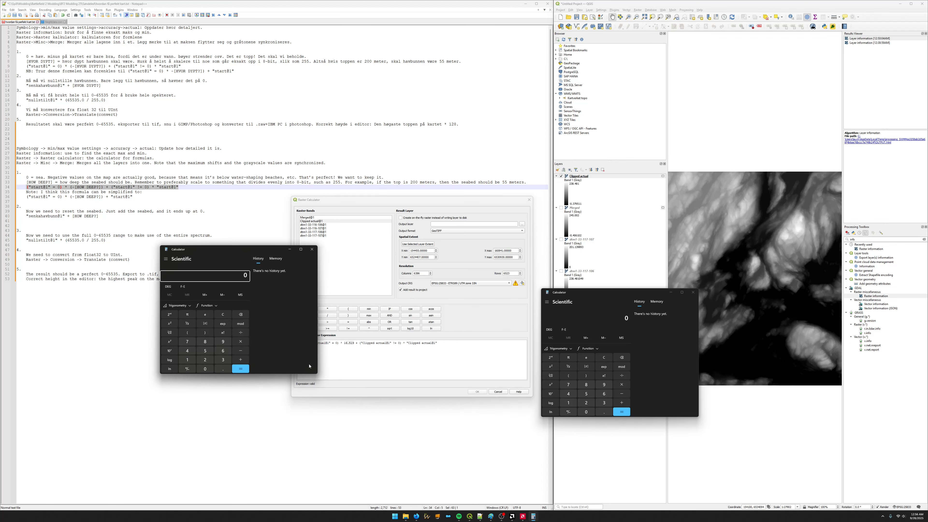
pyautogui.click(693, 292)
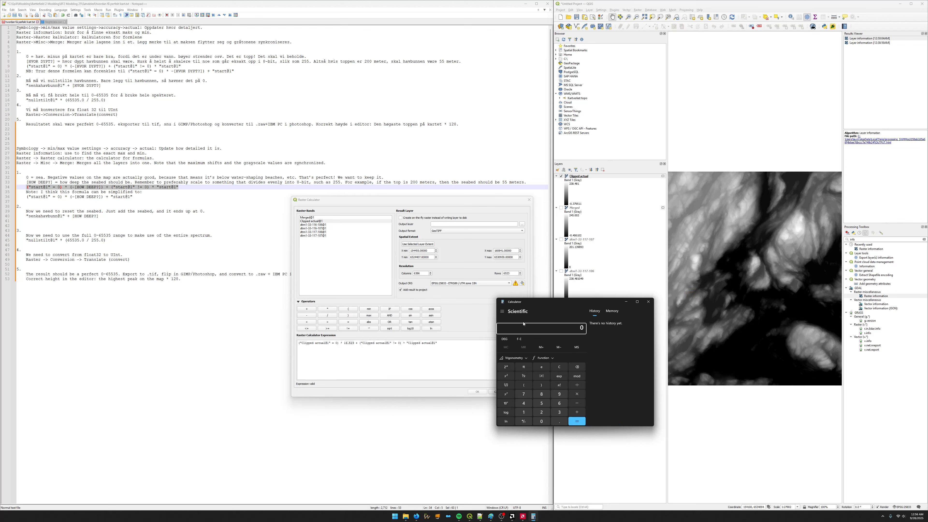
pyautogui.moveTo(553, 304); pyautogui.dragTo(441, 278)
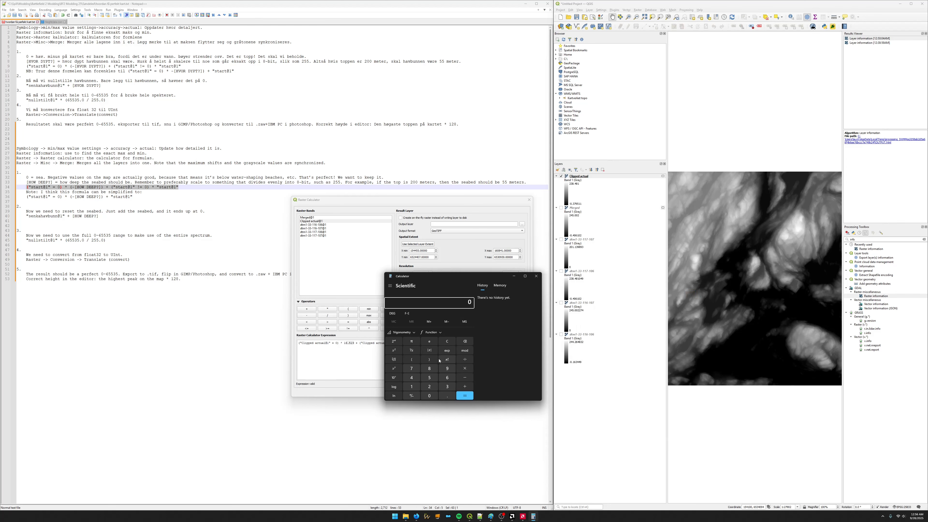
# Start a subtraction from 255 in Calculator.
pyautogui.click(429, 387)
pyautogui.click(429, 378)
pyautogui.click(429, 378)
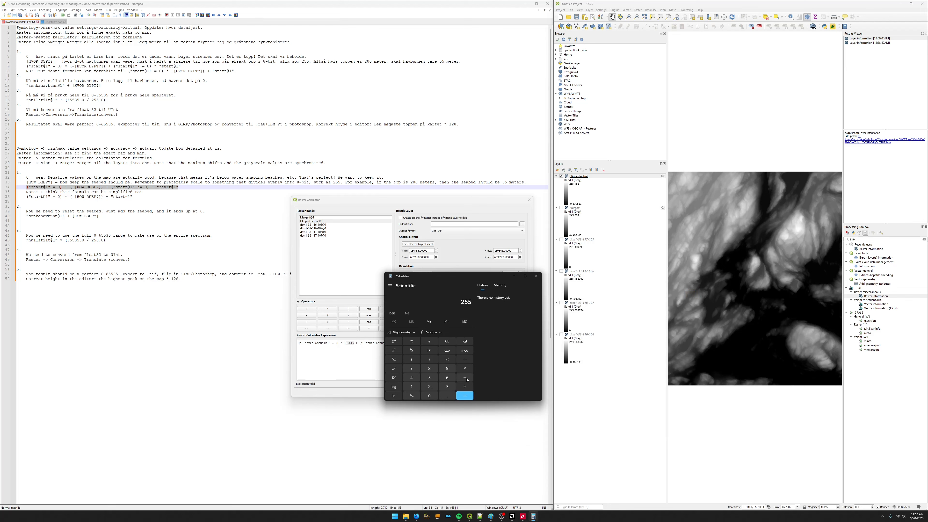
pyautogui.click(465, 378)
pyautogui.moveTo(454, 282); pyautogui.dragTo(429, 277)
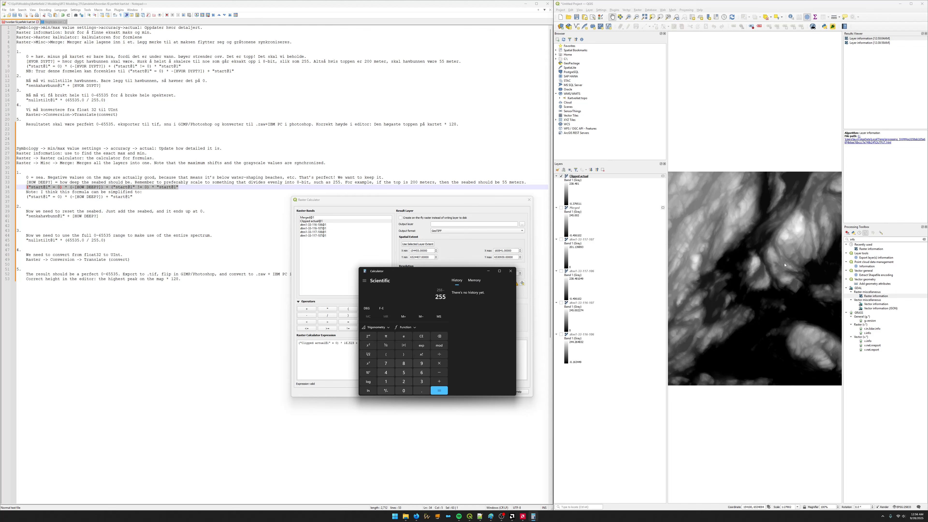
# Dismiss the Raster Calculator and run Raster information on the Clipped actual layer with the additional parameter -stats.
pyautogui.doubleClick(883, 299)
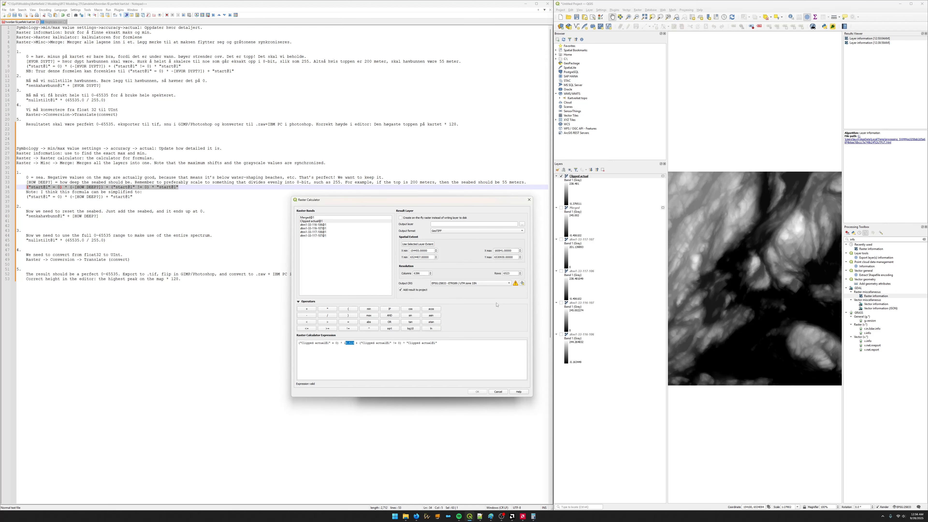
pyautogui.hotkey('alt', 'Tab')
pyautogui.doubleClick(873, 297)
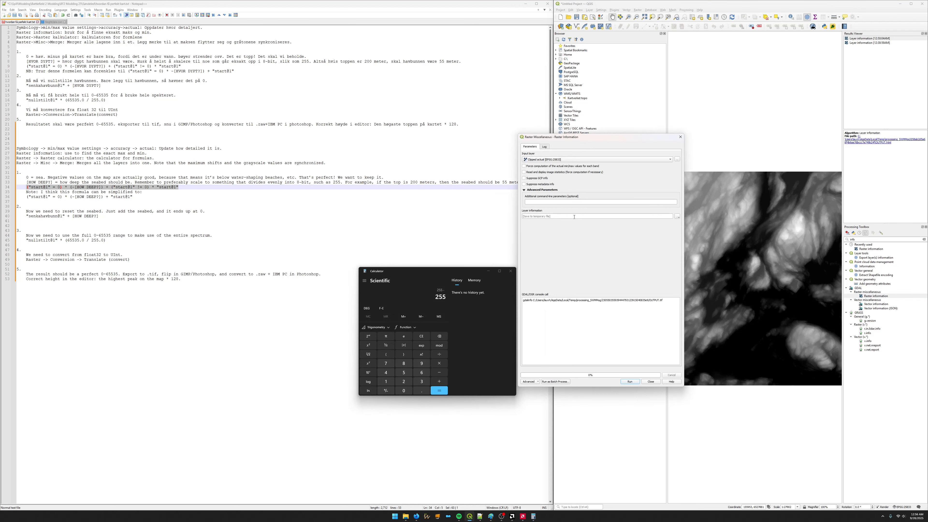
pyautogui.write('-stats')
pyautogui.click(635, 383)
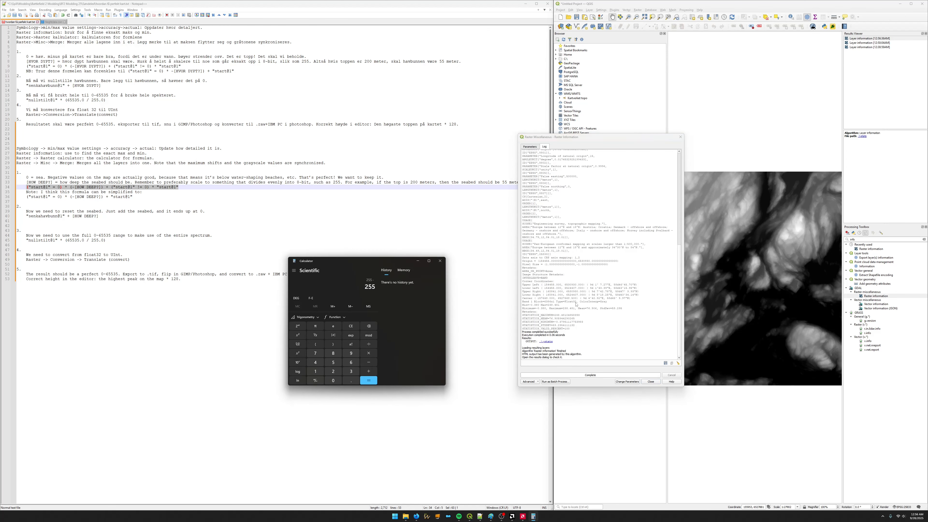
# Copy the maximum statistic from the Raster information log and subtract it from 255 in Calculator.
pyautogui.click(566, 311)
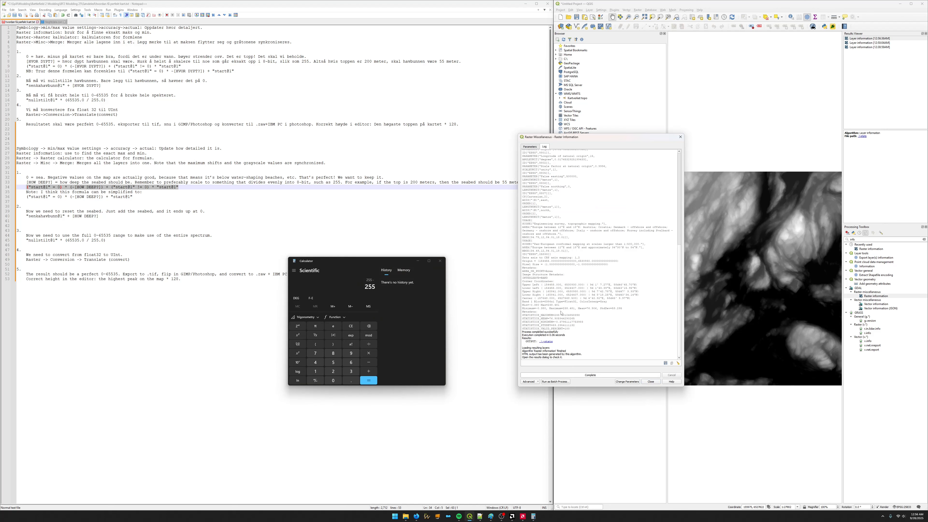
pyautogui.moveTo(580, 315); pyautogui.dragTo(555, 316)
pyautogui.hotkey('ctrl', 'c')
pyautogui.click(372, 296)
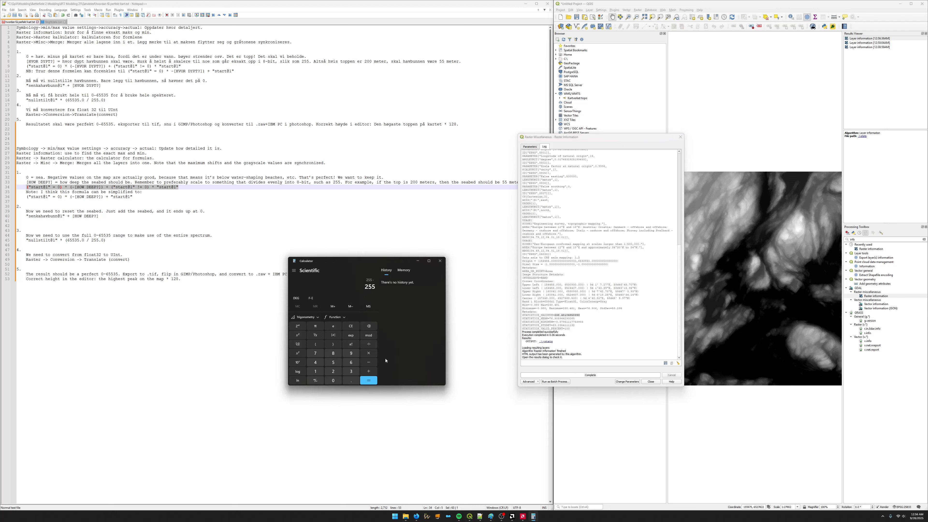
pyautogui.hotkey('ctrl', 'v')
pyautogui.click(376, 379)
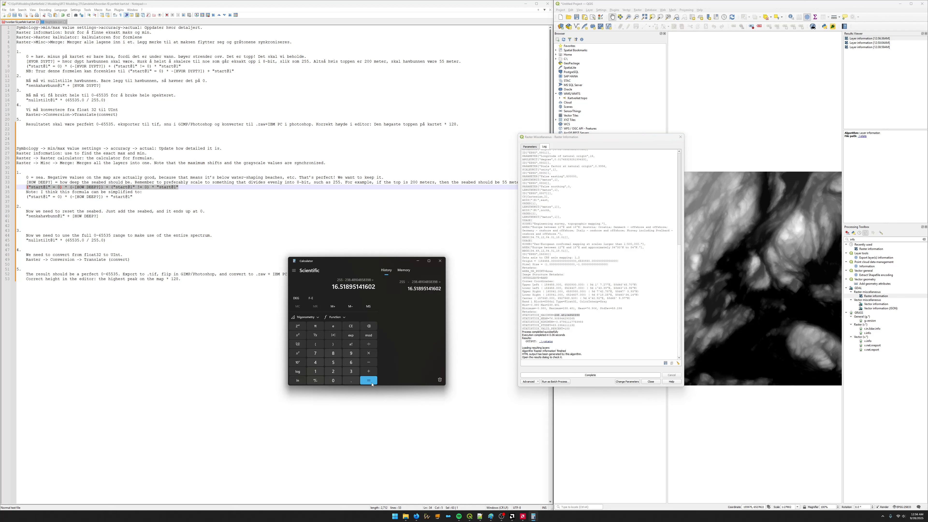
# Copy the subtraction result onto a new indented line at the end of the notes and close the Raster information dialog.
pyautogui.moveTo(409, 288); pyautogui.dragTo(441, 289)
pyautogui.hotkey('ctrl', 'c')
pyautogui.click(418, 263)
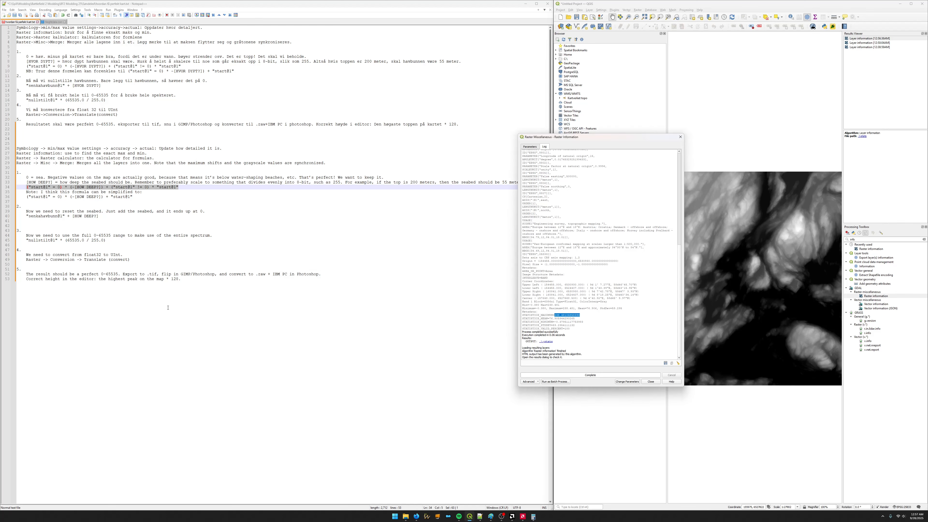
pyautogui.click(175, 307)
pyautogui.press('Return')
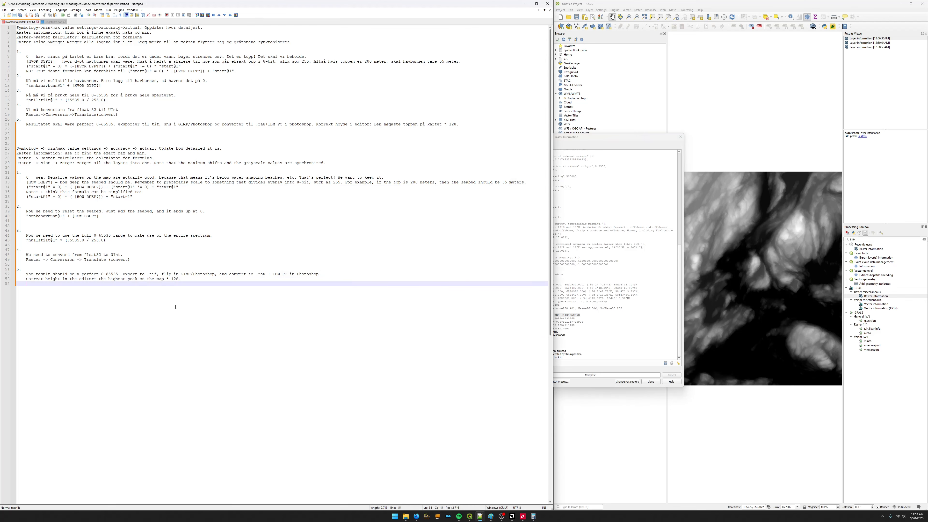
pyautogui.press('Tab')
pyautogui.press('Return')
pyautogui.press('Return')
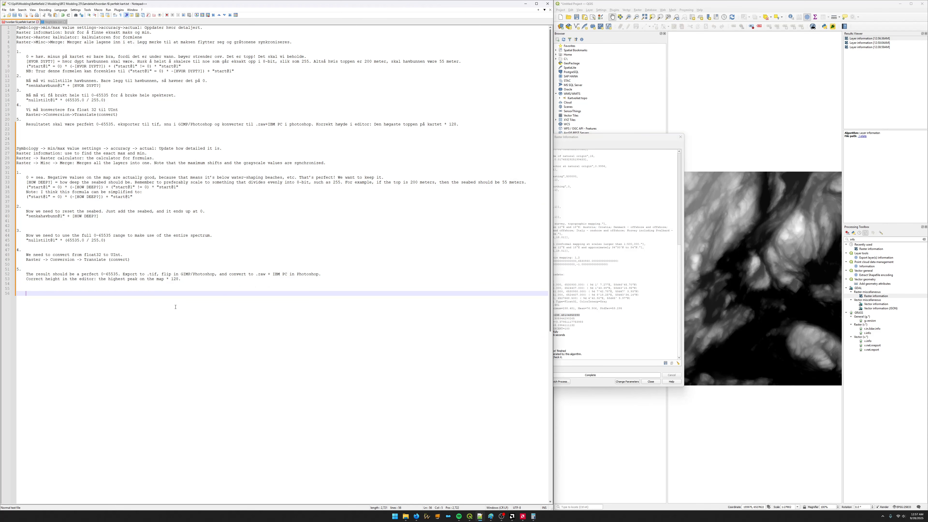
pyautogui.hotkey('ctrl', 'v')
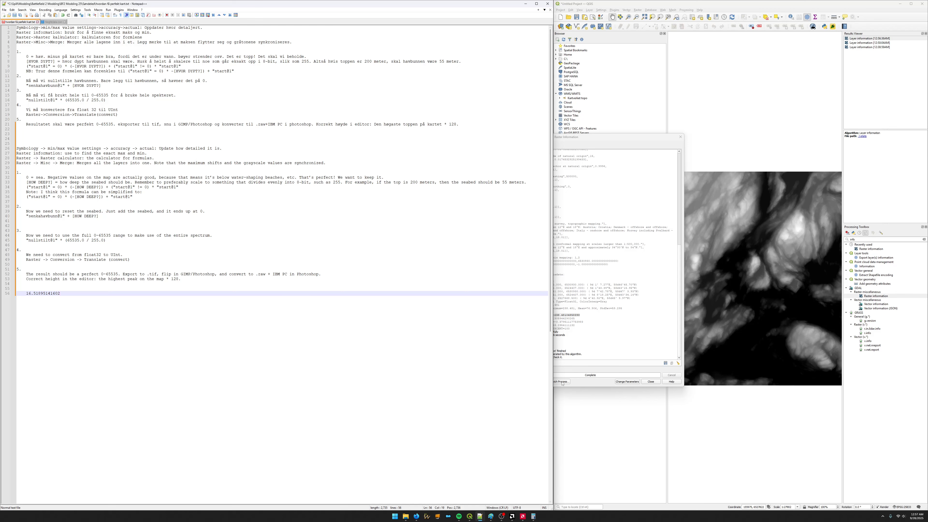
pyautogui.click(651, 382)
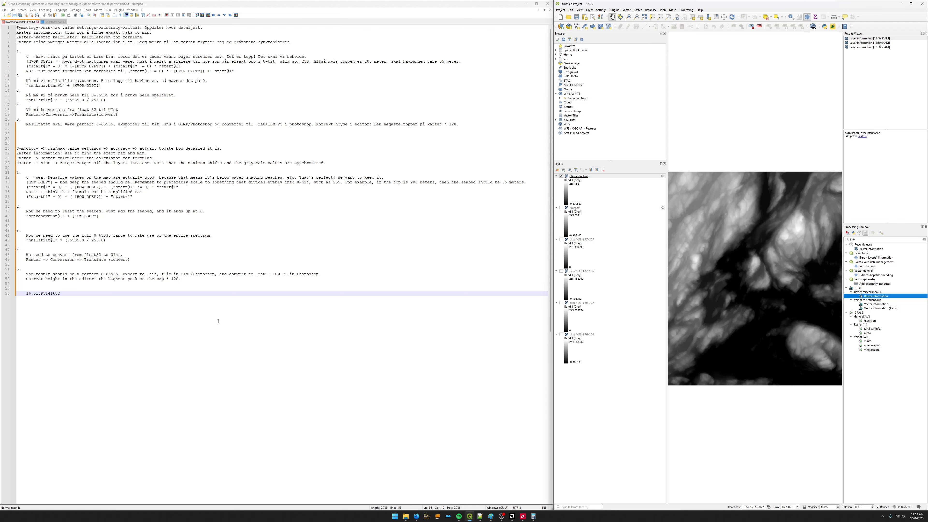
pyautogui.click(40, 294)
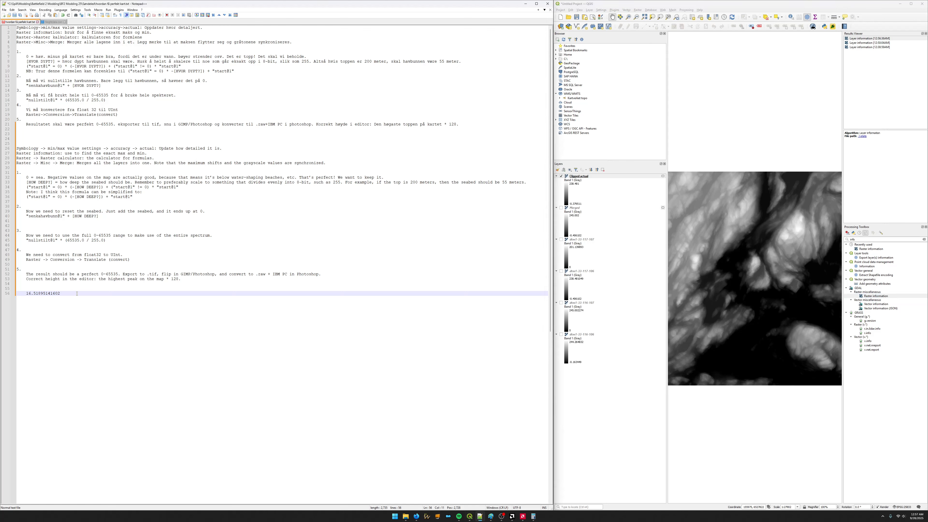
pyautogui.press('Return')
pyautogui.press('Return')
pyautogui.moveTo(41, 293); pyautogui.dragTo(39, 293)
pyautogui.write('9')
pyautogui.moveTo(41, 294); pyautogui.dragTo(26, 293)
pyautogui.click(26, 294)
pyautogui.press('Down')
pyautogui.press('Down')
pyautogui.press('Home')
pyautogui.press('BackSpace')
pyautogui.press('BackSpace')
pyautogui.press('BackSpace')
pyautogui.press('BackSpace')
pyautogui.click(588, 454)
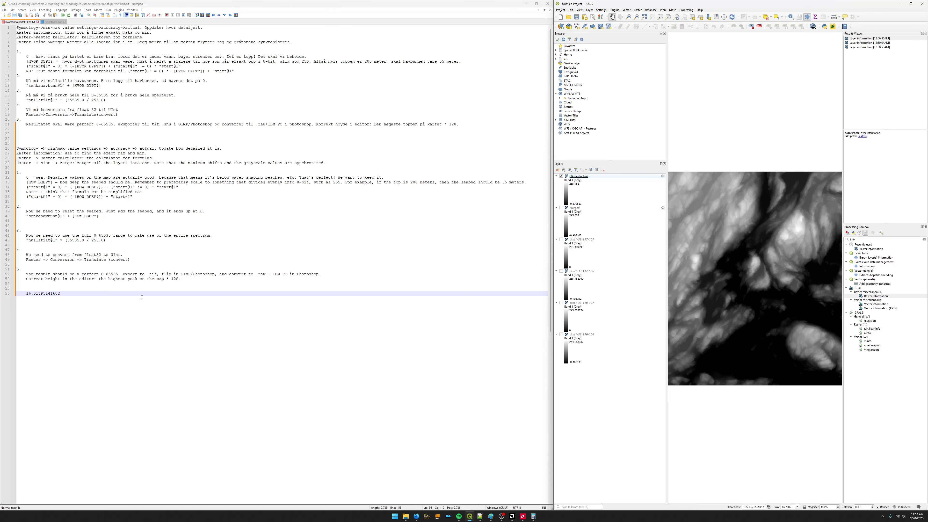
# Select the 16.51895141602 value in the notes, show Calculator, and open a blank Raster Calculator placed over the map.
pyautogui.moveTo(59, 293); pyautogui.dragTo(28, 294)
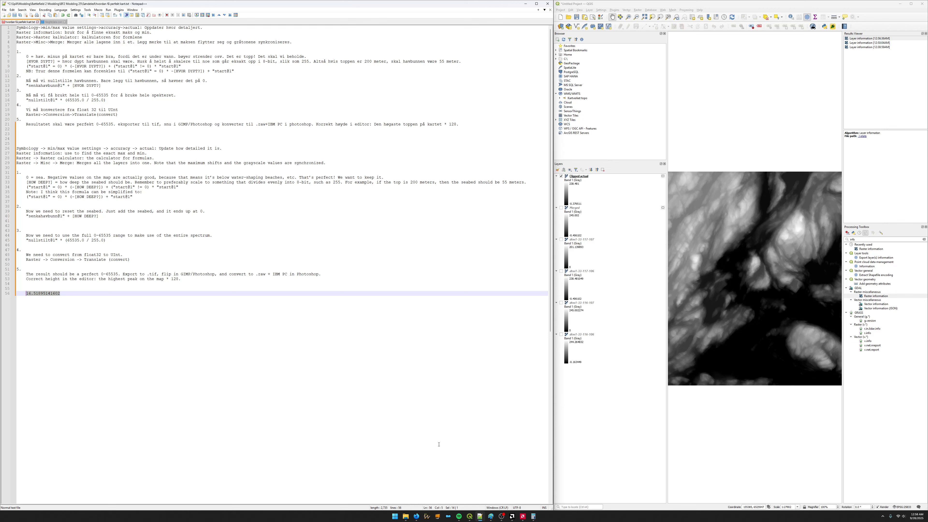
pyautogui.click(534, 516)
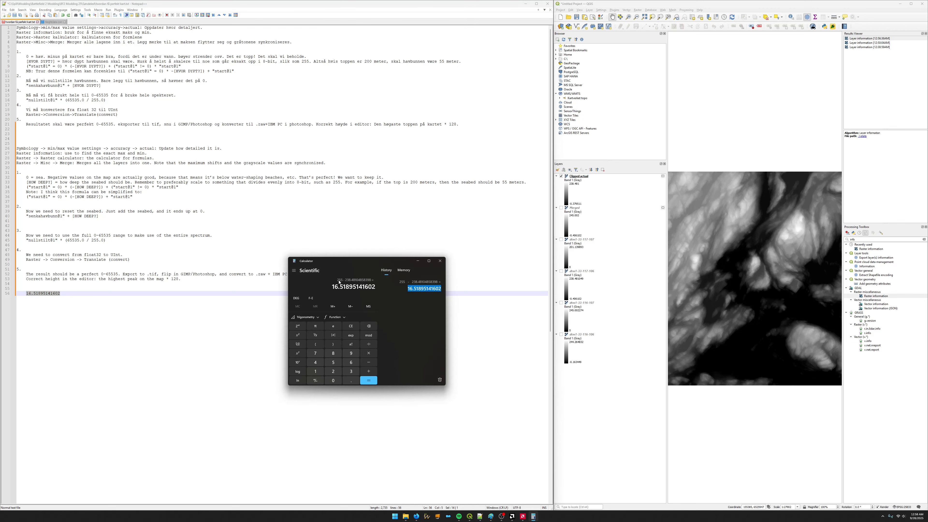
pyautogui.click(689, 442)
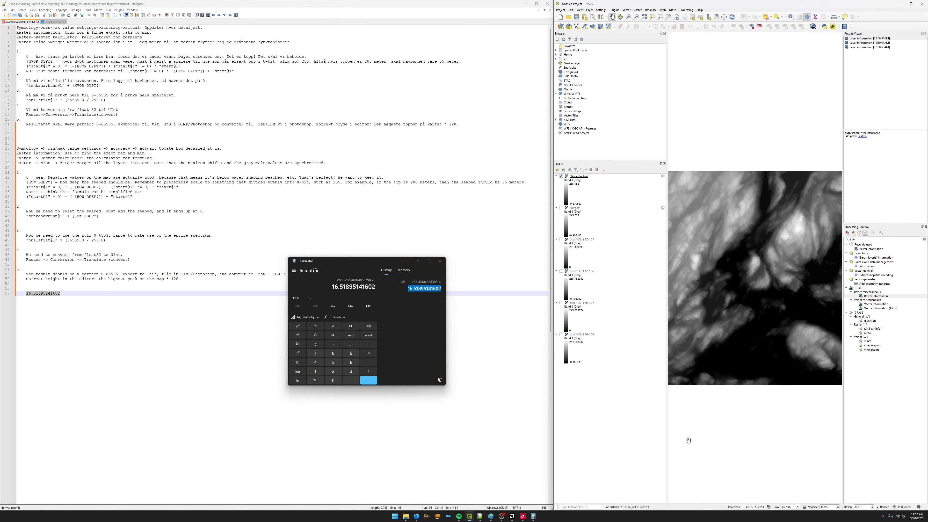
pyautogui.click(638, 10)
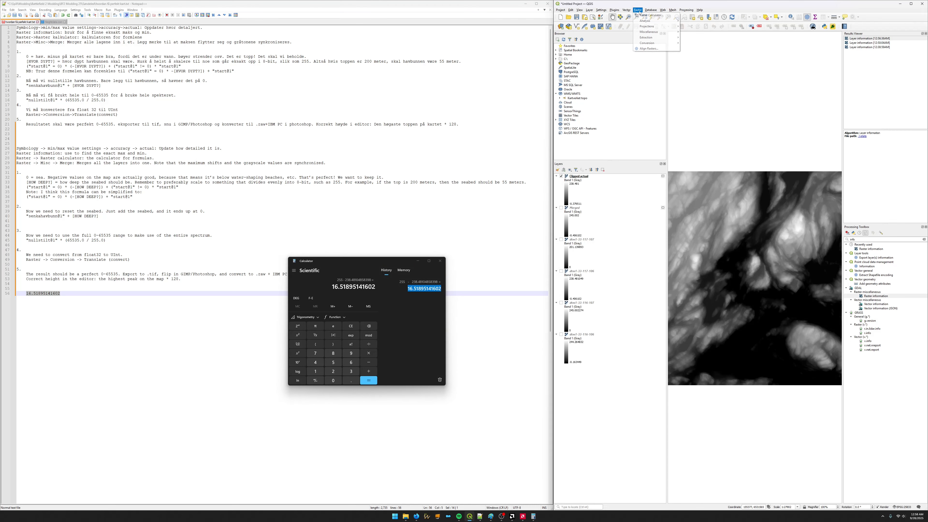
pyautogui.click(649, 16)
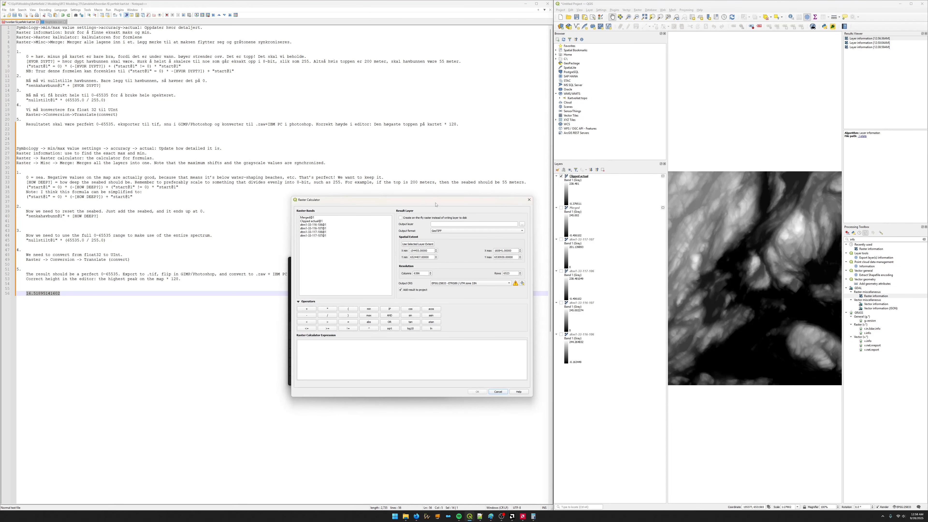
pyautogui.moveTo(436, 205); pyautogui.dragTo(746, 154)
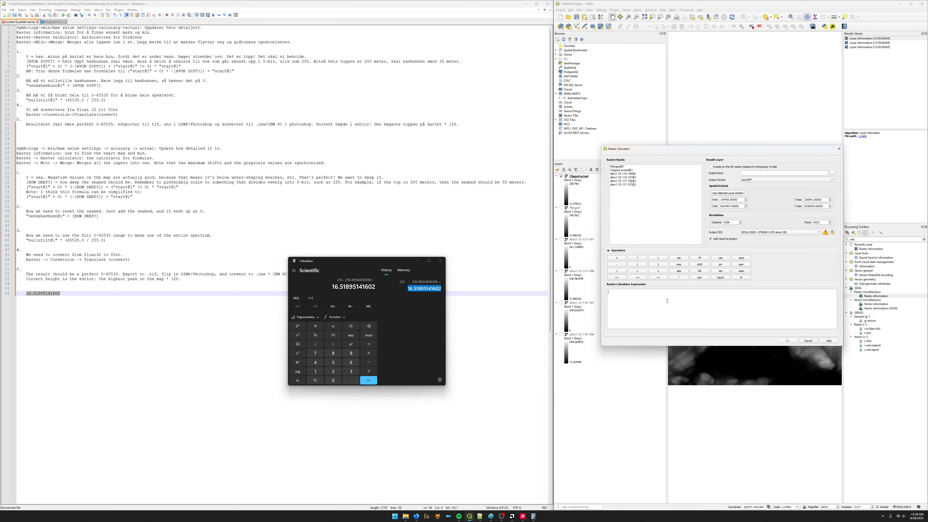
# Copy the simplified formula ("start@1" = 0) * (-[HOW DEEP?]) + "start@1" from the notes into the Raster Calculator expression.
pyautogui.click(172, 188)
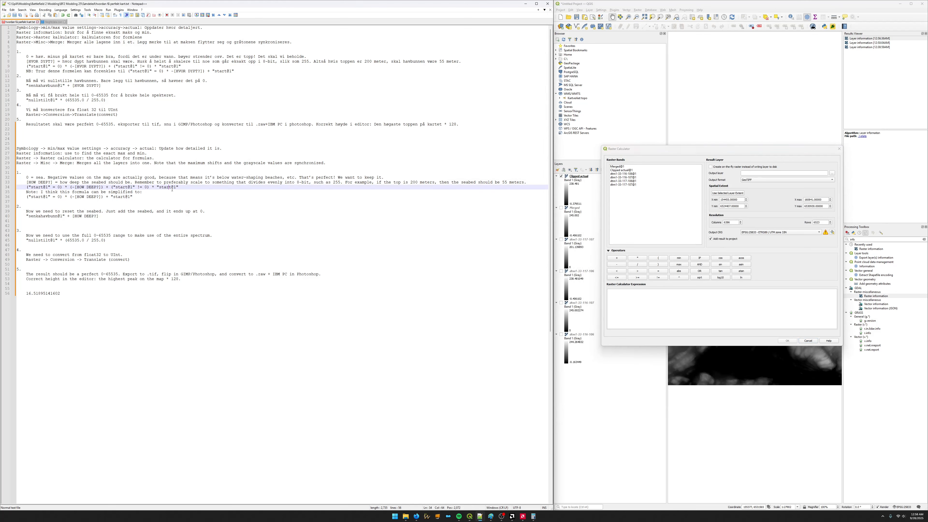
pyautogui.moveTo(180, 188); pyautogui.dragTo(35, 187)
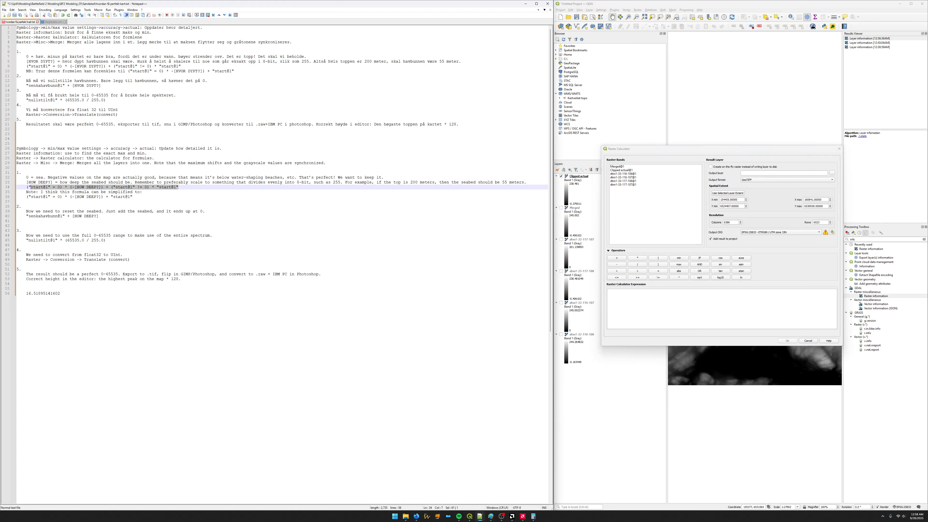
pyautogui.moveTo(134, 197); pyautogui.dragTo(28, 198)
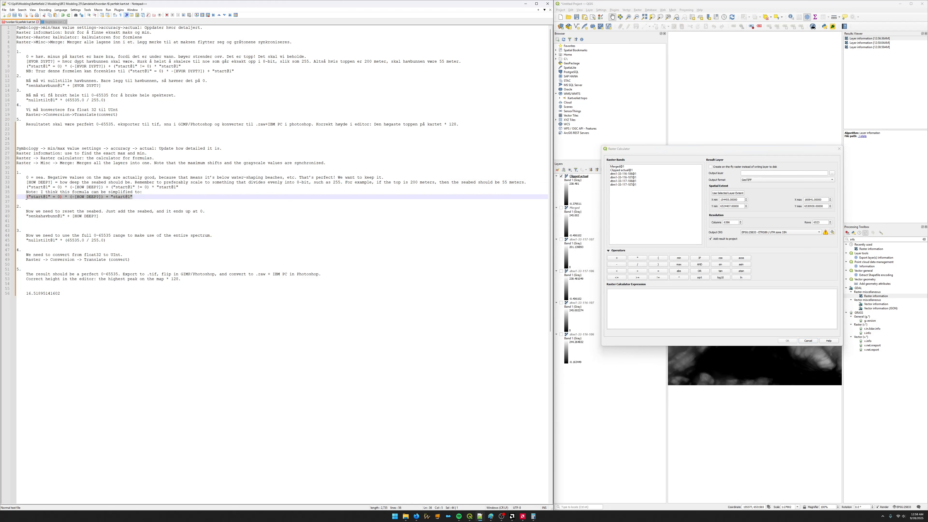
pyautogui.click(666, 298)
pyautogui.write('("start@1" = 0) * (-[HOW DEEP?]) + "start@1"')
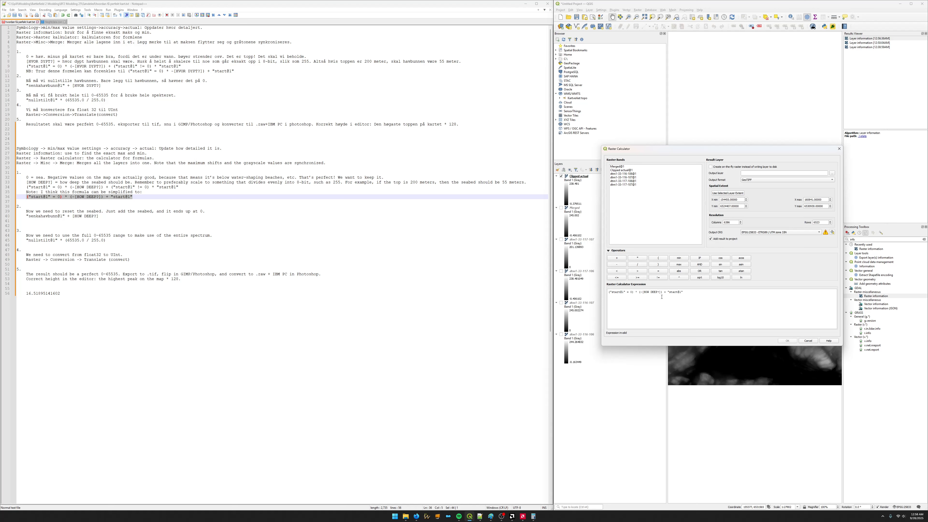
# Replace both "start@1" references in the Raster Calculator expression with the band "Clipped actual@1".
pyautogui.doubleClick(622, 171)
pyautogui.moveTo(716, 300); pyautogui.dragTo(613, 293)
pyautogui.press('BackSpace')
pyautogui.write('"Clipped actual@1"')
pyautogui.write('Clipped actual@1')
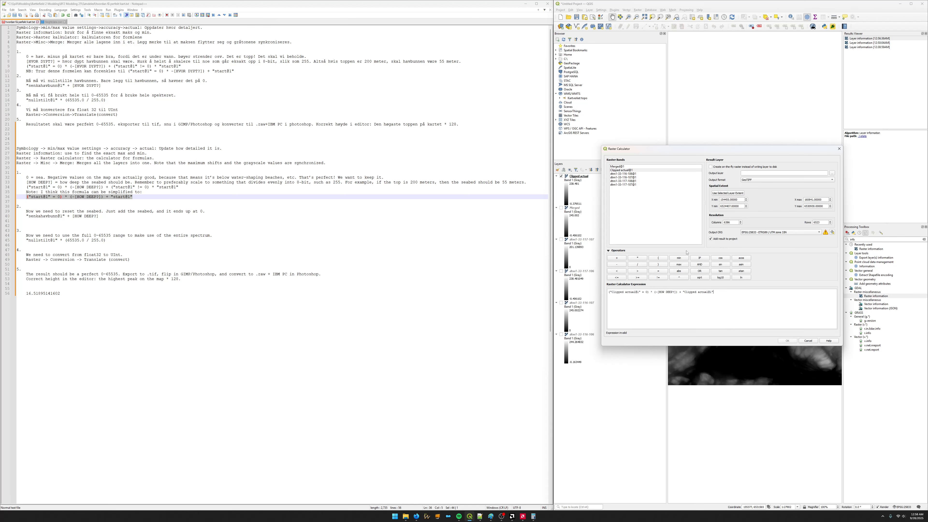
# Move Raster Calculator over the notes and replace the (-[HOW DEEP?]) placeholder with 16.51895141602 copied from the notes' last line.
pyautogui.moveTo(646, 152); pyautogui.dragTo(330, 188)
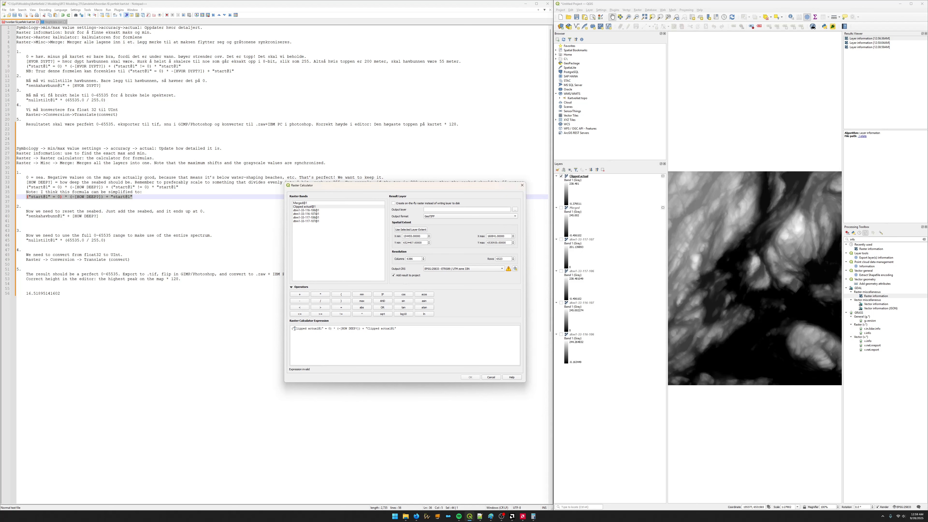
pyautogui.moveTo(293, 328)
pyautogui.mouseDown()
pyautogui.moveTo(306, 329)
pyautogui.moveTo(289, 329)
pyautogui.mouseUp()
pyautogui.click(362, 329)
pyautogui.moveTo(362, 329); pyautogui.dragTo(339, 330)
pyautogui.click(107, 302)
pyautogui.hotkey('shift', 'Home')
pyautogui.hotkey('ctrl', 'c')
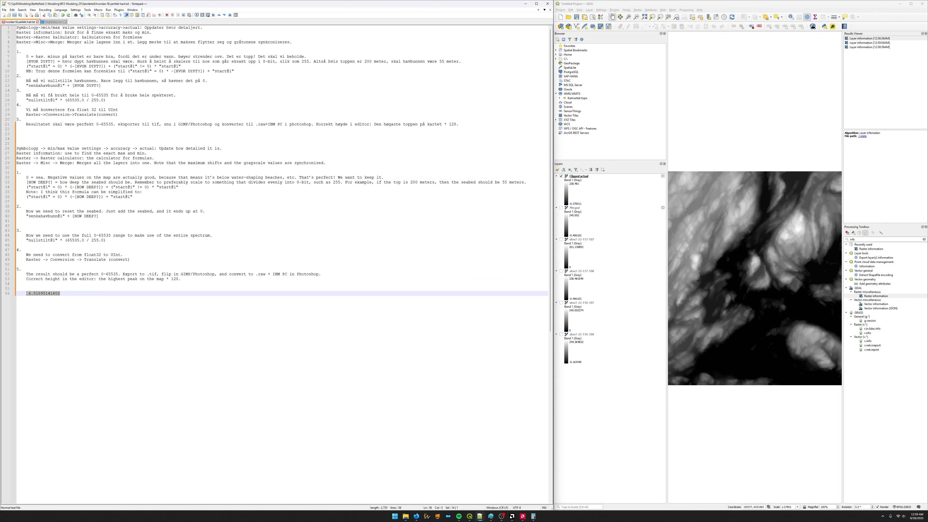
pyautogui.click(470, 516)
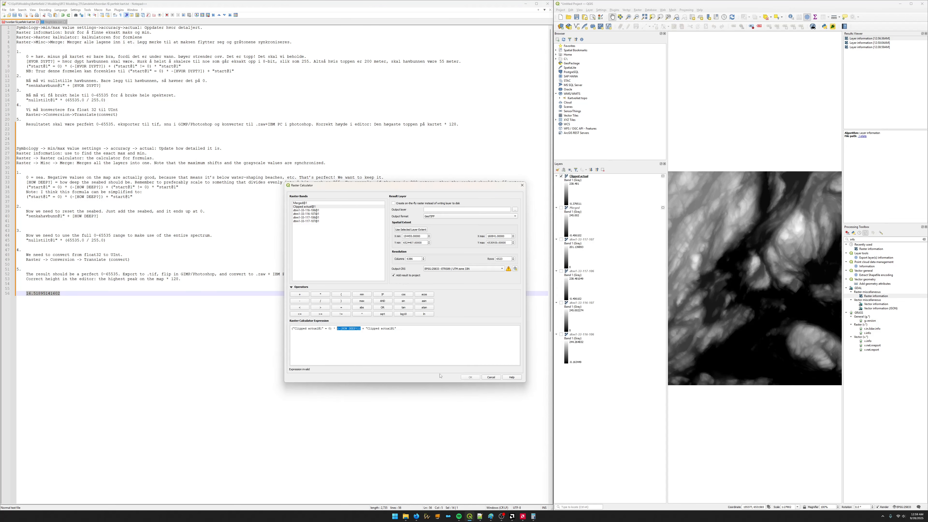
pyautogui.click(367, 335)
pyautogui.moveTo(362, 329); pyautogui.dragTo(337, 329)
pyautogui.hotkey('ctrl', 'v')
# Switch to the Paint sketch, reduce and reposition its window, and handwrite 16.519 above the 8-bit curve.
pyautogui.click(491, 516)
pyautogui.doubleClick(314, 4)
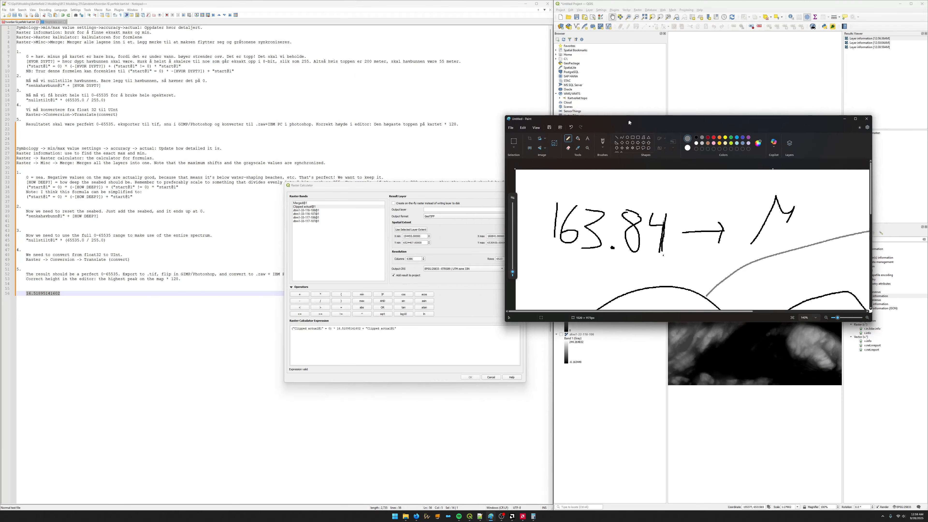
pyautogui.moveTo(723, 337); pyautogui.dragTo(723, 477)
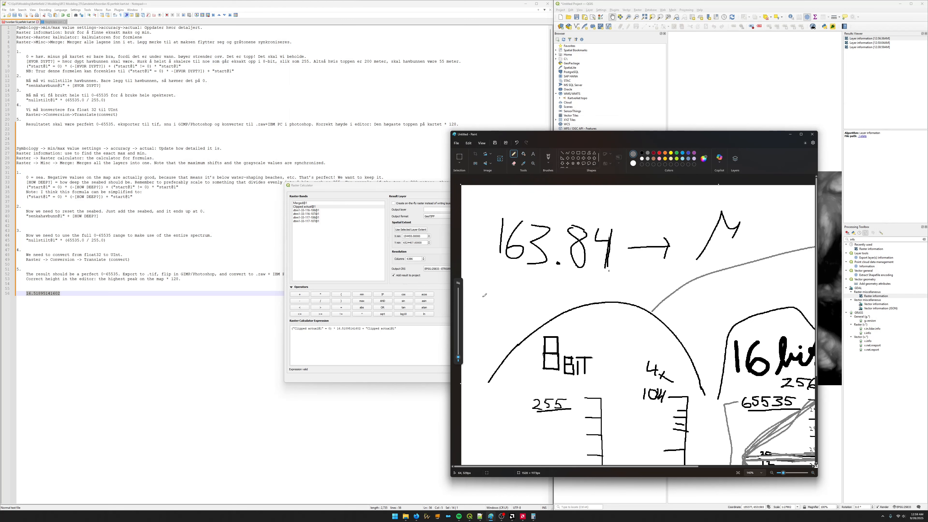
pyautogui.moveTo(491, 297)
pyautogui.mouseDown()
pyautogui.moveTo(489, 308)
pyautogui.moveTo(503, 292)
pyautogui.moveTo(501, 304)
pyautogui.moveTo(518, 307)
pyautogui.moveTo(525, 295)
pyautogui.moveTo(526, 309)
pyautogui.moveTo(539, 311)
pyautogui.mouseUp()
pyautogui.moveTo(362, 329); pyautogui.dragTo(310, 329)
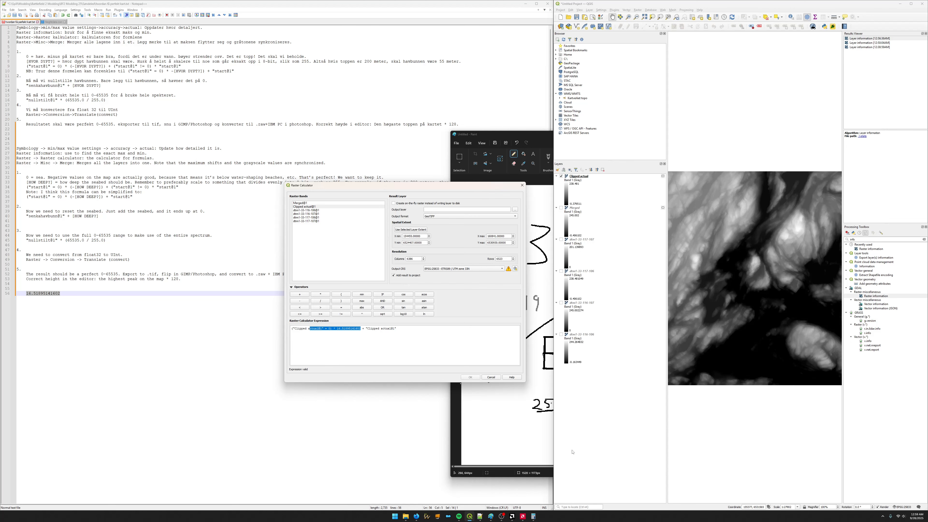
pyautogui.click(545, 470)
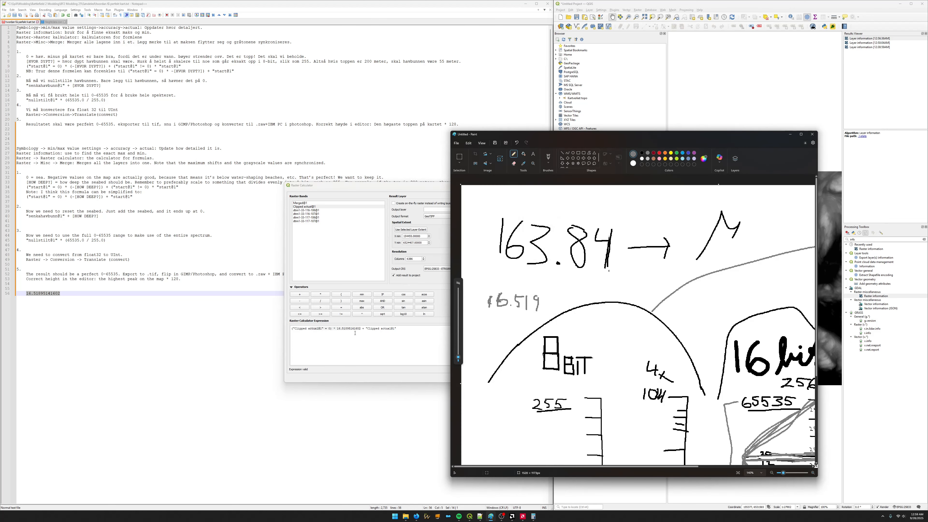
pyautogui.moveTo(605, 137)
pyautogui.mouseDown()
pyautogui.moveTo(410, 105)
pyautogui.moveTo(360, 108)
pyautogui.moveTo(642, 144)
pyautogui.mouseUp()
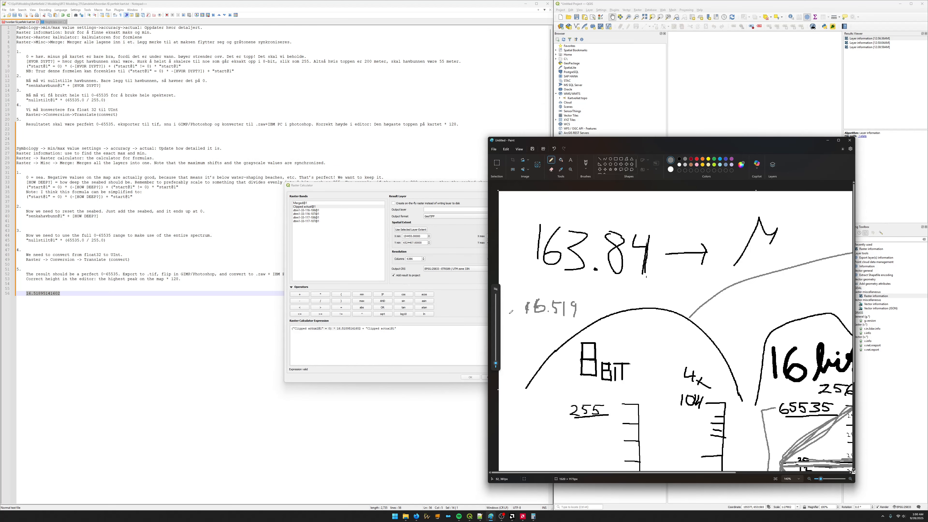
# Make the depth negative in the Raster Calculator expression, -16.51895141602, and bring up Calculator beneath it for comparison.
pyautogui.click(339, 329)
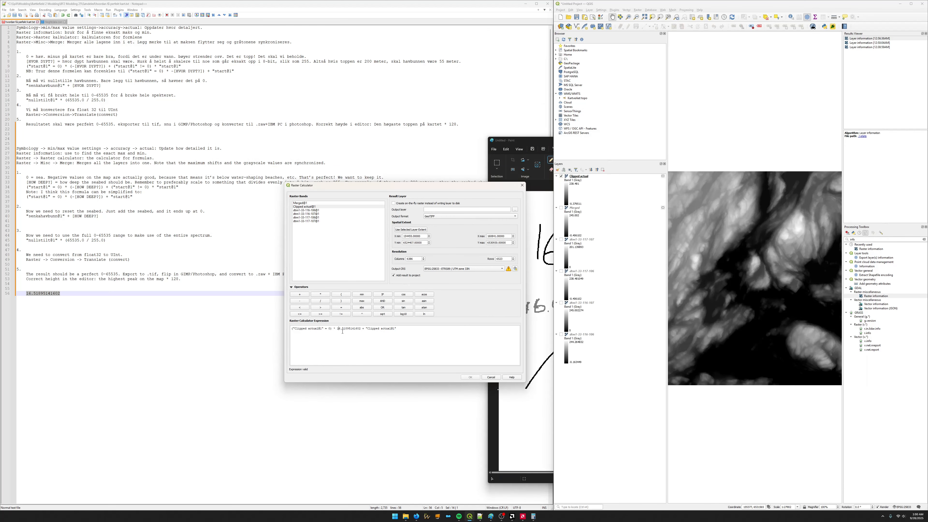
pyautogui.write('-')
pyautogui.click(534, 516)
pyautogui.moveTo(347, 259); pyautogui.dragTo(399, 417)
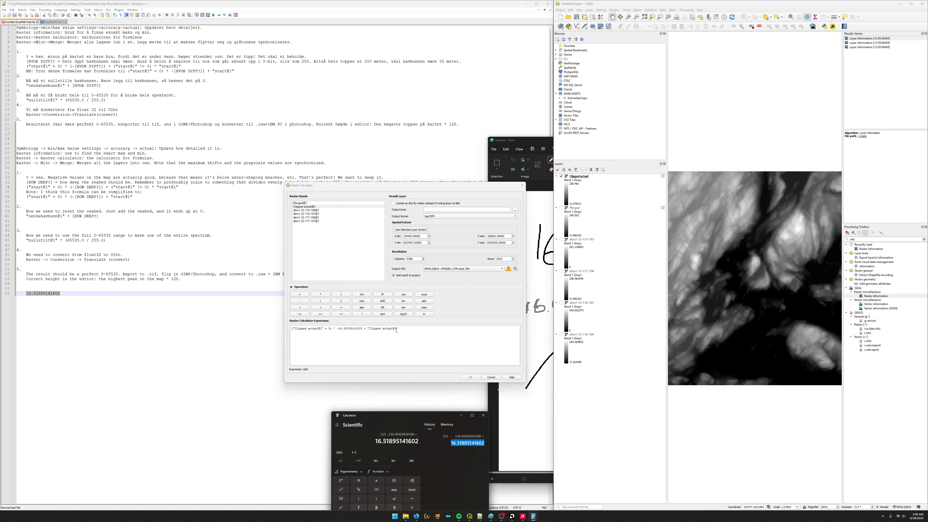
pyautogui.click(405, 331)
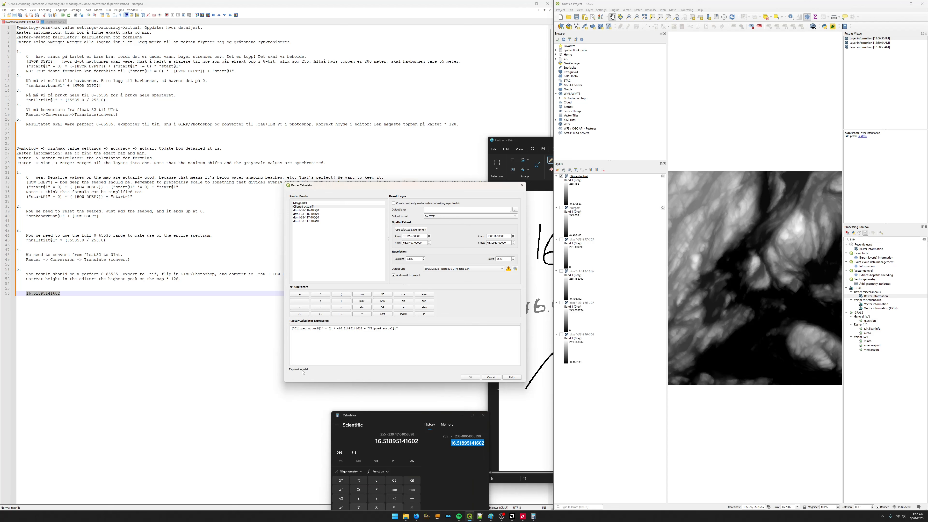
# Set the output layer to depthimplemented in the debug folder and run the raster calculation.
pyautogui.click(515, 209)
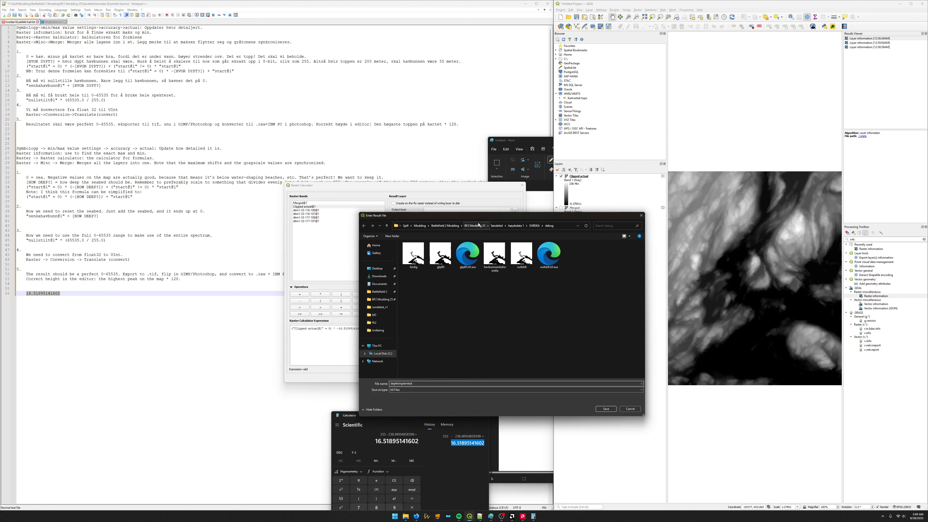
pyautogui.moveTo(453, 215); pyautogui.dragTo(475, 187)
pyautogui.click(608, 382)
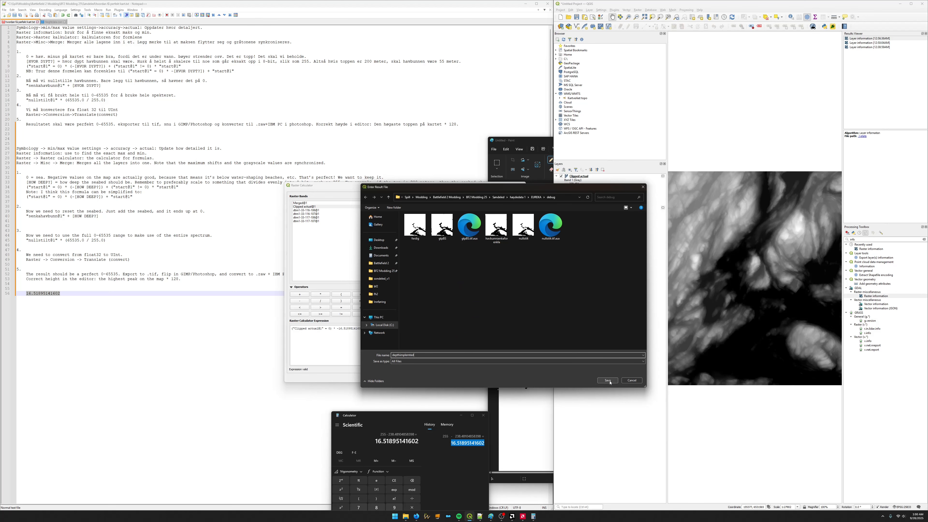
pyautogui.click(608, 381)
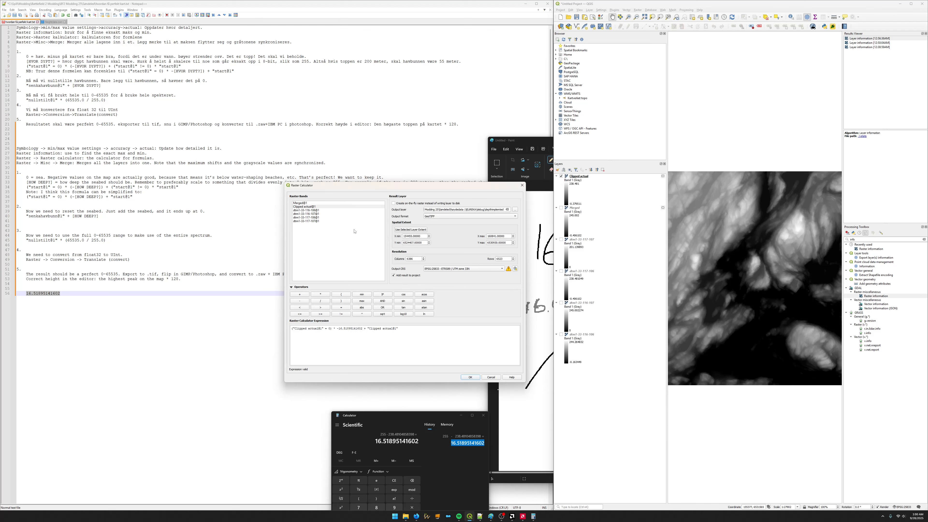
pyautogui.click(475, 378)
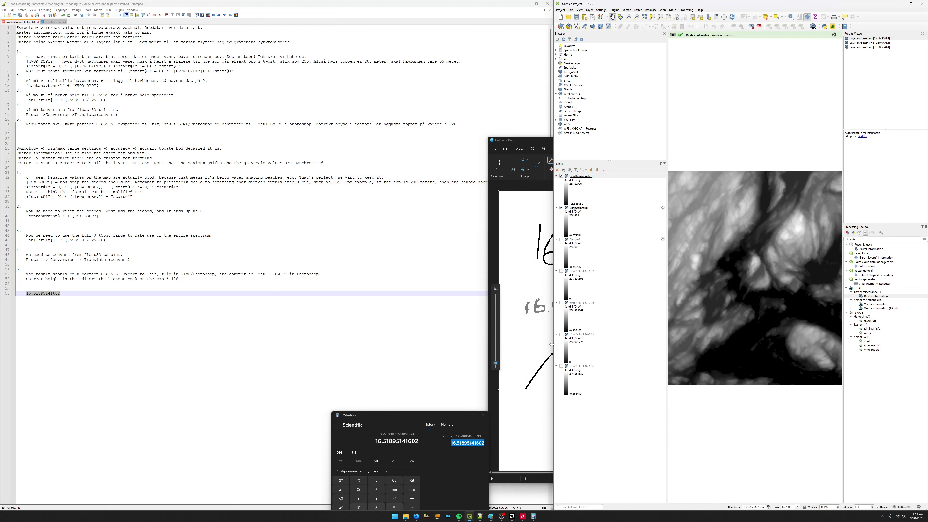
# Widen the QGIS window and switch the new depth layer's visibility repeatedly to compare it with Clipped actual across the whole map.
pyautogui.moveTo(551, 345); pyautogui.dragTo(345, 300)
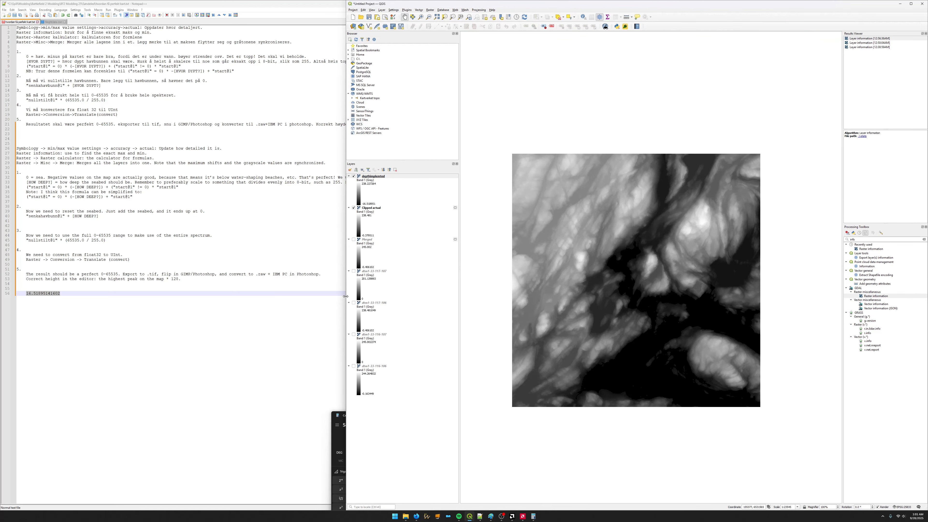
pyautogui.click(354, 176)
pyautogui.click(353, 176)
pyautogui.click(354, 176)
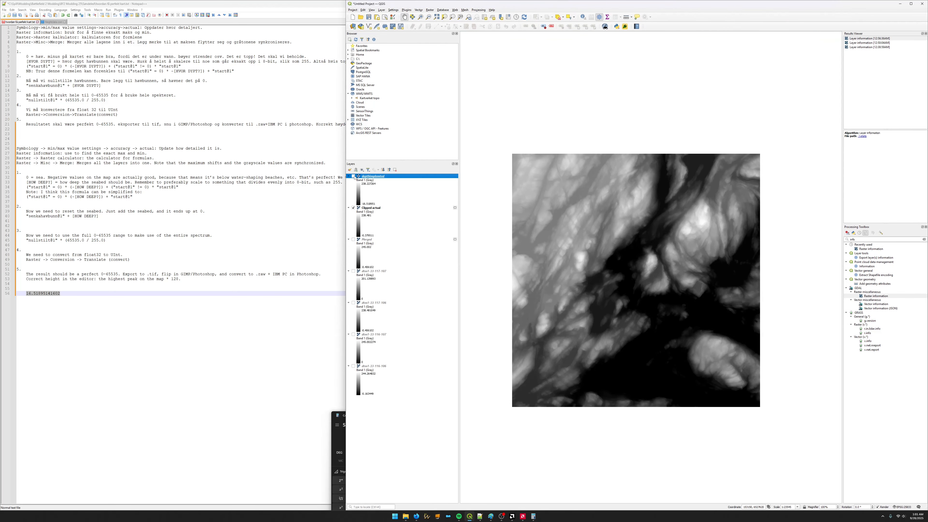
pyautogui.click(354, 176)
pyautogui.click(354, 176)
pyautogui.click(354, 177)
pyautogui.click(354, 177)
pyautogui.click(353, 176)
pyautogui.click(354, 177)
pyautogui.click(354, 176)
# Compare the coastlines and small islands up close with the new depth layer hidden and shown, leaving it visible.
pyautogui.scroll(2, 725, 332)
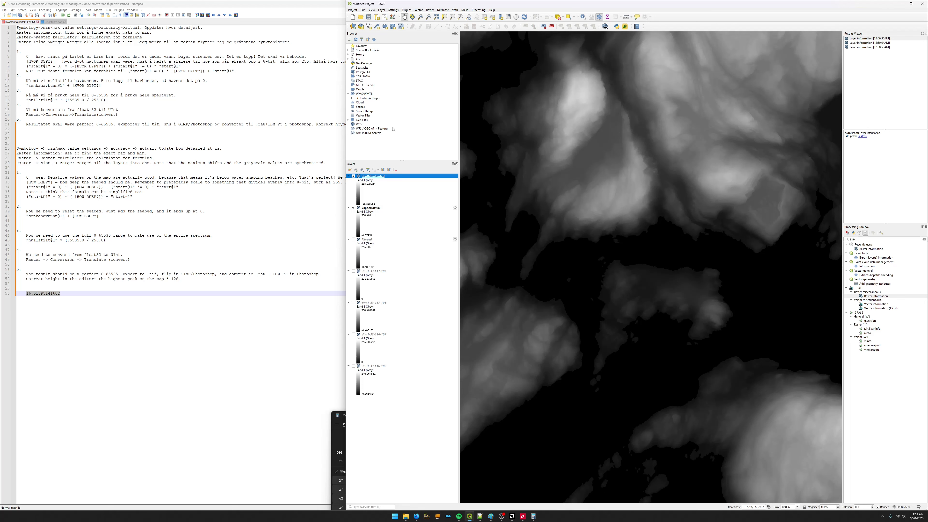
pyautogui.click(353, 176)
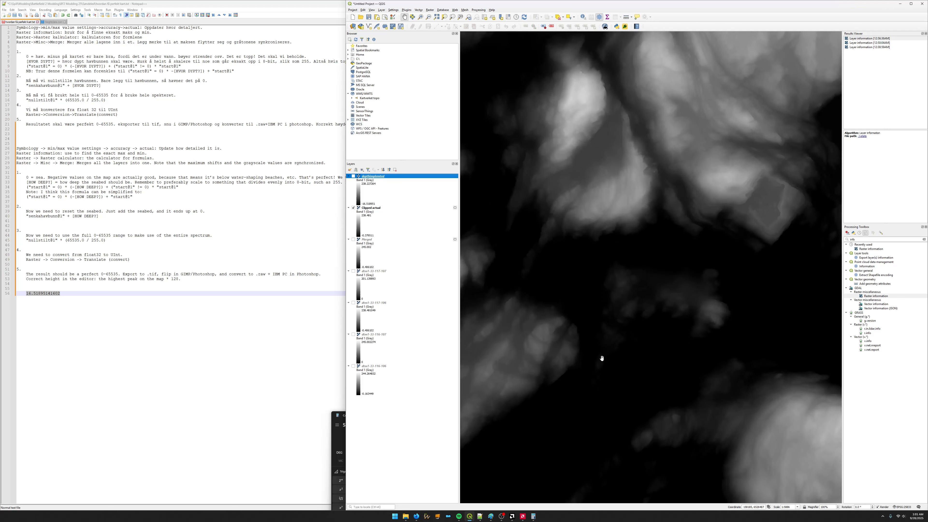
pyautogui.click(353, 176)
pyautogui.click(353, 176)
pyautogui.click(353, 176)
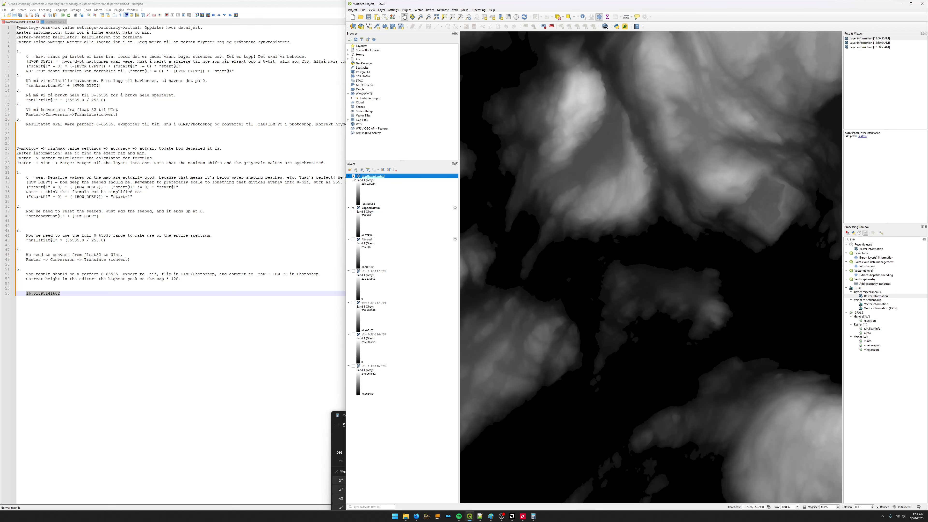
pyautogui.click(353, 176)
pyautogui.click(353, 177)
pyautogui.click(353, 176)
pyautogui.scroll(1, 669, 397)
pyautogui.moveTo(594, 346); pyautogui.dragTo(663, 365)
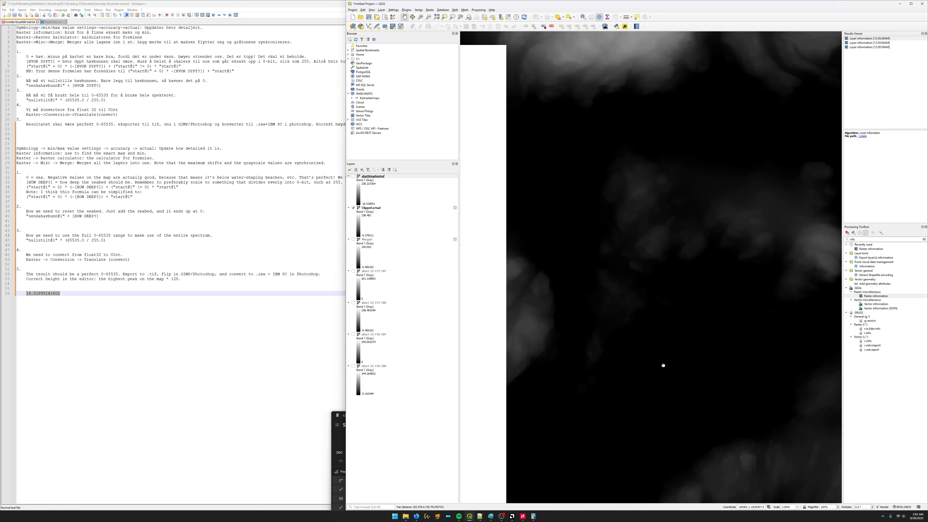
pyautogui.click(353, 176)
pyautogui.click(353, 176)
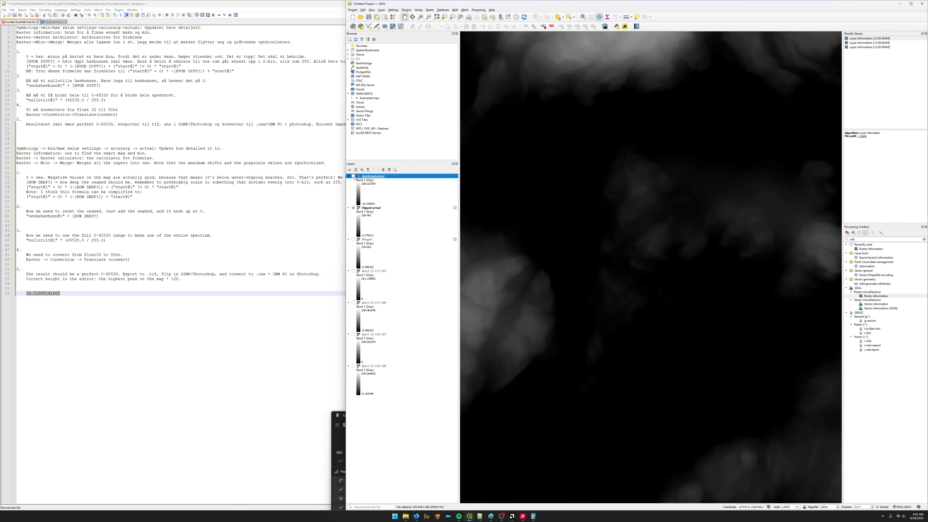
pyautogui.click(353, 176)
pyautogui.scroll(-1, 687, 362)
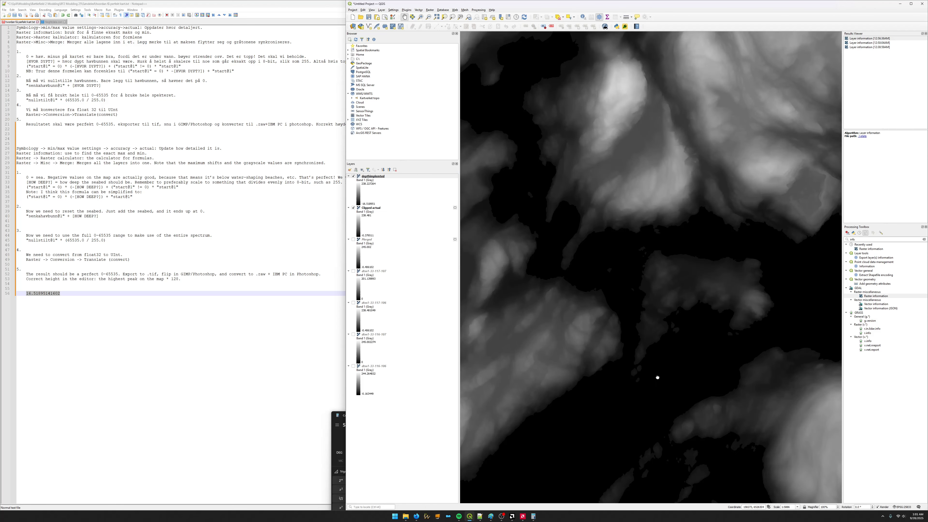
pyautogui.moveTo(658, 378); pyautogui.dragTo(672, 339)
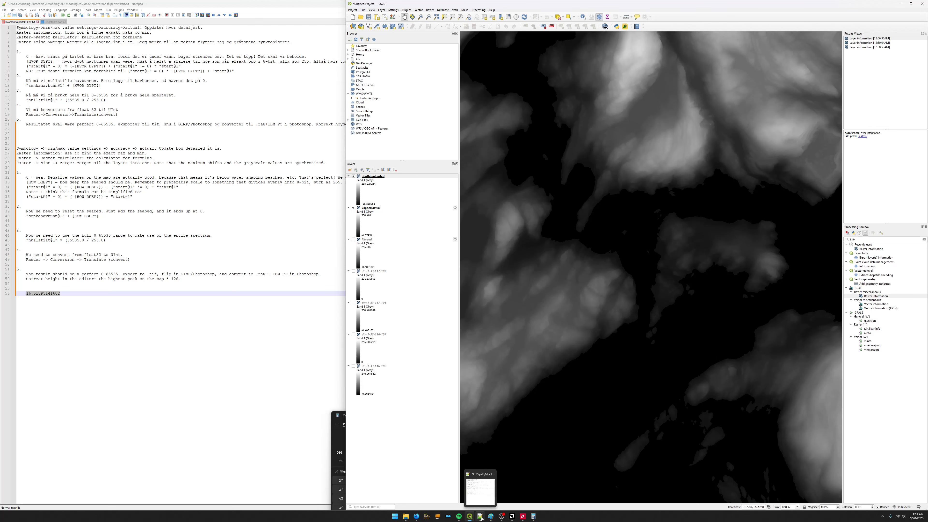
# Show the Paint sketch full screen, trace a short stroke at the middle of the 16-bit scale, and minimize Paint.
pyautogui.click(489, 517)
pyautogui.scroll(-3, 640, 470)
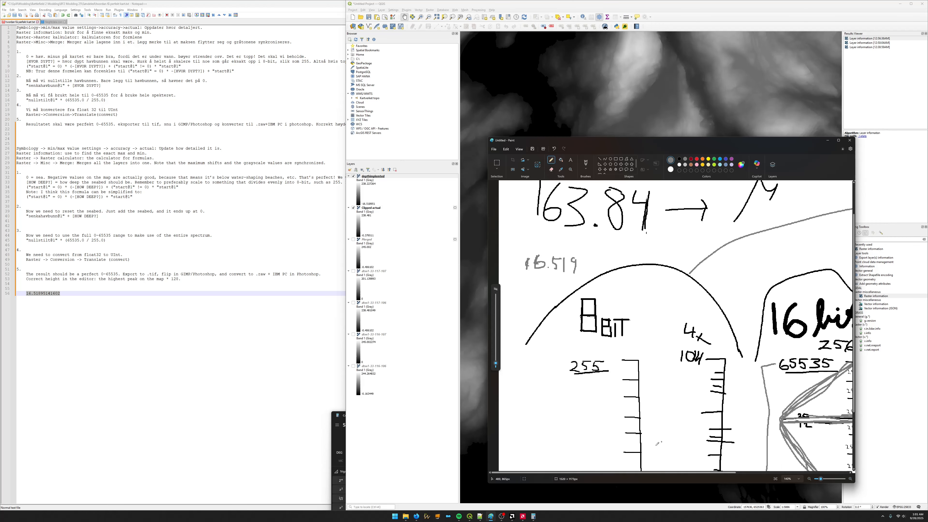
pyautogui.doubleClick(641, 144)
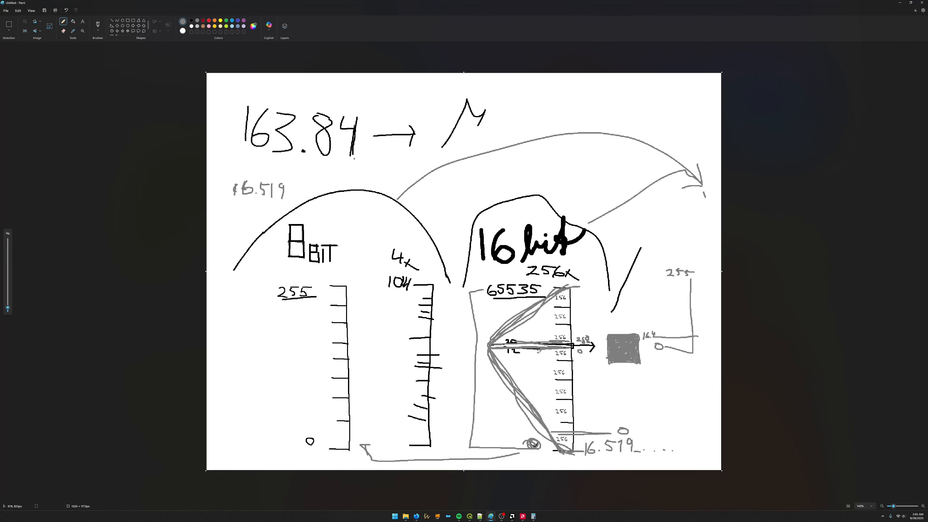
pyautogui.moveTo(545, 350); pyautogui.dragTo(569, 352)
pyautogui.click(900, 2)
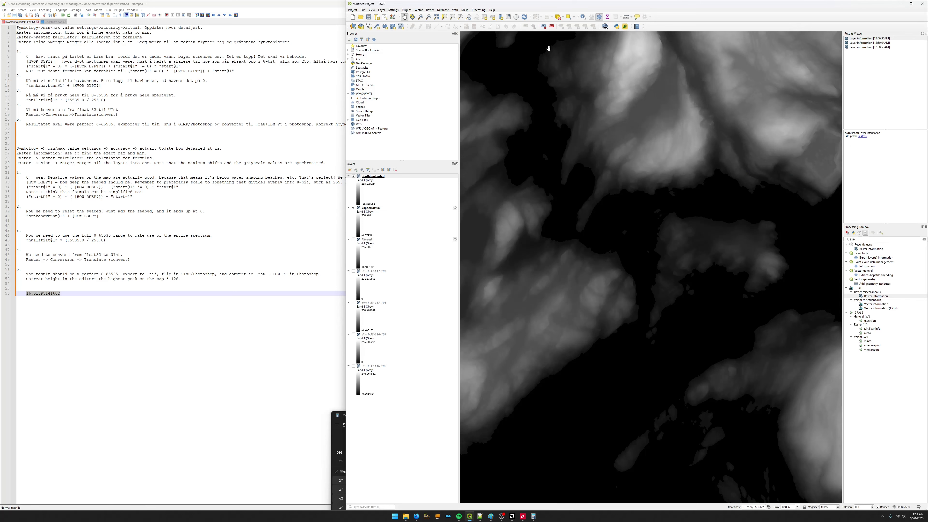
# Return to the notes and read step 2 on resetting the seabed by adding its depth.
pyautogui.click(40, 199)
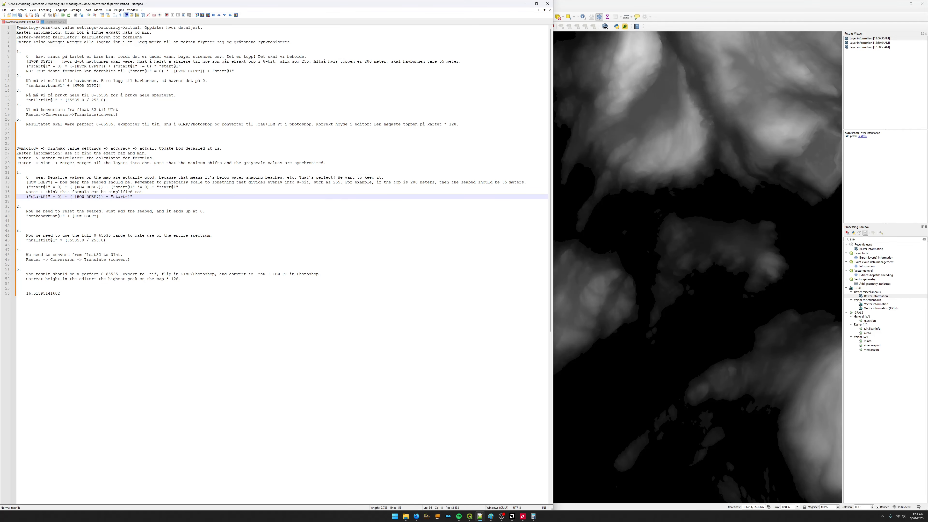
pyautogui.click(36, 206)
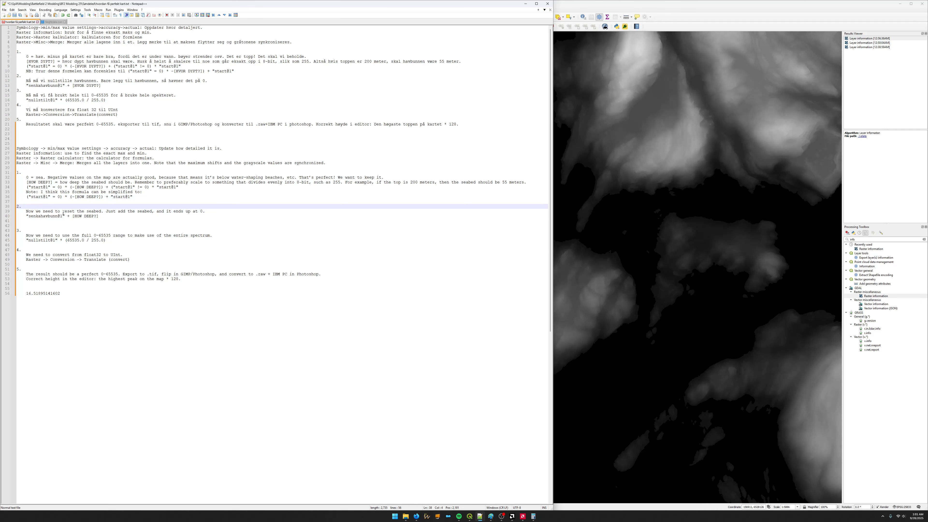
pyautogui.click(61, 212)
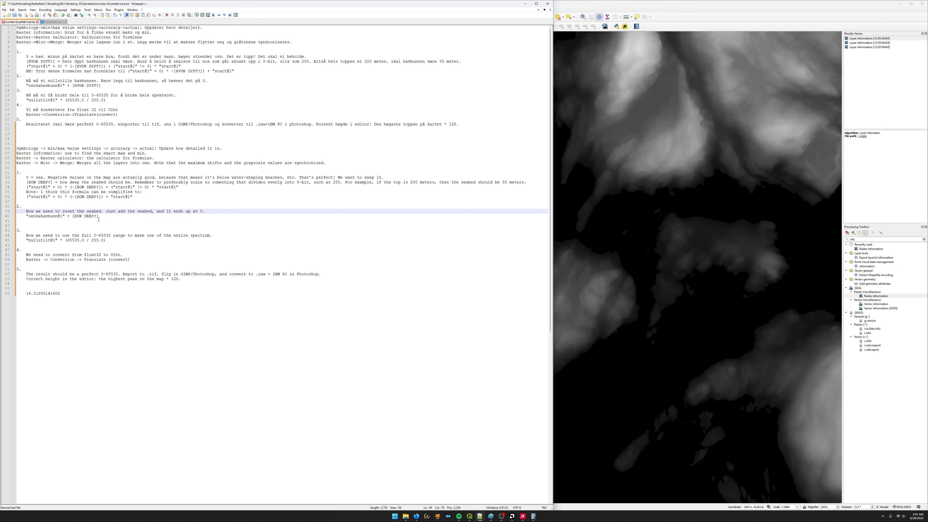
# Copy the step 2 formula "senkahavbunn@1" + [HOW DEEP?] from the notes and open the Raster Calculator in QGIS.
pyautogui.moveTo(99, 220); pyautogui.dragTo(11, 216)
pyautogui.hotkey('ctrl', 'c')
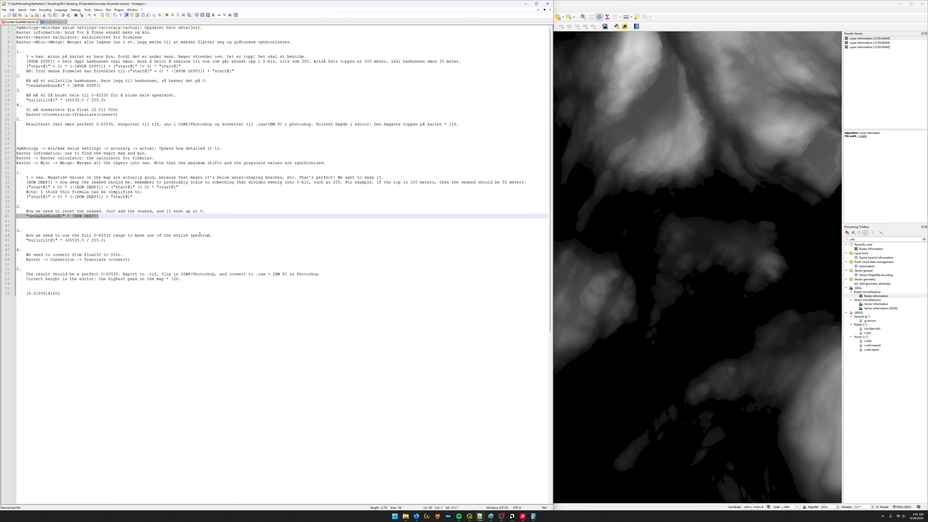
pyautogui.click(616, 2)
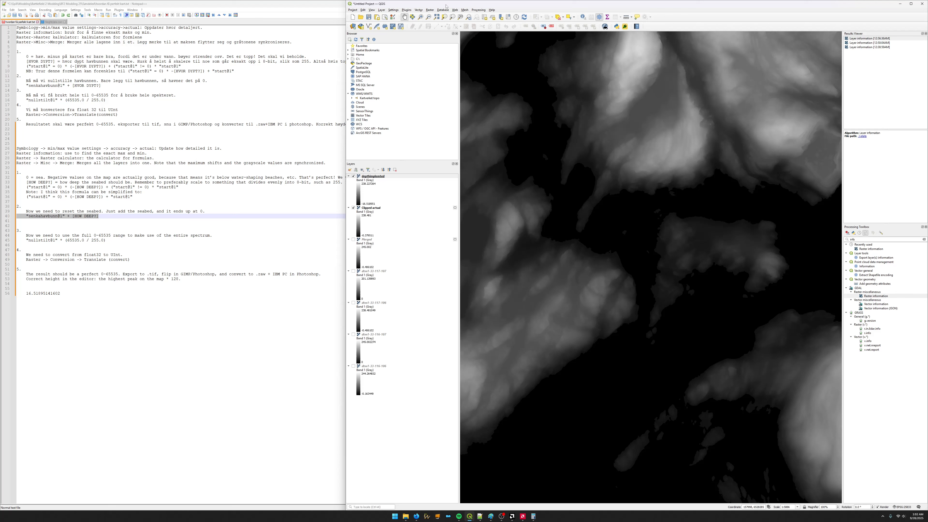
pyautogui.click(430, 10)
pyautogui.click(442, 17)
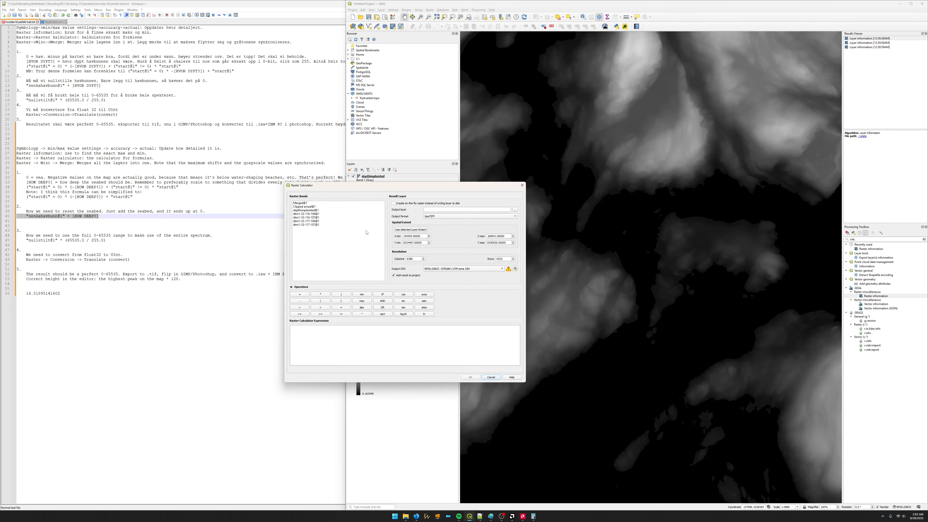
pyautogui.moveTo(428, 189); pyautogui.dragTo(581, 202)
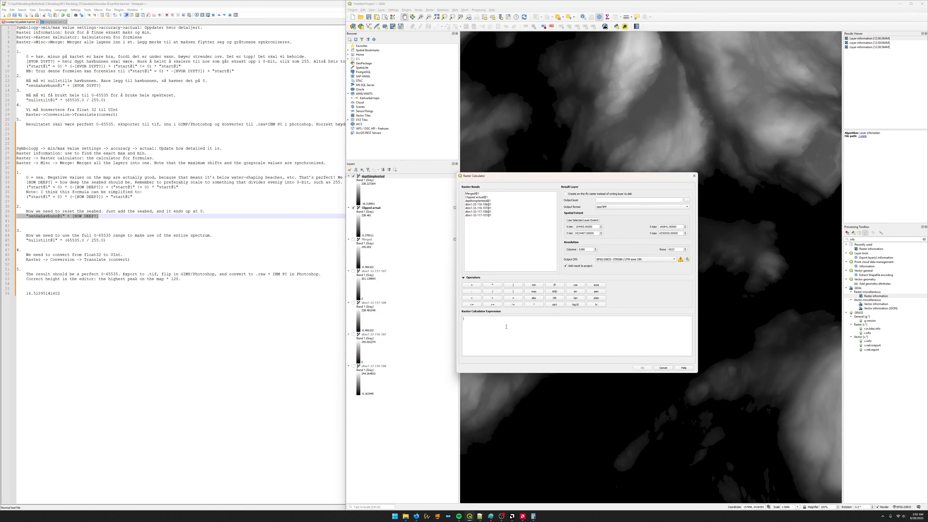
# Insert the copied formula as the calculator expression and replace its "senkahavbunn@1" placeholder with the depthimplemented@1 band.
pyautogui.hotkey('ctrl', 'v')
pyautogui.press('Delete')
pyautogui.doubleClick(476, 202)
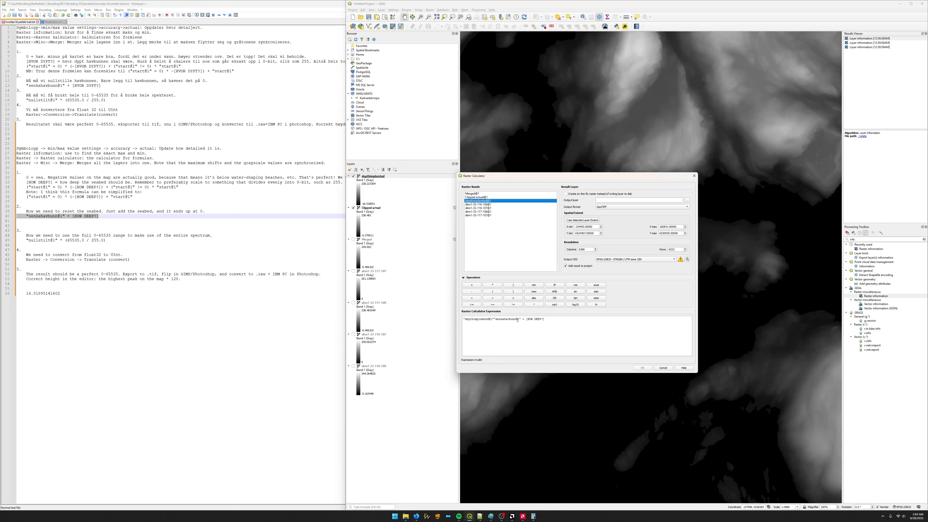
pyautogui.moveTo(521, 319); pyautogui.dragTo(494, 319)
pyautogui.press('BackSpace')
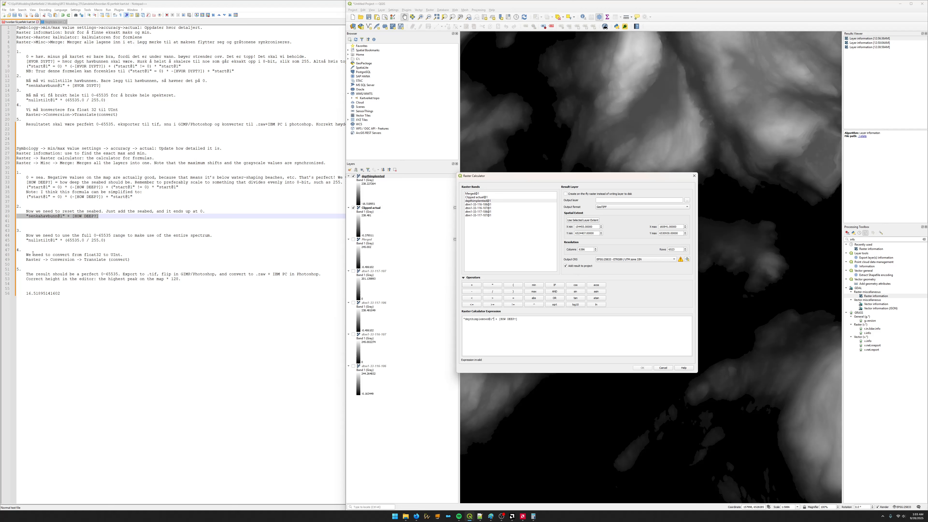
# Copy the seabed depth 16.51895141602 from the notes and substitute it for [HOW DEEP?] in the calculator expression.
pyautogui.moveTo(60, 293); pyautogui.dragTo(26, 293)
pyautogui.hotkey('ctrl', 'c')
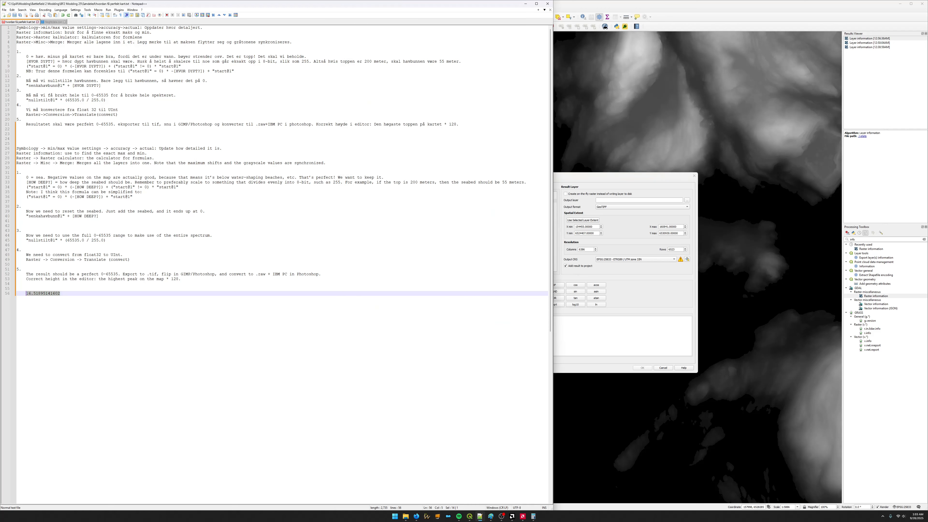
pyautogui.click(574, 178)
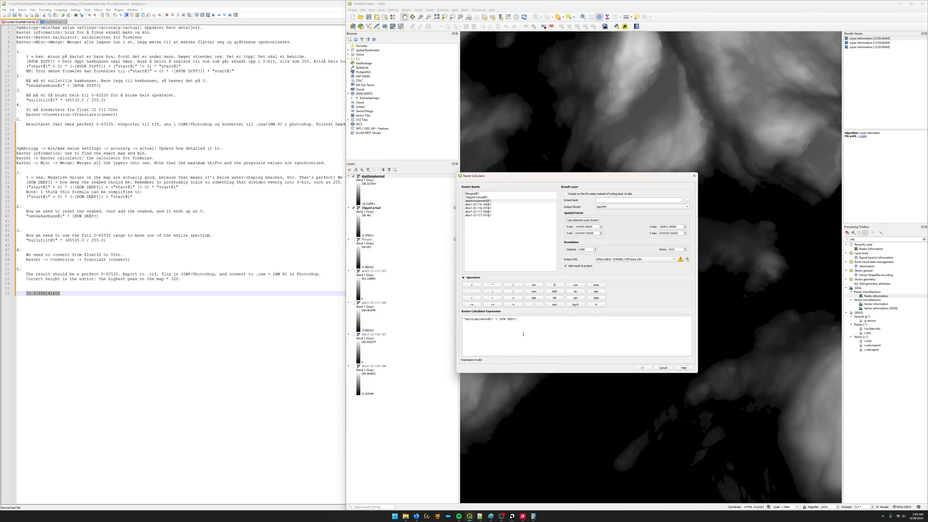
pyautogui.moveTo(519, 319); pyautogui.dragTo(499, 320)
pyautogui.hotkey('ctrl', 'v')
# Copy the complete seabed-reset expression and close the Raster Calculator without running it.
pyautogui.hotkey('ctrl', 'a')
pyautogui.hotkey('ctrl', 'c')
pyautogui.click(658, 367)
# Set the min/max accuracy of the depthimplemented layer's symbology to Actual (slower) and apply it.
pyautogui.rightClick(368, 177)
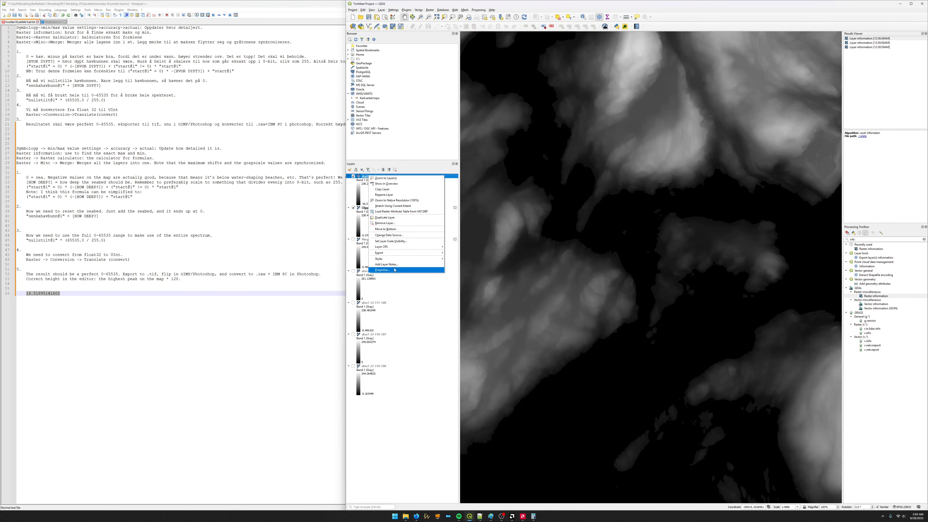
pyautogui.click(380, 269)
pyautogui.click(561, 231)
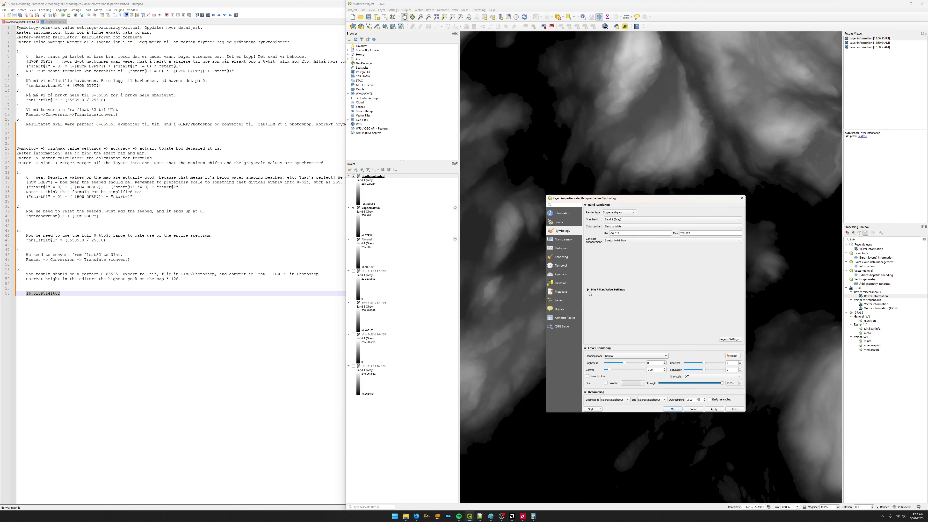
pyautogui.click(589, 290)
pyautogui.click(658, 311)
pyautogui.click(658, 317)
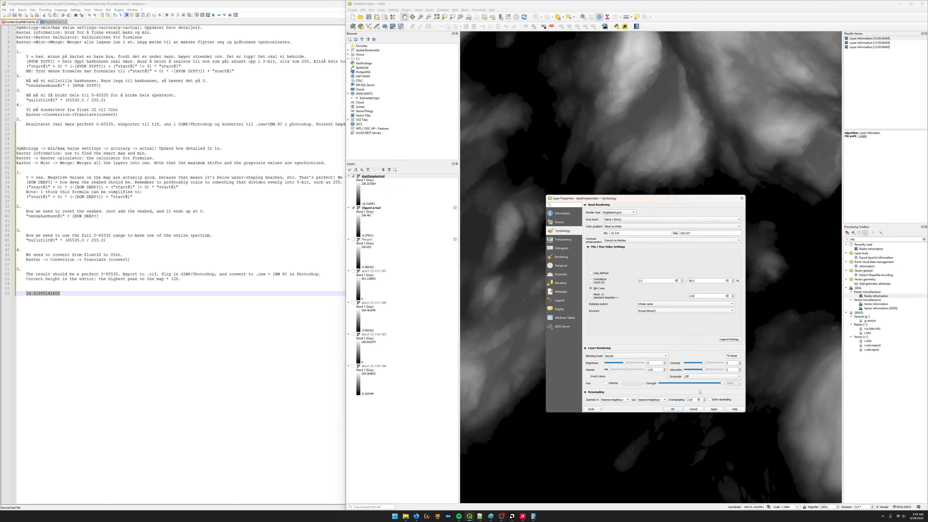
pyautogui.click(672, 410)
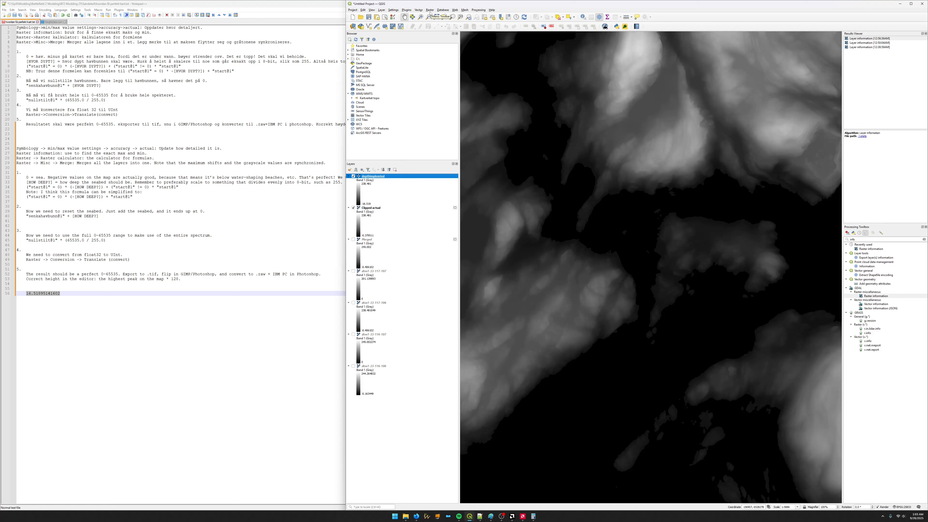
# Reopen the Raster Calculator and enter the copied expression that adds 16.51895141602 to depthimplemented@1.
pyautogui.click(430, 10)
pyautogui.click(442, 15)
pyautogui.hotkey('ctrl', 'v')
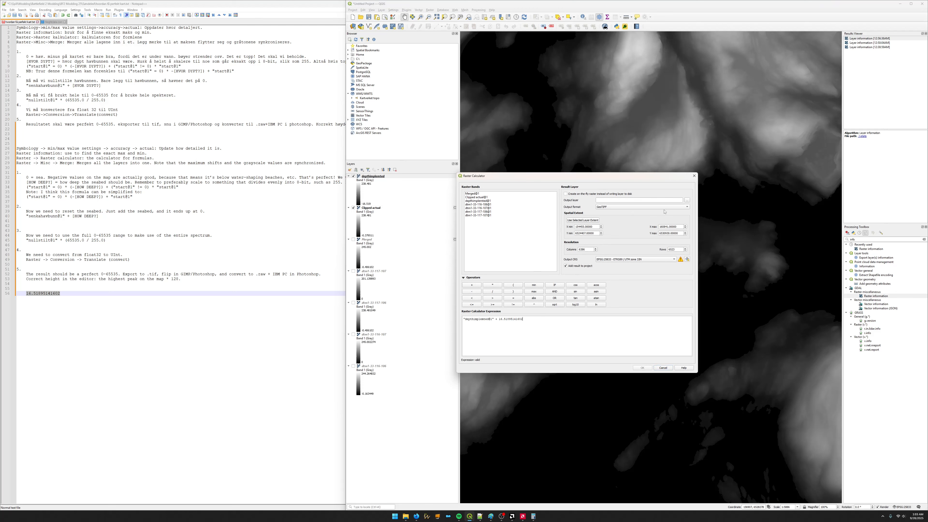
# Set the output file to depthzeroed in the debug folder and run the raster calculation.
pyautogui.click(687, 200)
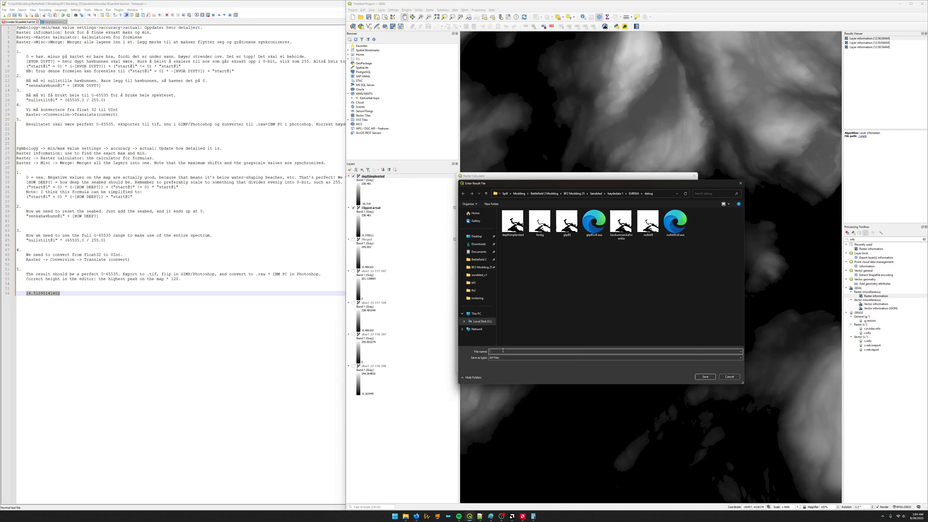
pyautogui.write('depot')
pyautogui.press('BackSpace')
pyautogui.press('BackSpace')
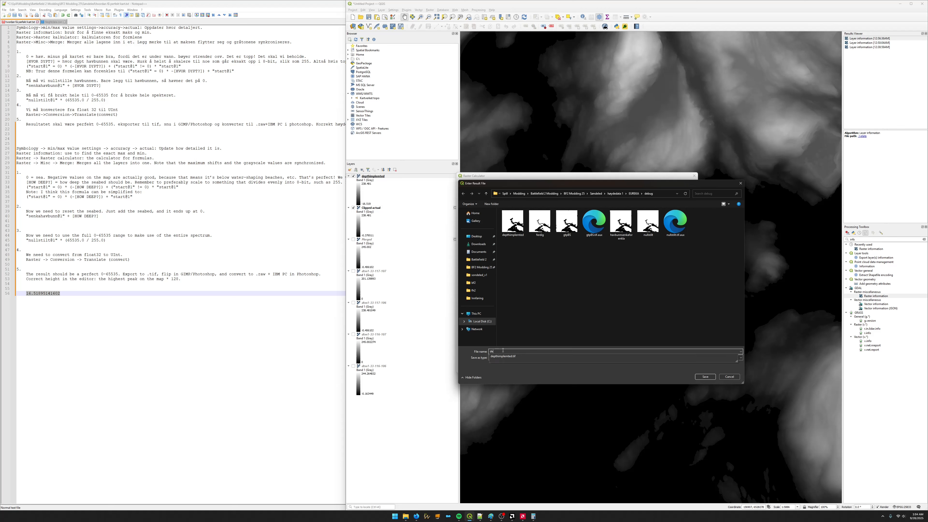
pyautogui.write('epth')
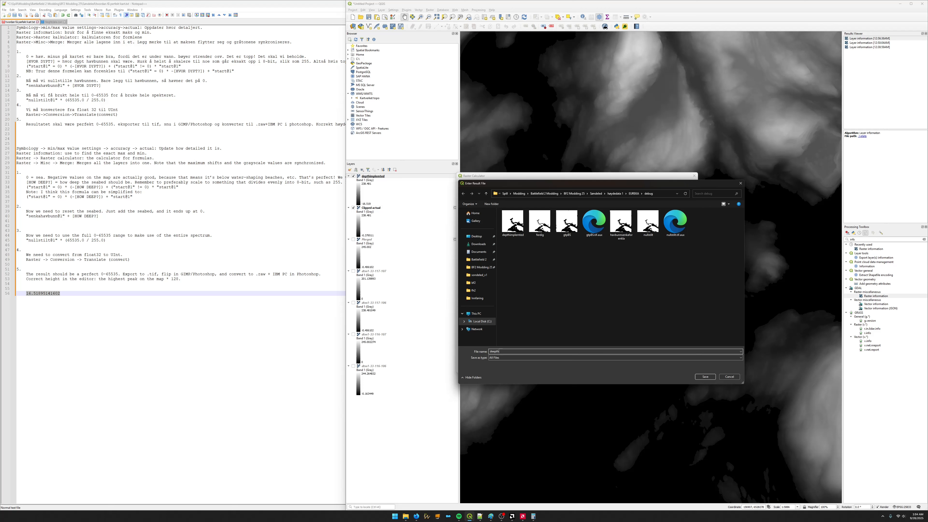
pyautogui.press('BackSpace')
pyautogui.write('pth2')
pyautogui.write('zeroed')
pyautogui.click(705, 377)
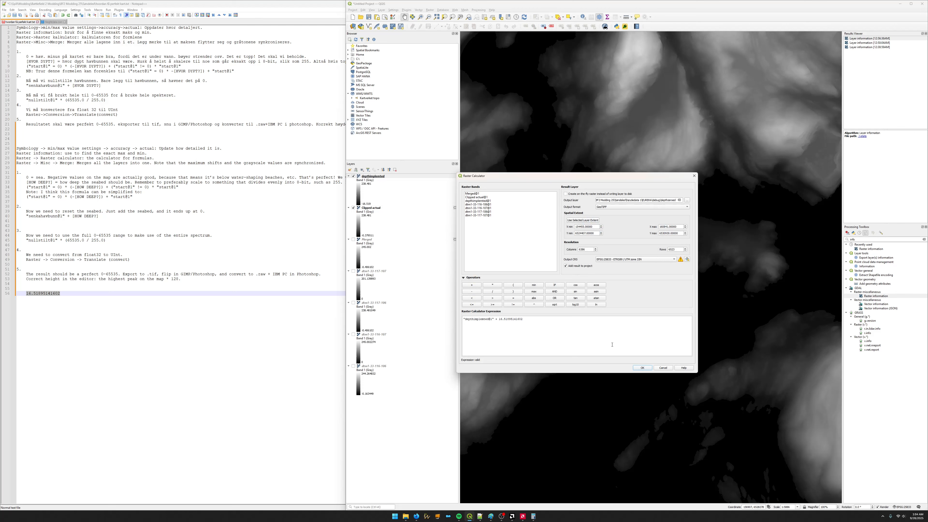
pyautogui.moveTo(537, 176); pyautogui.dragTo(492, 224)
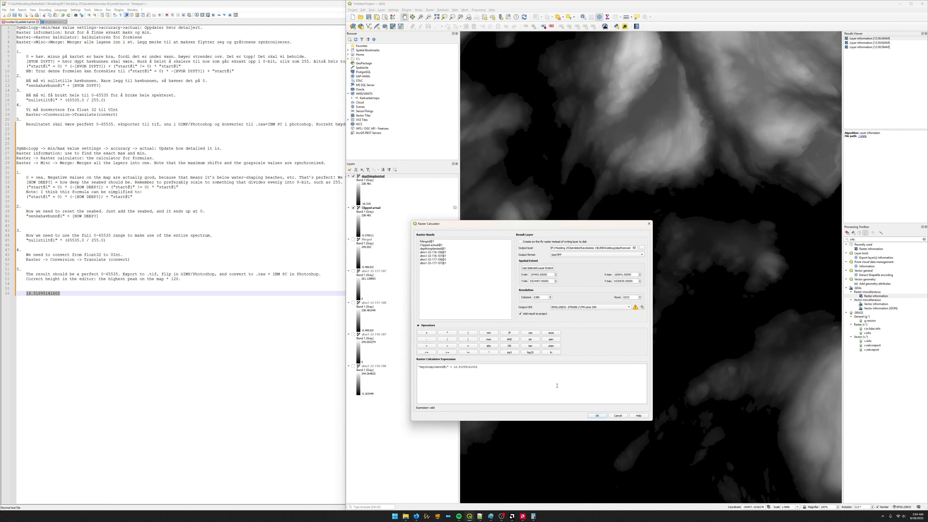
pyautogui.click(603, 417)
pyautogui.click(597, 416)
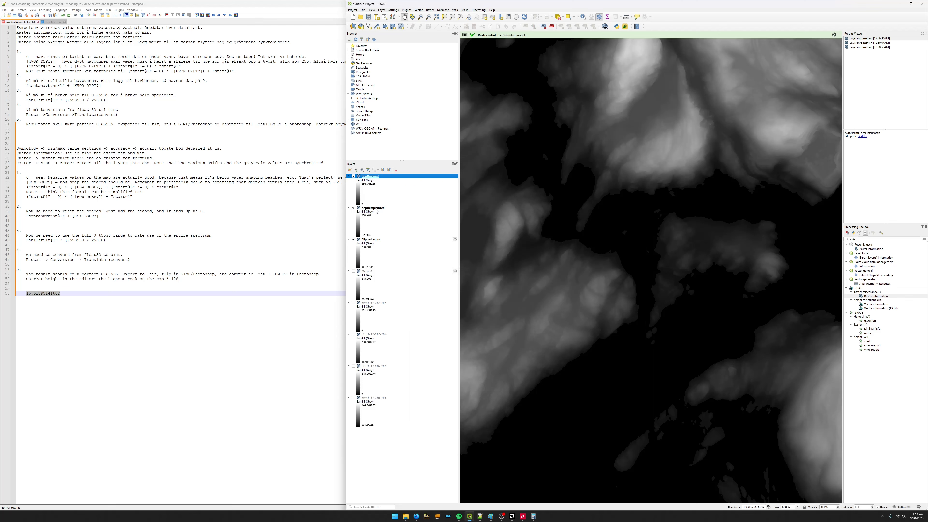
# Hide the depthimplemented and Clipped actual layers so that only depthzeroed is shown on the map.
pyautogui.click(380, 194)
pyautogui.click(353, 207)
pyautogui.click(354, 239)
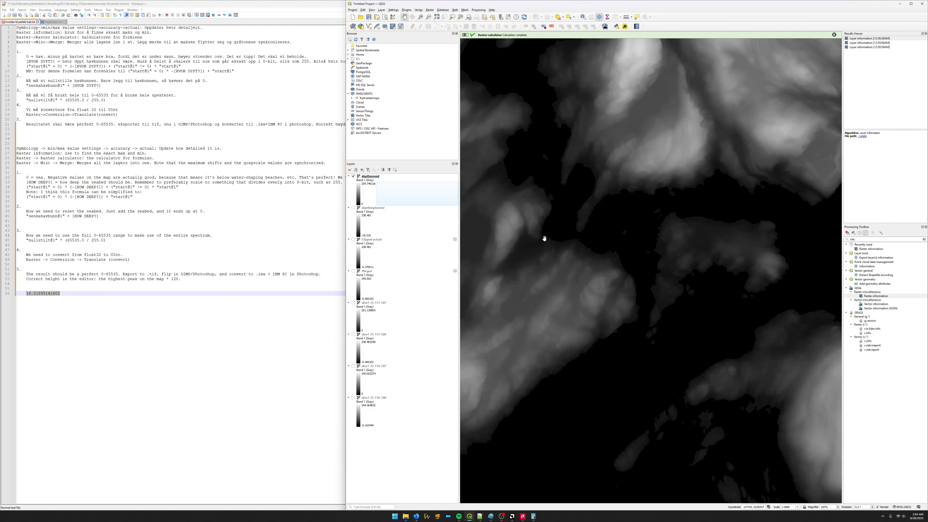
pyautogui.moveTo(544, 239); pyautogui.dragTo(578, 269)
pyautogui.scroll(-1, 574, 243)
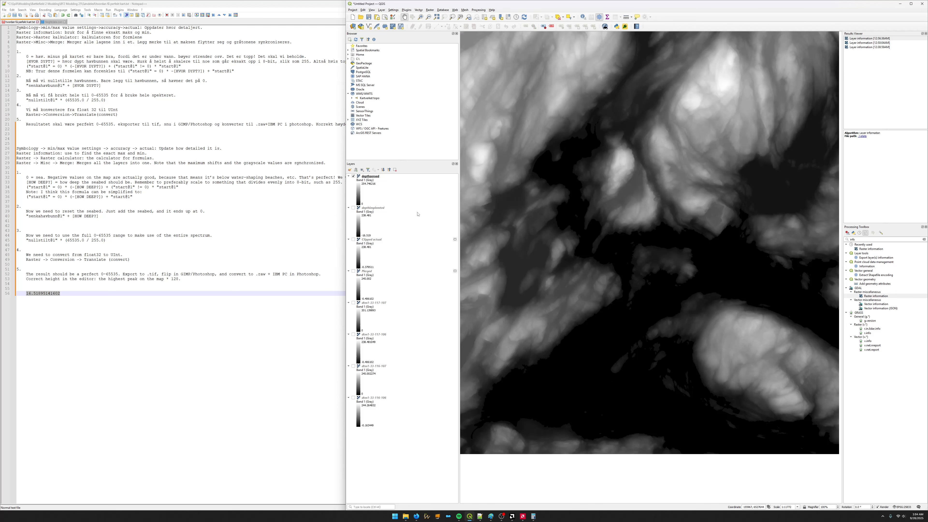
pyautogui.moveTo(463, 195); pyautogui.dragTo(480, 207)
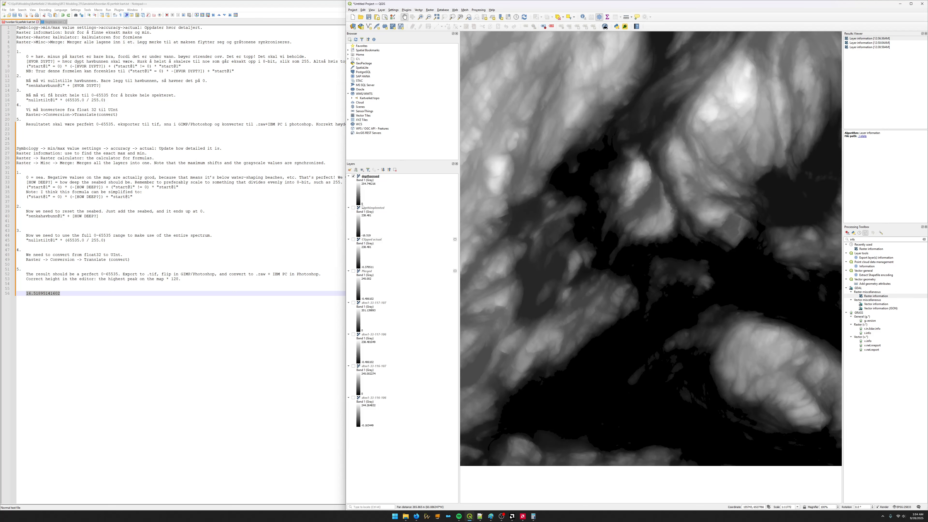
# Set the min/max accuracy of the depthzeroed layer's symbology to Actual (slower) and apply it.
pyautogui.rightClick(366, 176)
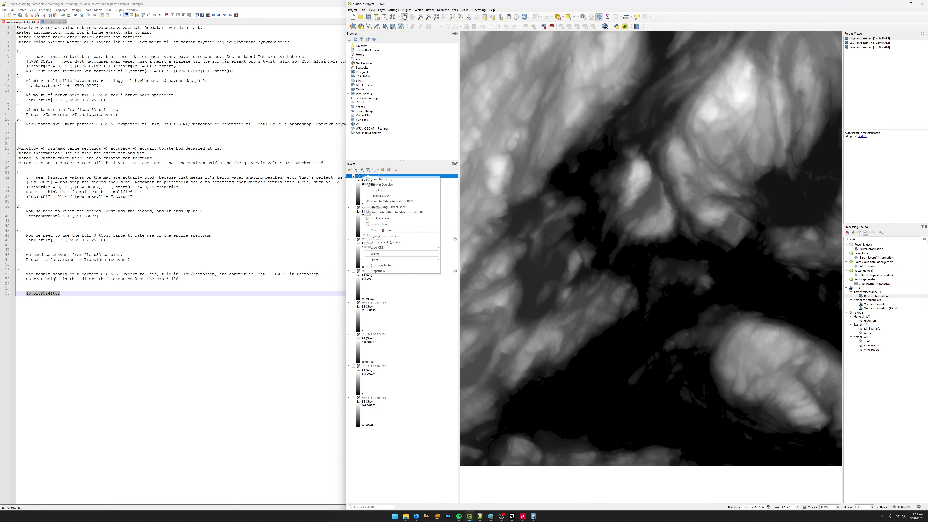
pyautogui.click(380, 271)
pyautogui.click(564, 239)
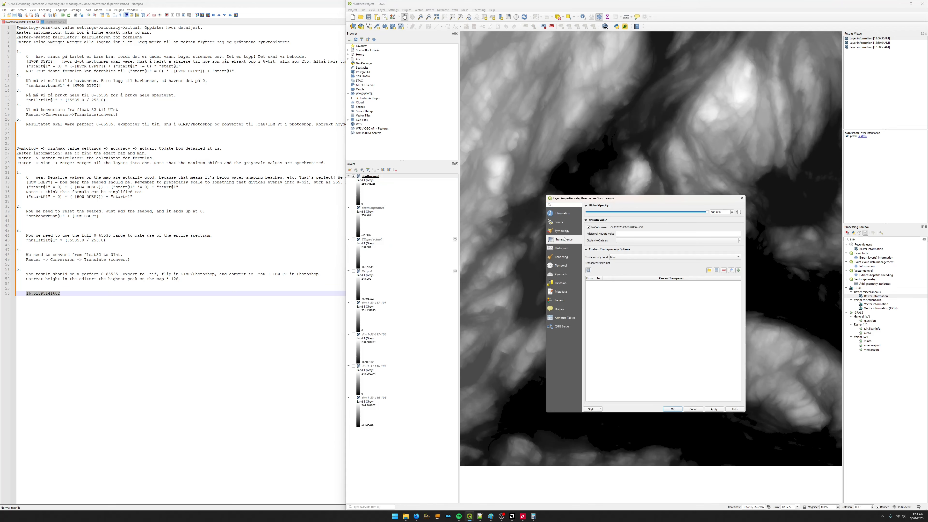
pyautogui.click(562, 231)
pyautogui.click(651, 311)
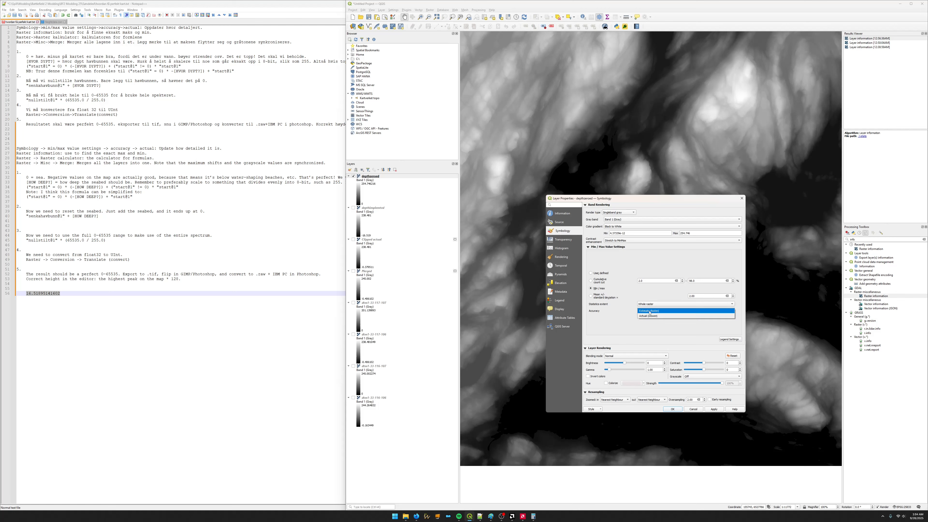
pyautogui.click(651, 316)
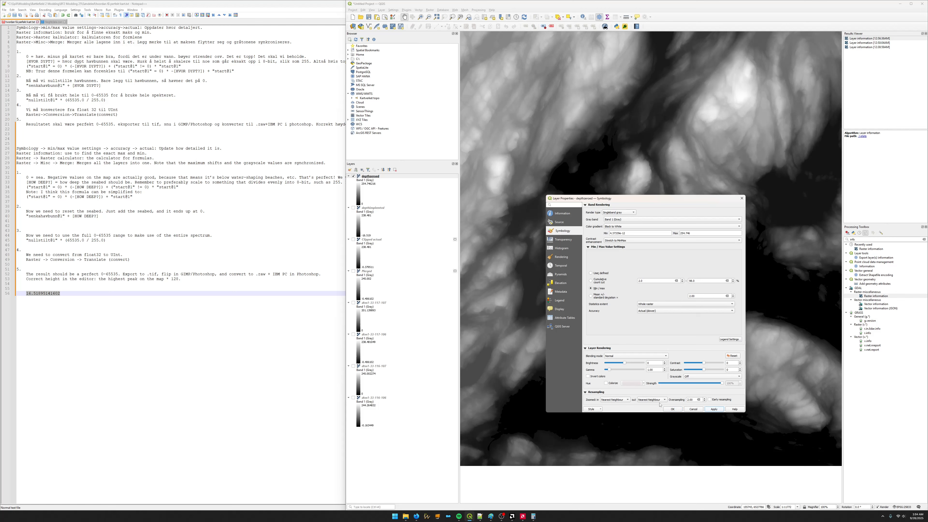
pyautogui.click(674, 411)
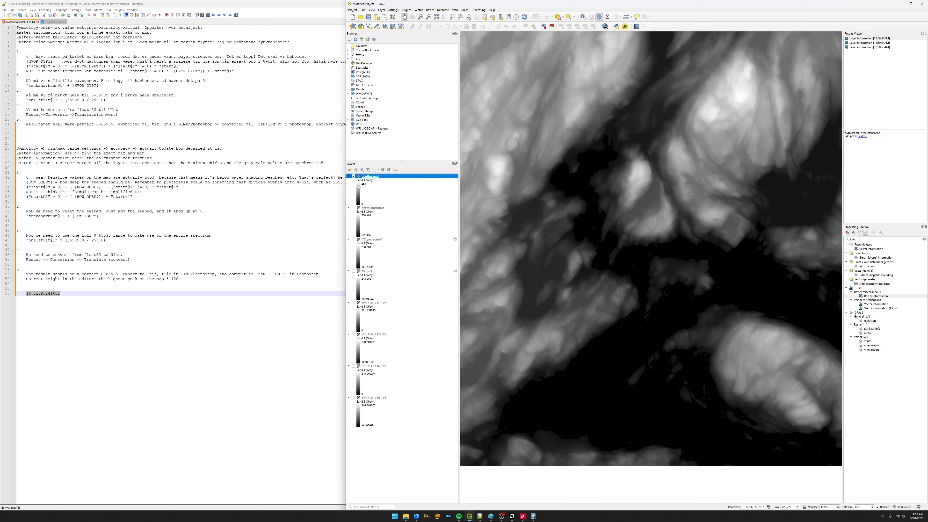
# Examine the seabed, coastlines and highest peaks of the depthzeroed layer across the map.
pyautogui.moveTo(654, 303); pyautogui.dragTo(658, 268)
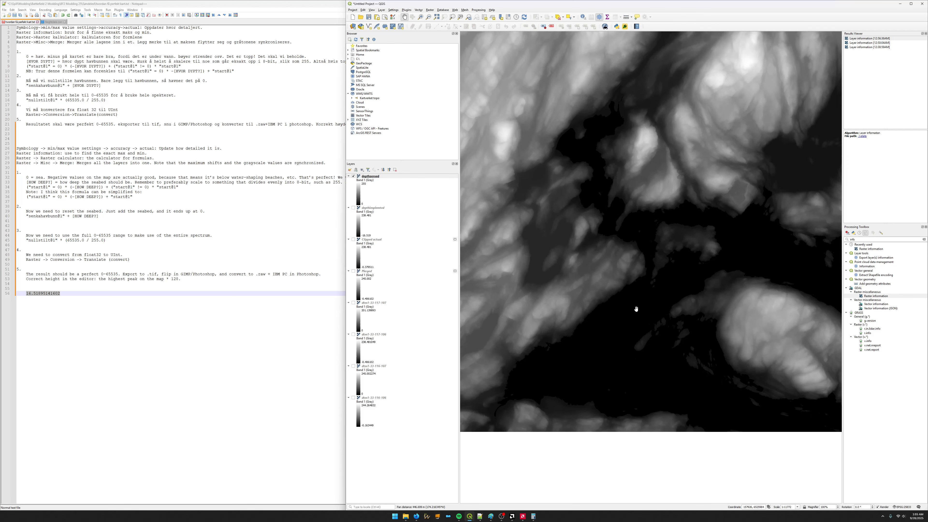
pyautogui.moveTo(618, 316); pyautogui.dragTo(613, 336)
pyautogui.moveTo(661, 291); pyautogui.dragTo(620, 353)
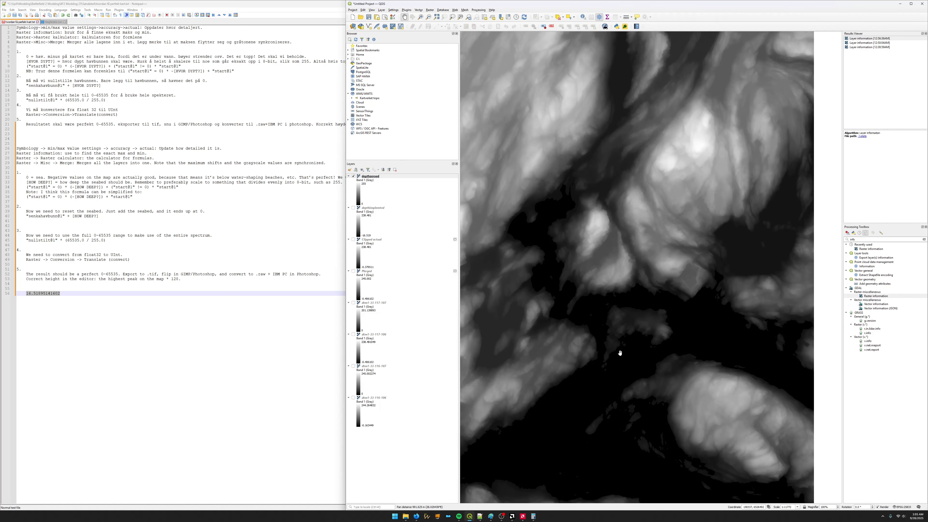
pyautogui.moveTo(705, 125); pyautogui.dragTo(673, 232)
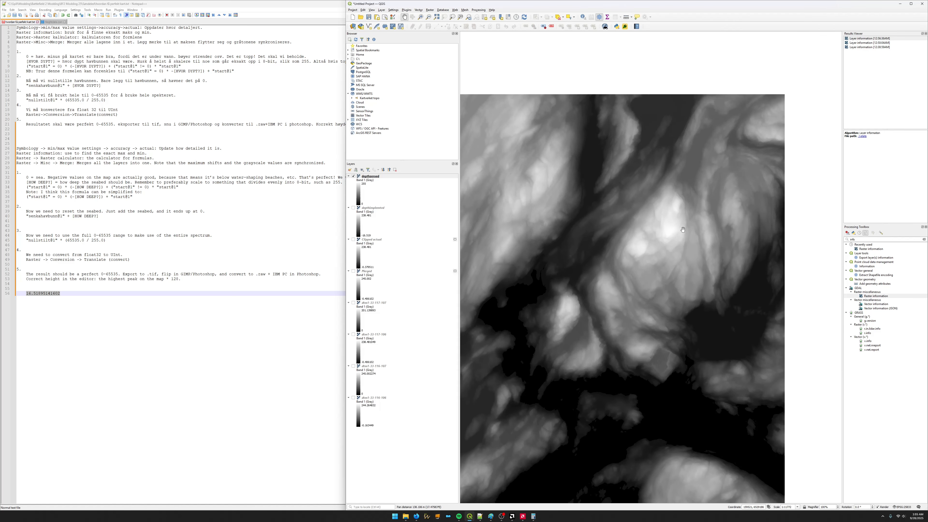
pyautogui.moveTo(631, 255); pyautogui.dragTo(665, 233)
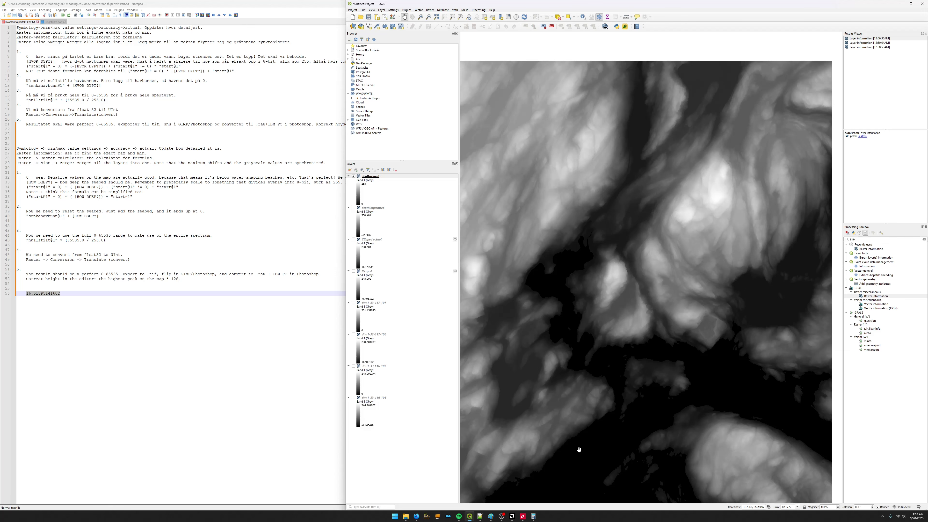
# Bring up the Paint sketch, add a short stroke near the middle of the 16-bit scale, and minimize Paint.
pyautogui.click(491, 517)
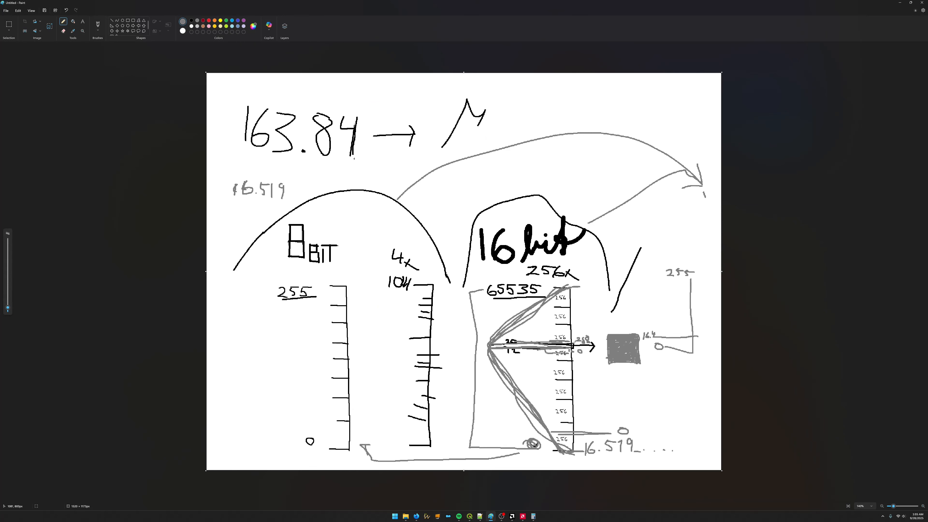
pyautogui.moveTo(568, 341); pyautogui.dragTo(571, 352)
pyautogui.click(900, 2)
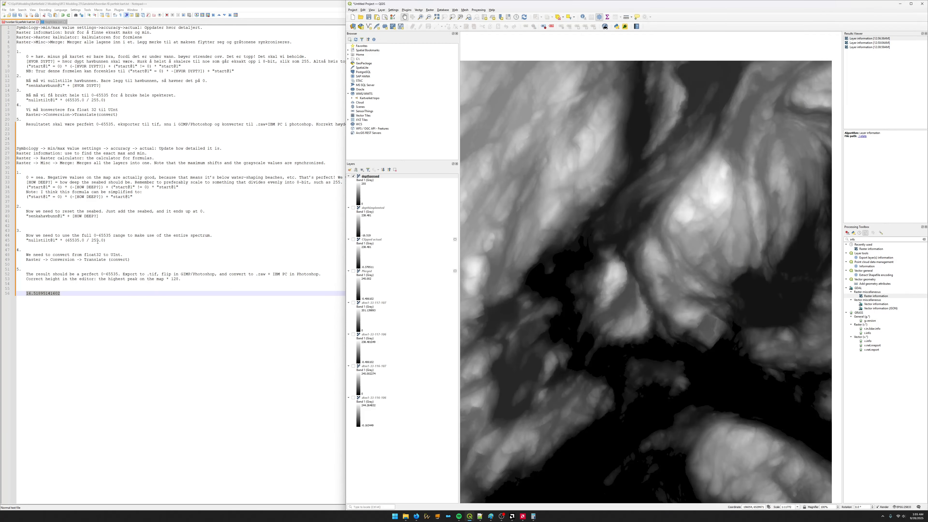
# Return to the notes, read step 3 on the full 0-65535 range, and select its formula "nullstilt@1" * (65535.0 / 255.0).
pyautogui.click(112, 243)
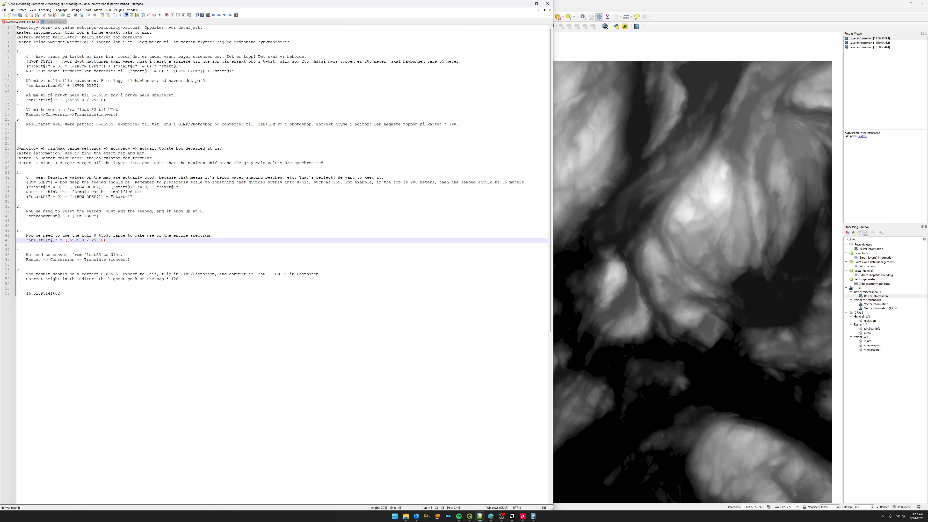
pyautogui.click(217, 236)
pyautogui.moveTo(110, 240); pyautogui.dragTo(29, 241)
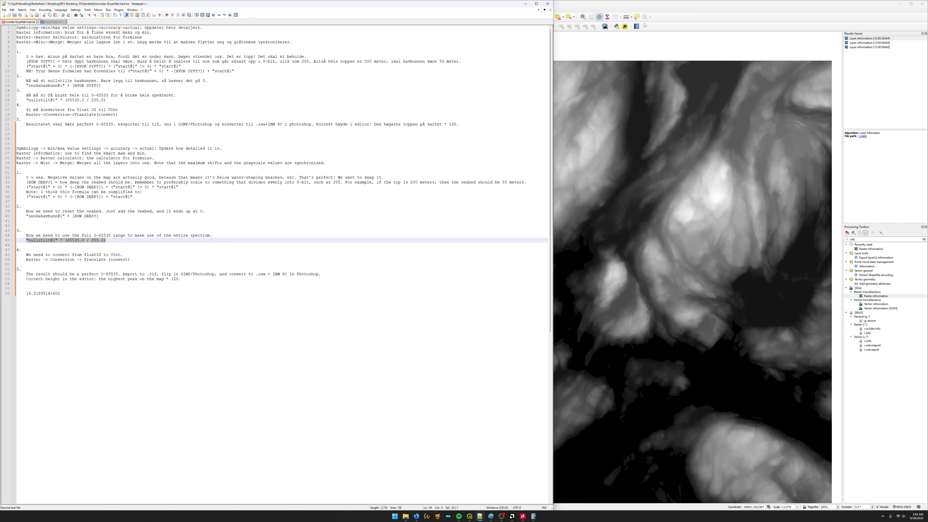
# In the Raster Calculator, enter the expression "depthzeroed@1" * (65535.0 / 255.0) based on the formula from the notes.
pyautogui.click(592, 5)
pyautogui.click(429, 10)
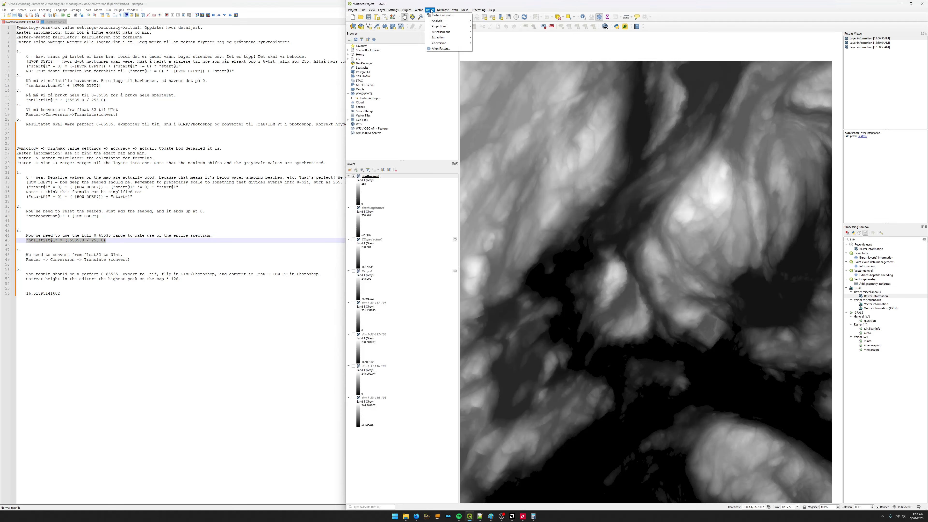
pyautogui.click(444, 15)
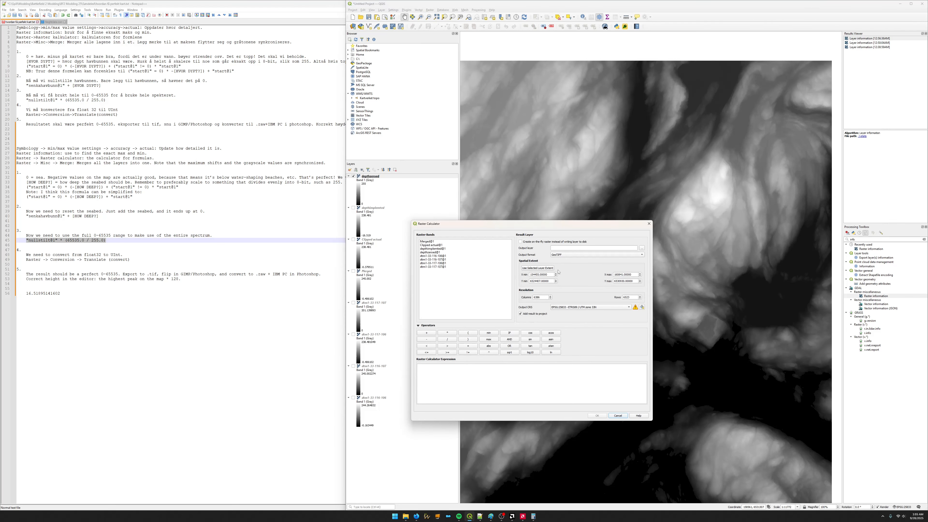
pyautogui.click(453, 368)
pyautogui.write('"nullstilt@1" * (65535.0 / 255.0)')
pyautogui.doubleClick(432, 252)
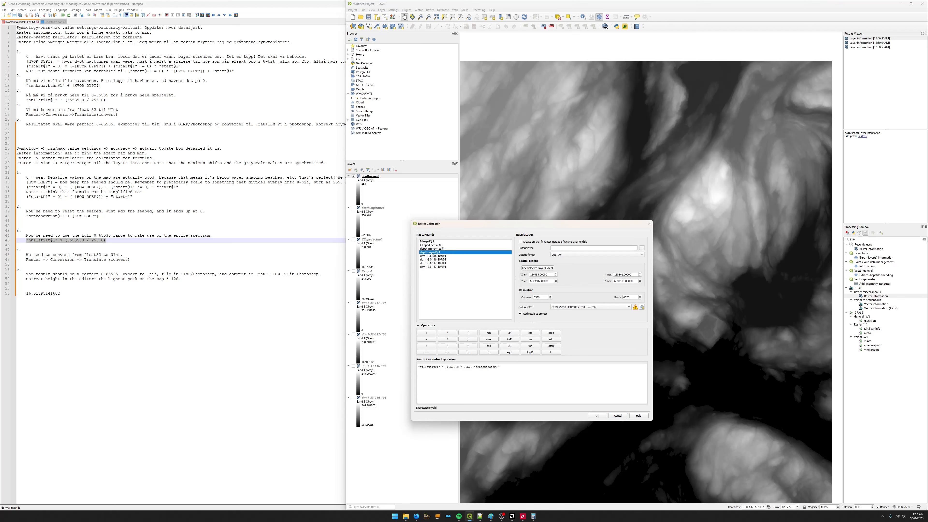
pyautogui.moveTo(499, 367); pyautogui.dragTo(414, 368)
pyautogui.press('BackSpace')
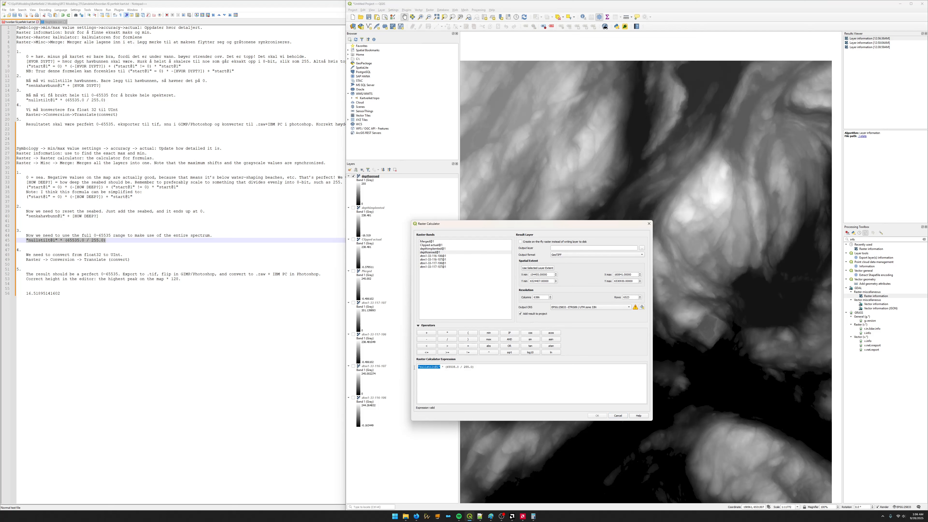
pyautogui.write('"depthzeroed@1"')
# Set the calculation's output file to stretched in the debug folder and run the calculation.
pyautogui.click(639, 248)
pyautogui.moveTo(575, 233); pyautogui.dragTo(652, 249)
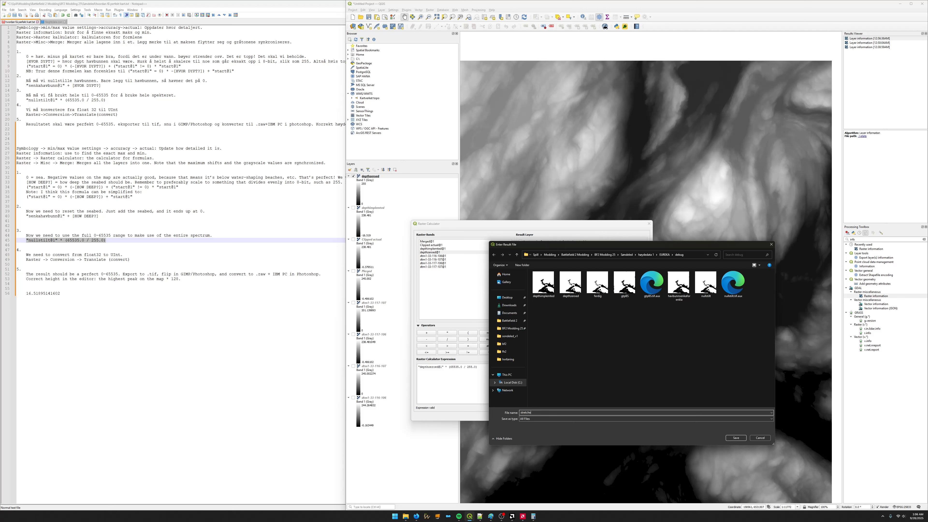
pyautogui.click(736, 438)
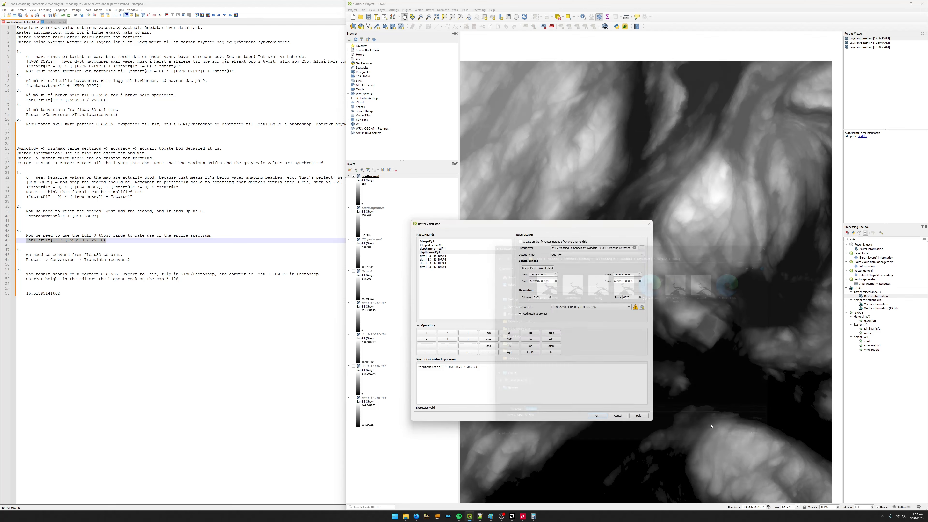
pyautogui.click(598, 416)
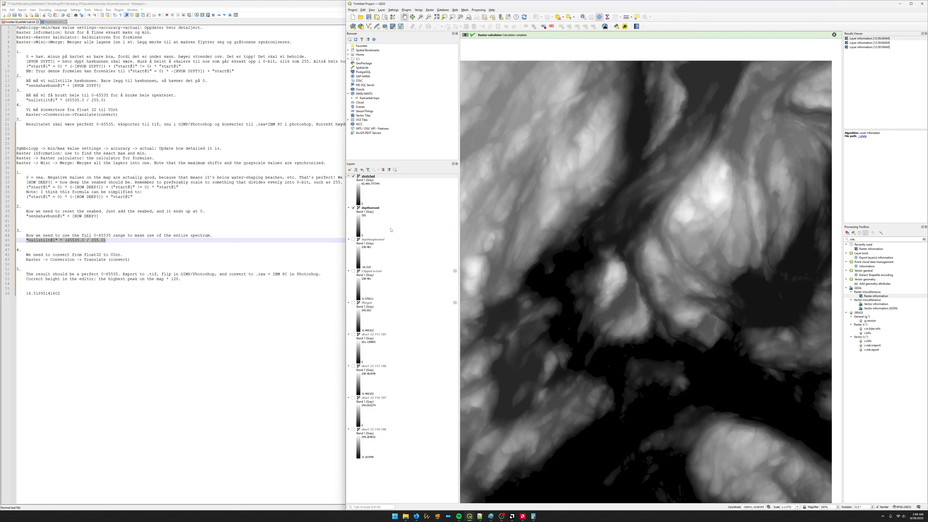
# Hide the depthzeroed layer and set the min/max accuracy of the stretched layer's symbology to Actual (slower).
pyautogui.click(354, 208)
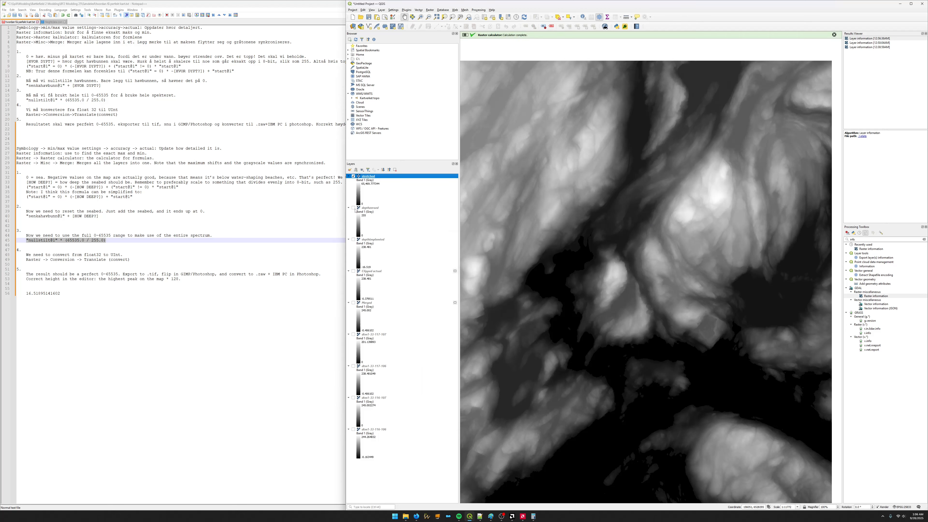
pyautogui.rightClick(367, 177)
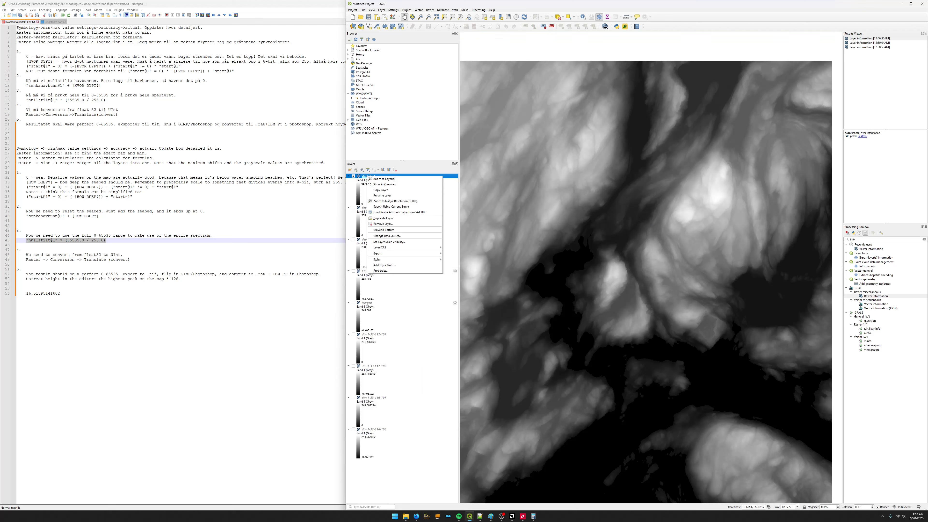
pyautogui.click(380, 271)
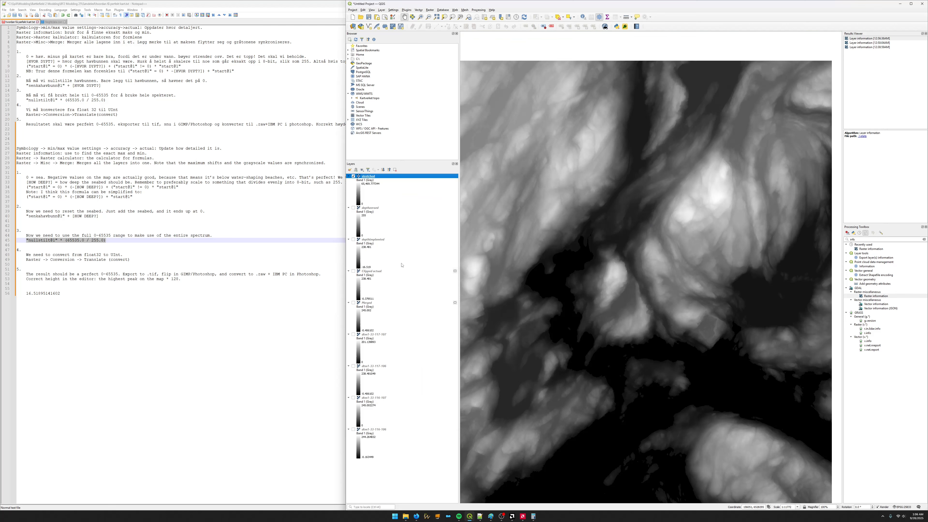
pyautogui.click(562, 239)
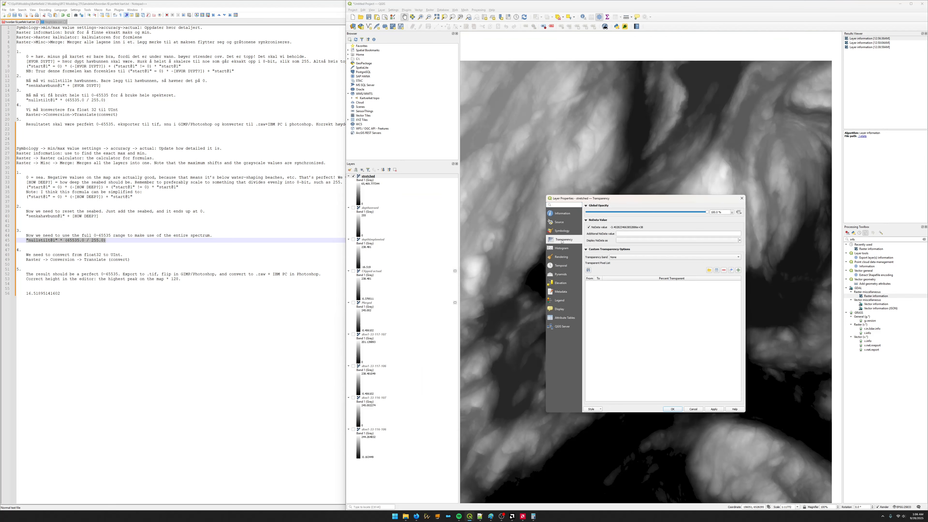
pyautogui.click(563, 231)
pyautogui.click(587, 290)
pyautogui.click(651, 311)
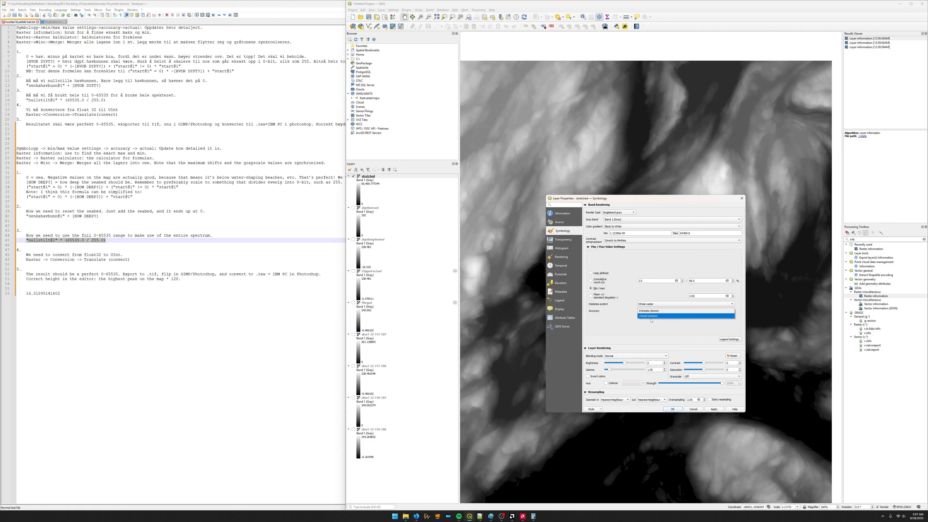
pyautogui.click(649, 316)
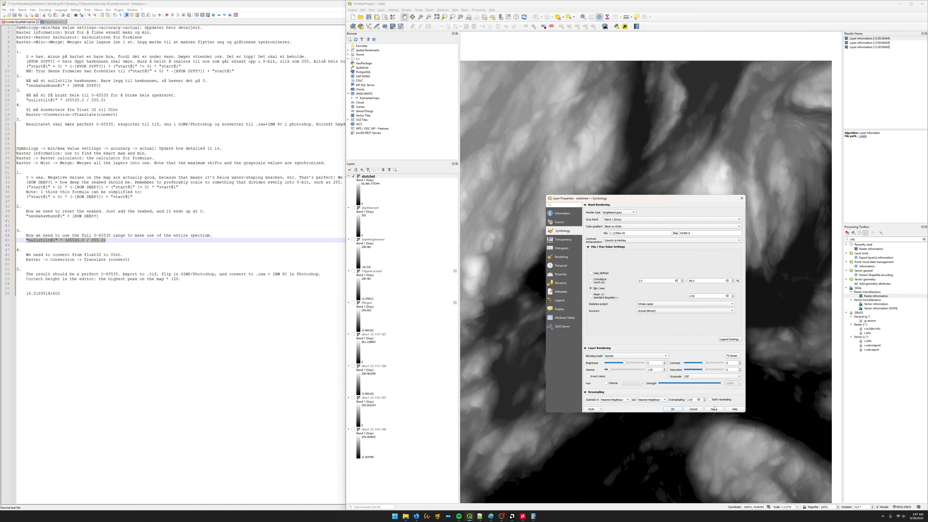
pyautogui.click(675, 410)
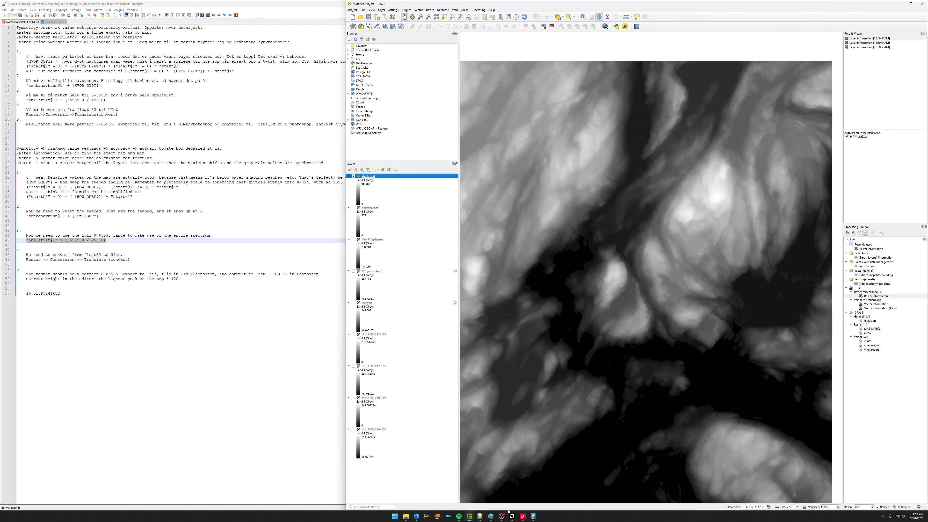
# Read step 4 of the notes on converting from float32 to UInt and start Translate (Convert Format) on the stretched layer.
pyautogui.scroll(-2, 617, 362)
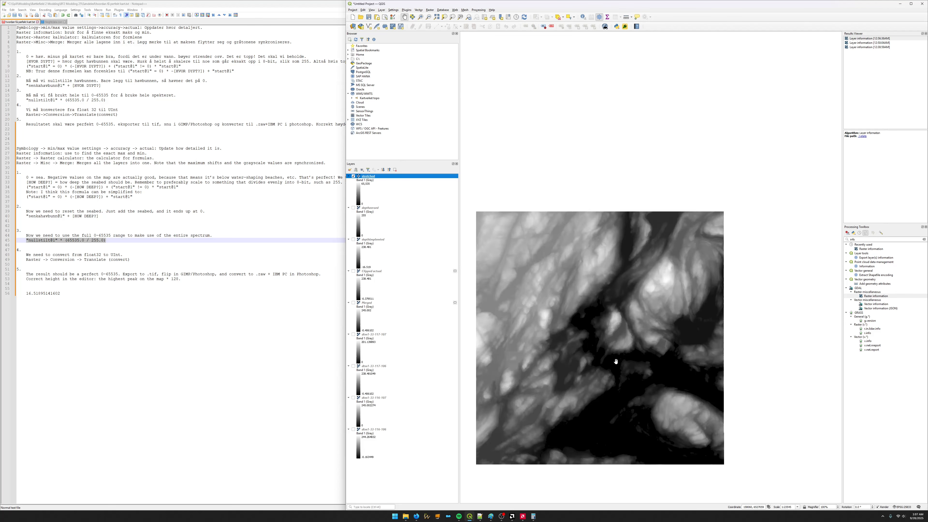
pyautogui.moveTo(623, 362); pyautogui.dragTo(619, 266)
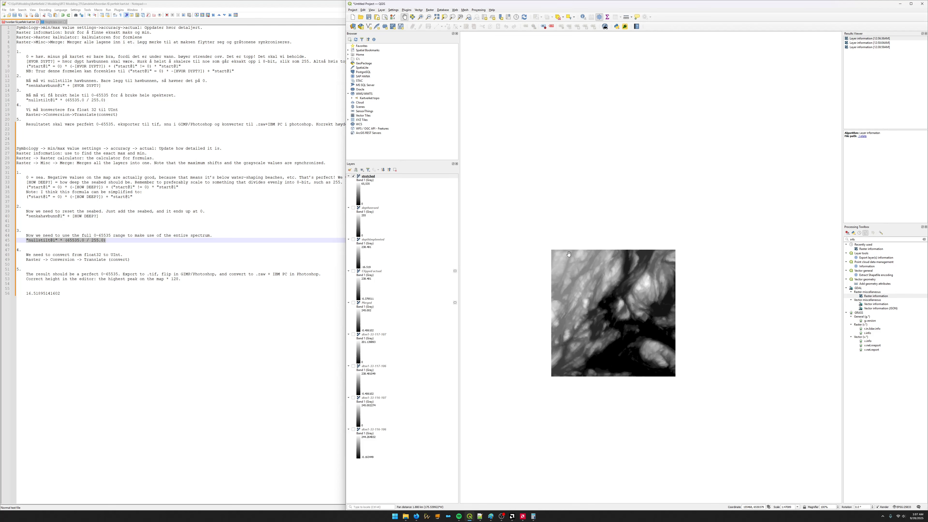
pyautogui.click(38, 254)
pyautogui.click(36, 259)
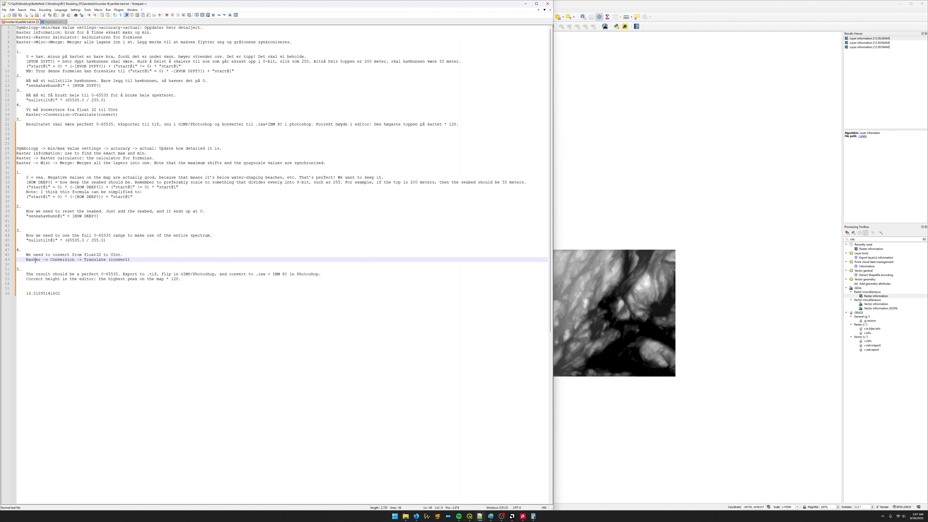
pyautogui.click(607, 6)
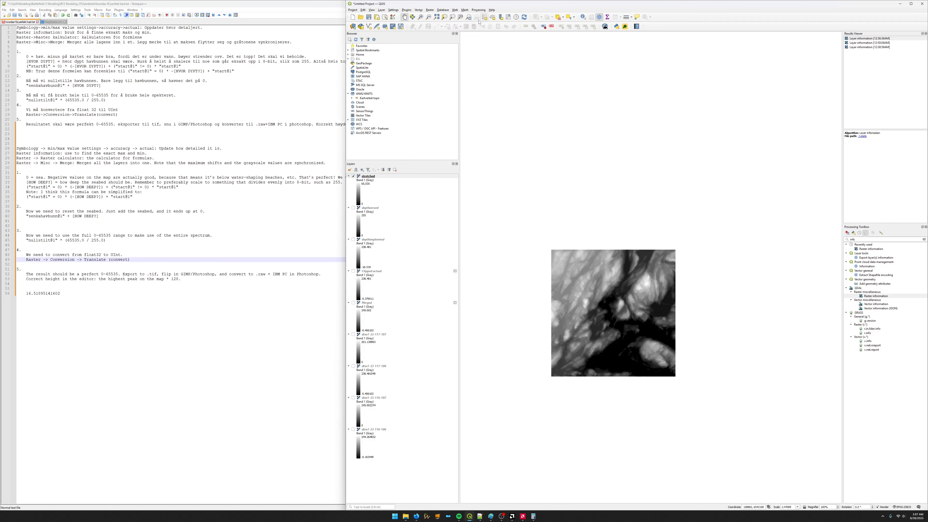
pyautogui.click(430, 10)
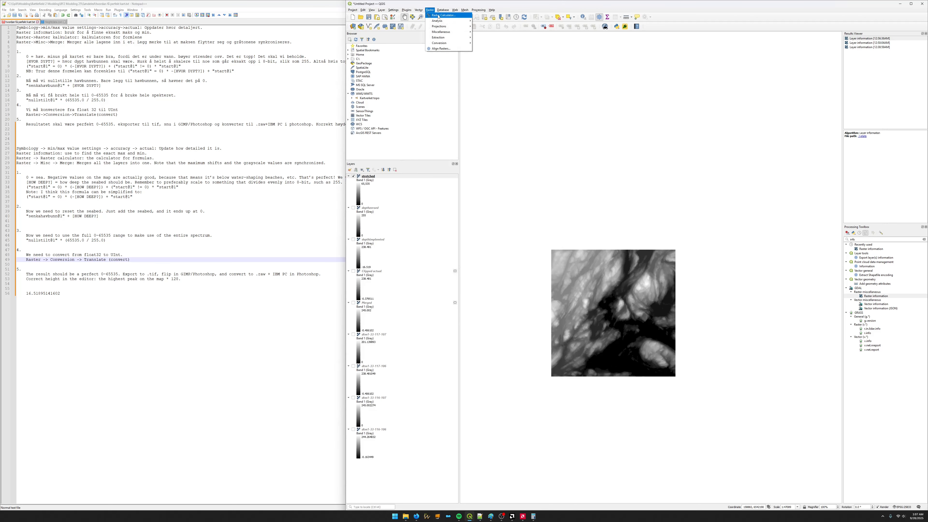
pyautogui.moveTo(449, 44)
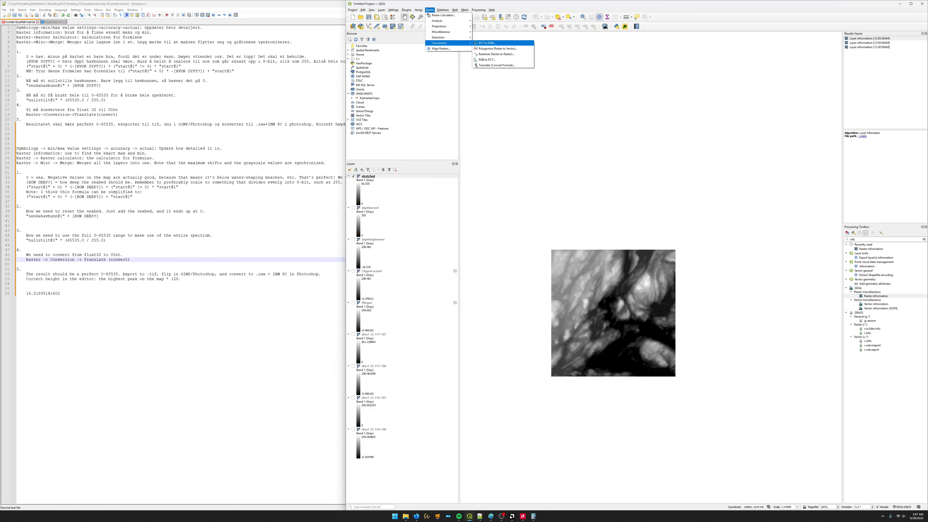
pyautogui.click(496, 65)
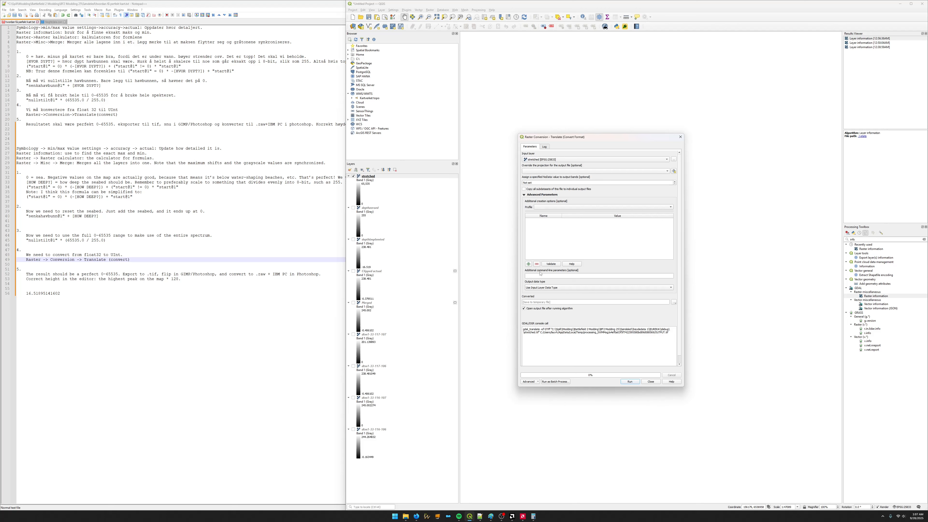
# Convert the stretched layer to output data type UInt16 as a temporary file and close the conversion dialog.
pyautogui.click(537, 288)
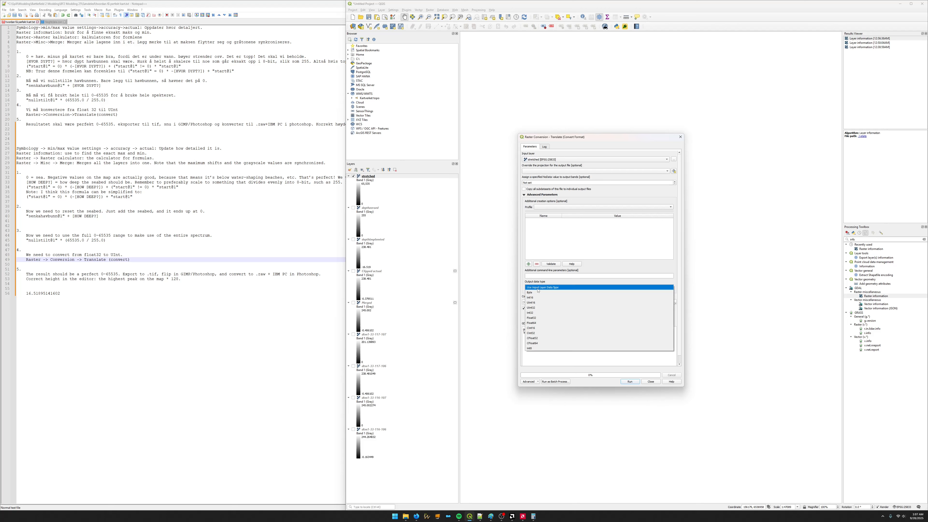
pyautogui.click(537, 303)
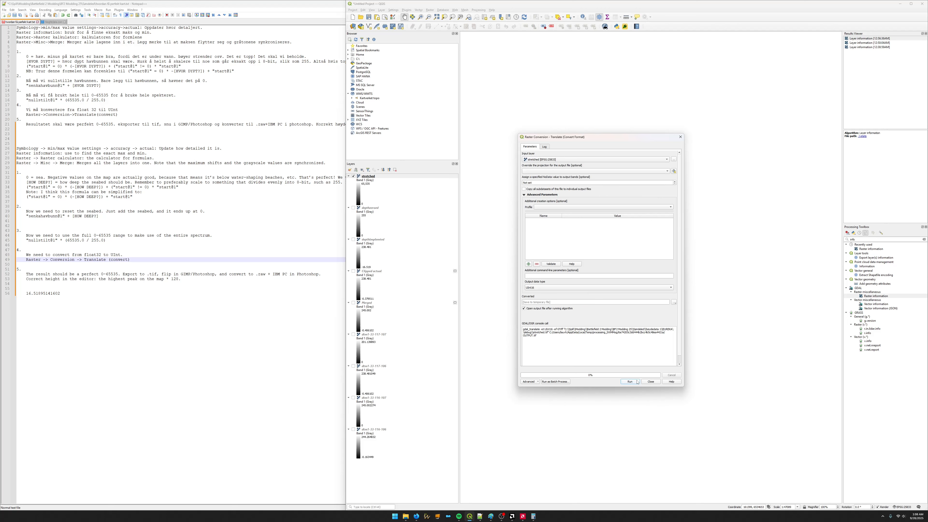
pyautogui.click(628, 384)
pyautogui.click(629, 381)
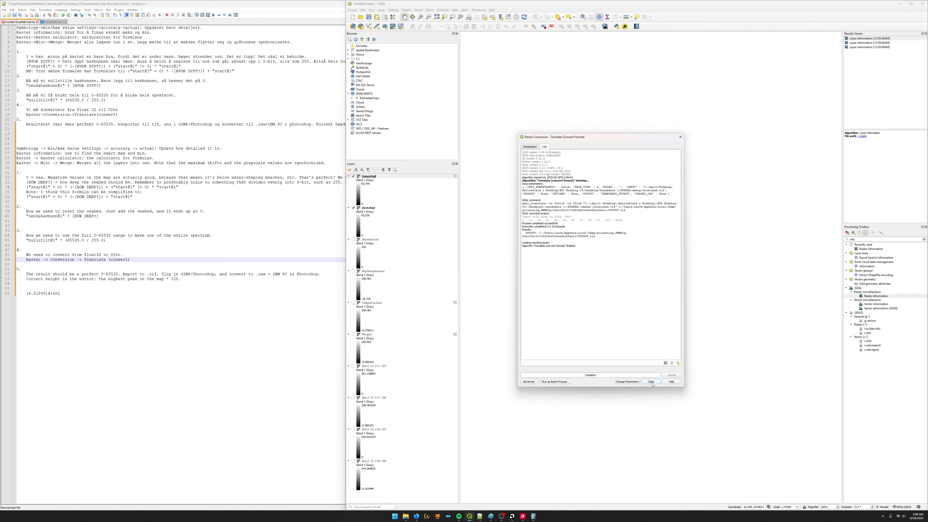
pyautogui.click(652, 382)
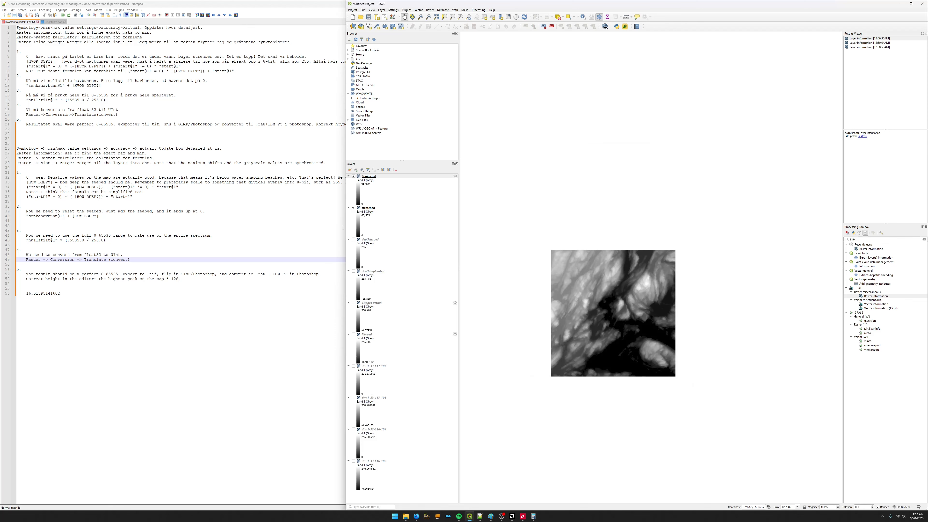
# Hide the stretched layer and check the data type in the Converted layer's information.
pyautogui.click(354, 208)
pyautogui.click(362, 177)
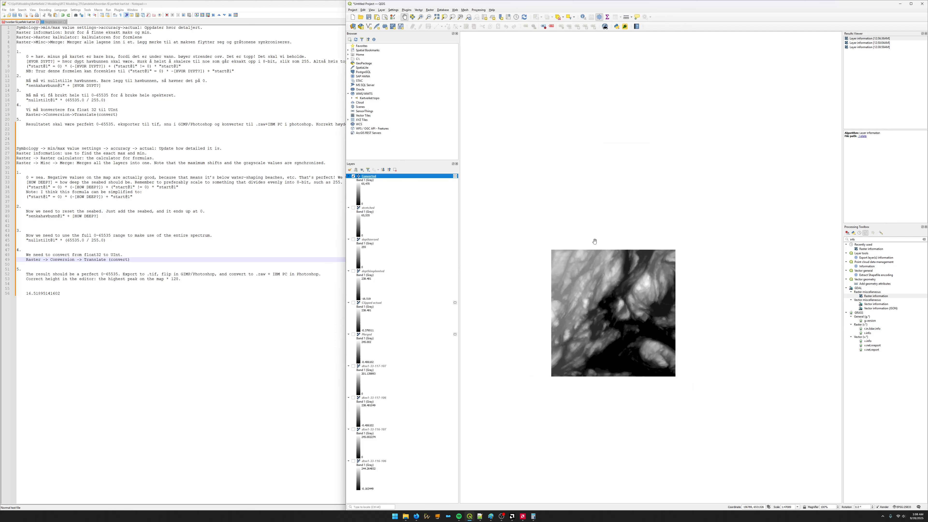
pyautogui.rightClick(374, 179)
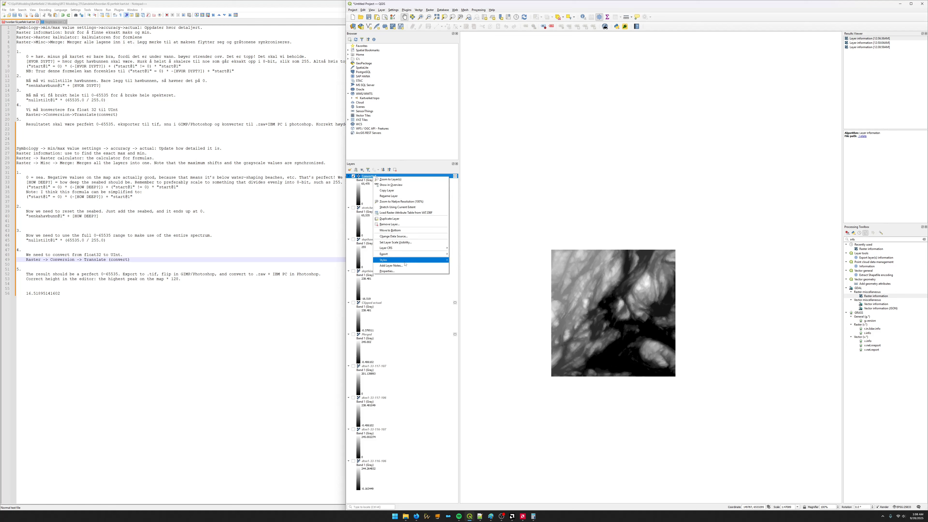
pyautogui.click(386, 271)
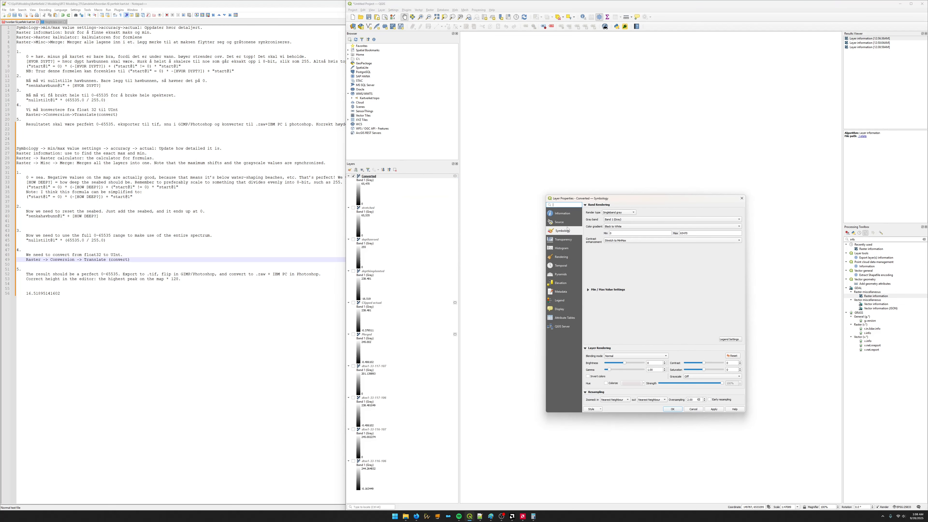
pyautogui.click(561, 214)
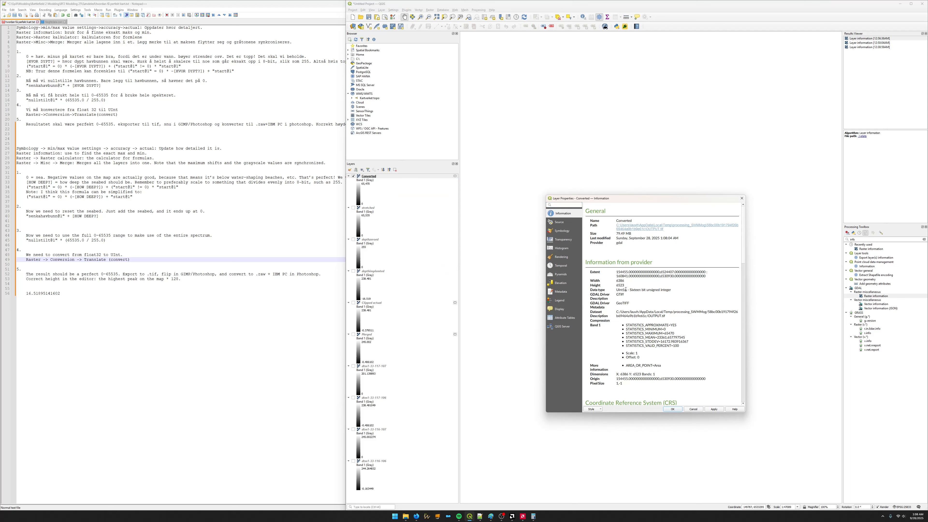
pyautogui.click(742, 198)
# Set the min/max accuracy of the Converted layer's symbology to Actual (slower), apply it, and inspect the raster on the map.
pyautogui.rightClick(367, 177)
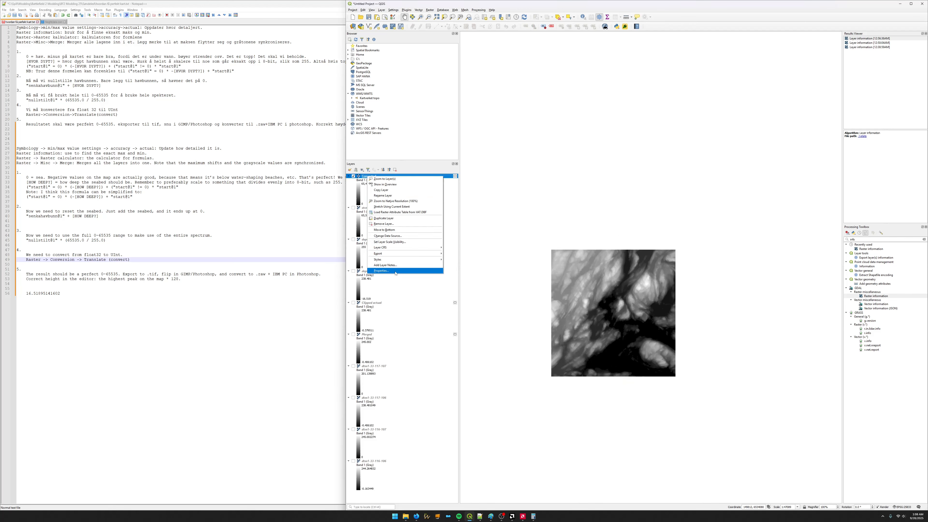
pyautogui.click(384, 273)
pyautogui.click(559, 231)
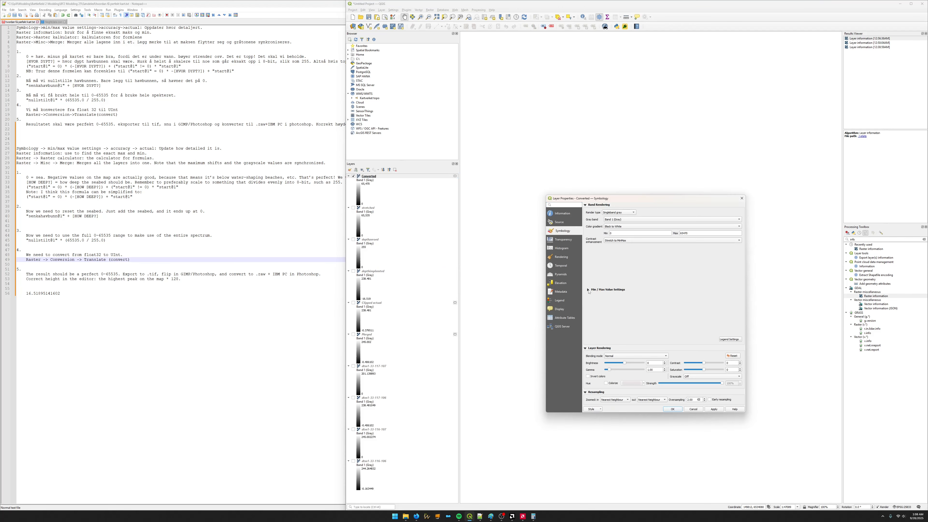
pyautogui.click(671, 311)
pyautogui.click(654, 316)
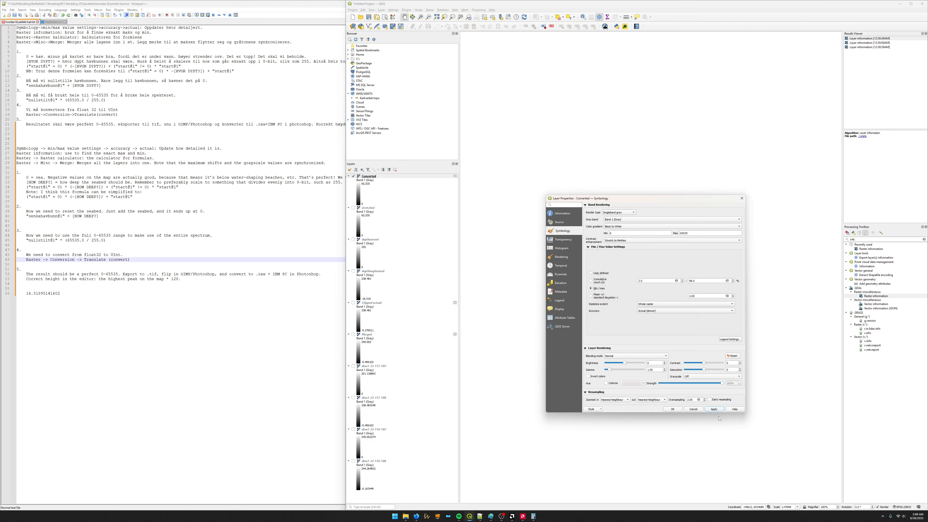
pyautogui.click(672, 409)
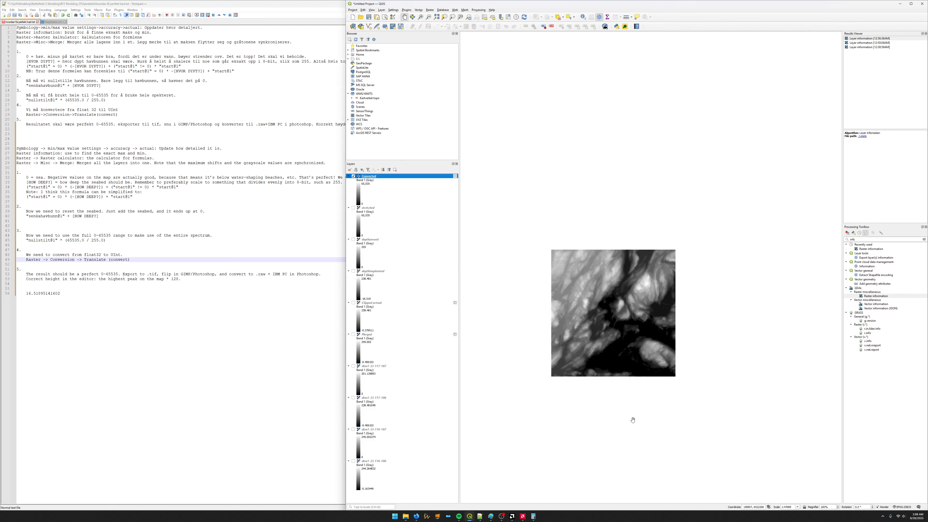
pyautogui.moveTo(636, 402); pyautogui.dragTo(622, 306)
pyautogui.scroll(1, 623, 305)
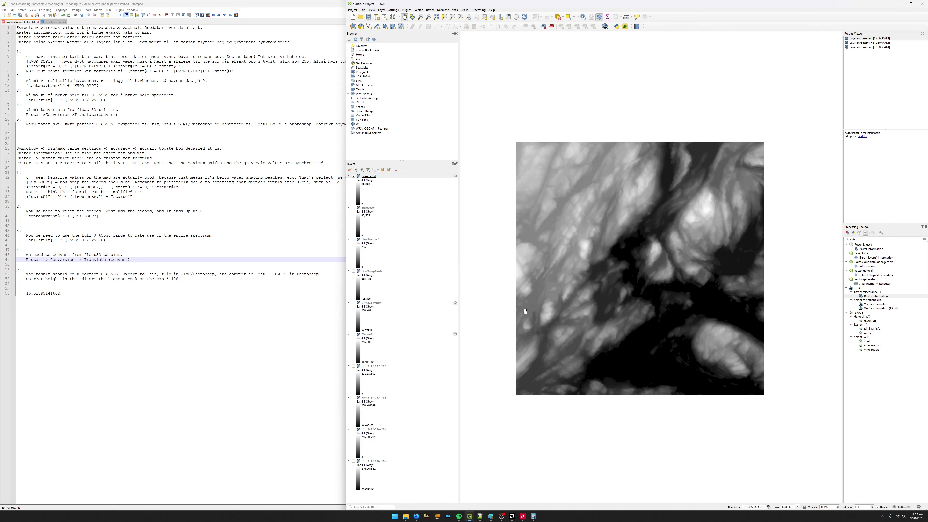
pyautogui.moveTo(550, 301); pyautogui.dragTo(571, 309)
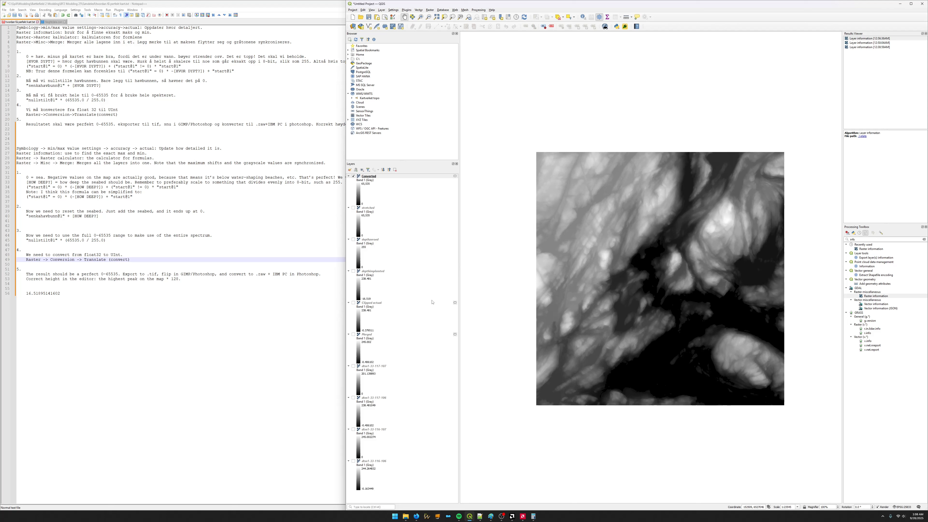
# Read step 5 of the notes on exporting to .tif, flipping and converting to .raw, then narrow the notes window again.
pyautogui.click(85, 244)
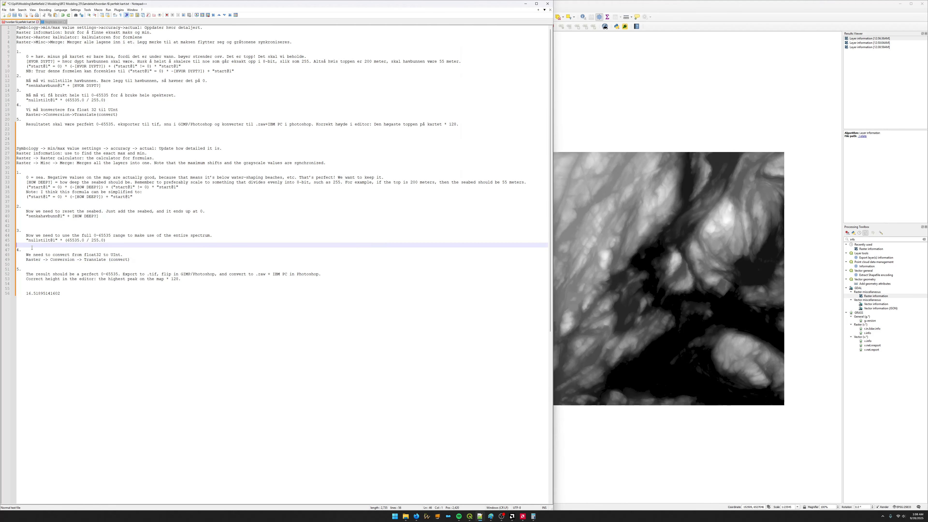
pyautogui.click(51, 264)
pyautogui.click(47, 270)
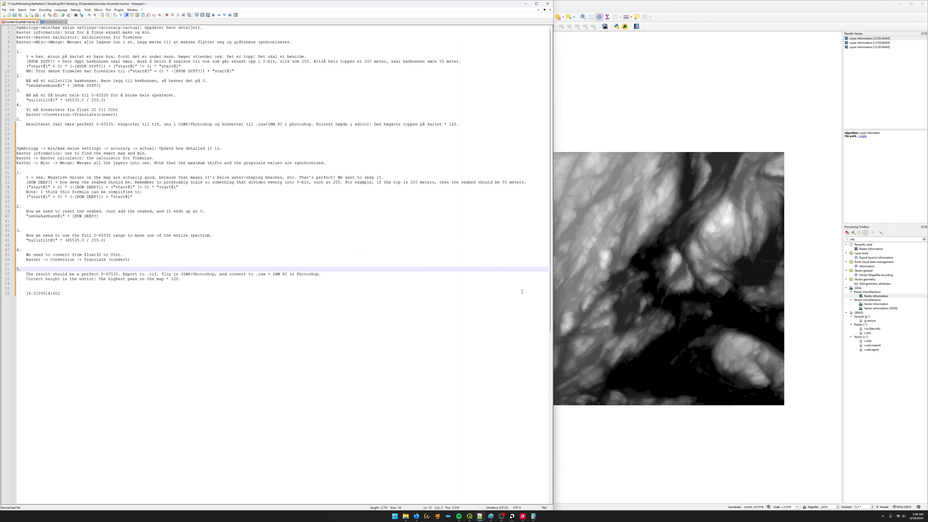
pyautogui.moveTo(554, 292); pyautogui.dragTo(319, 292)
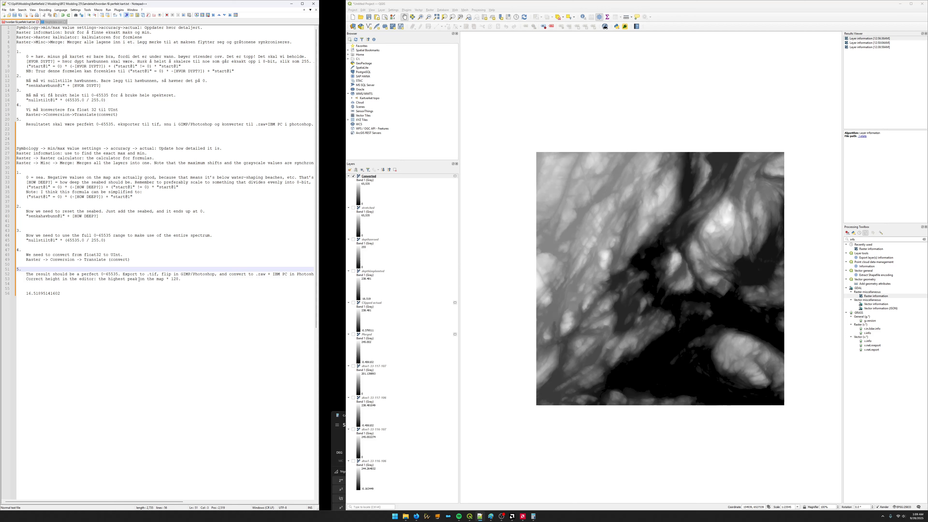
pyautogui.click(192, 314)
# Start exporting the Converted layer as a raw-data GeoTIFF with the file name TutorialFinal.
pyautogui.click(370, 176)
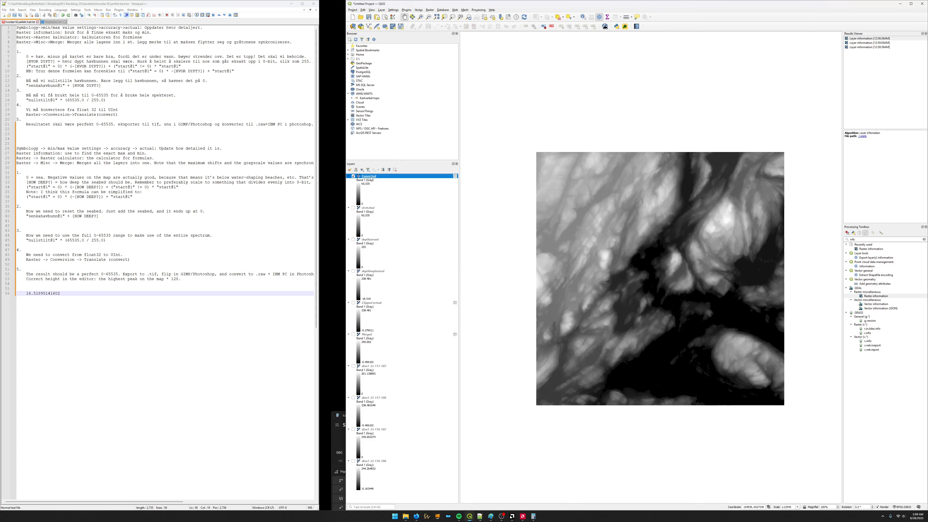
pyautogui.rightClick(371, 177)
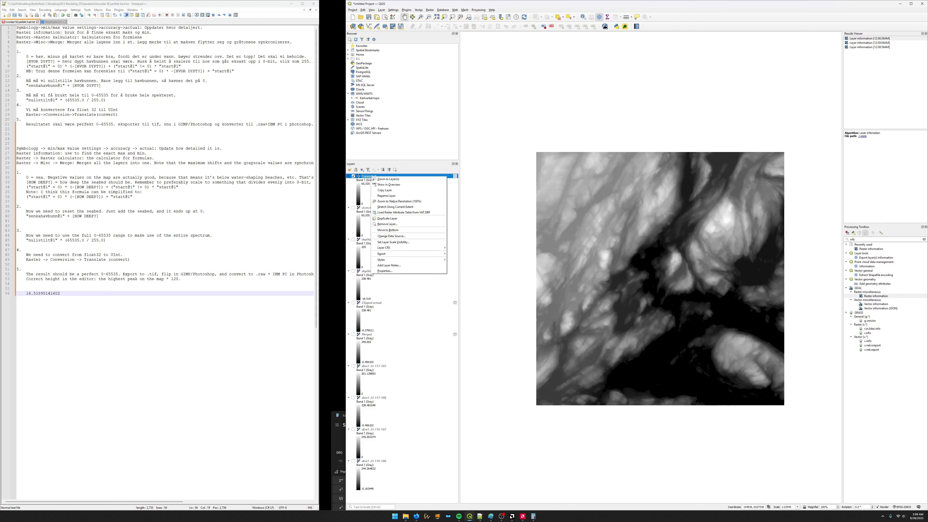
pyautogui.moveTo(419, 255)
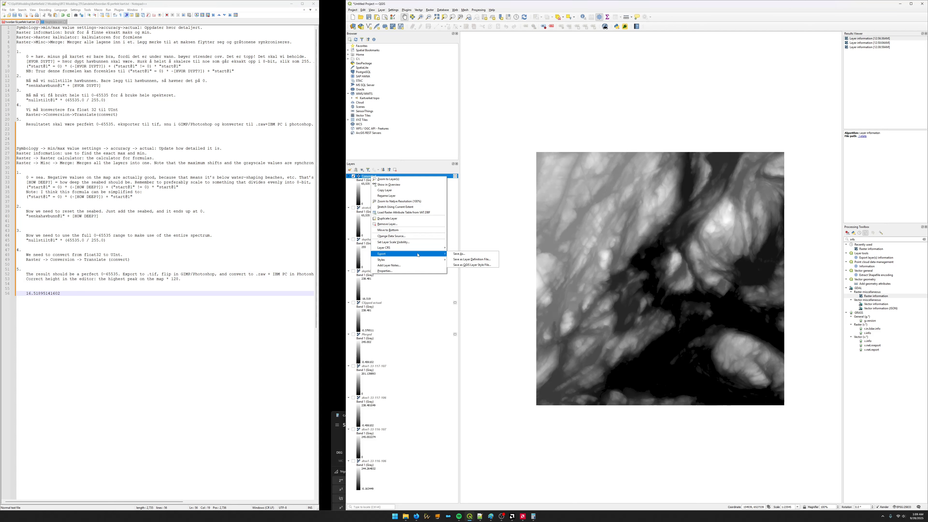
pyautogui.click(457, 255)
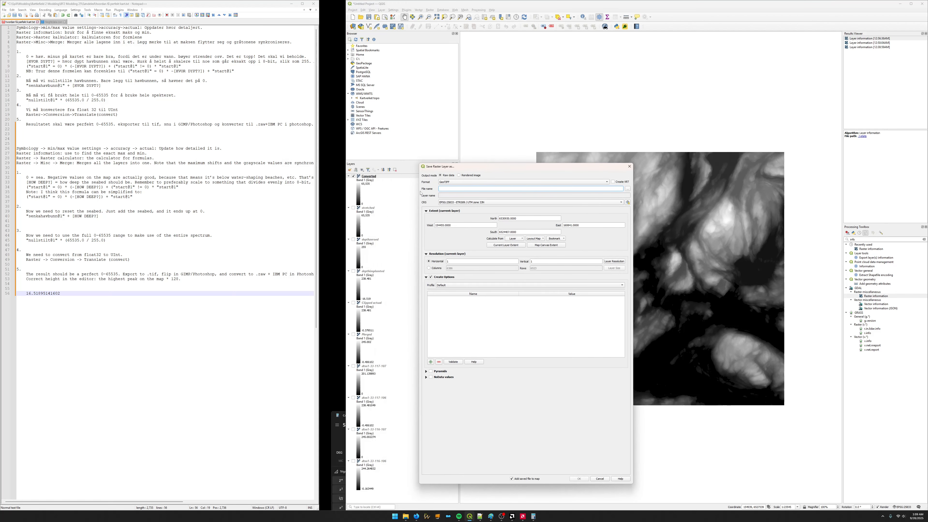
pyautogui.doubleClick(152, 275)
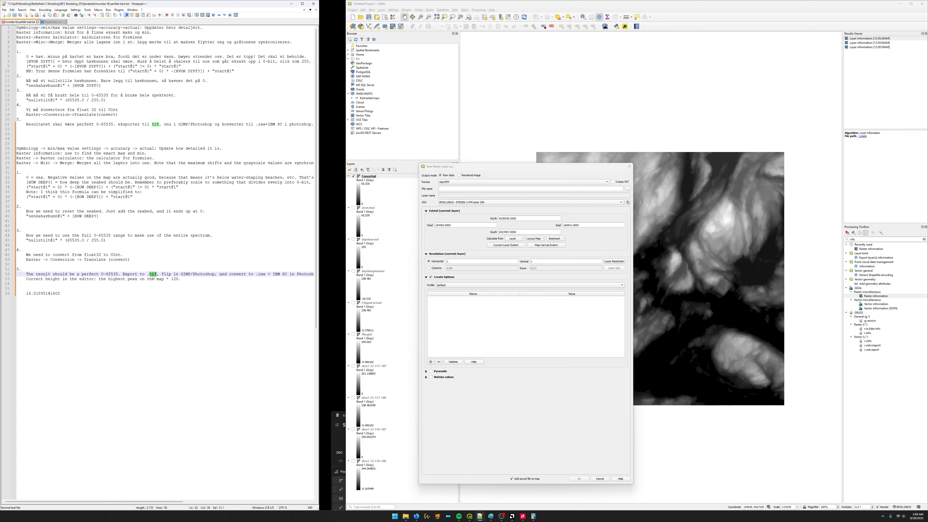
pyautogui.click(450, 189)
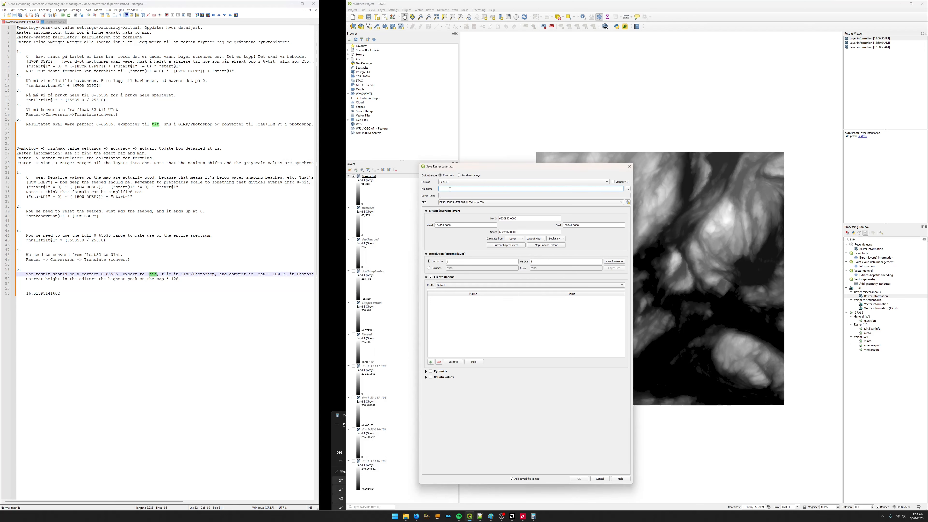
pyautogui.write('TutorialFinal')
# Set the save location to the dtm1 data folder inside HØYDEDATA and export the TutorialFinal GeoTIFF.
pyautogui.click(627, 189)
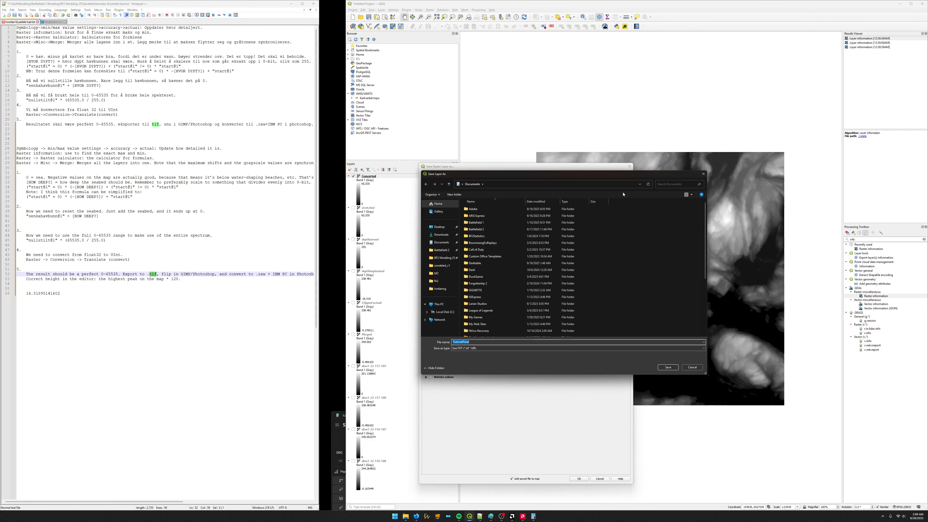
pyautogui.click(443, 257)
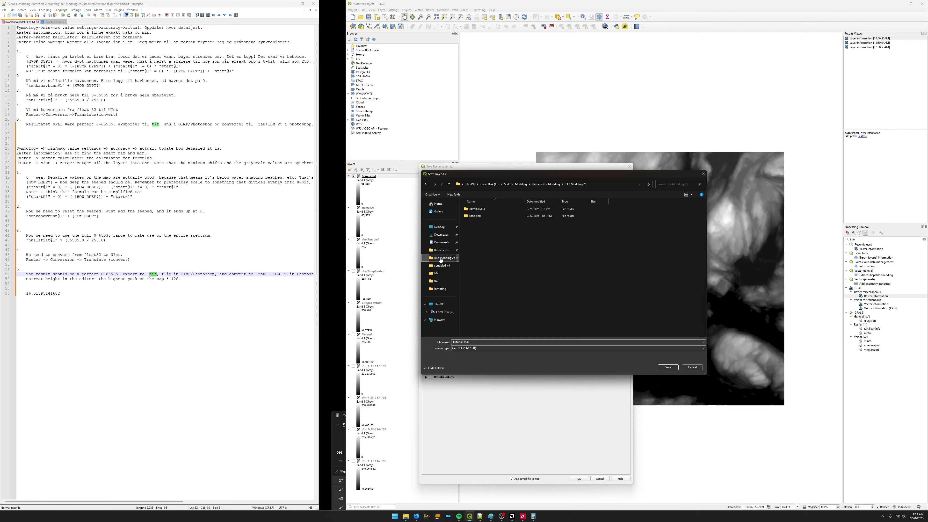
pyautogui.doubleClick(478, 209)
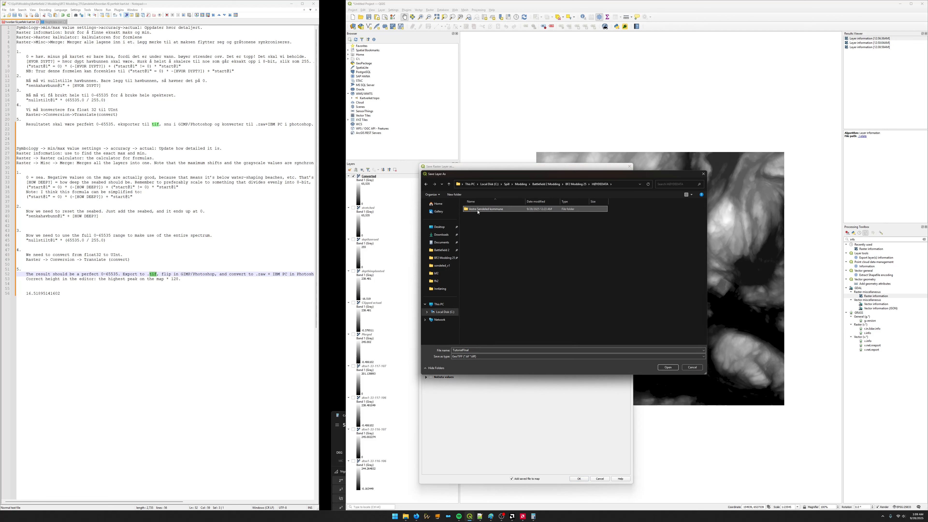
pyautogui.doubleClick(478, 210)
pyautogui.doubleClick(479, 210)
pyautogui.doubleClick(475, 209)
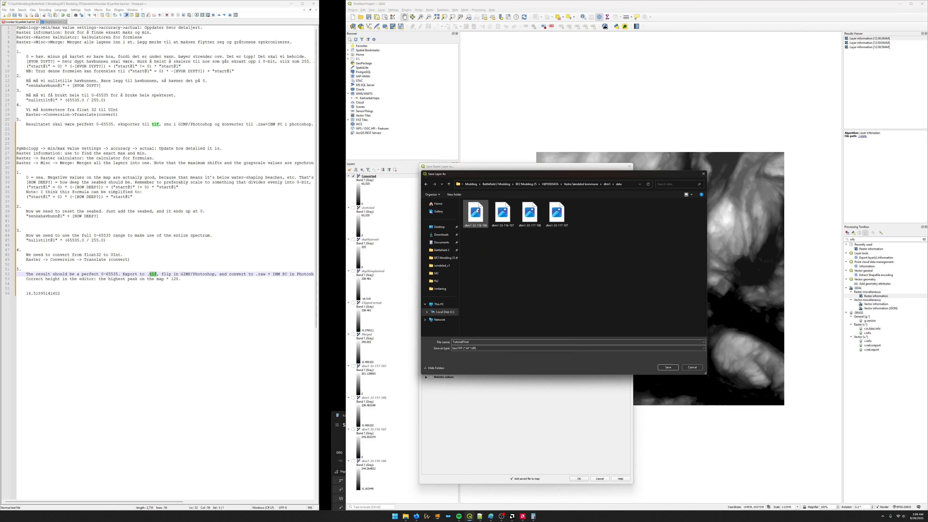
pyautogui.doubleClick(465, 342)
pyautogui.click(474, 342)
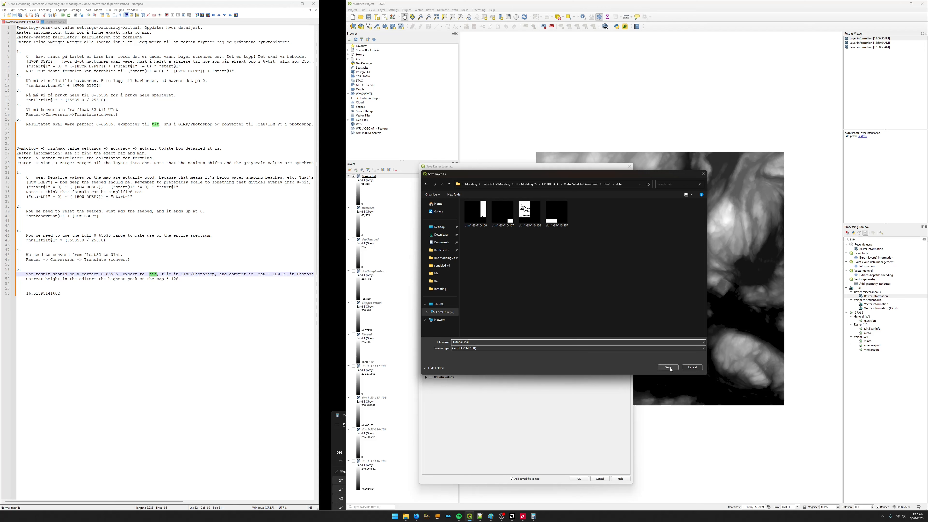
pyautogui.click(670, 370)
pyautogui.click(668, 368)
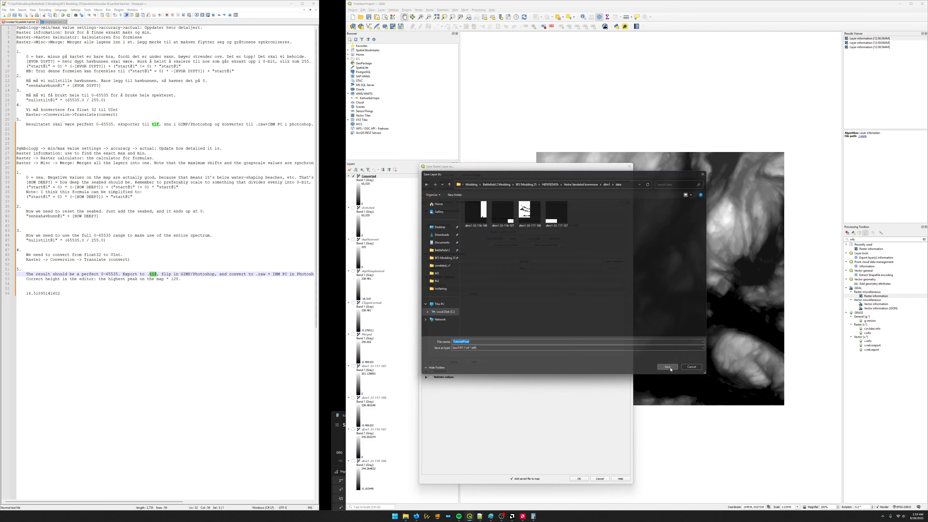
pyautogui.moveTo(420, 517)
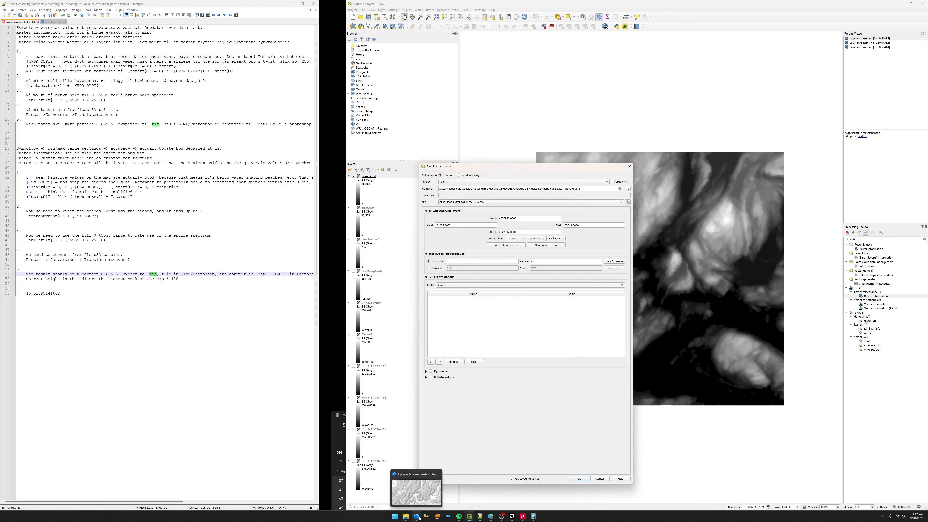
pyautogui.click(580, 479)
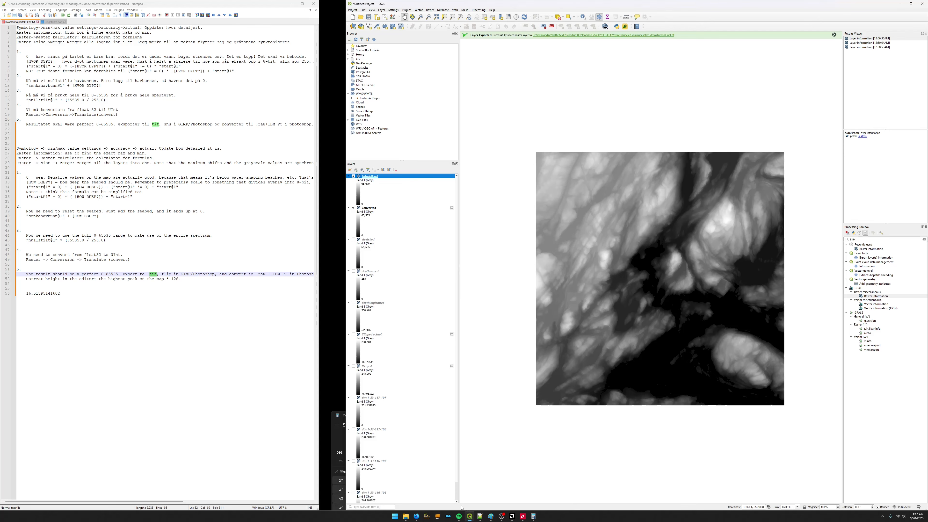
# Switch to the data folder in File Explorer, sort its files by type, and locate the TutorialFinal TIF.
pyautogui.moveTo(417, 517)
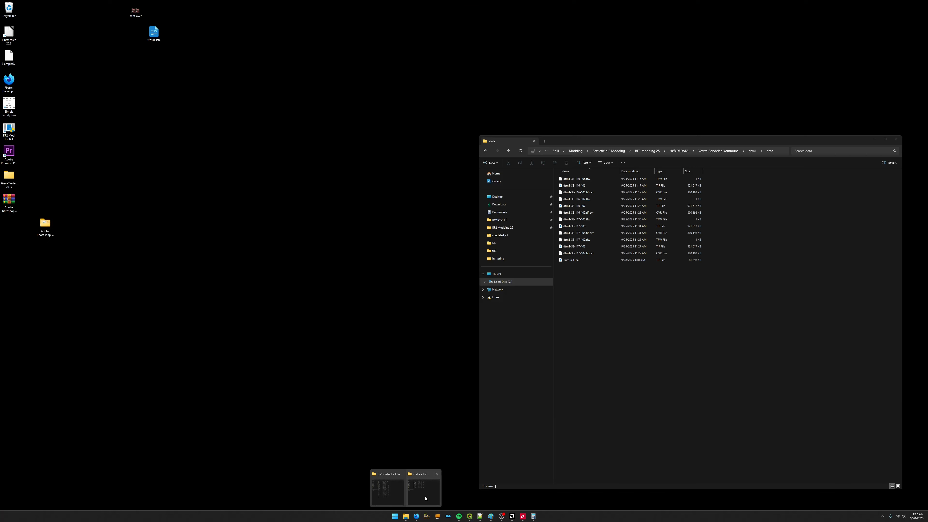
pyautogui.click(425, 498)
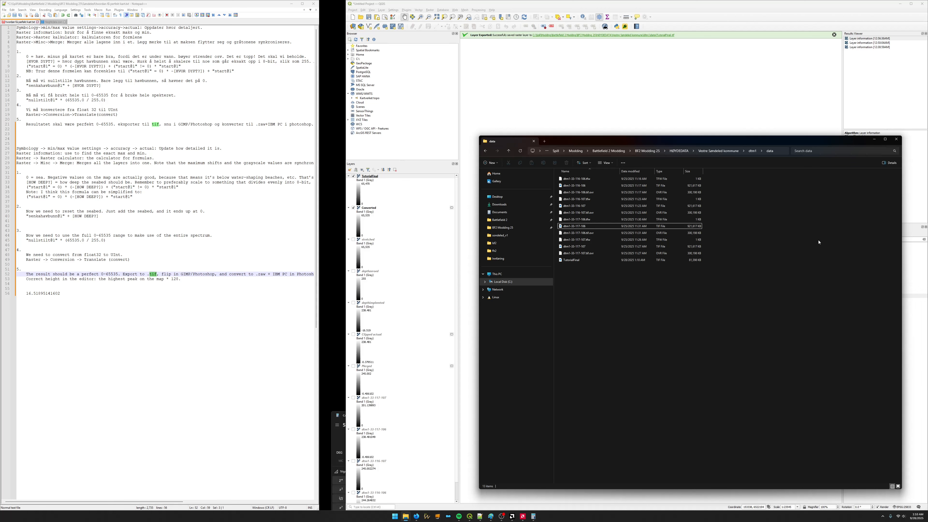
pyautogui.click(661, 171)
pyautogui.click(591, 260)
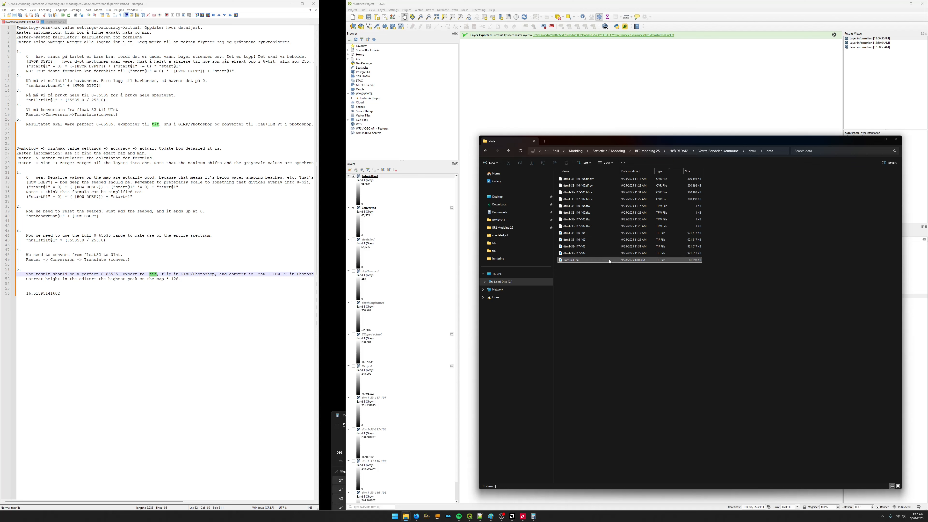
pyautogui.click(606, 358)
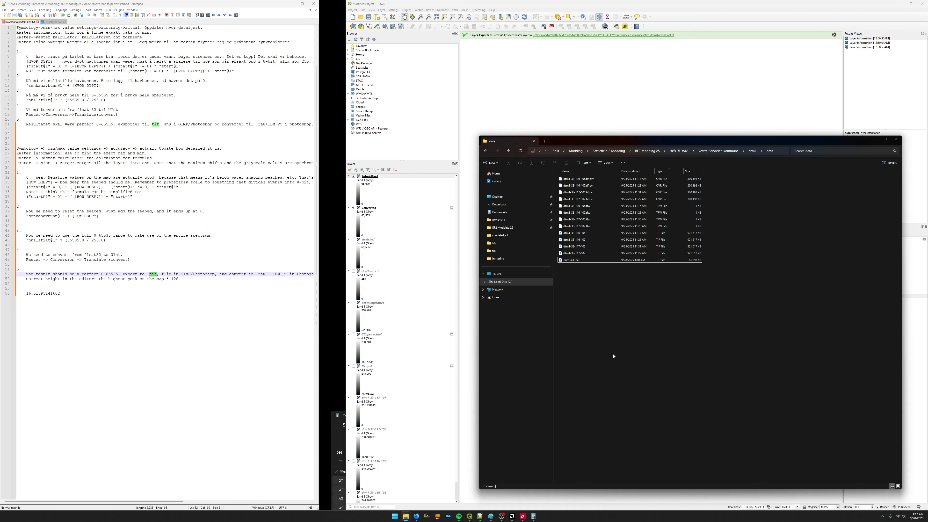
# Open the TutorialFinal TIF file in GIMP and bring the image window to the front.
pyautogui.click(567, 262)
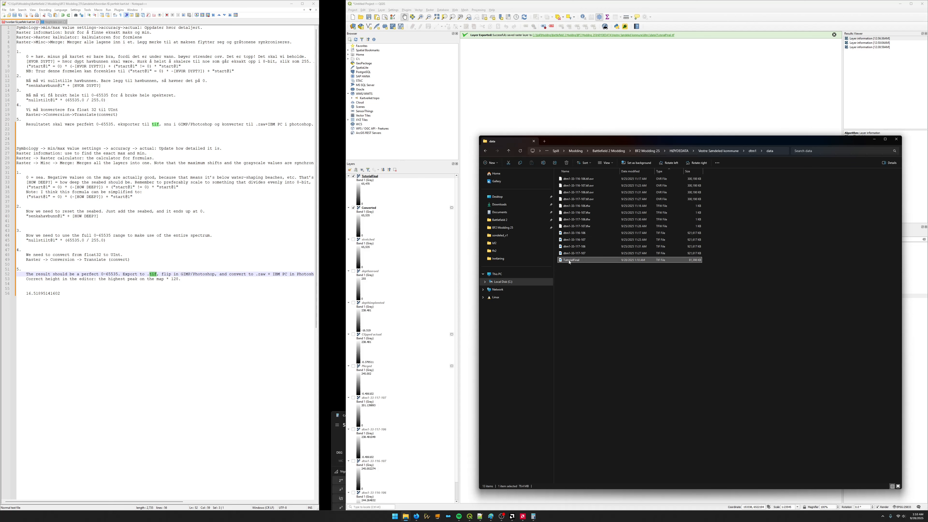
pyautogui.rightClick(570, 262)
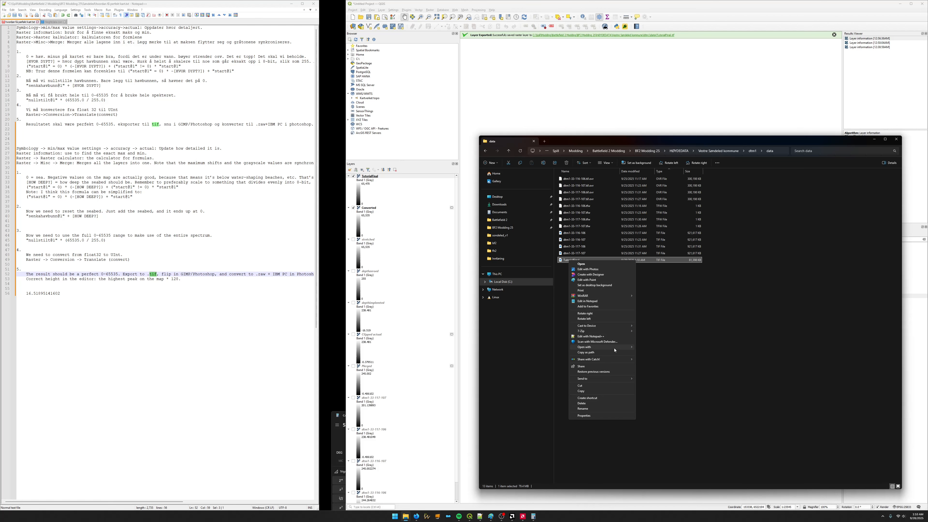
pyautogui.moveTo(617, 346)
pyautogui.click(655, 359)
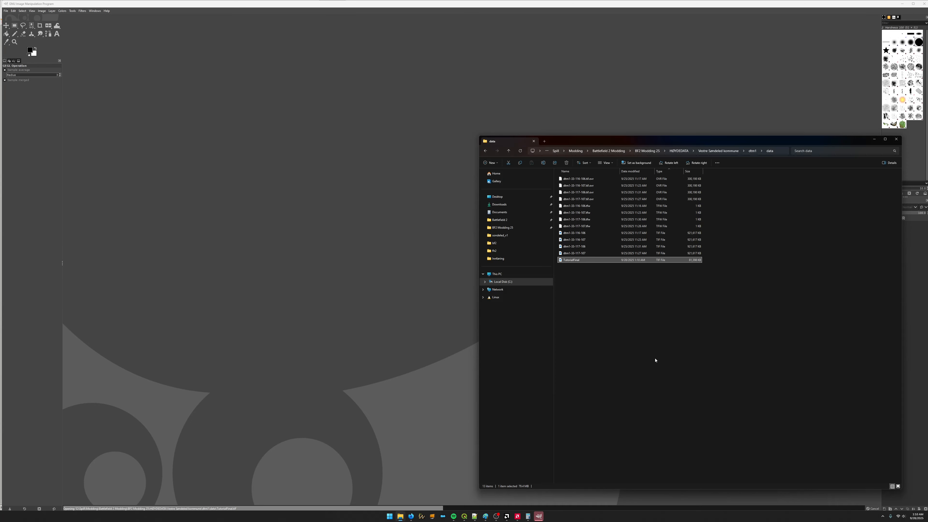
pyautogui.click(465, 47)
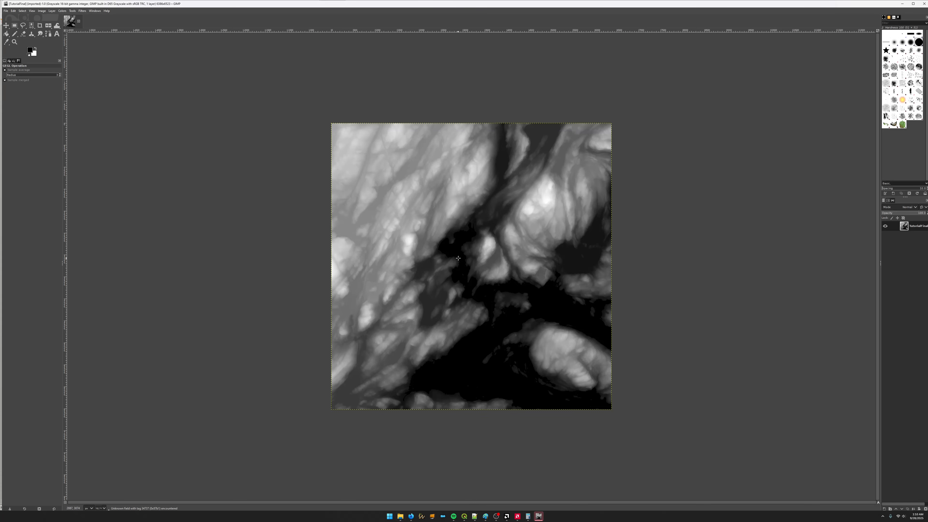
# Sample pixel values with the Color Picker in the black sea area and on the brightest peak of the heightmap.
pyautogui.scroll(2, 459, 258)
pyautogui.scroll(-2, 447, 239)
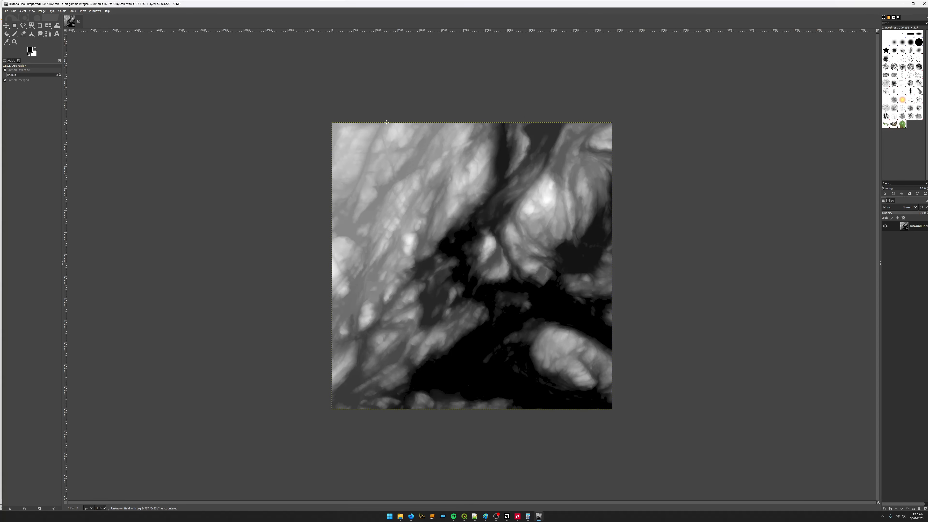
pyautogui.click(6, 42)
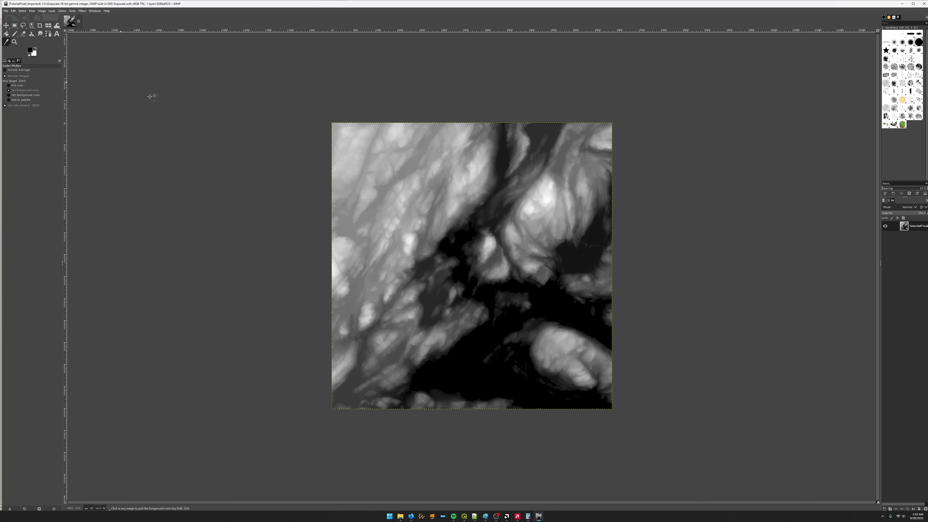
pyautogui.click(486, 338)
pyautogui.moveTo(486, 339); pyautogui.dragTo(560, 300)
pyautogui.scroll(8, 560, 301)
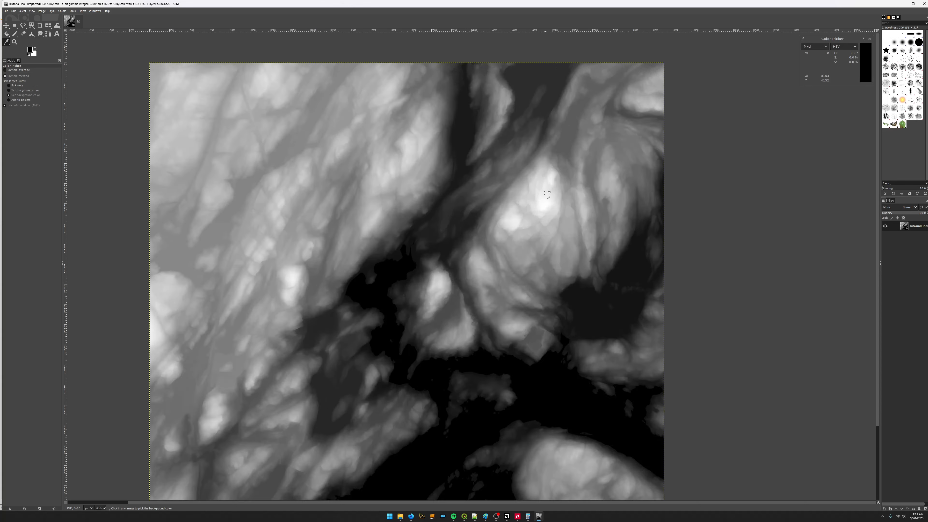
pyautogui.click(546, 237)
pyautogui.moveTo(546, 238)
pyautogui.mouseDown()
pyautogui.moveTo(540, 245)
pyautogui.moveTo(561, 242)
pyautogui.mouseUp()
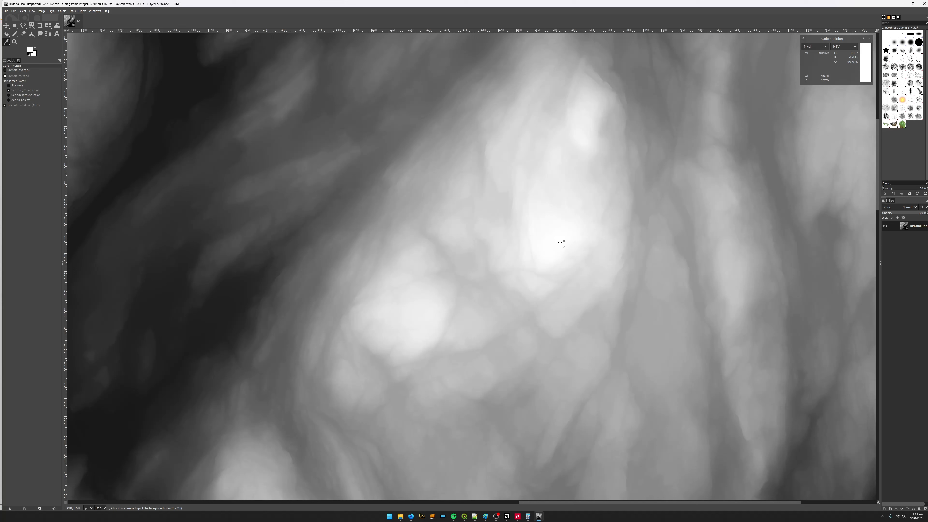
pyautogui.moveTo(560, 242); pyautogui.dragTo(545, 257)
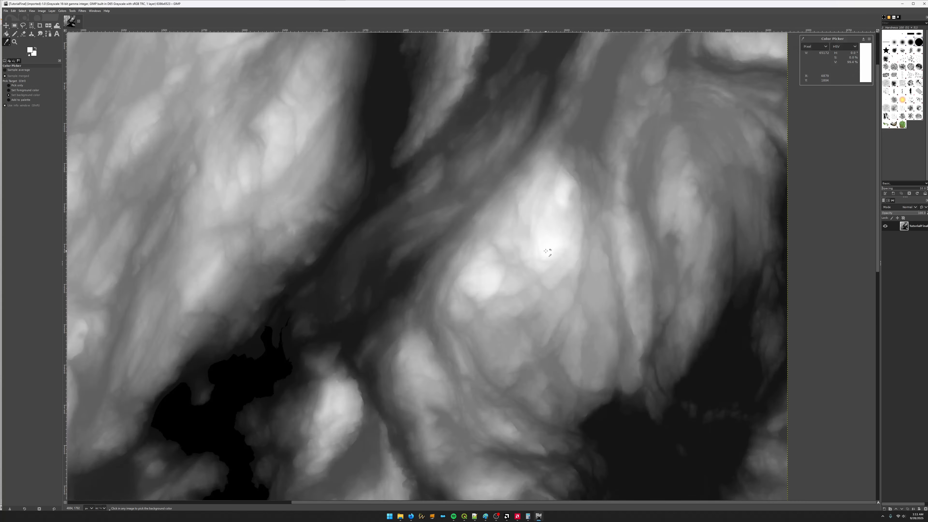
pyautogui.keyDown('ctrl'); pyautogui.scroll(-6, 549, 251); pyautogui.keyUp('ctrl')
pyautogui.scroll(-3, 521, 343)
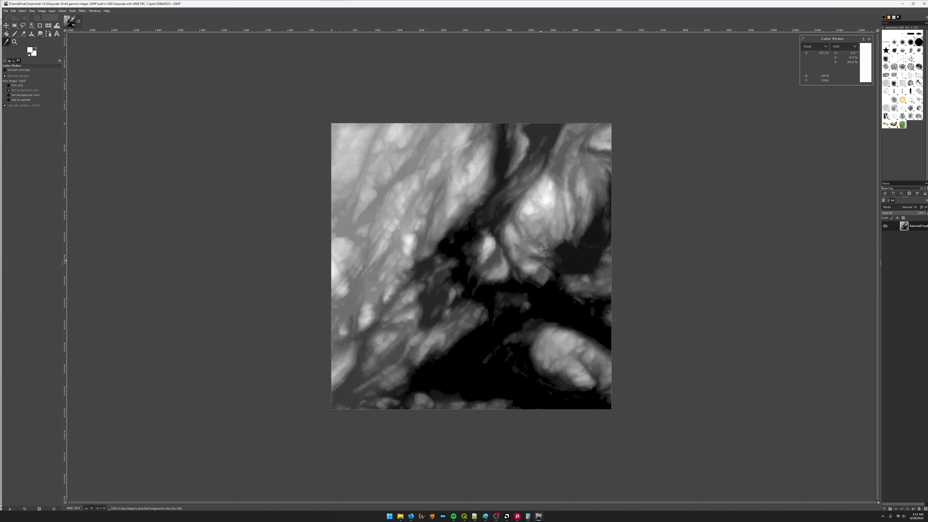
pyautogui.click(6, 11)
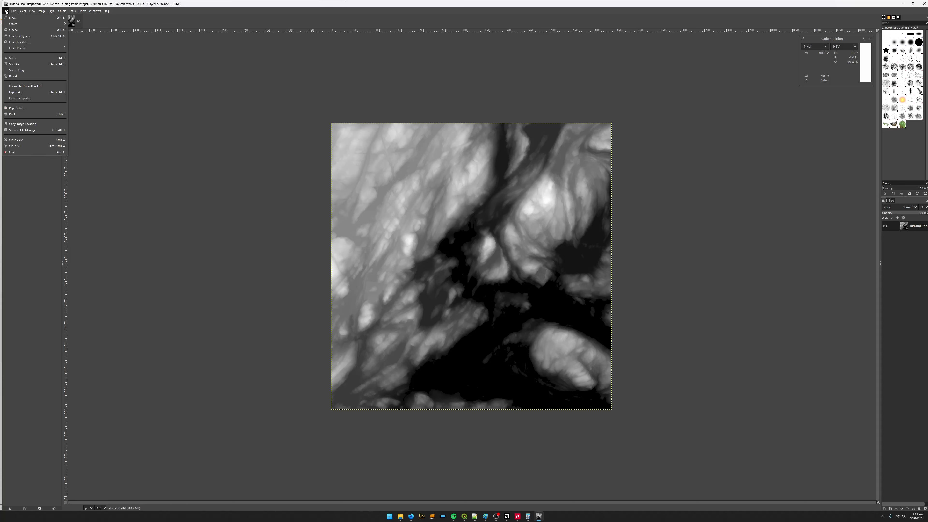
pyautogui.click(7, 10)
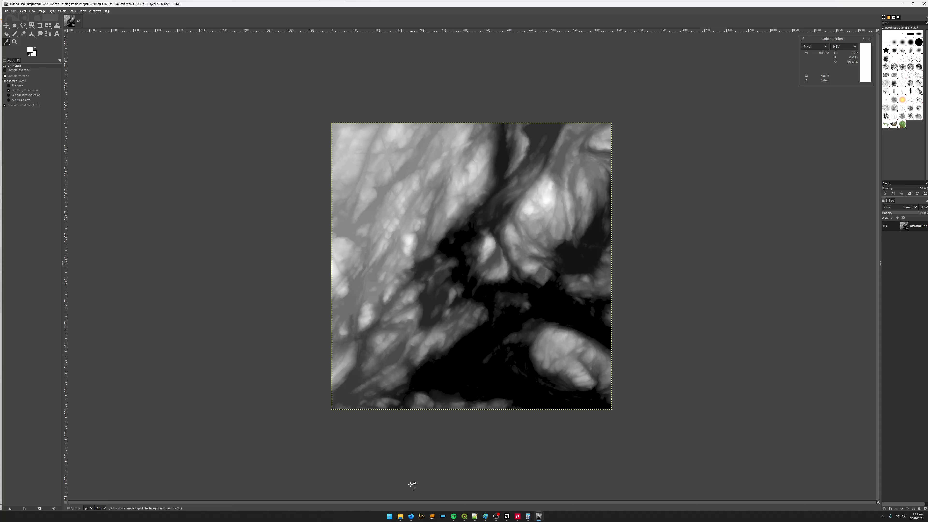
pyautogui.click(464, 517)
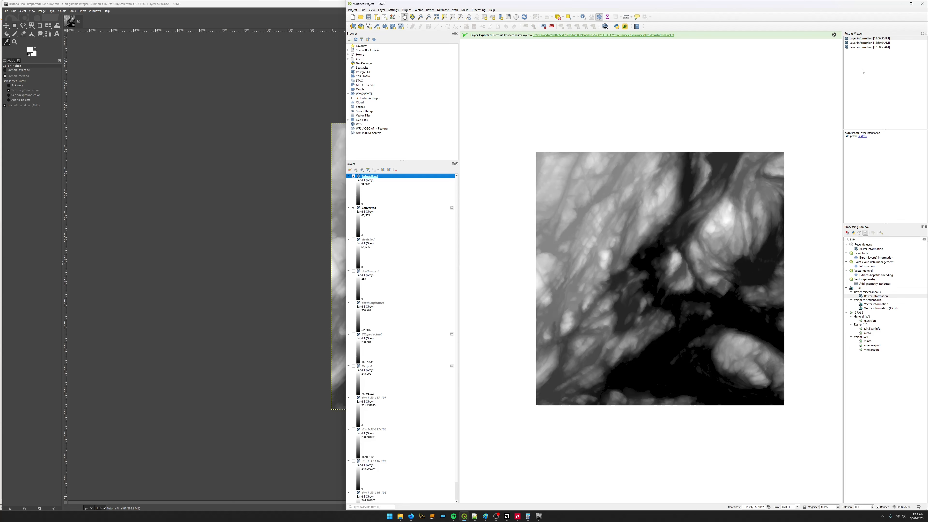
pyautogui.click(900, 4)
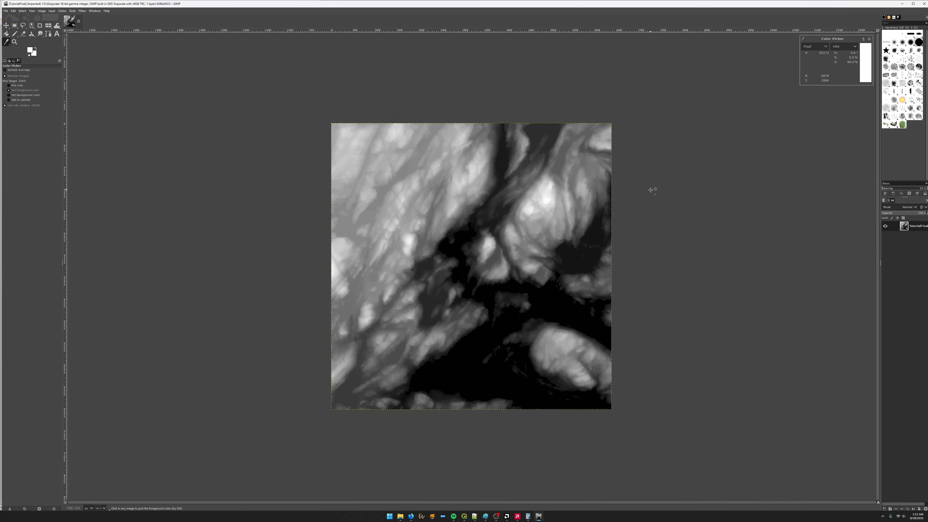
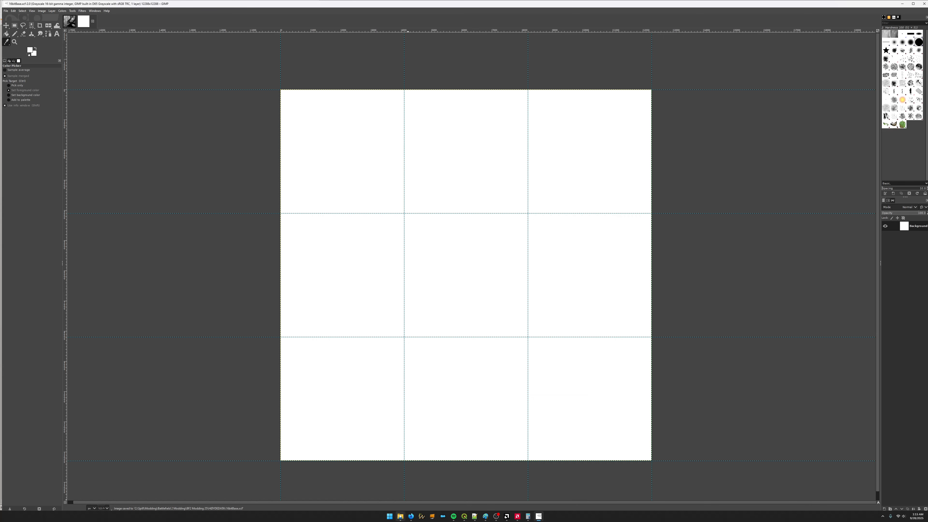
# Switch to File Explorer, go up to the HØYDEDATA folder, and open the 16bitBase XCF file in GIMP.
pyautogui.moveTo(400, 516)
pyautogui.click(417, 489)
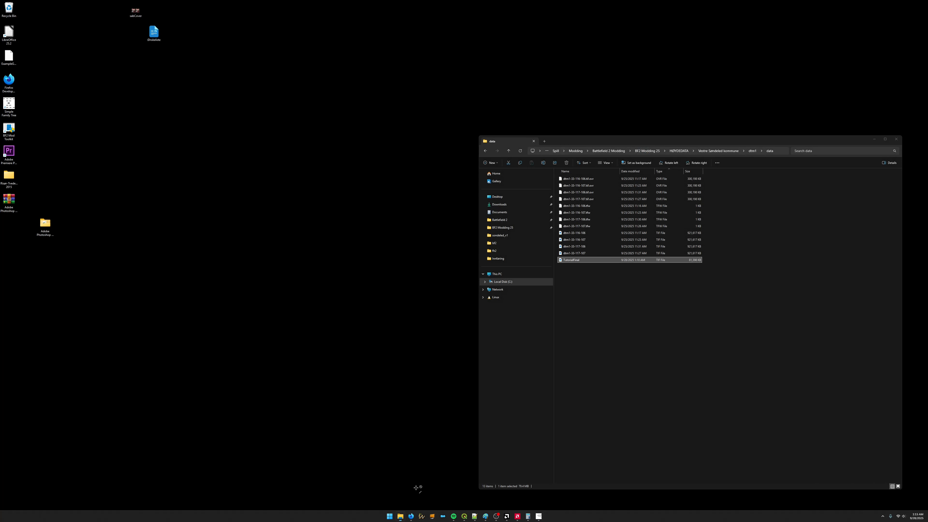
pyautogui.click(720, 151)
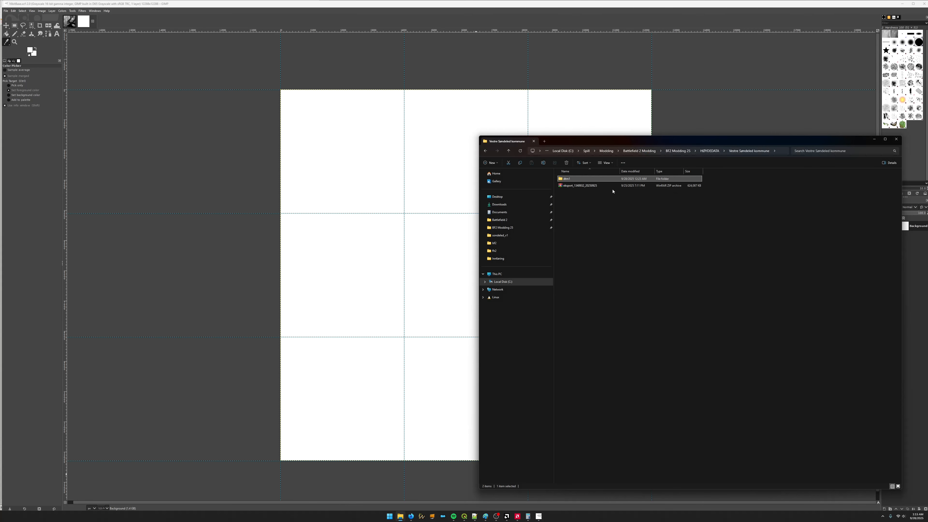
pyautogui.click(711, 150)
pyautogui.click(577, 192)
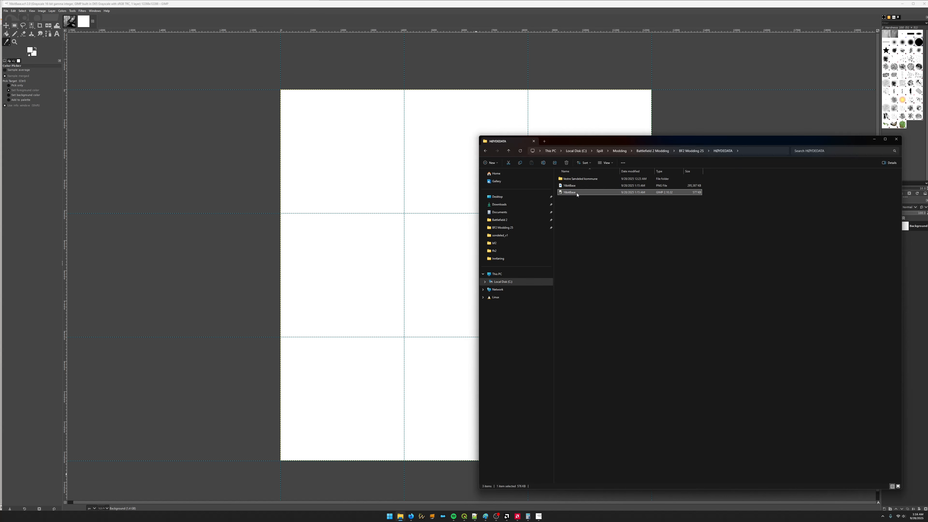
pyautogui.doubleClick(577, 193)
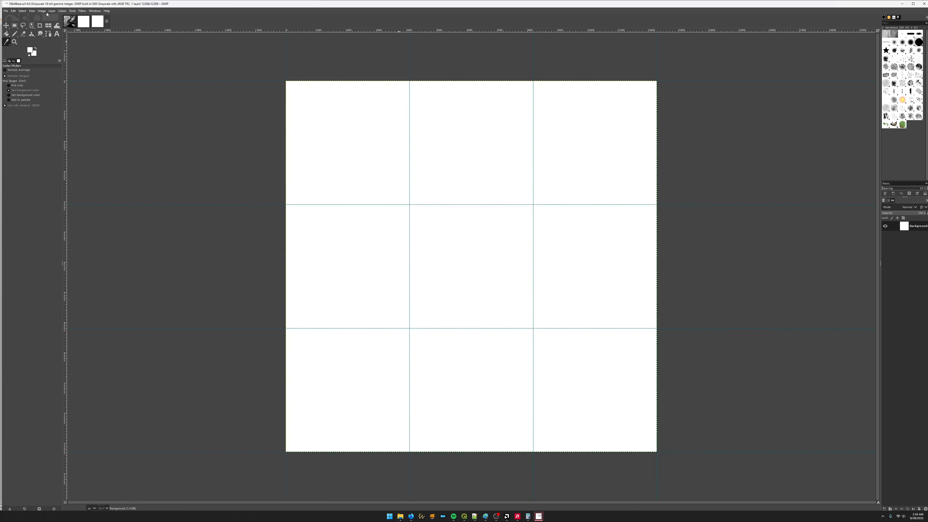
# Convert the newly opened base image to 8-bit integer precision with perceptual gamma (sRGB) and change its colour mode to RGB.
pyautogui.click(52, 11)
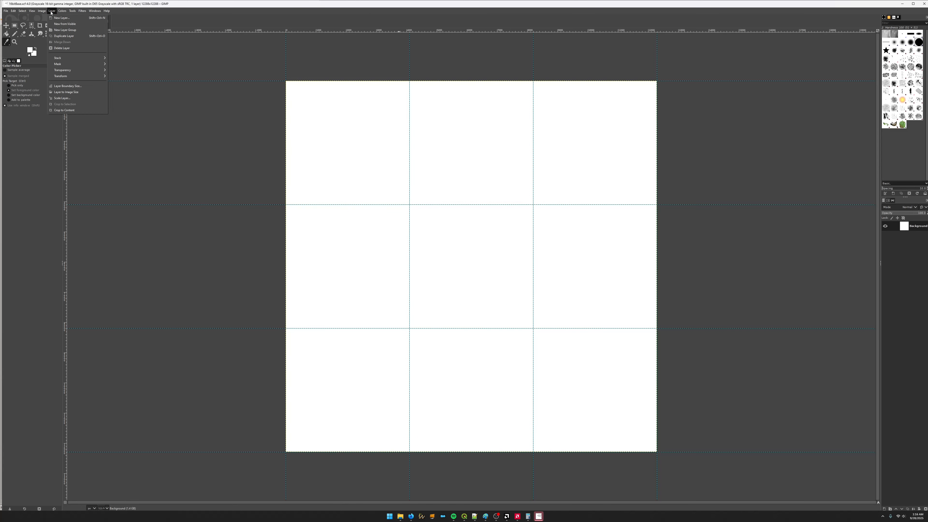
pyautogui.moveTo(41, 11)
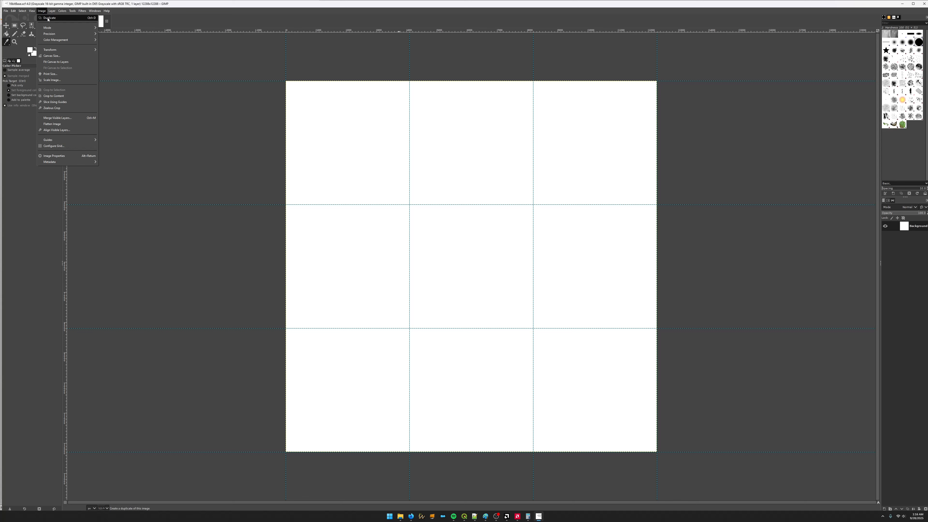
pyautogui.moveTo(84, 28)
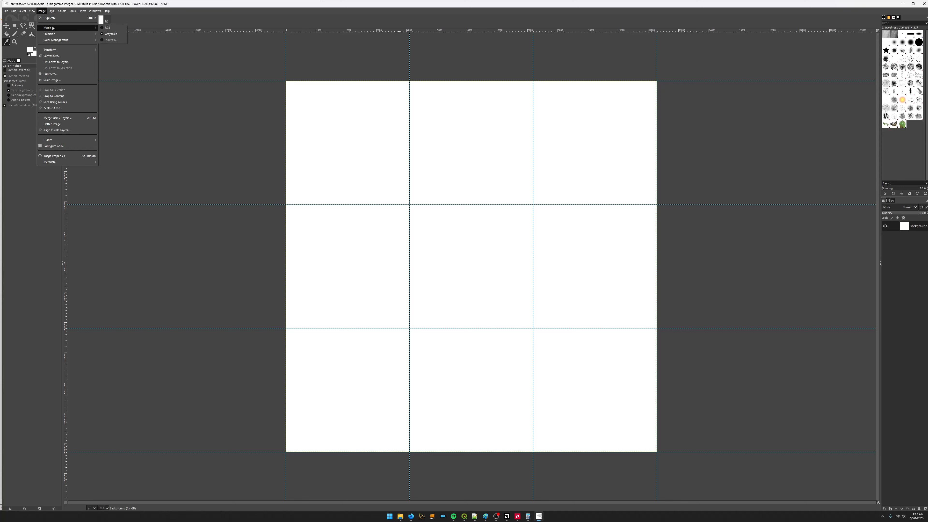
pyautogui.click(112, 33)
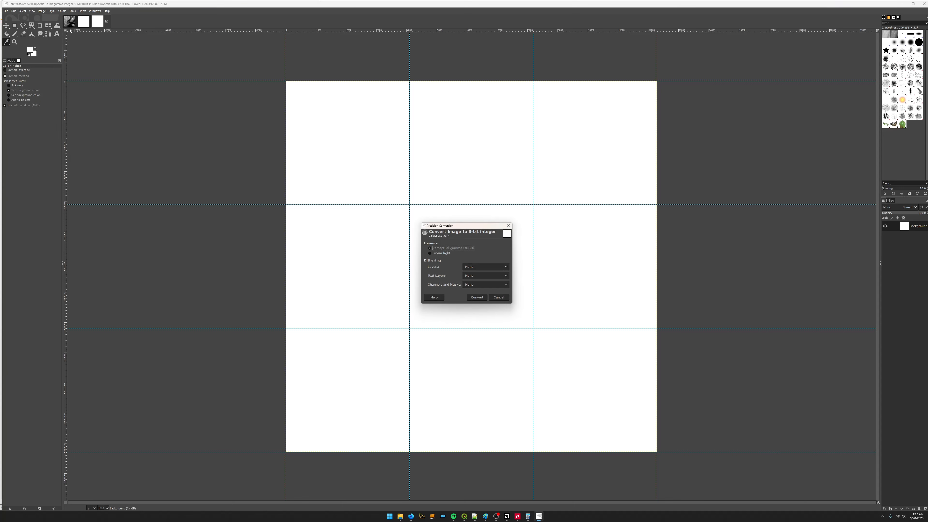
pyautogui.click(477, 297)
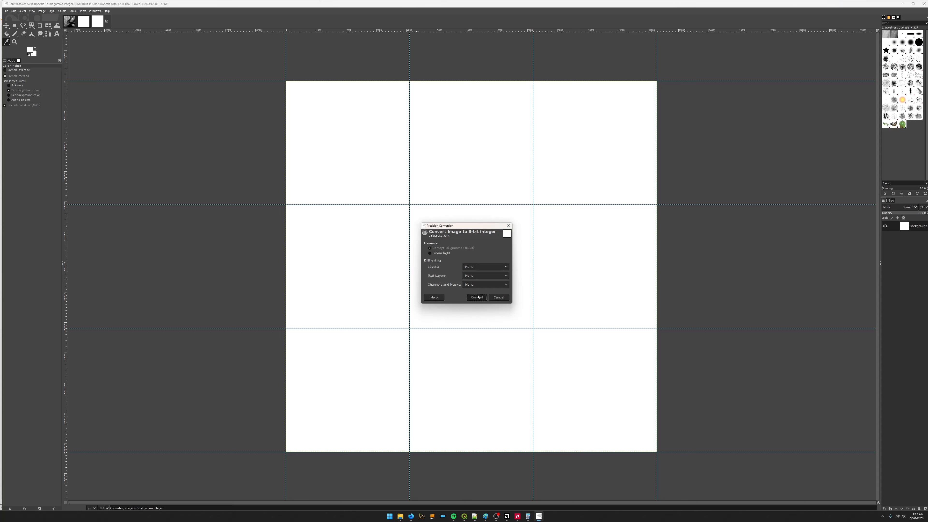
pyautogui.click(42, 11)
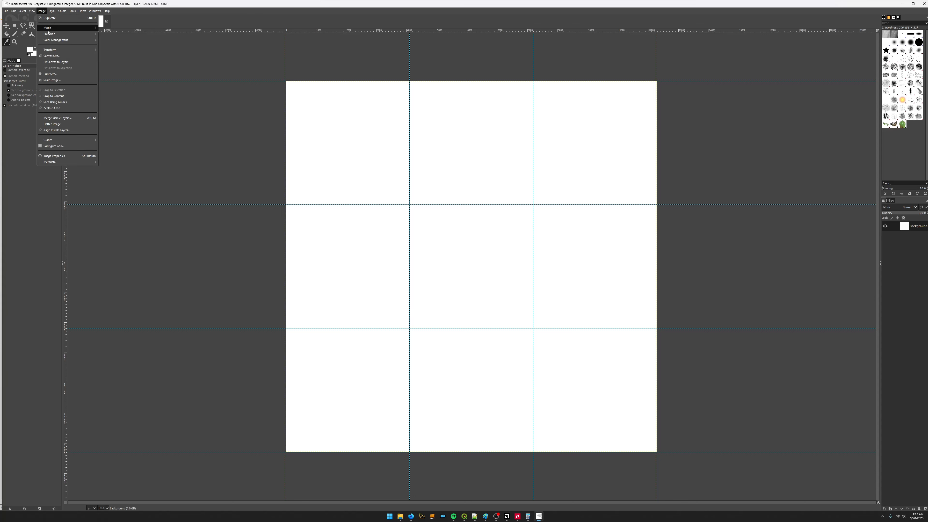
pyautogui.moveTo(49, 30)
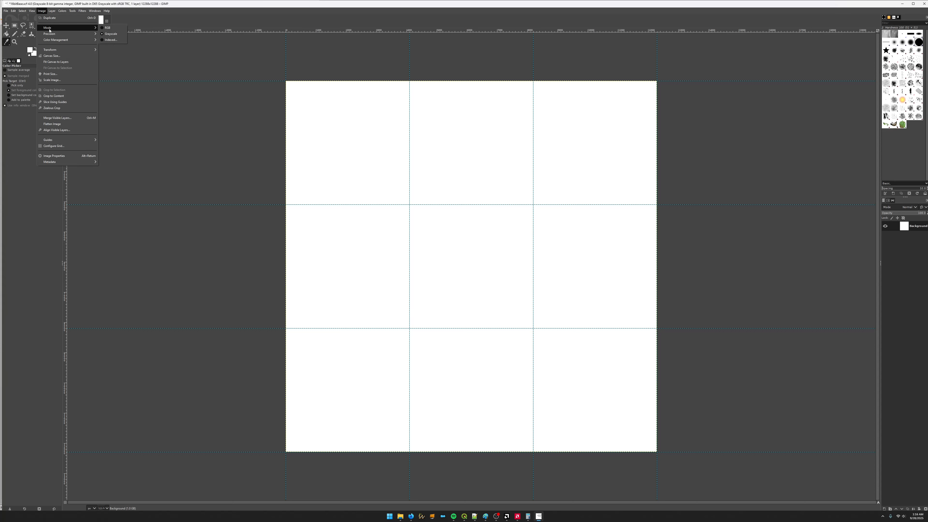
pyautogui.click(106, 28)
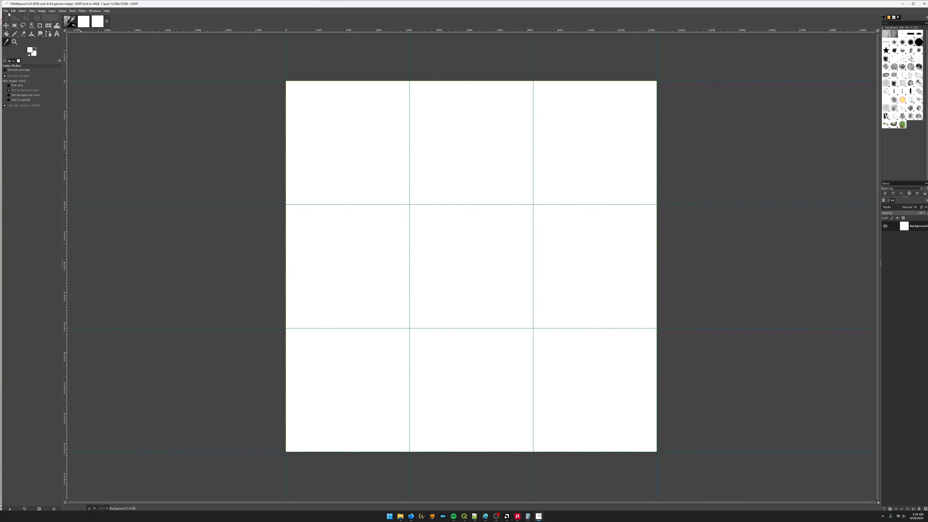
# Save the converted image as a separate file named 8bitBase.xcf in the HØYDEDATA folder.
pyautogui.click(7, 11)
pyautogui.click(20, 64)
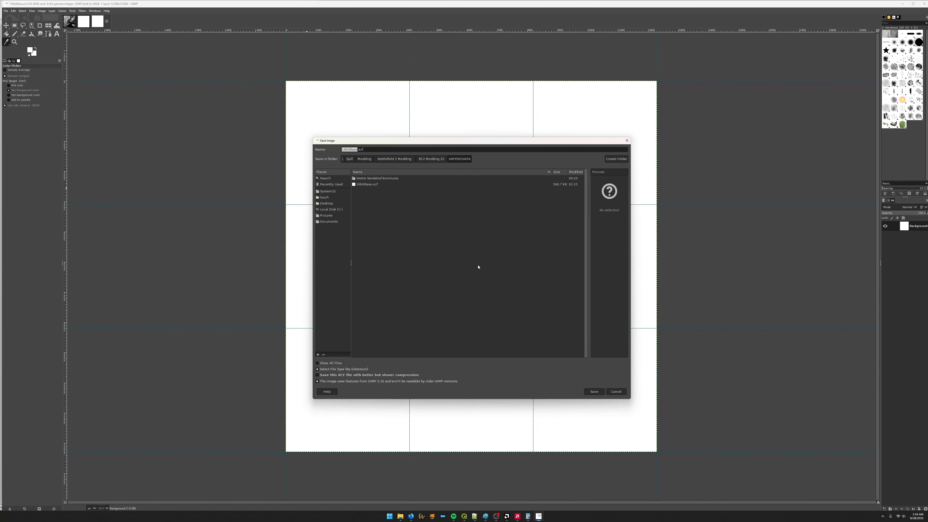
pyautogui.click(348, 150)
pyautogui.doubleClick(347, 150)
pyautogui.click(347, 150)
pyautogui.moveTo(346, 150); pyautogui.dragTo(341, 152)
pyautogui.write('8')
pyautogui.click(597, 393)
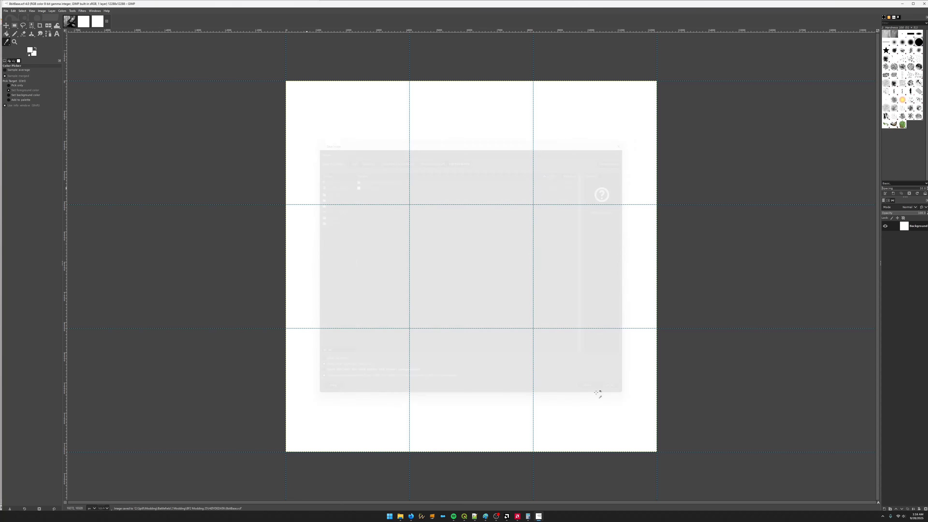
# Export the 8-bit base image as 8bitBase.png to the HØYDEDATA folder with the default PNG options.
pyautogui.click(5, 11)
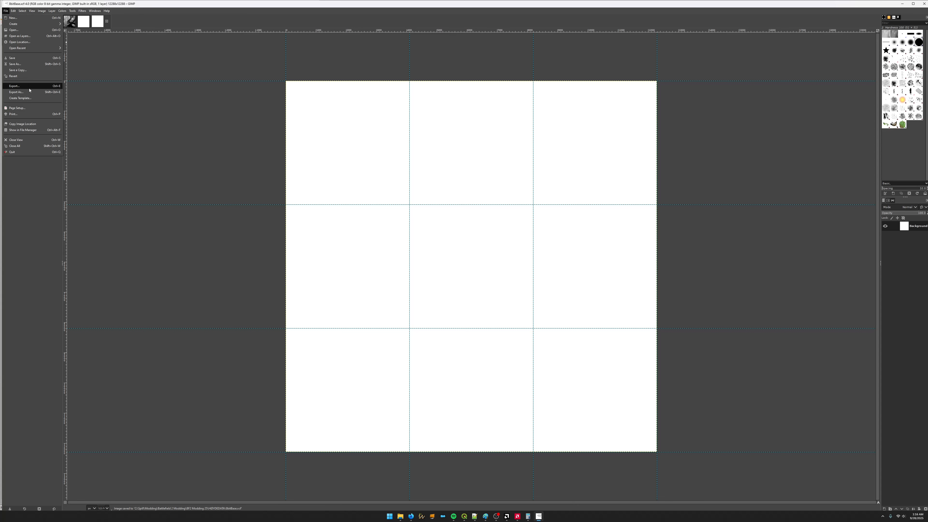
pyautogui.click(14, 86)
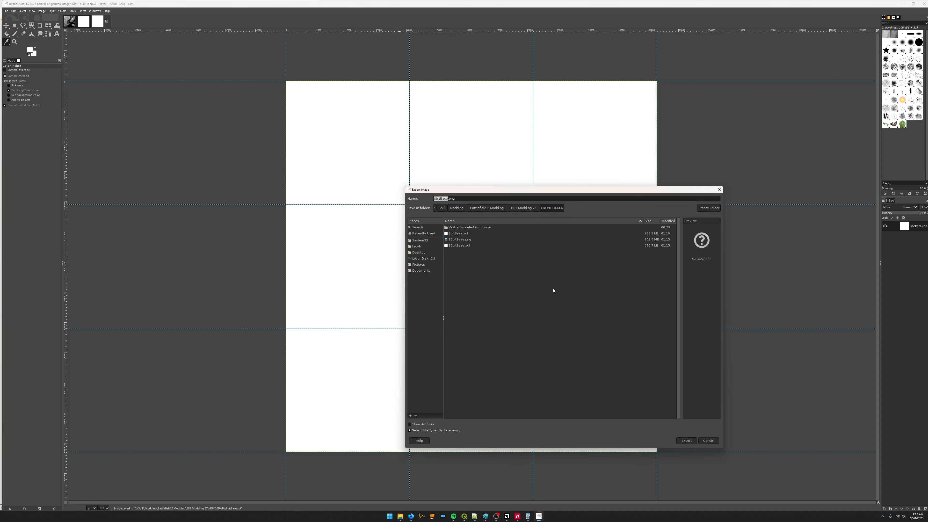
pyautogui.click(687, 440)
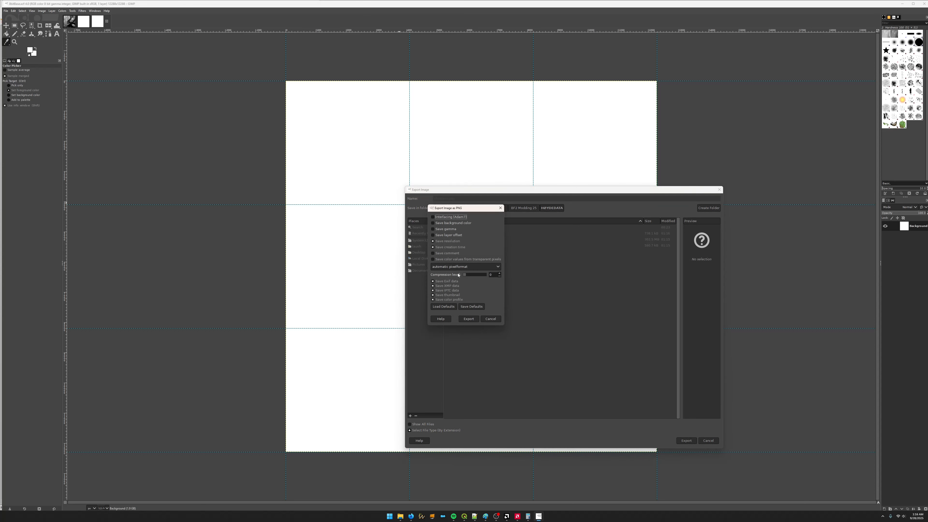
pyautogui.click(469, 319)
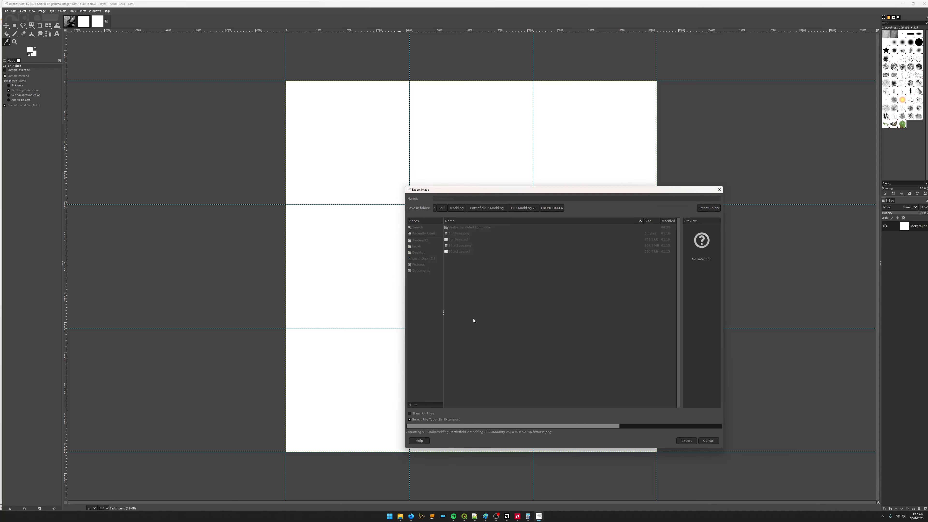
# Examine the paused GIMP frames in the two "Making an FH2 Map - Part 1" browser tabs and compare them with the 16-bit and 8-bit base images.
pyautogui.click(412, 517)
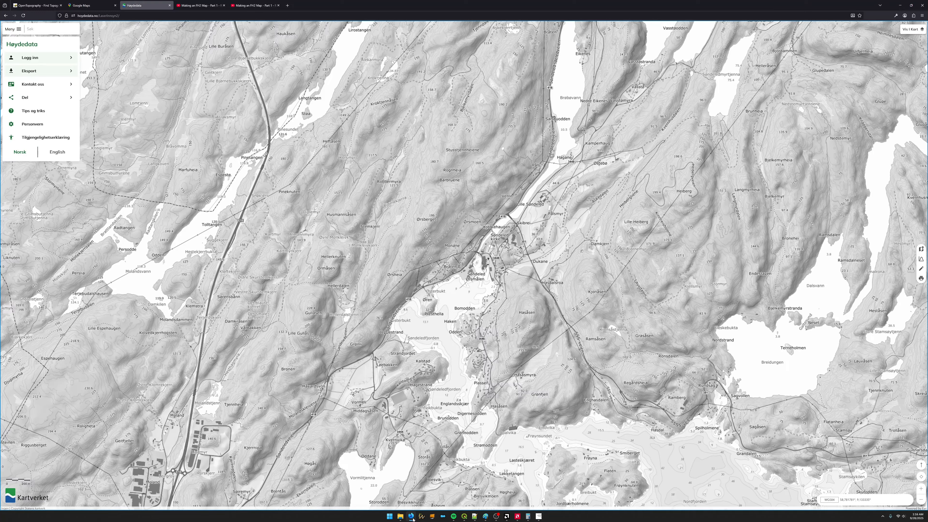
pyautogui.click(255, 5)
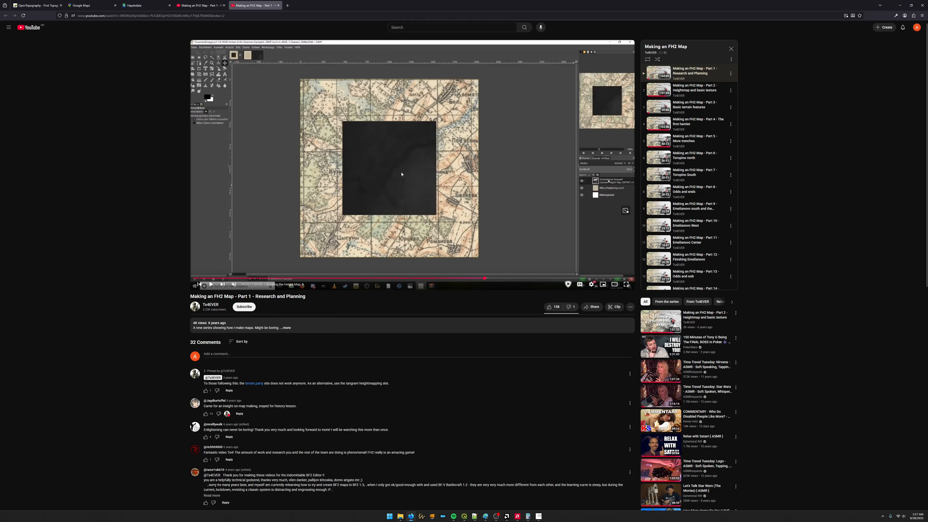
pyautogui.hotkey('ctrl', 'shift', 'Tab')
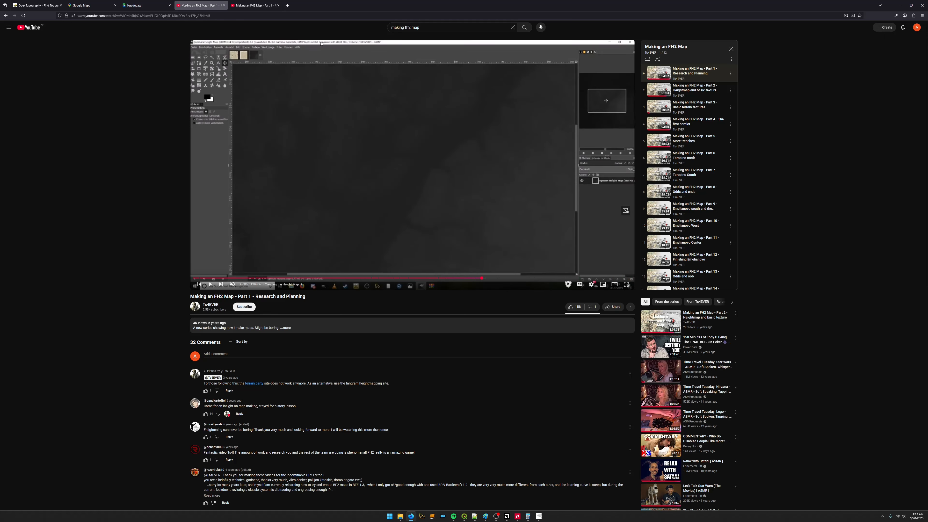
pyautogui.hotkey('ctrl', 'Tab')
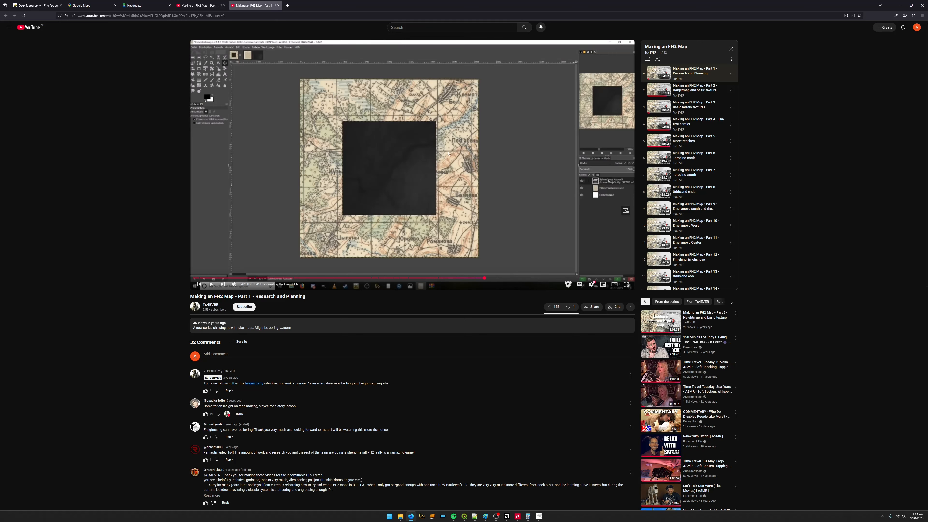
pyautogui.click(901, 5)
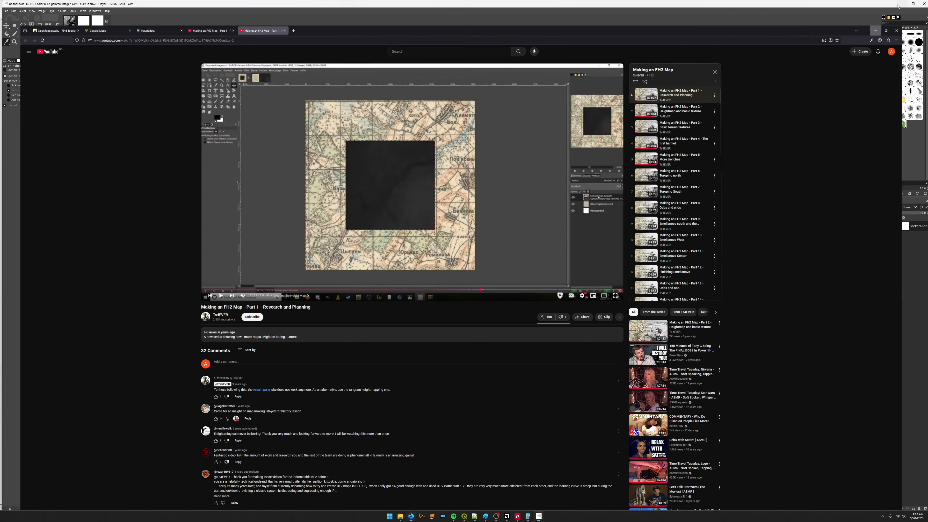
pyautogui.click(84, 25)
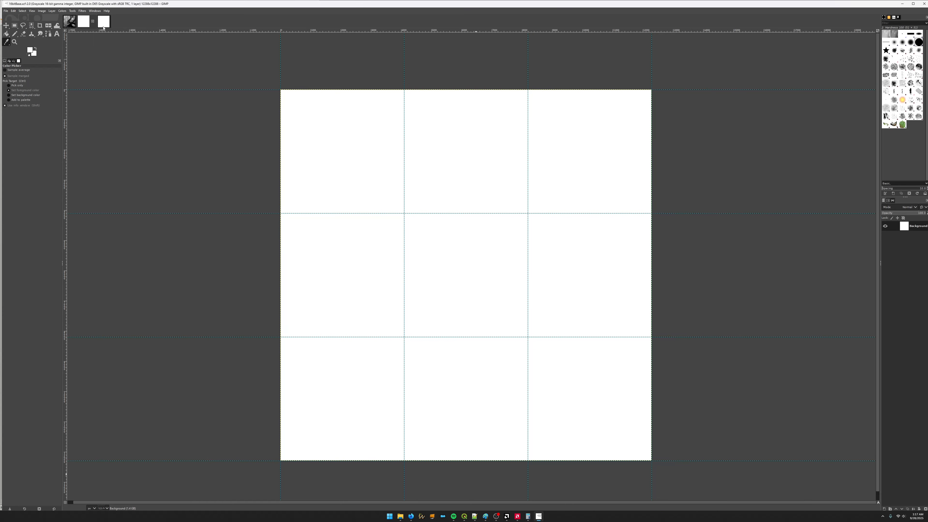
pyautogui.click(103, 24)
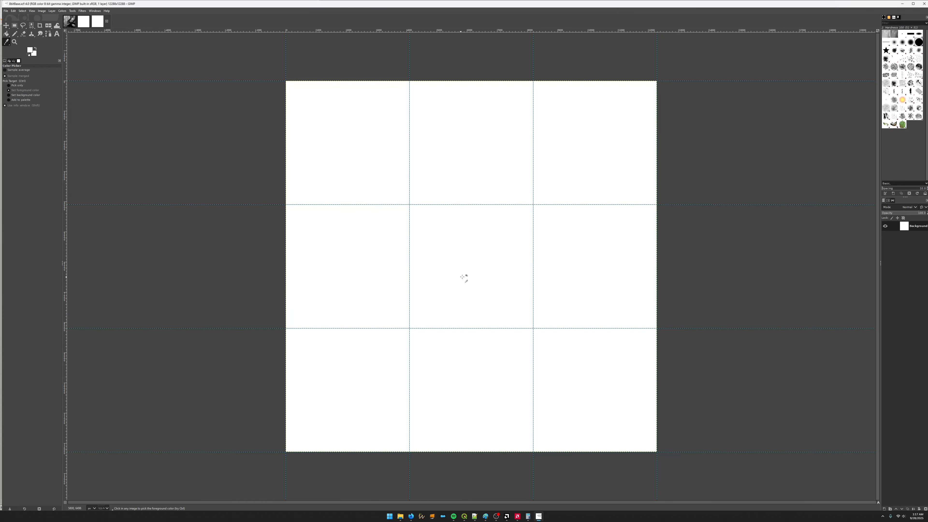
pyautogui.click(411, 517)
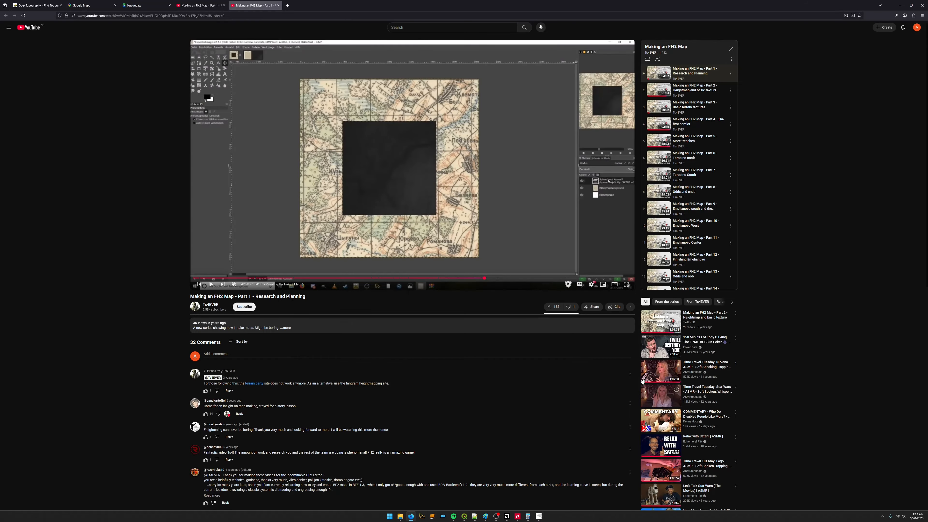
pyautogui.click(901, 5)
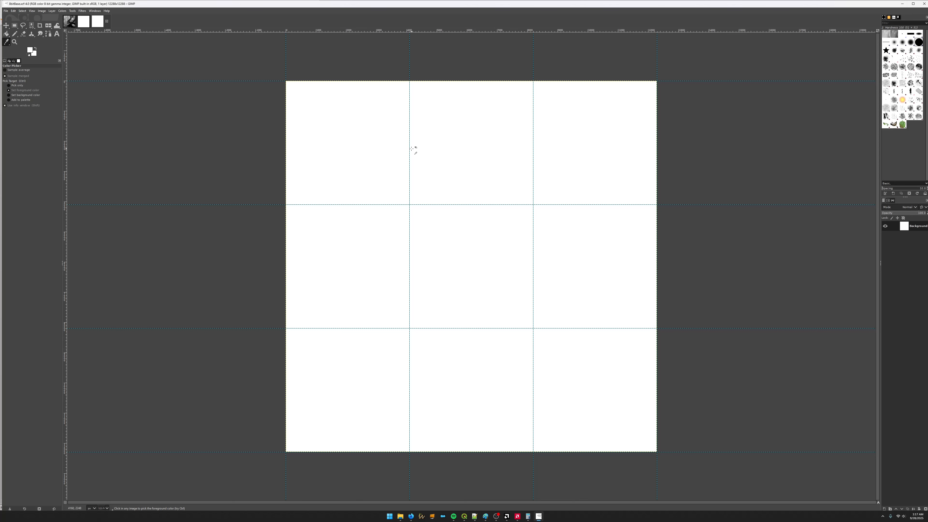
pyautogui.click(85, 26)
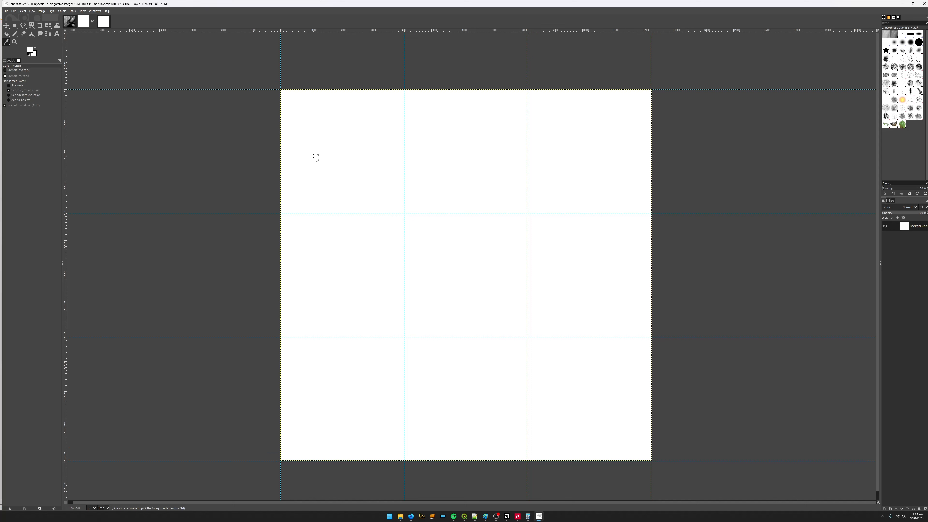
pyautogui.click(103, 21)
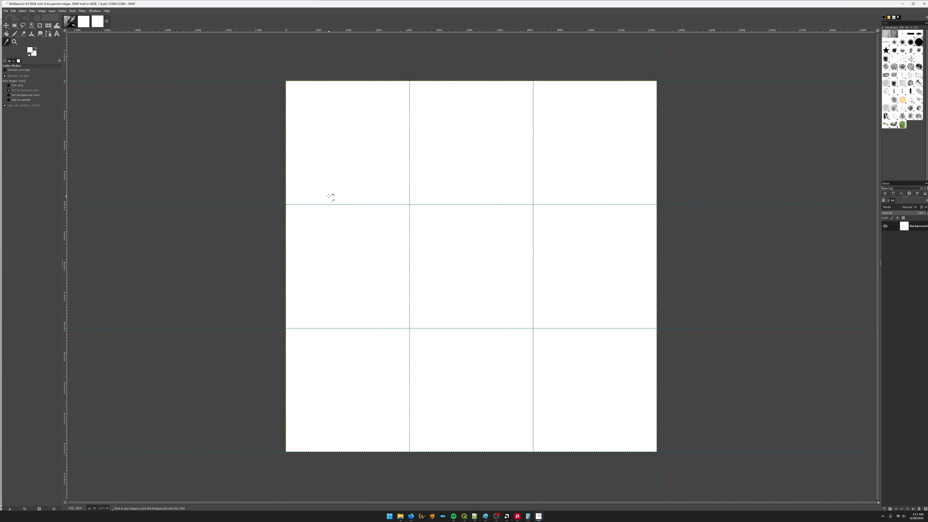
# Copy the TutorialFinal heightmap into the 8bitBase image and turn the pasted floating selection into a new layer.
pyautogui.click(69, 22)
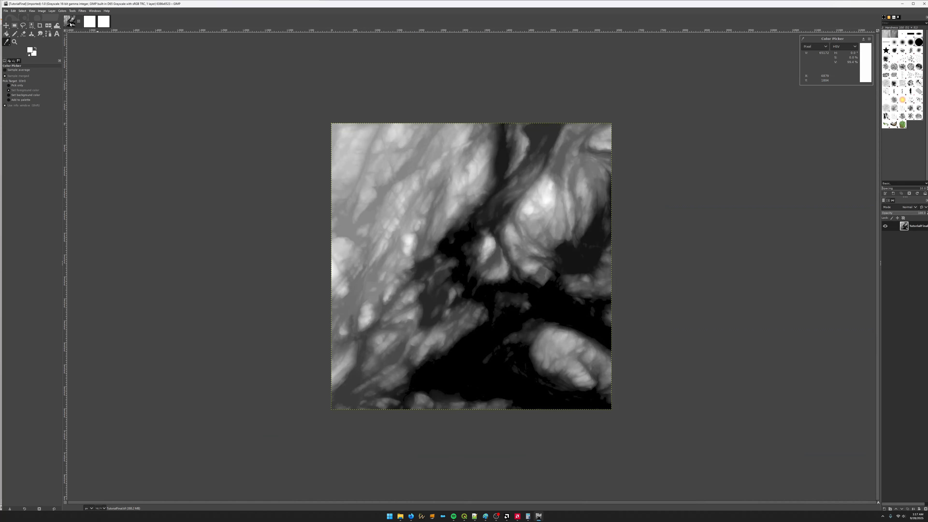
pyautogui.click(104, 21)
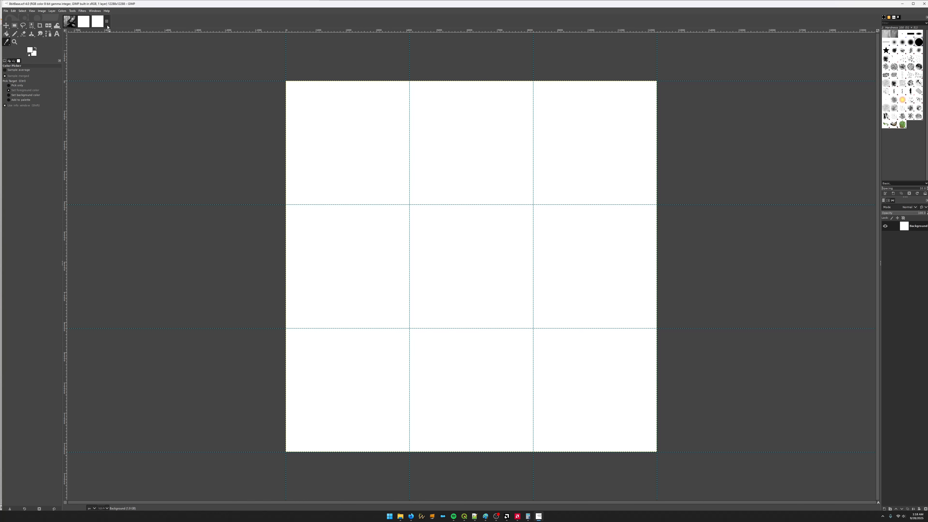
pyautogui.hotkey('ctrl', 'v')
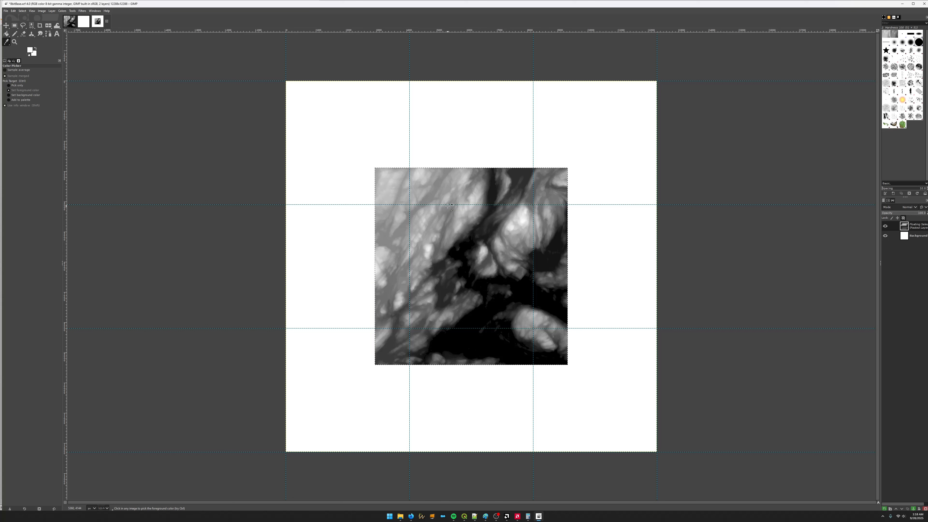
pyautogui.rightClick(916, 226)
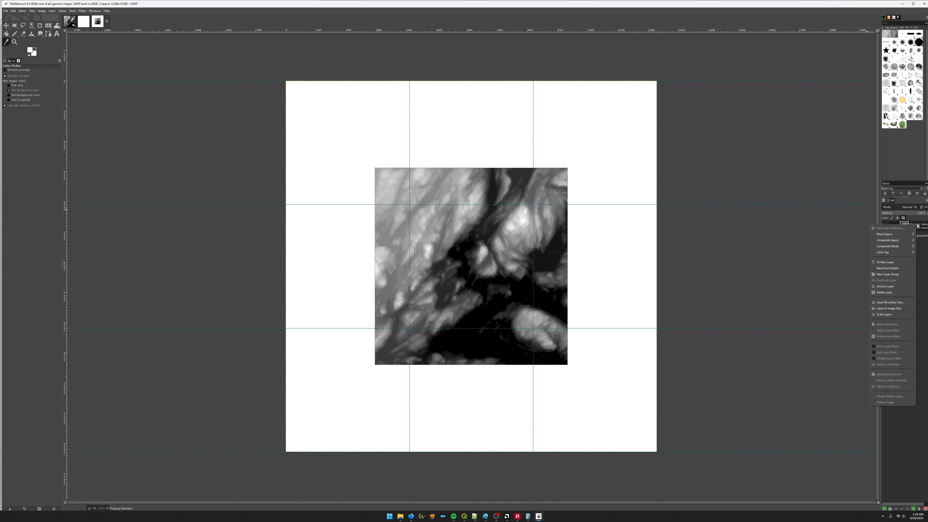
pyautogui.click(889, 263)
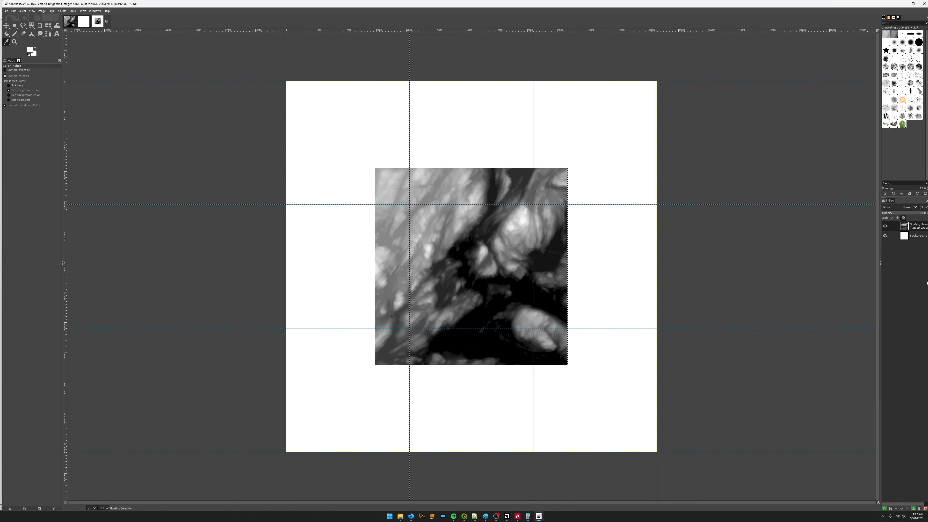
# Delete the pasted heightmap layer from the 8bitBase image.
pyautogui.rightClick(909, 227)
pyautogui.click(885, 294)
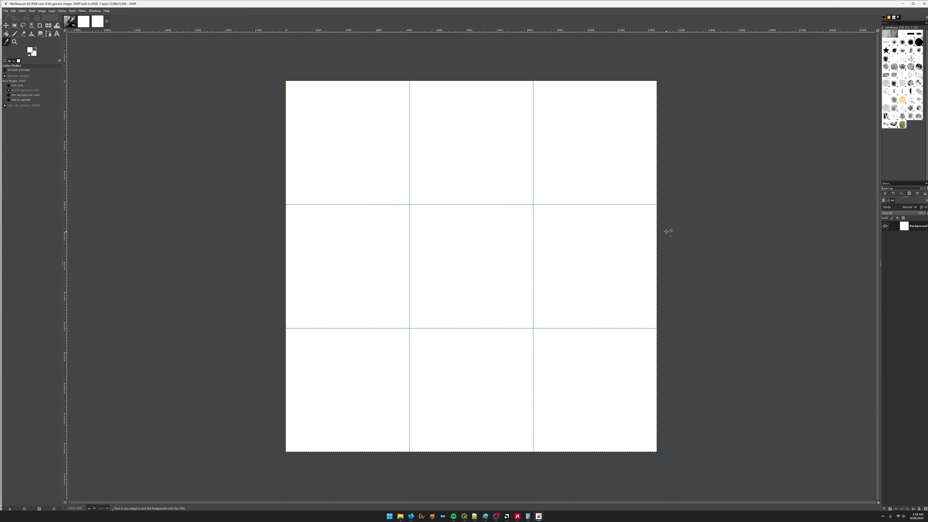
# Paste the heightmap into the 16bitBase image as a new layer and open the layer's scaling settings.
pyautogui.click(83, 21)
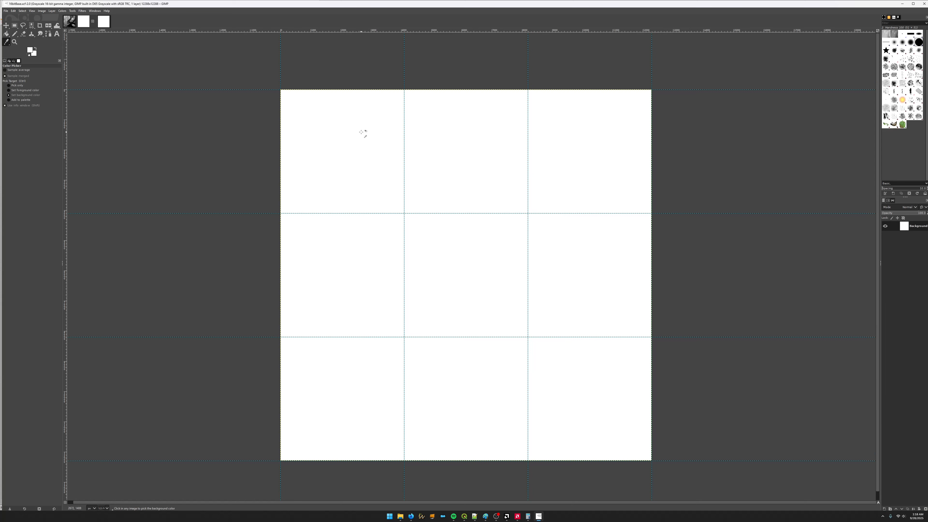
pyautogui.hotkey('ctrl', 'v')
pyautogui.rightClick(912, 226)
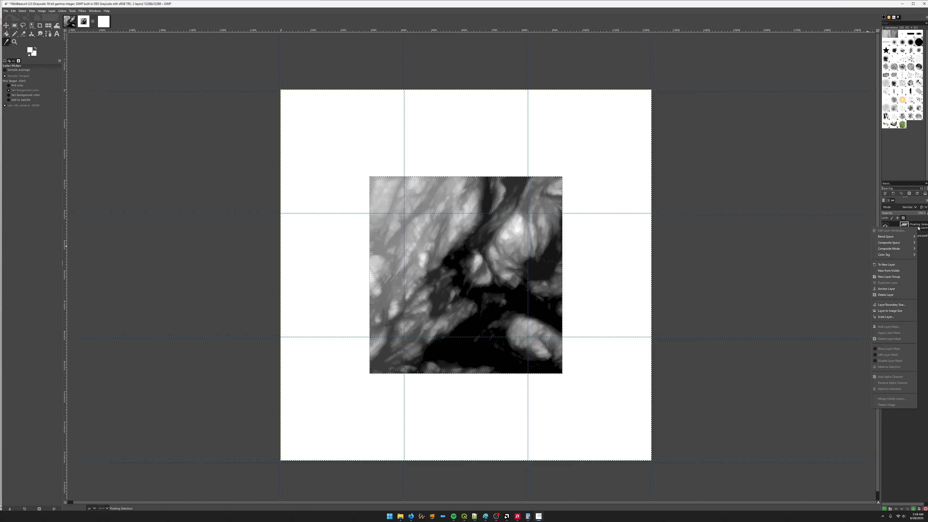
pyautogui.click(889, 264)
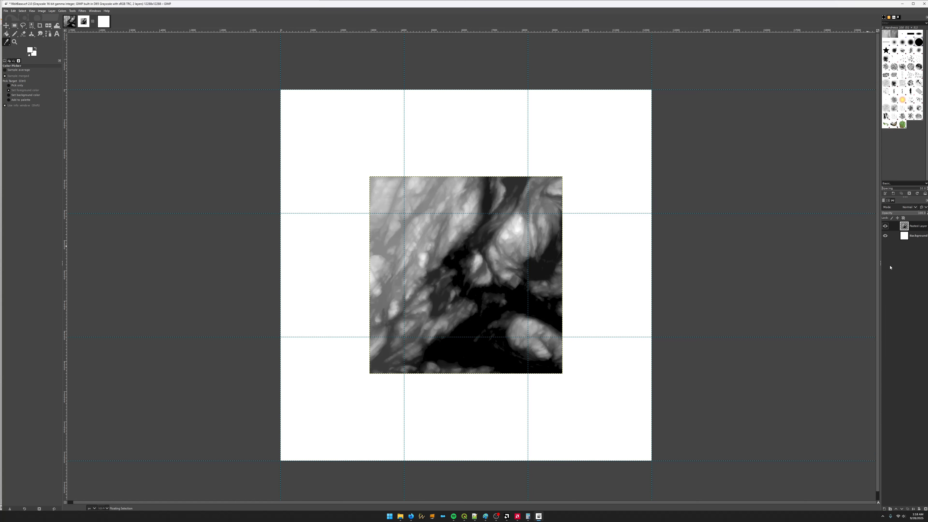
pyautogui.rightClick(916, 227)
pyautogui.click(892, 317)
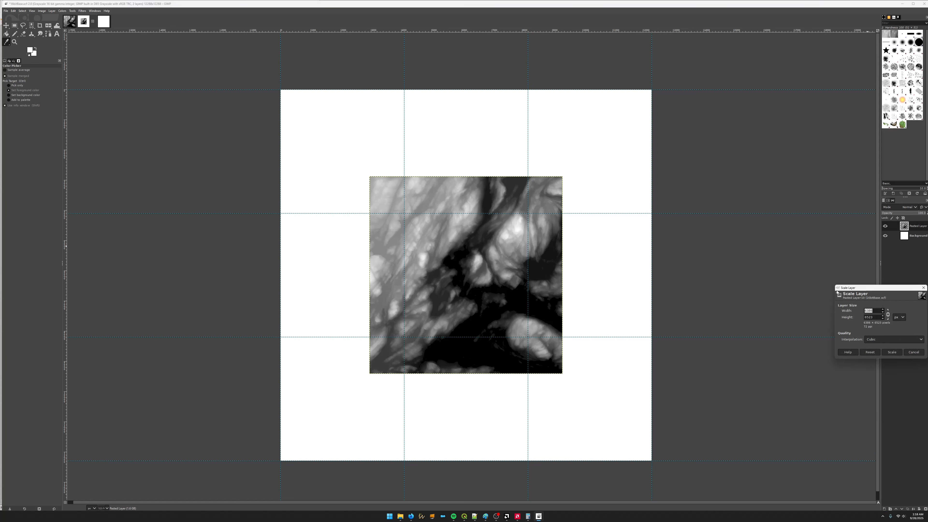
pyautogui.click(893, 339)
pyautogui.click(892, 341)
pyautogui.click(872, 310)
pyautogui.write('2')
pyautogui.click(899, 317)
pyautogui.click(901, 345)
pyautogui.click(878, 318)
pyautogui.click(870, 353)
# Scale the pasted heightmap layer to 200% in width and height with interpolation set to None.
pyautogui.click(899, 317)
pyautogui.click(900, 330)
pyautogui.moveTo(878, 311); pyautogui.dragTo(856, 311)
pyautogui.write('200')
pyautogui.click(876, 317)
pyautogui.click(890, 339)
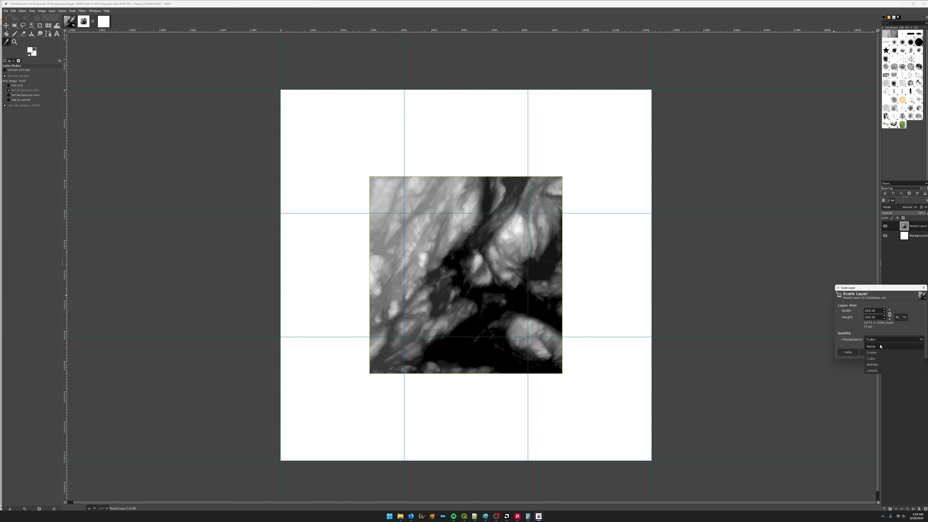
pyautogui.click(879, 344)
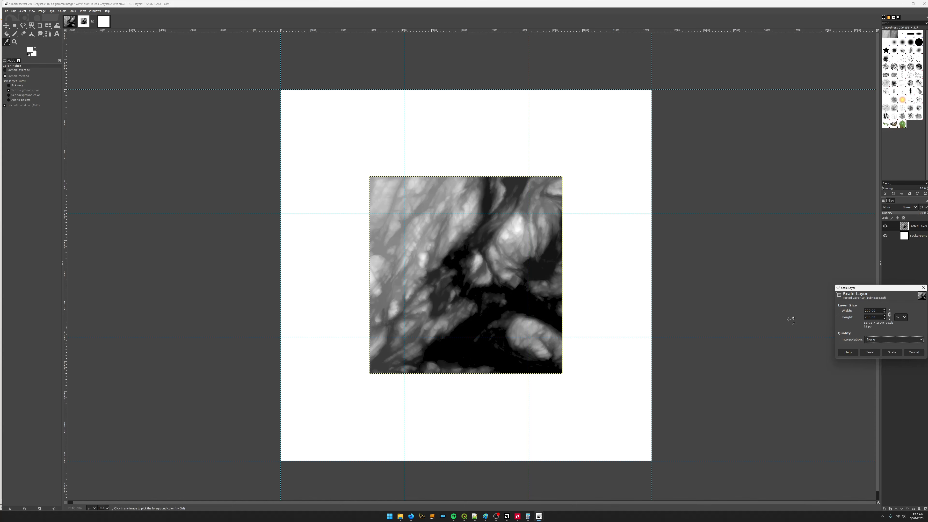
pyautogui.scroll(6, 456, 261)
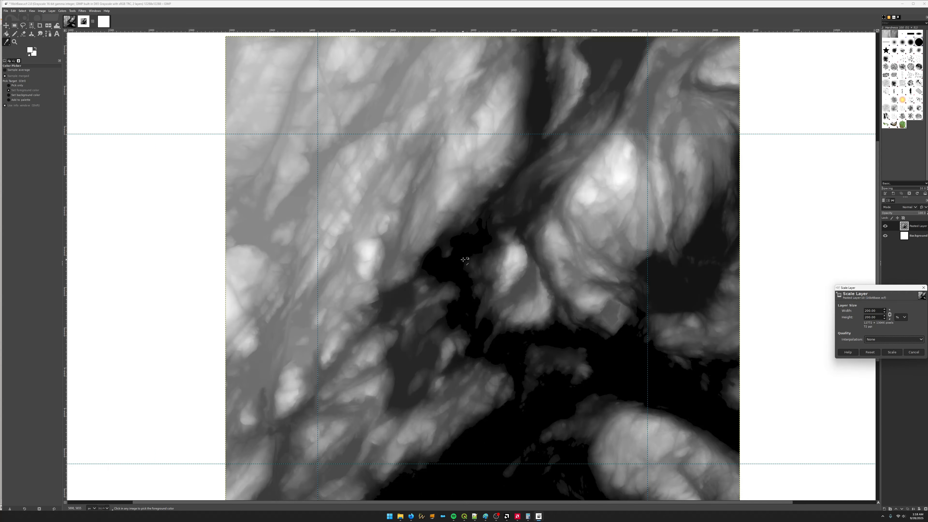
pyautogui.scroll(-6, 468, 220)
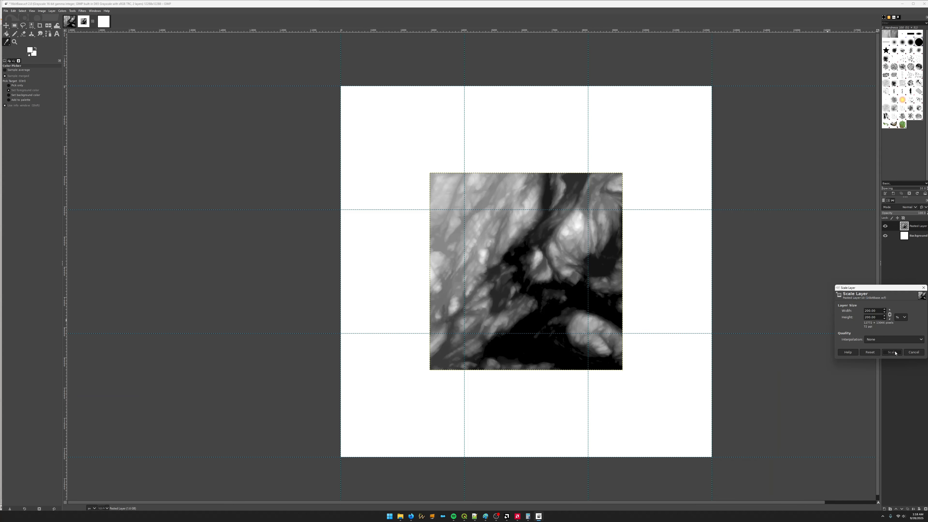
pyautogui.click(893, 352)
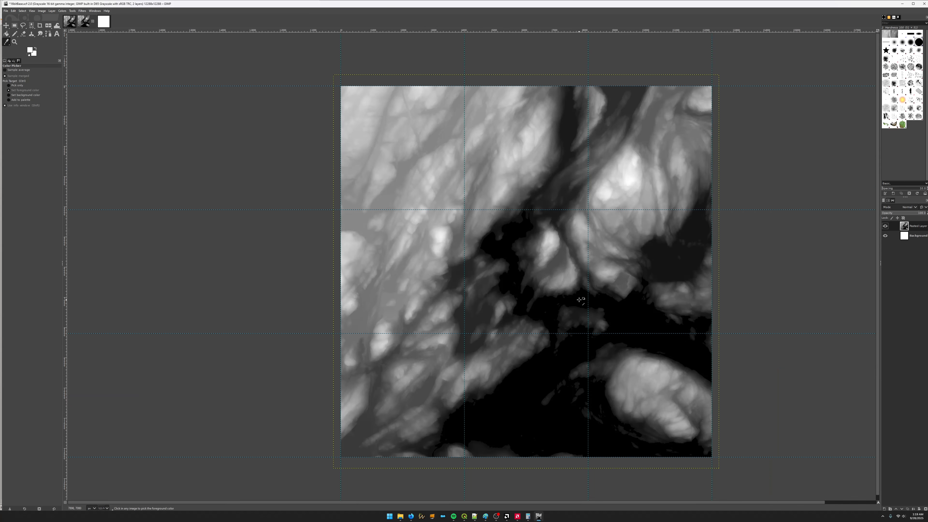
# Move the scaled heightmap layer down on the 16bitBase canvas, leaving a strip of white background above it and its left edge just outside the canvas.
pyautogui.scroll(1, 579, 299)
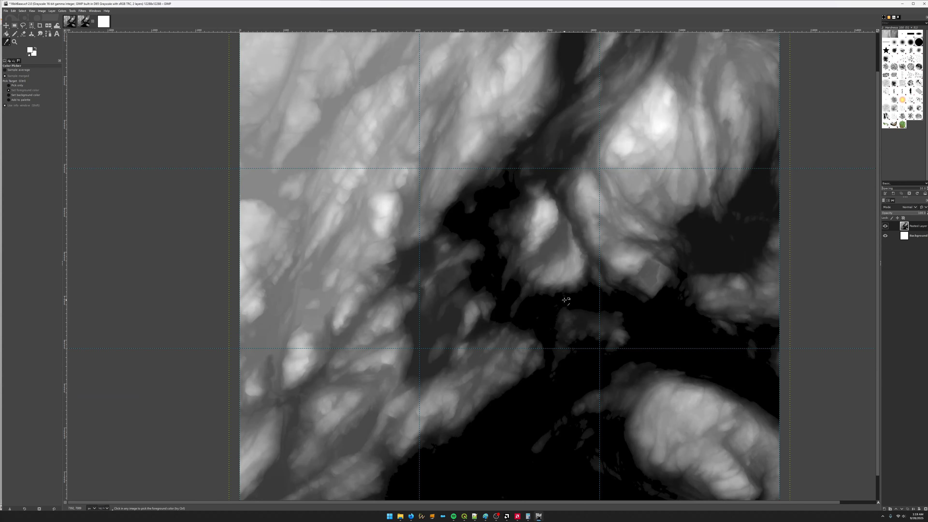
pyautogui.click(6, 25)
pyautogui.moveTo(500, 283)
pyautogui.mouseDown()
pyautogui.moveTo(493, 303)
pyautogui.moveTo(501, 299)
pyautogui.mouseUp()
pyautogui.moveTo(503, 301); pyautogui.dragTo(502, 309)
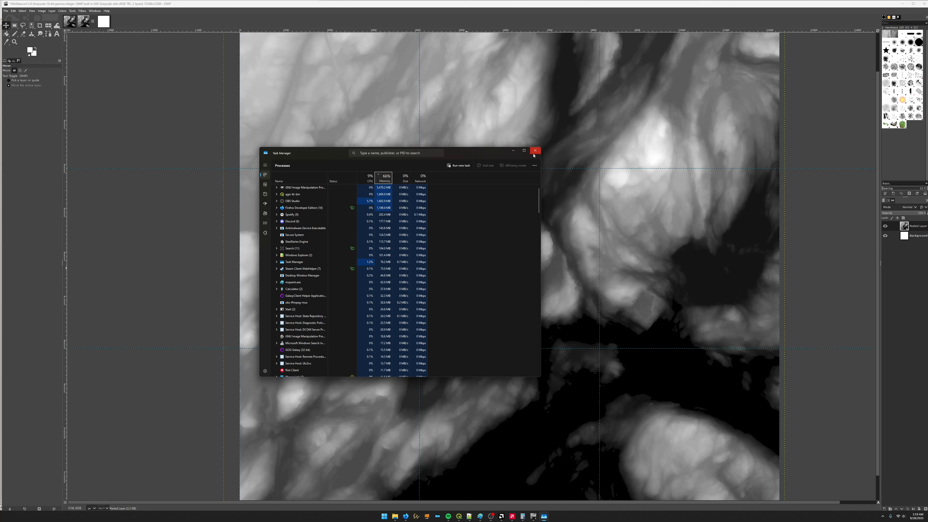
pyautogui.click(534, 154)
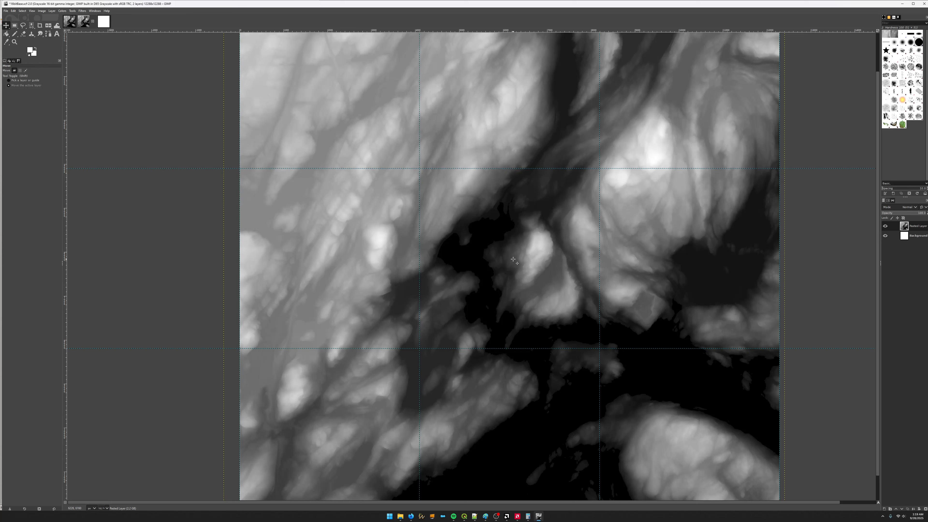
pyautogui.scroll(3, 539, 258)
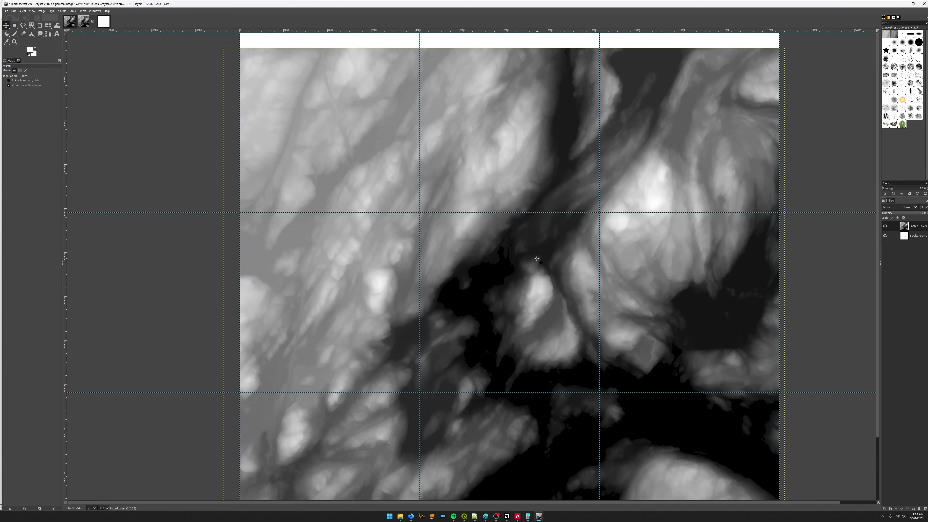
pyautogui.scroll(-2, 539, 258)
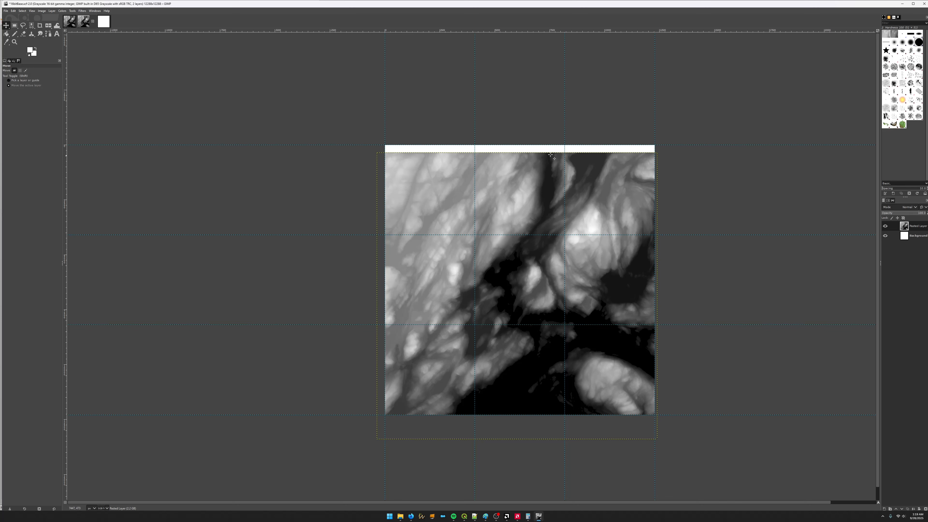
pyautogui.scroll(2, 528, 258)
pyautogui.scroll(1, 524, 274)
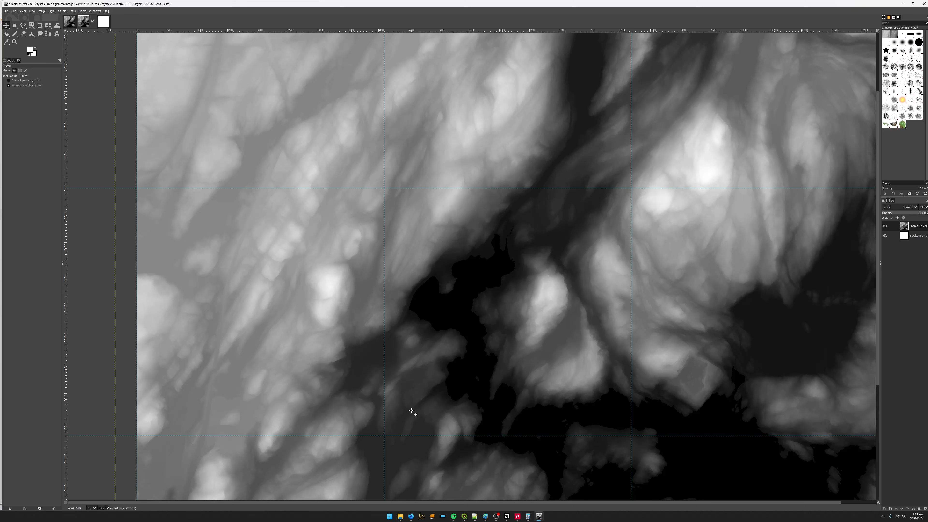
pyautogui.moveTo(523, 369); pyautogui.dragTo(535, 386)
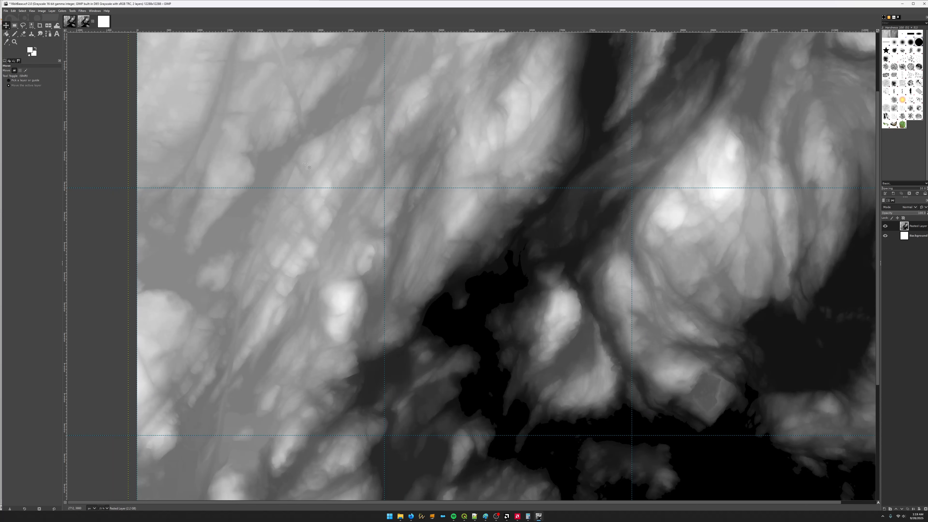
pyautogui.scroll(-1, 305, 164)
pyautogui.scroll(2, 305, 163)
pyautogui.scroll(-2, 347, 168)
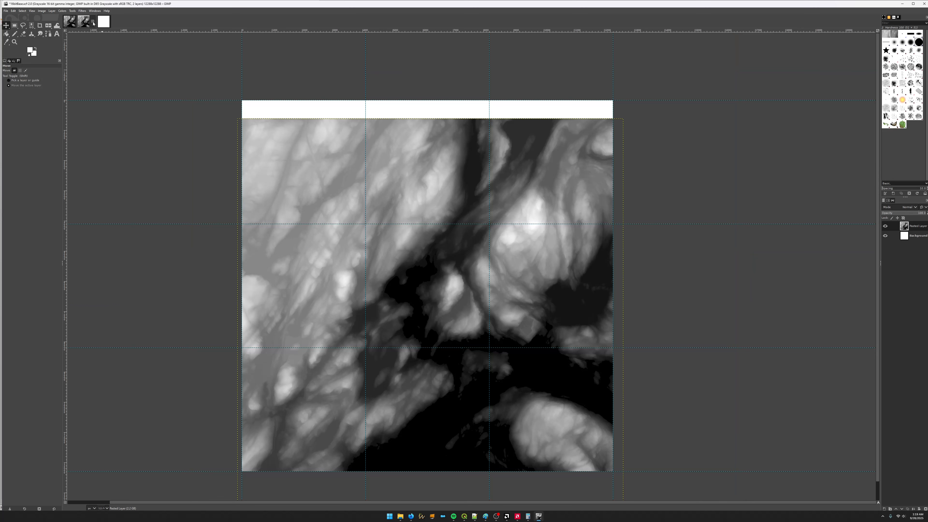
# Close the 16bitBase, 8bitBase and TutorialFinal images, discarding their changes.
pyautogui.click(94, 23)
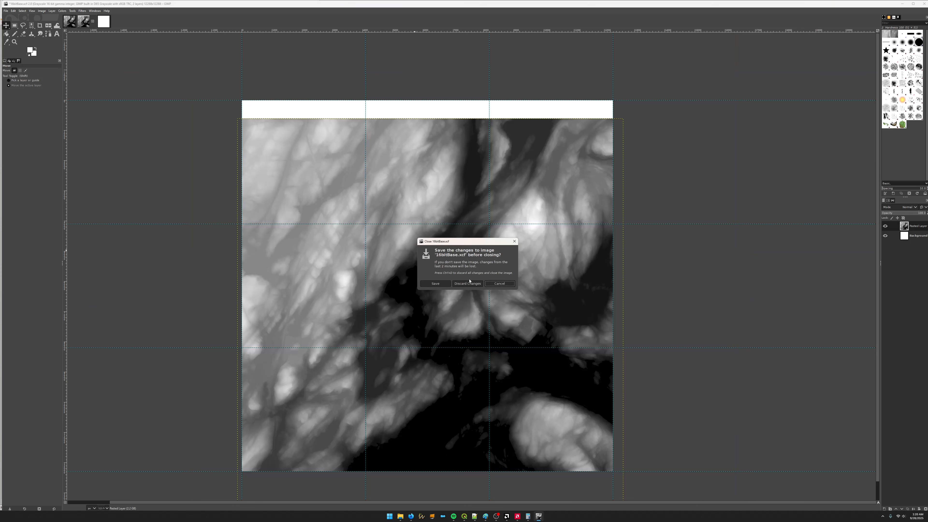
pyautogui.click(468, 283)
pyautogui.click(93, 21)
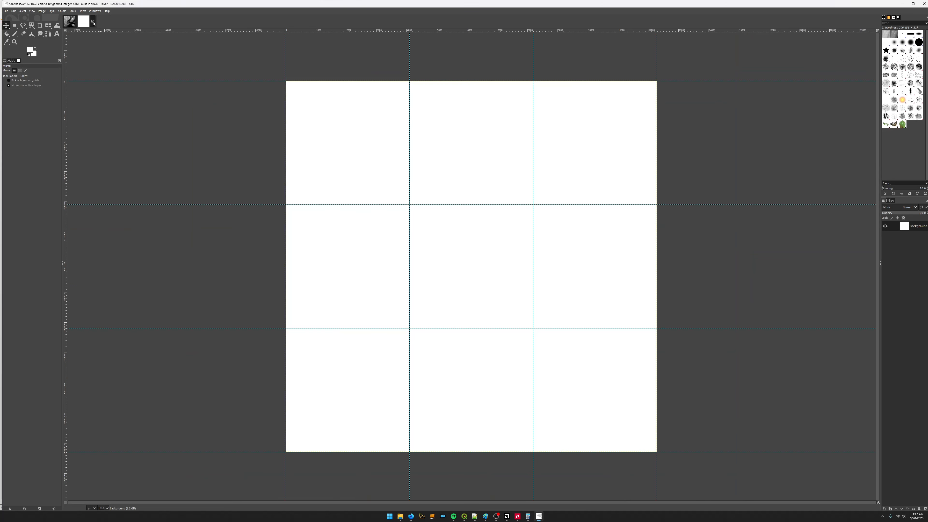
pyautogui.click(470, 284)
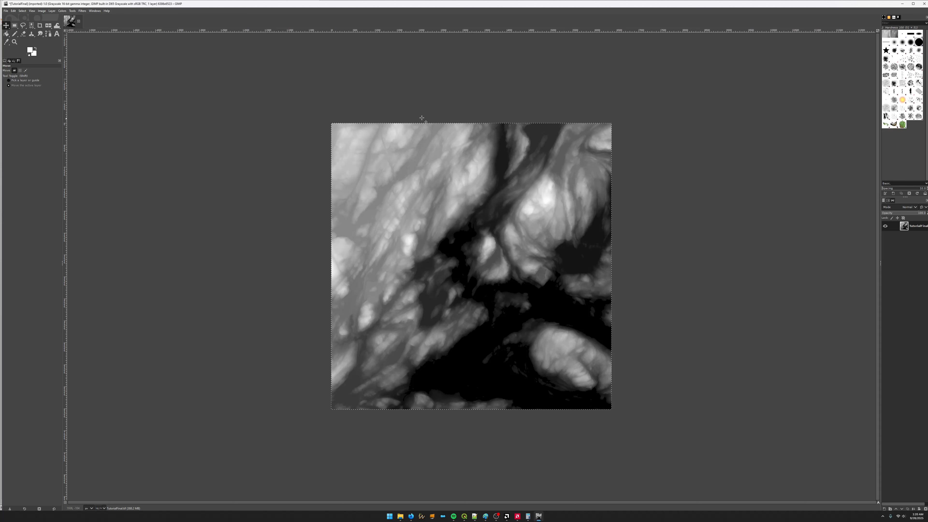
pyautogui.click(79, 22)
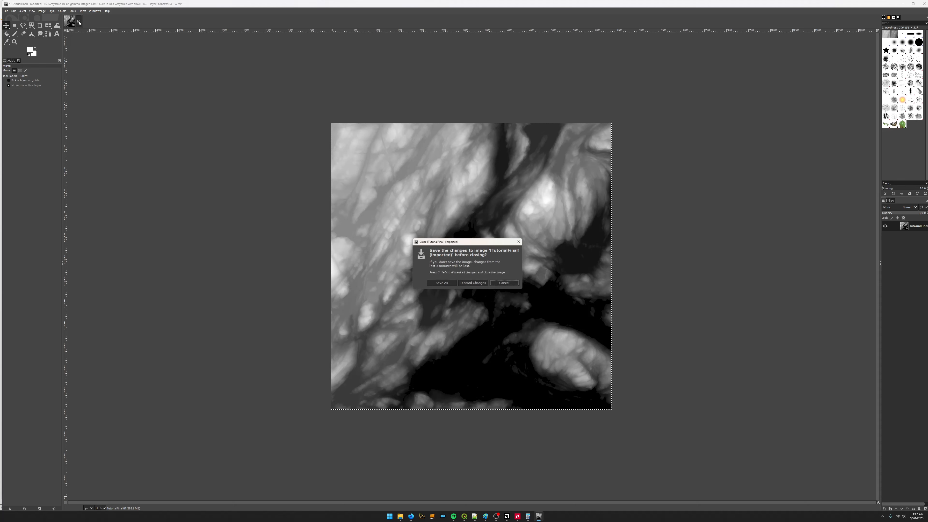
pyautogui.click(472, 284)
pyautogui.click(6, 10)
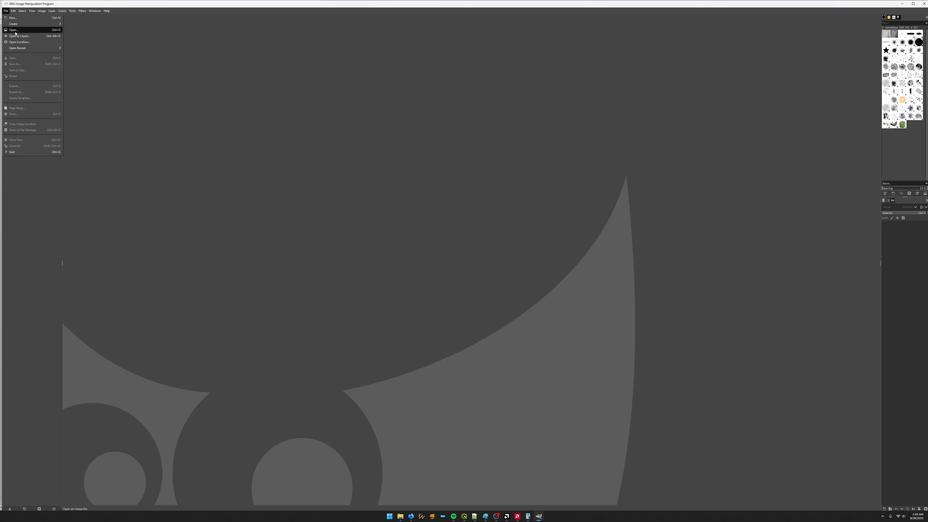
pyautogui.click(14, 30)
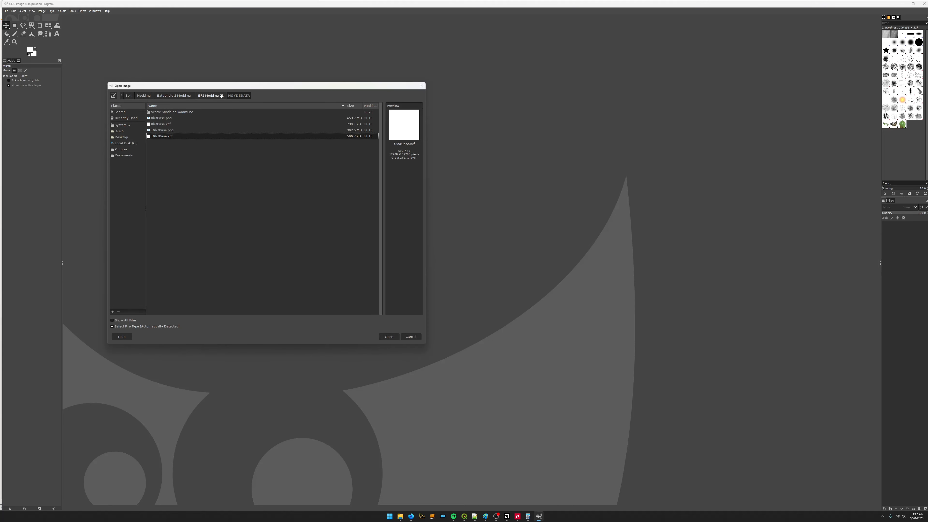
pyautogui.click(422, 85)
# Open the finished "med secondary 8bit" XCF heightmap from the recently used files.
pyautogui.click(6, 10)
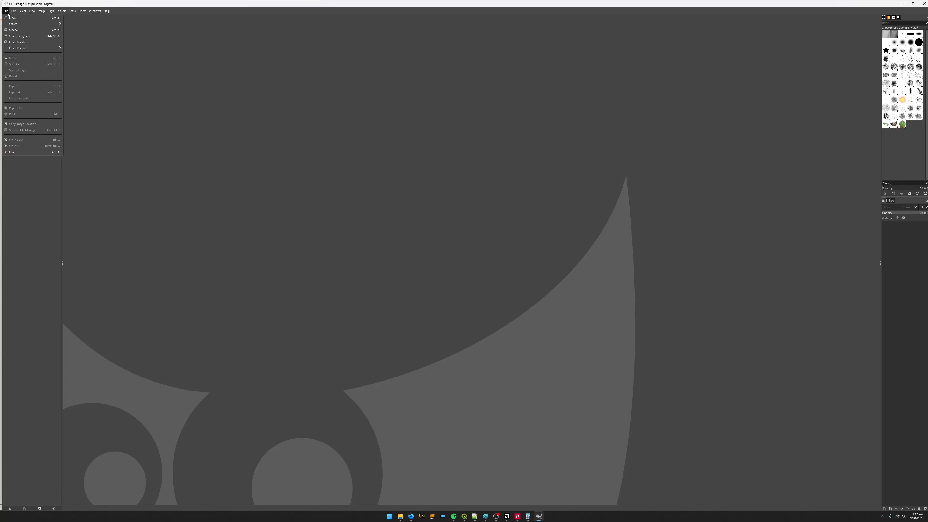
pyautogui.click(24, 31)
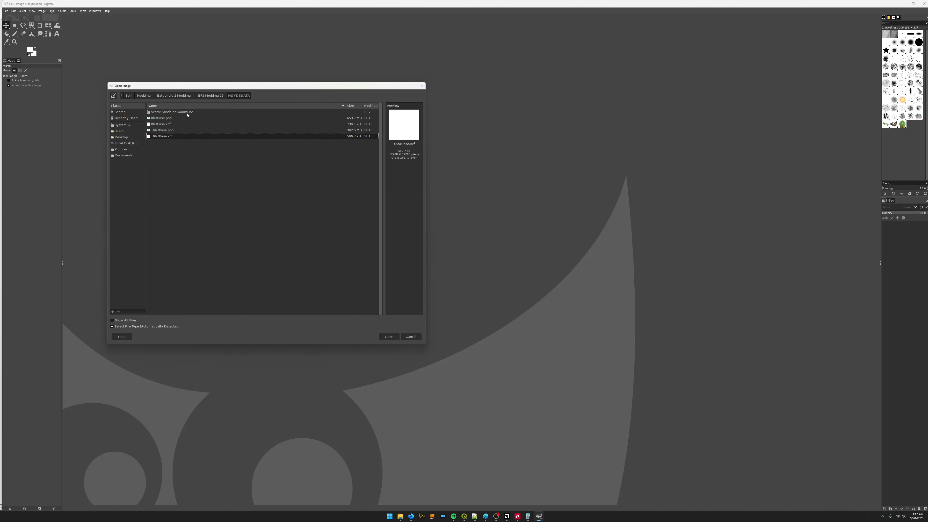
pyautogui.click(125, 118)
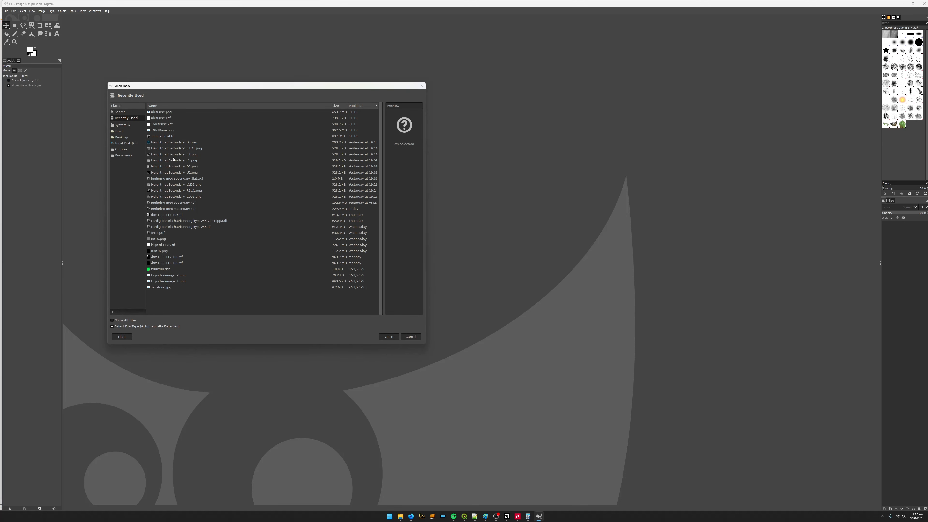
pyautogui.click(187, 179)
pyautogui.click(389, 337)
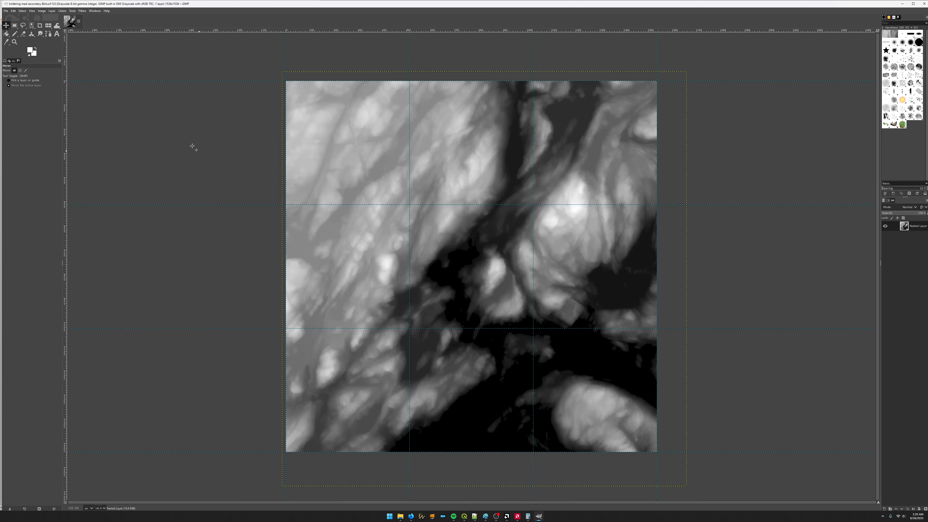
# Open the full-resolution "med secondary" XCF heightmap from the same folder as the 8-bit version.
pyautogui.click(5, 11)
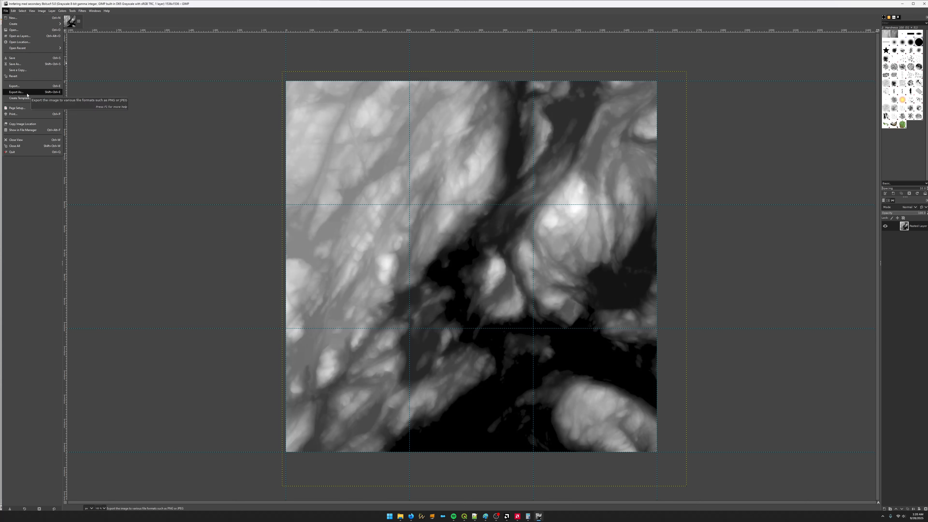
pyautogui.click(25, 30)
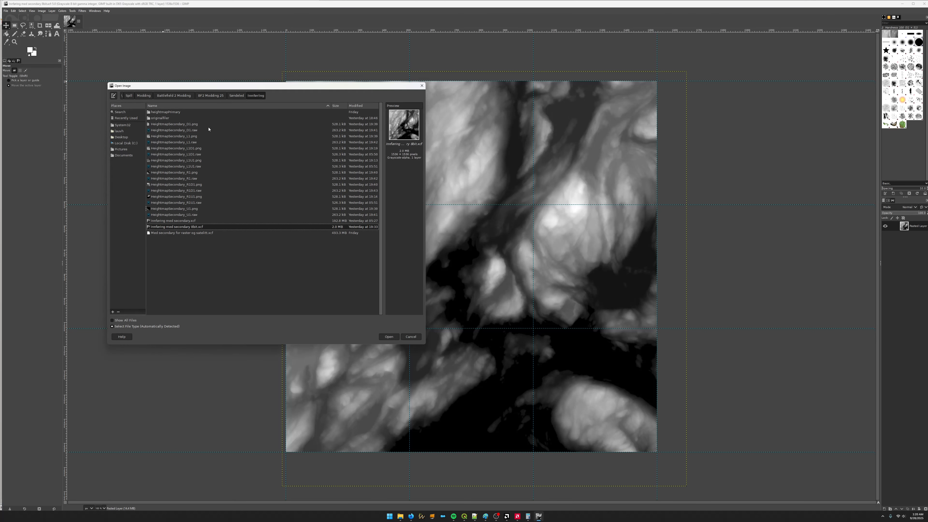
pyautogui.click(183, 222)
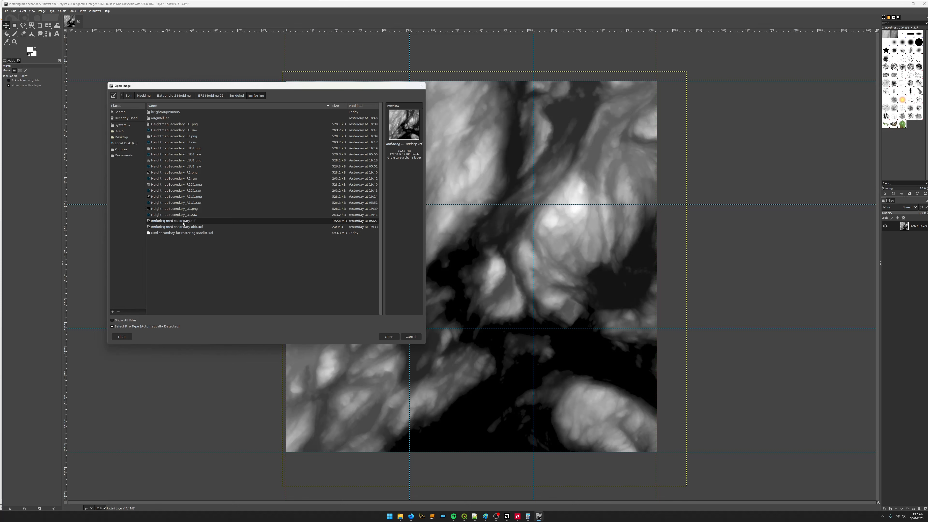
pyautogui.click(389, 337)
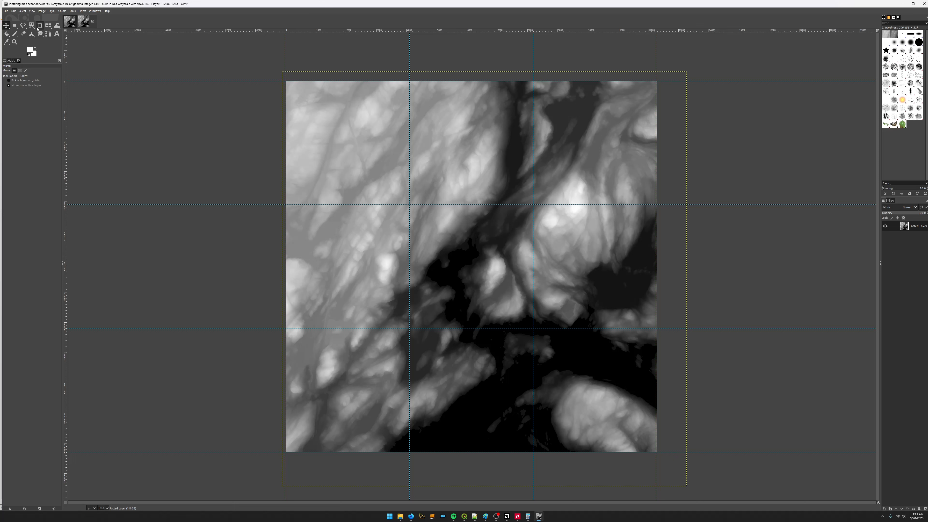
# Flip the full-resolution heightmap layer vertically with the Flip tool and flip it back to its original orientation.
pyautogui.click(49, 27)
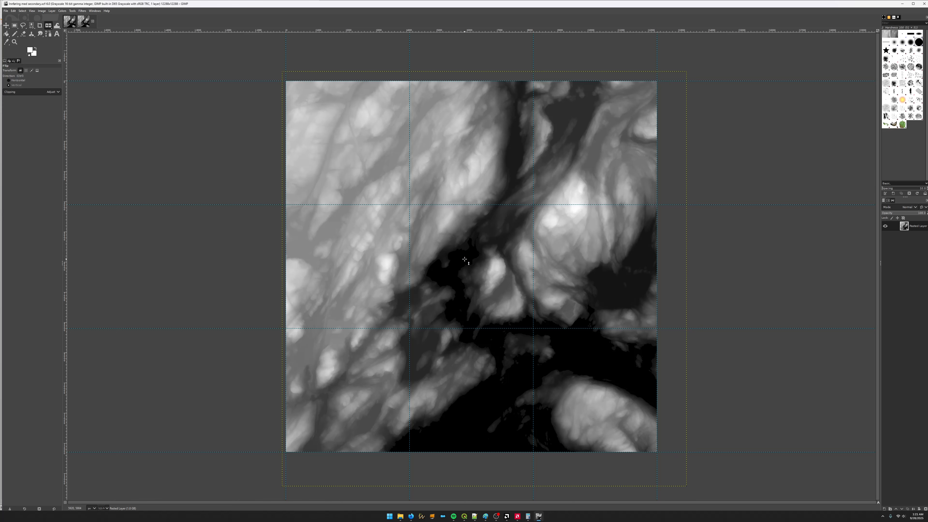
pyautogui.click(465, 259)
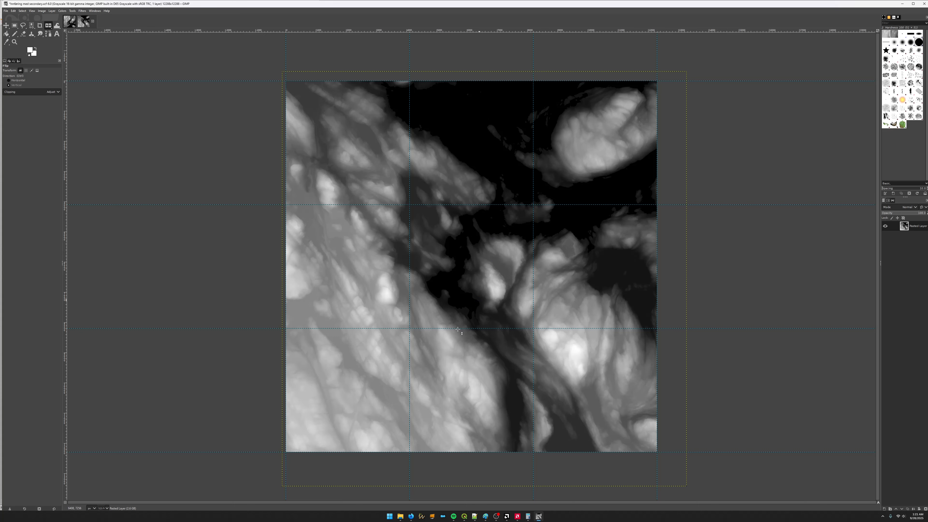
pyautogui.click(466, 328)
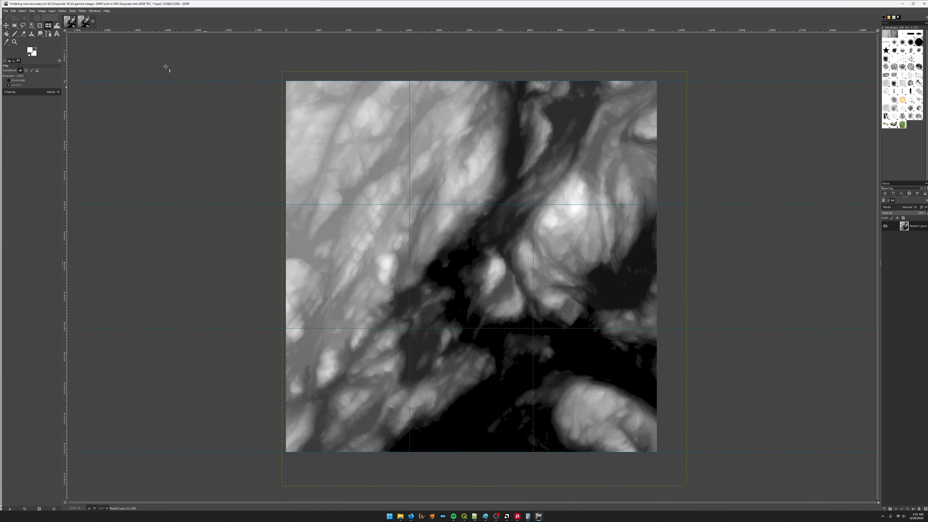
# Resize the layer to the image size in both the full-resolution and the 8-bit "med secondary" heightmaps.
pyautogui.click(41, 11)
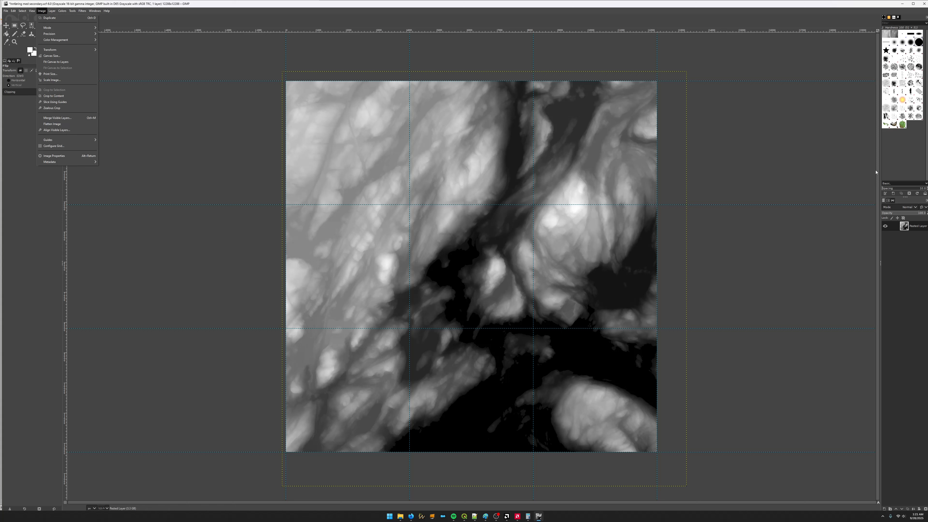
pyautogui.rightClick(924, 227)
pyautogui.rightClick(911, 228)
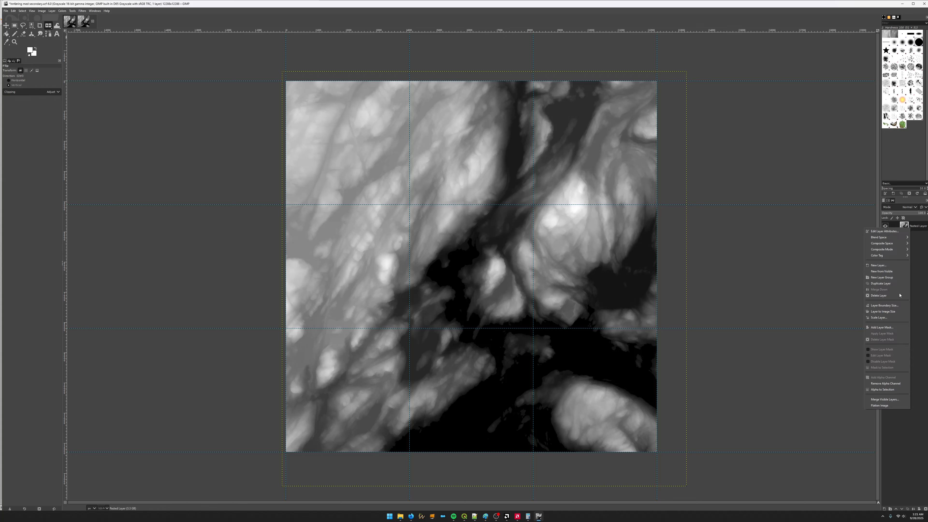
pyautogui.click(888, 313)
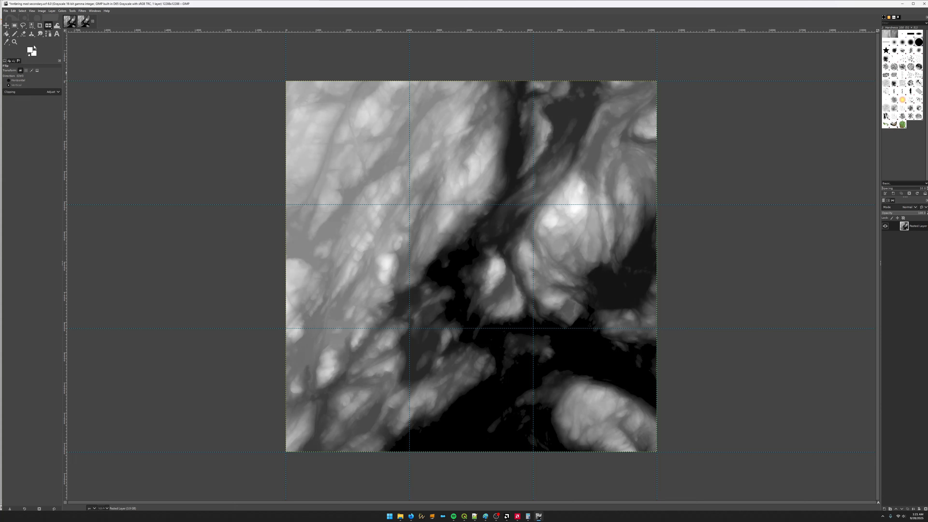
pyautogui.click(69, 24)
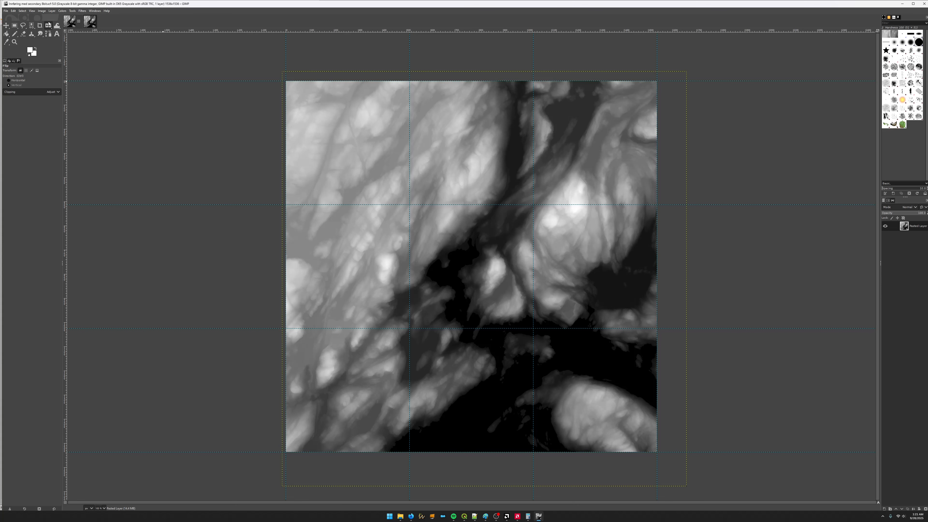
pyautogui.rightClick(916, 232)
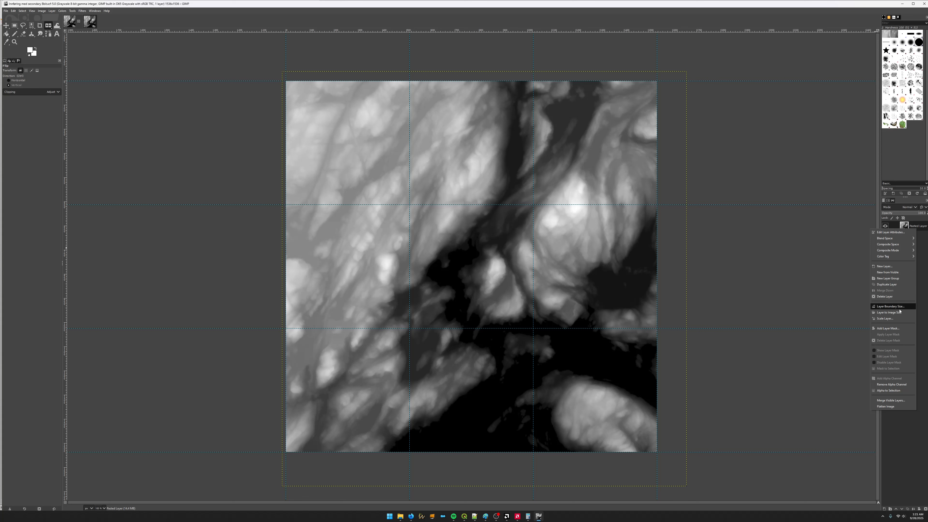
pyautogui.click(890, 312)
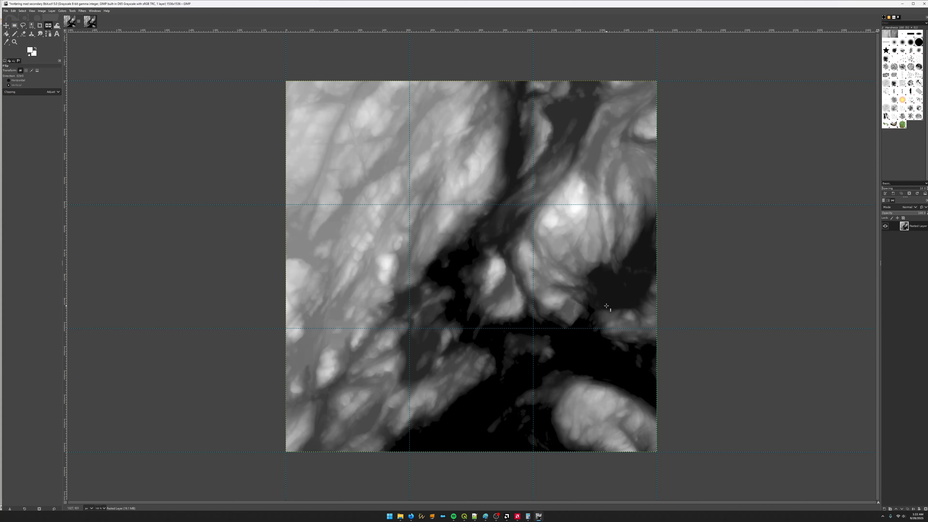
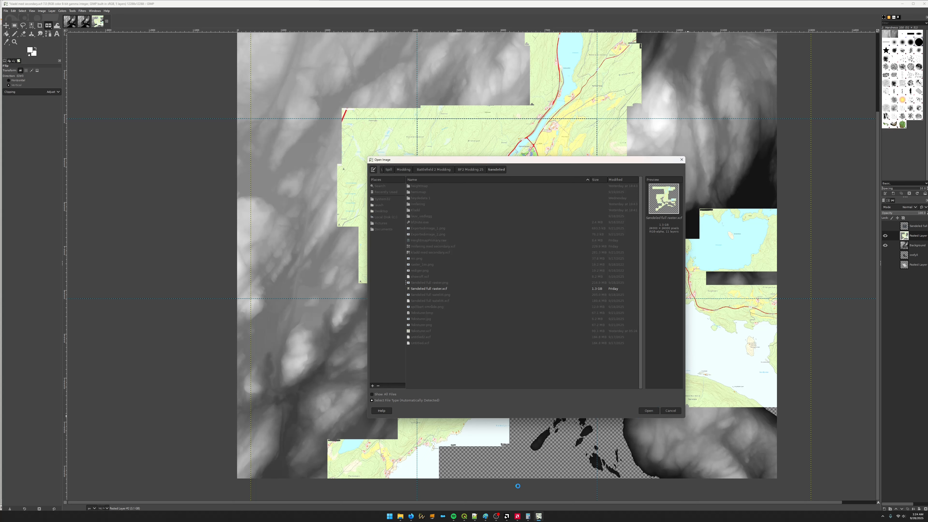
pyautogui.click(496, 516)
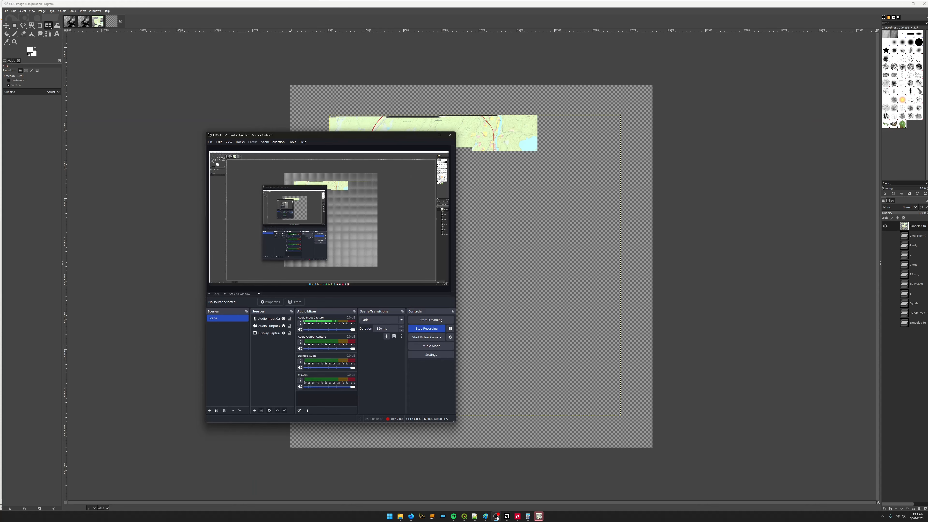
pyautogui.click(497, 516)
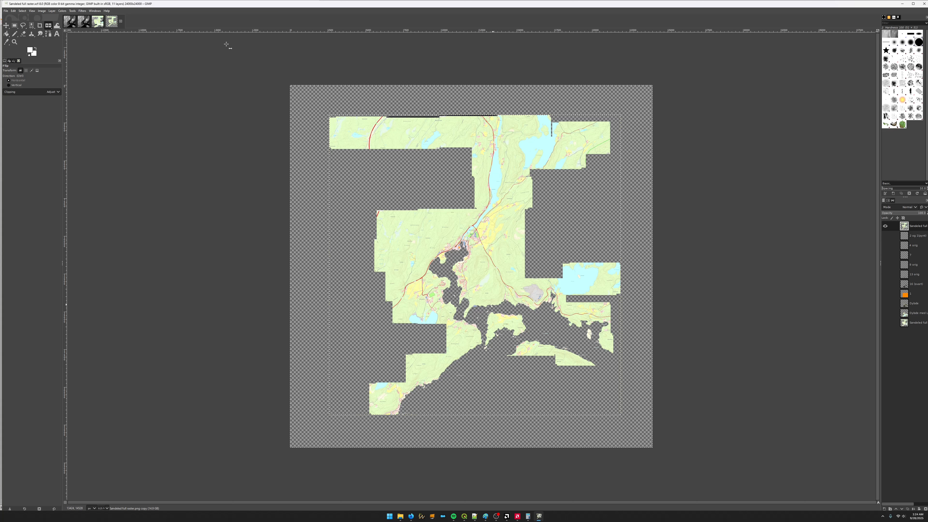
# Copy the full raster map layer, show the "Dybde" depth layer, and inspect the fjord around Kalstad and Kjørkehaugen.
pyautogui.hotkey('ctrl', 'c')
pyautogui.click(886, 304)
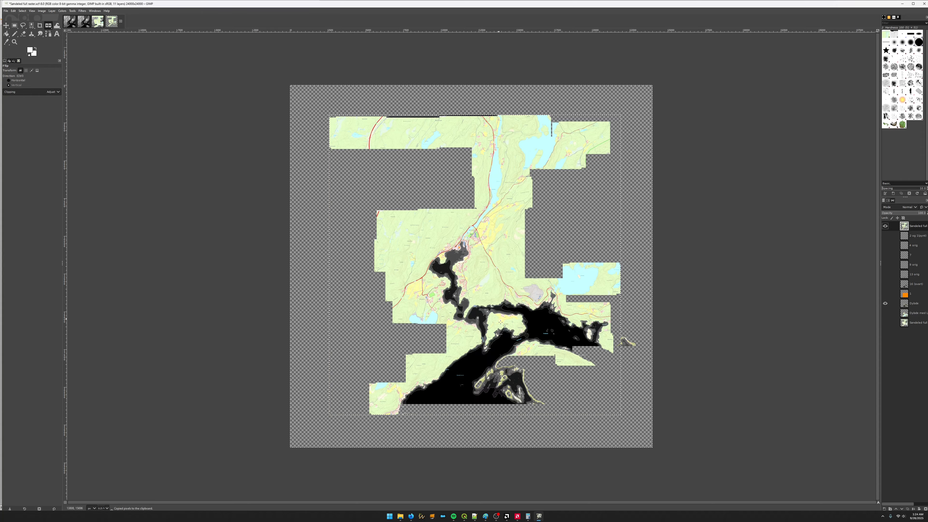
pyautogui.scroll(5, 501, 321)
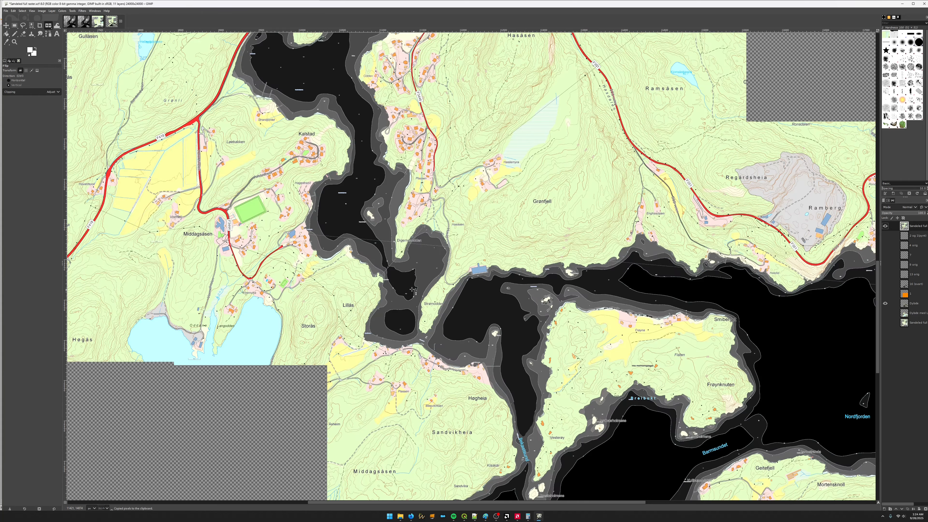
pyautogui.scroll(1, 343, 246)
pyautogui.scroll(1, 347, 249)
pyautogui.scroll(3, 349, 241)
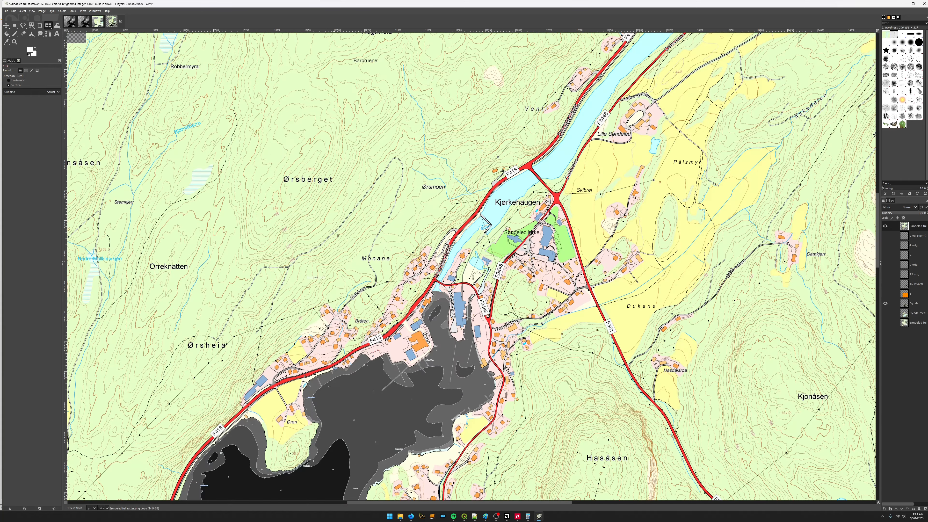
pyautogui.scroll(-3, 397, 275)
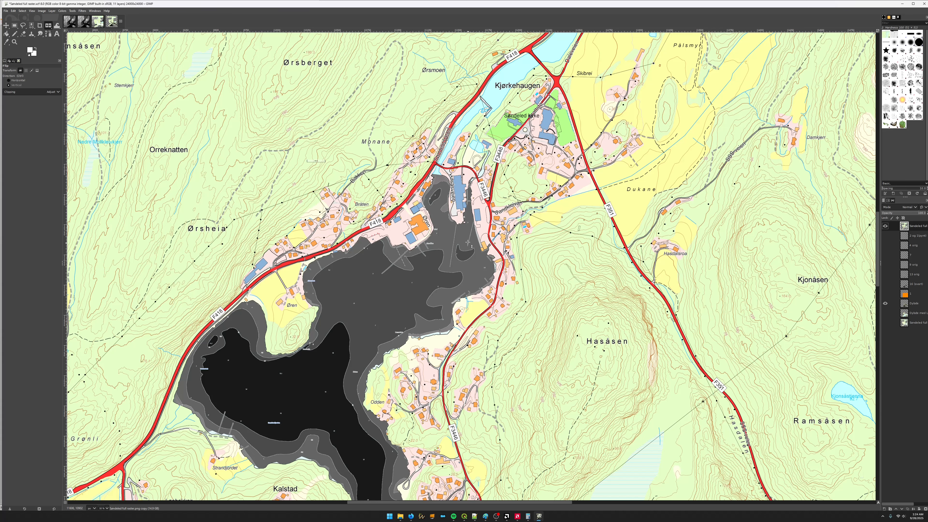
pyautogui.scroll(-3, 364, 345)
# Hide the "Dybde" layer and show the orange layer and all the separate depth layers above it.
pyautogui.click(885, 303)
pyautogui.click(886, 294)
pyautogui.click(885, 284)
pyautogui.click(885, 274)
pyautogui.click(885, 265)
pyautogui.click(886, 255)
pyautogui.click(885, 245)
pyautogui.click(885, 225)
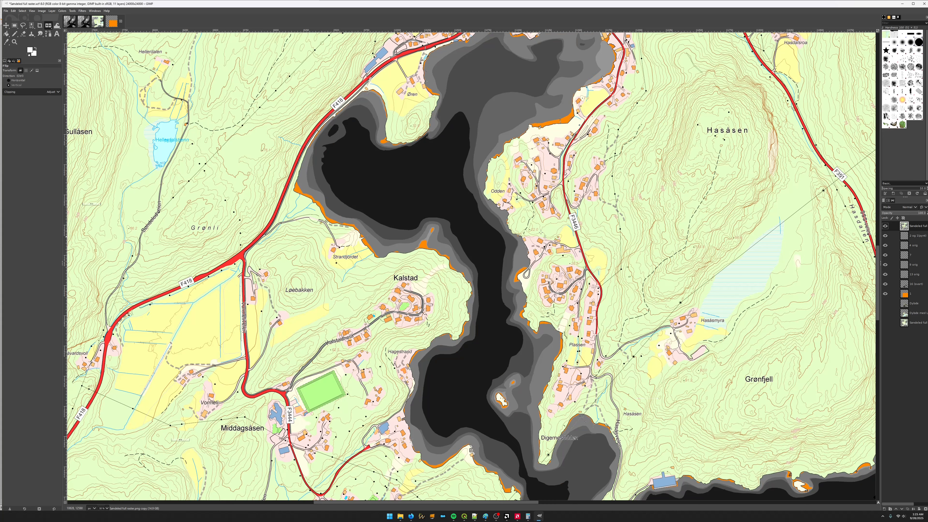
pyautogui.scroll(1, 567, 231)
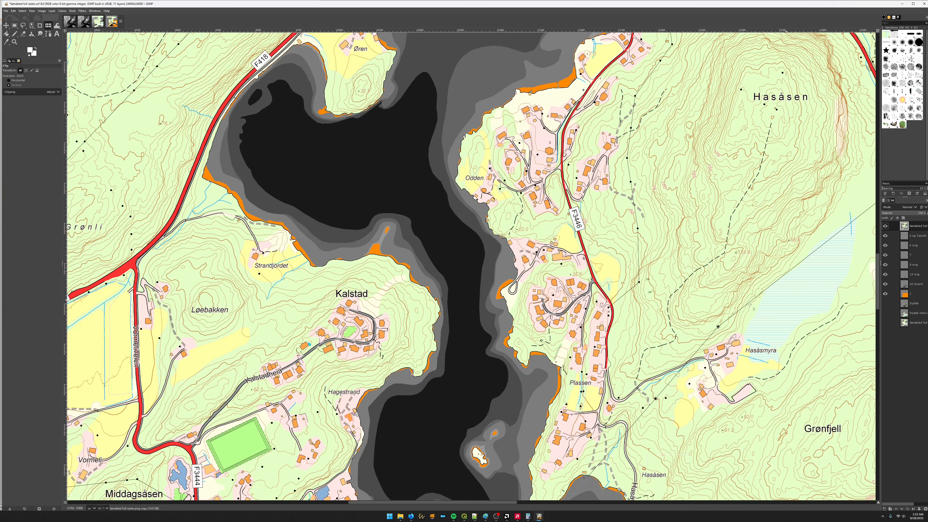
pyautogui.scroll(1, 502, 327)
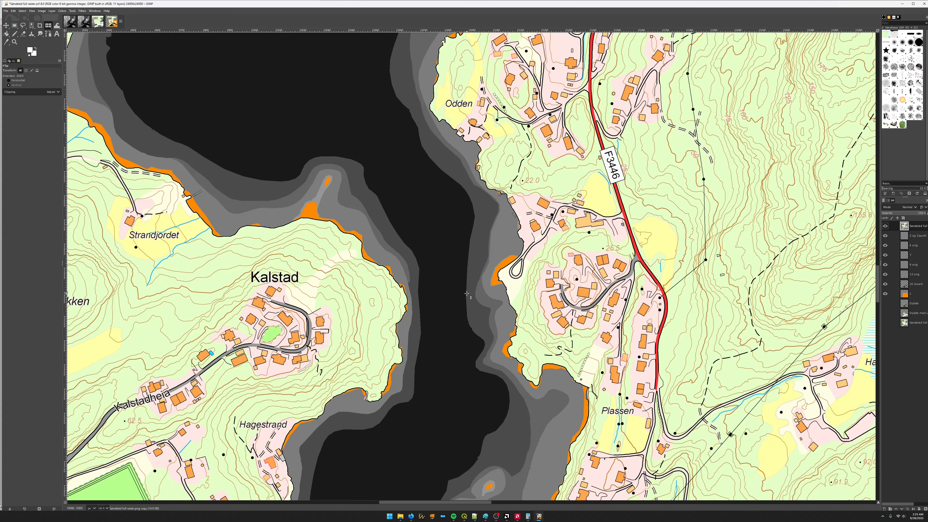
pyautogui.scroll(-1, 463, 293)
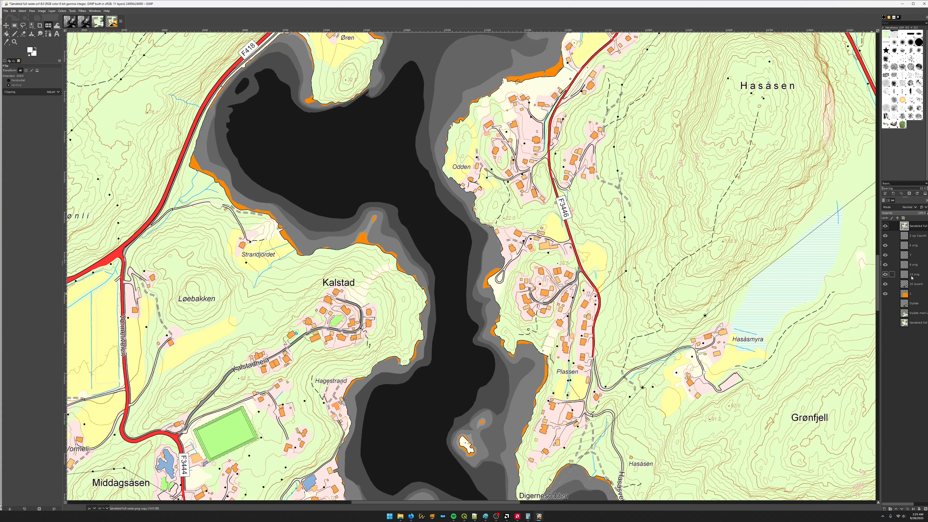
# Toggle the visibility of the depth layer directly above the orange one to examine which water areas it covers.
pyautogui.click(886, 284)
pyautogui.click(892, 285)
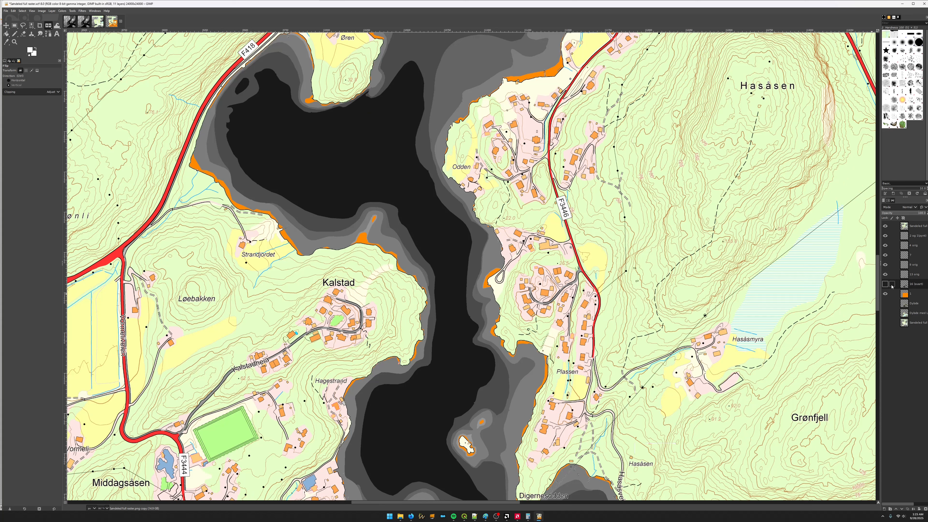
pyautogui.click(885, 284)
pyautogui.click(886, 284)
pyautogui.scroll(-14, 471, 266)
pyautogui.click(885, 285)
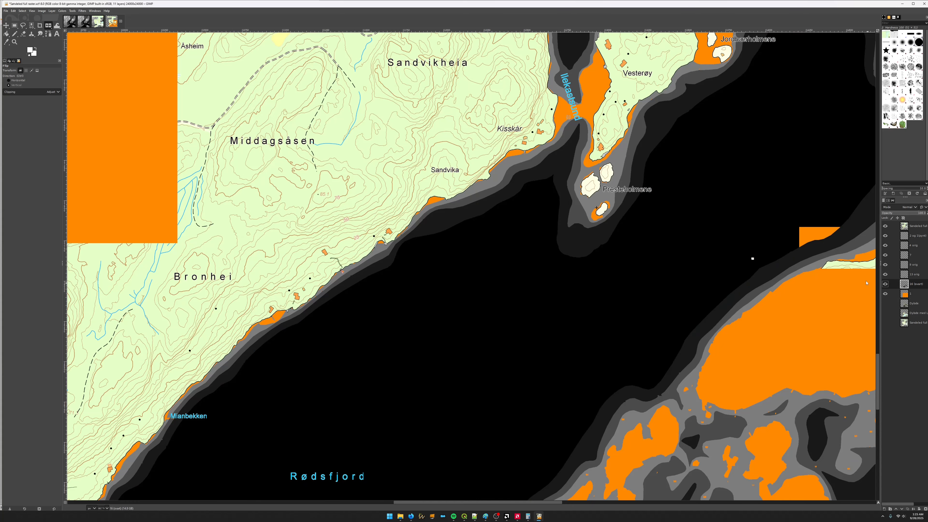
pyautogui.scroll(-3, 791, 263)
pyautogui.click(885, 284)
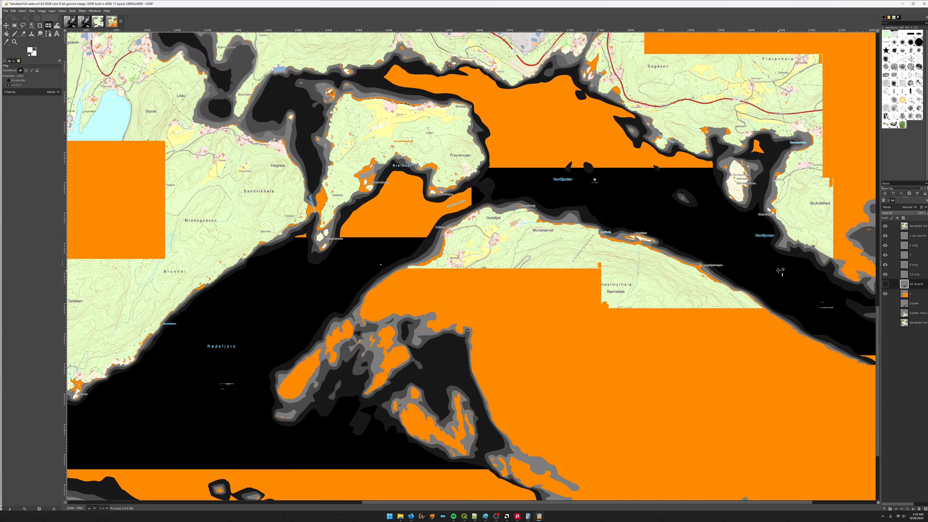
pyautogui.click(886, 284)
pyautogui.scroll(3, 472, 266)
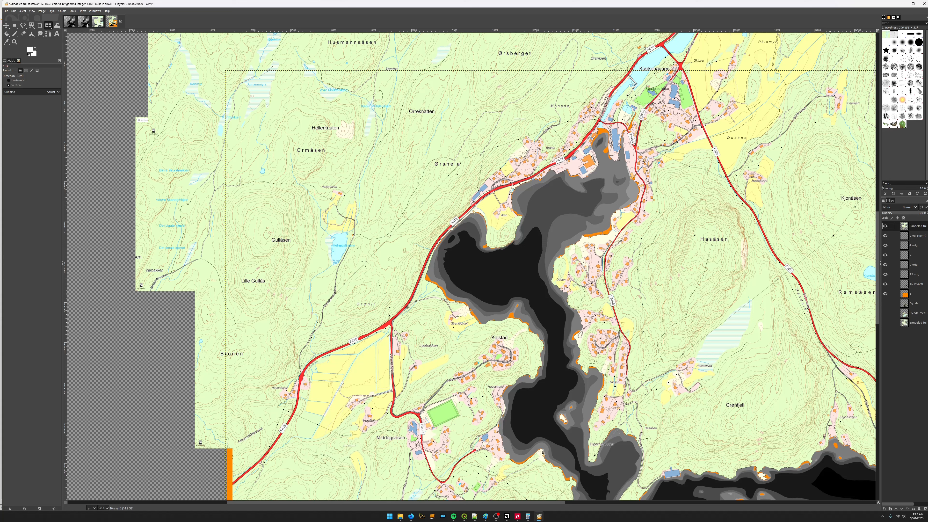
# Paste the copied raster map into the full-resolution heightmap and turn the floating selection into a new layer.
pyautogui.click(84, 21)
pyautogui.press('r')
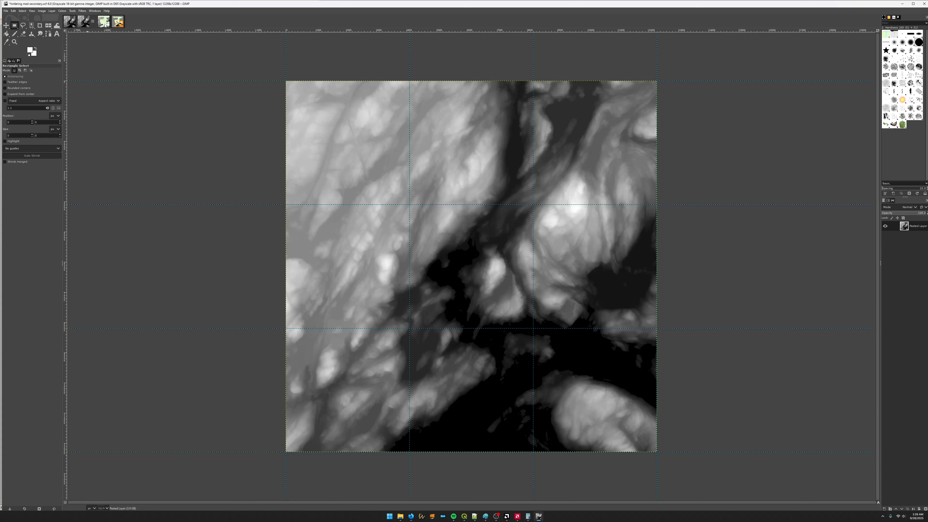
pyautogui.press('ctrl')
pyautogui.hotkey('ctrl', 'v')
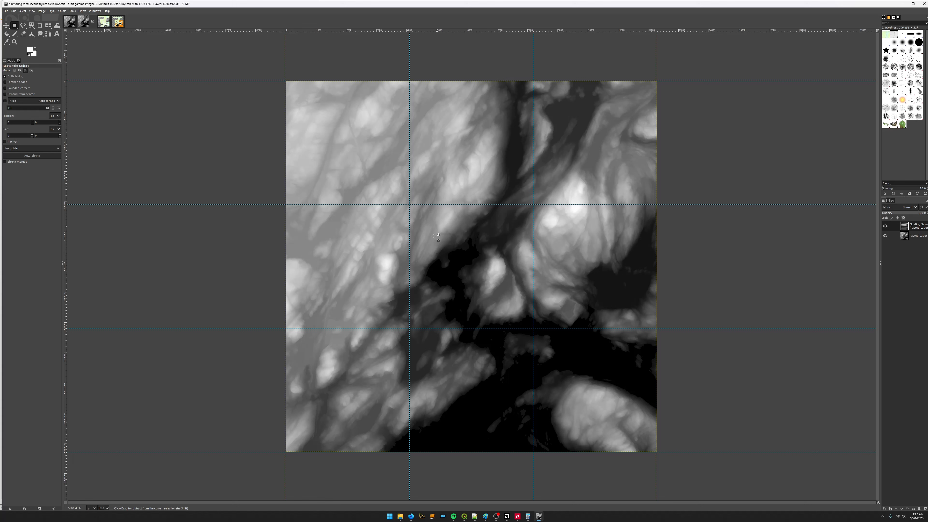
pyautogui.rightClick(913, 227)
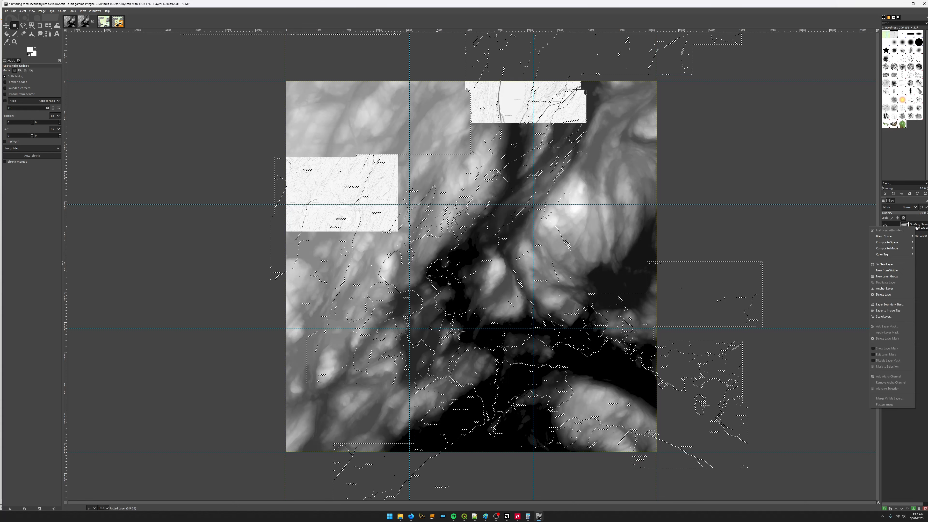
pyautogui.click(888, 266)
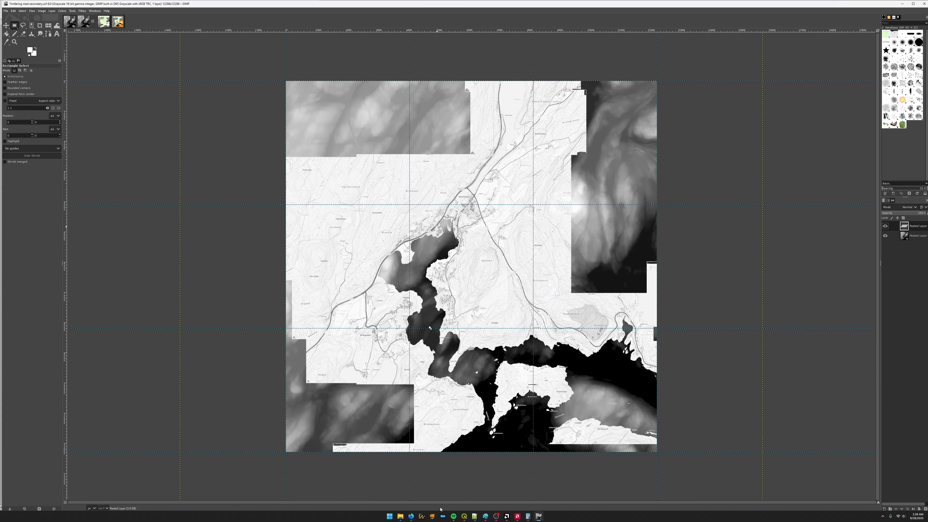
# View the road-painting part of the "Making an FH2 Map - Part 1" video in the browser and return to GIMP.
pyautogui.click(411, 516)
pyautogui.click(255, 6)
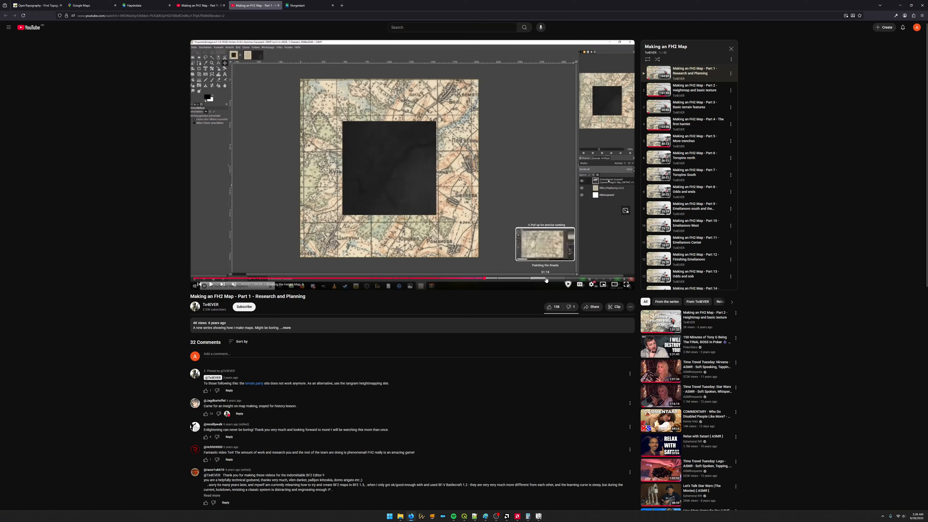
pyautogui.click(589, 279)
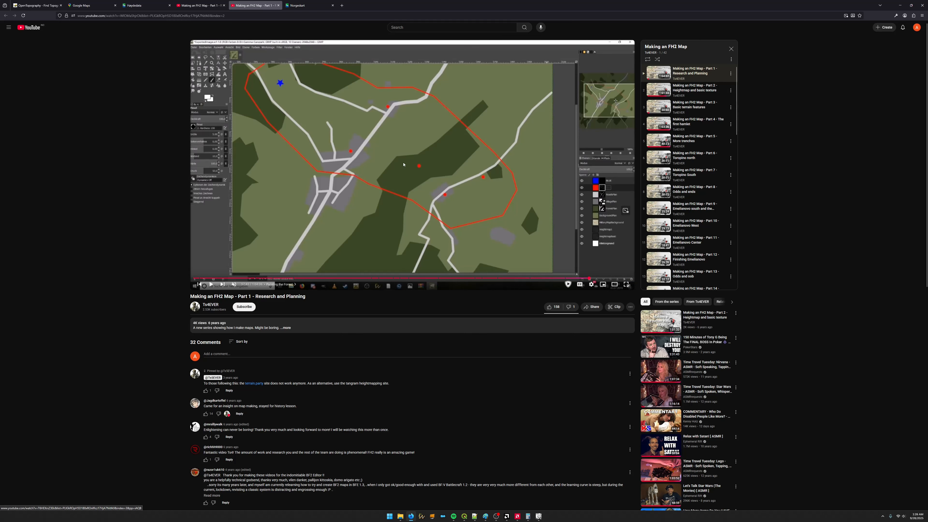
pyautogui.click(900, 5)
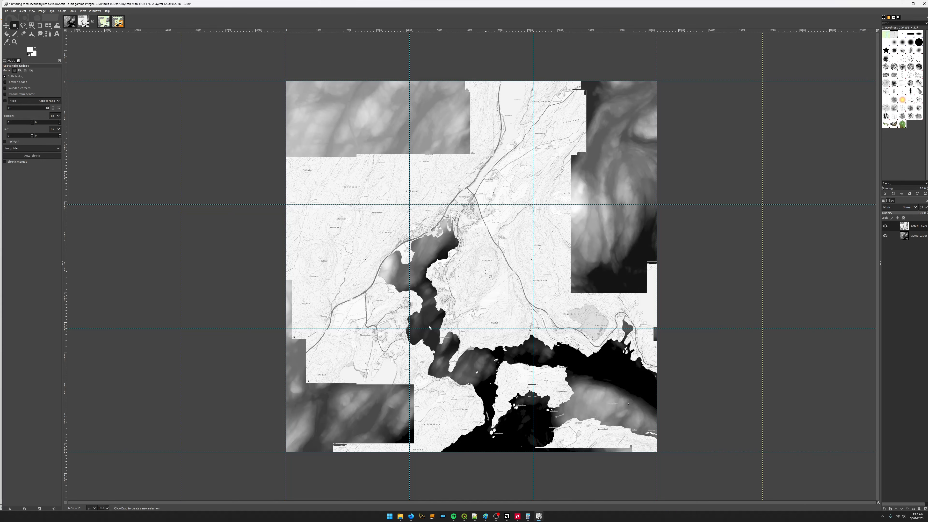
# Paste the raster map again and delete the pasted map content, leaving only the heightmap layer.
pyautogui.scroll(1, 494, 273)
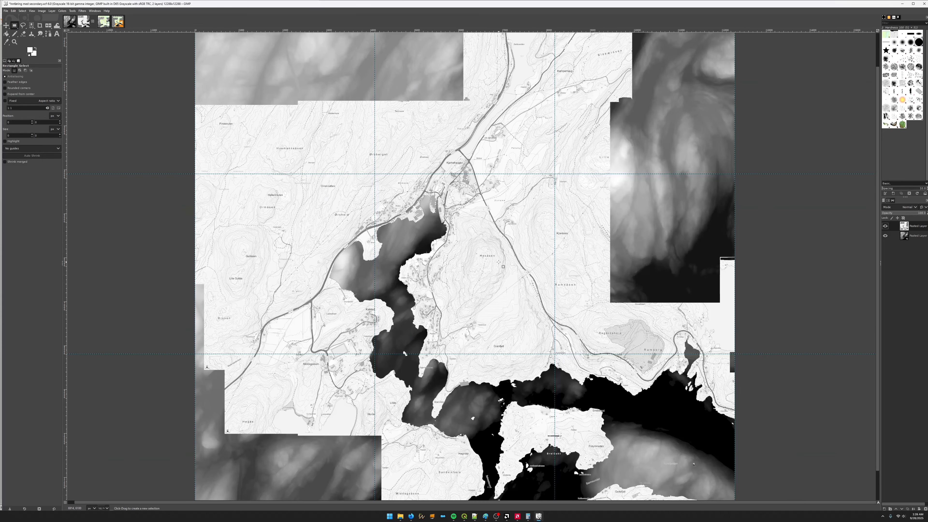
pyautogui.scroll(-1, 501, 262)
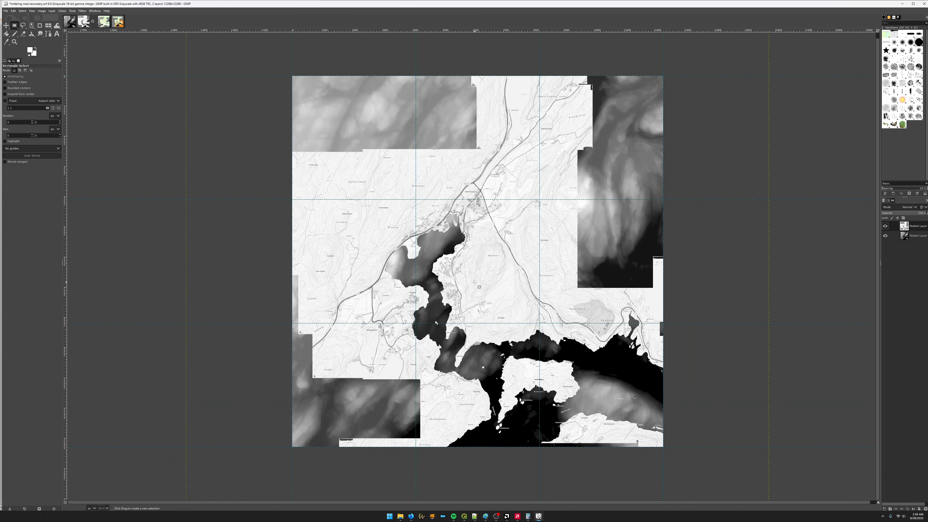
pyautogui.scroll(1, 478, 279)
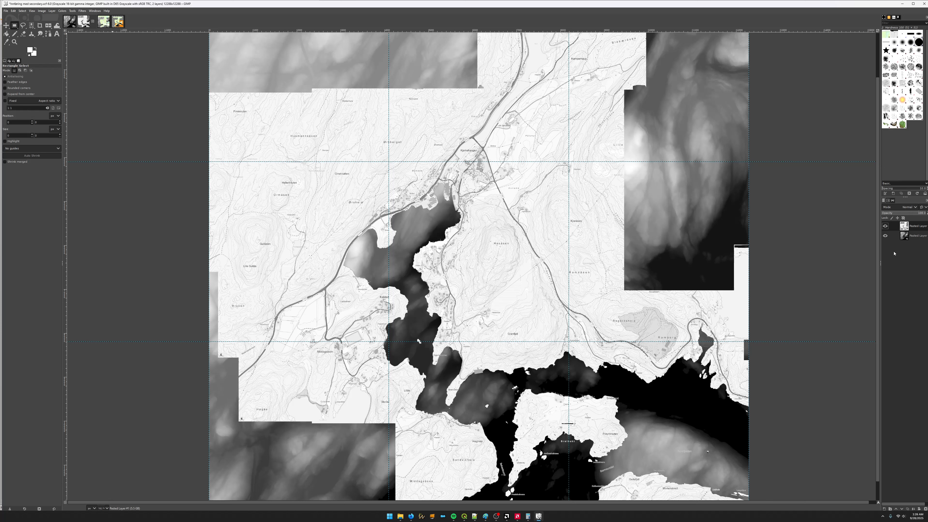
pyautogui.hotkey('ctrl', 'v')
pyautogui.rightClick(913, 227)
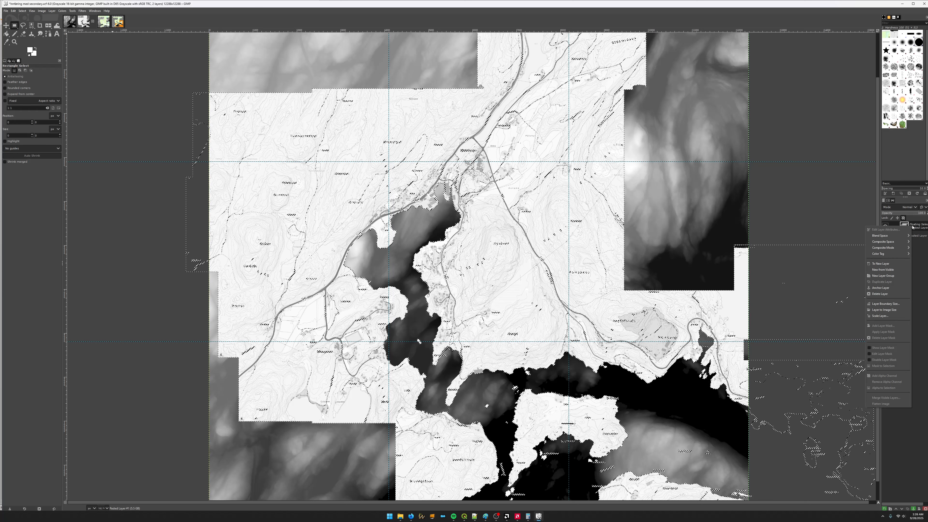
pyautogui.click(880, 294)
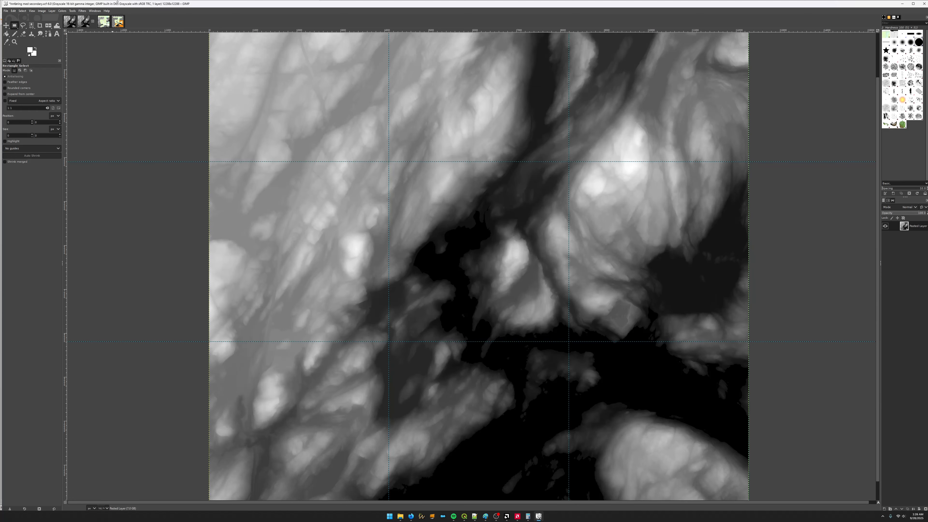
# Switch between the 8-bit and full-resolution heightmap images to compare them, ending on the 8-bit one.
pyautogui.click(70, 21)
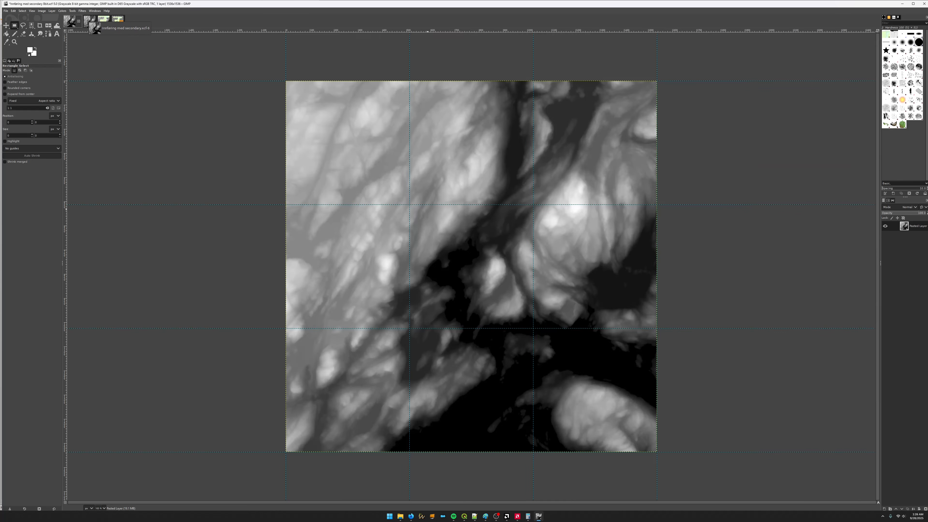
pyautogui.click(85, 21)
pyautogui.click(69, 22)
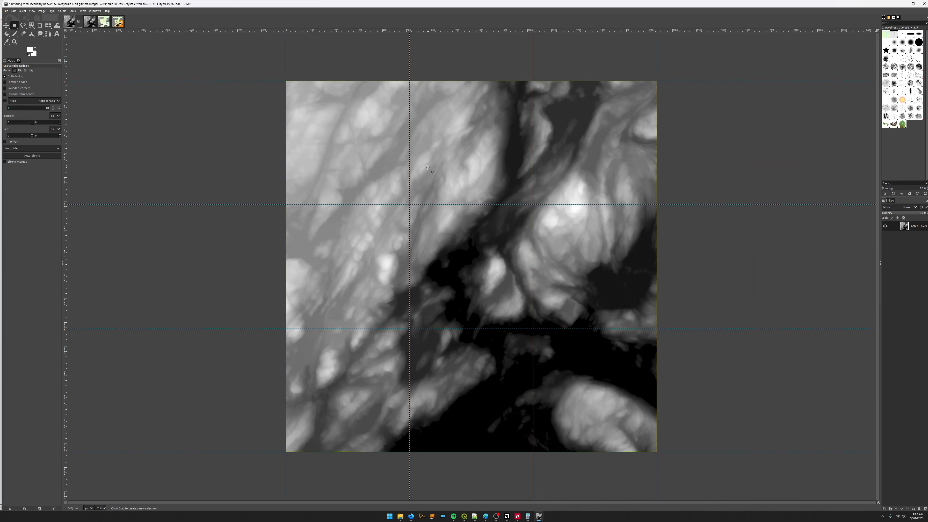
# Try pasting the copied raster map into the secondary 8-bit heightmap, fitting it to the image size, and delete the floating selection.
pyautogui.hotkey('ctrl', 'v')
pyautogui.rightClick(915, 226)
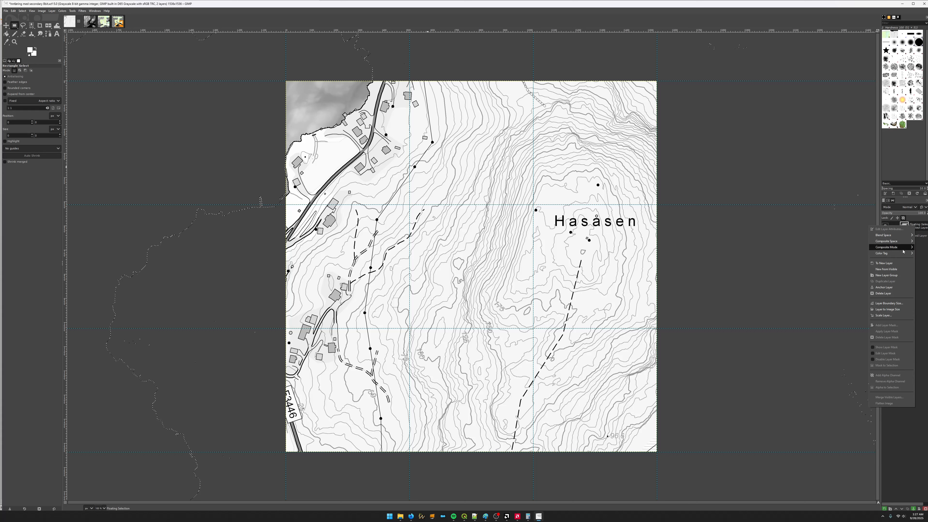
pyautogui.click(896, 310)
pyautogui.rightClick(889, 225)
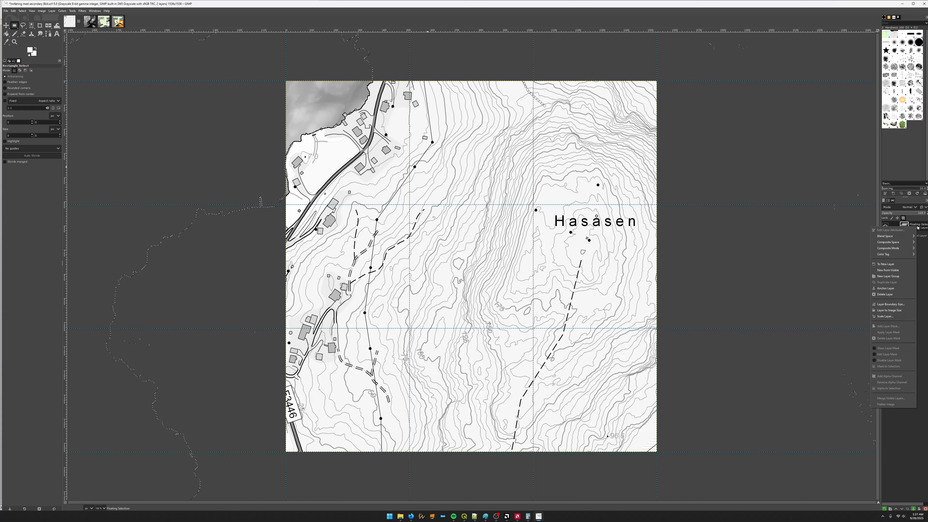
pyautogui.click(891, 294)
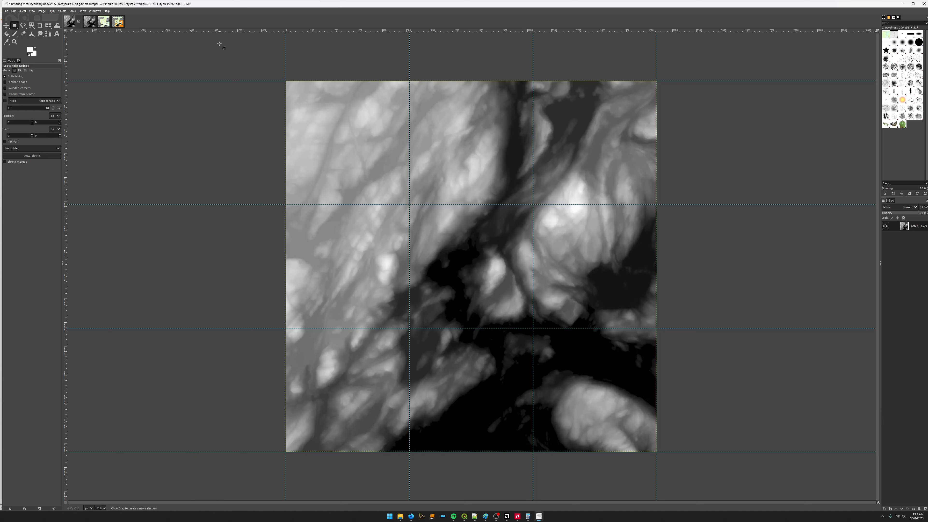
# Check the layered raster map image, paste the copied map into the 8-bit heightmap again and undo the paste.
pyautogui.click(117, 22)
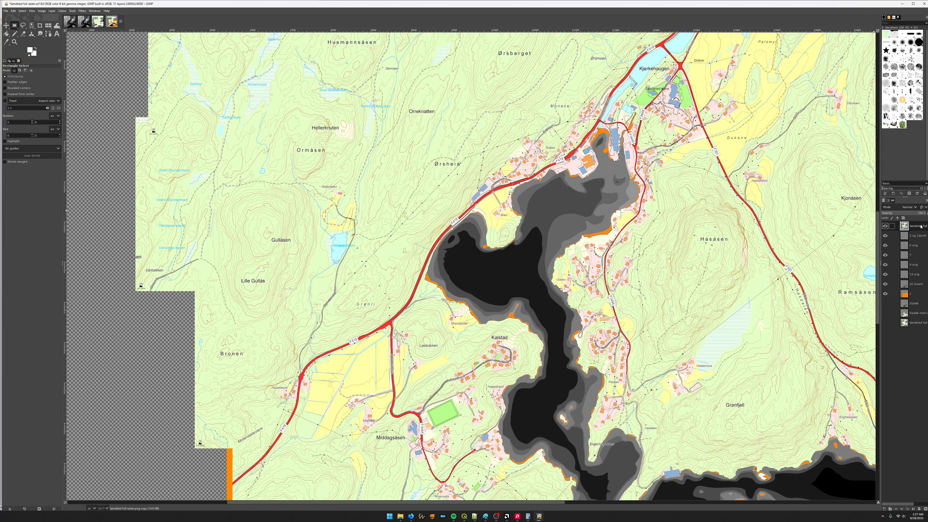
pyautogui.click(69, 25)
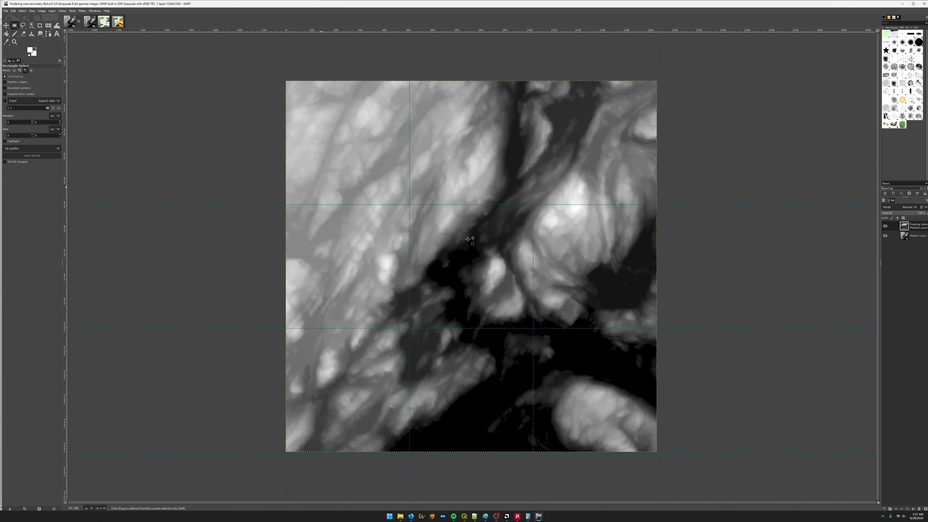
pyautogui.hotkey('ctrl', 'v')
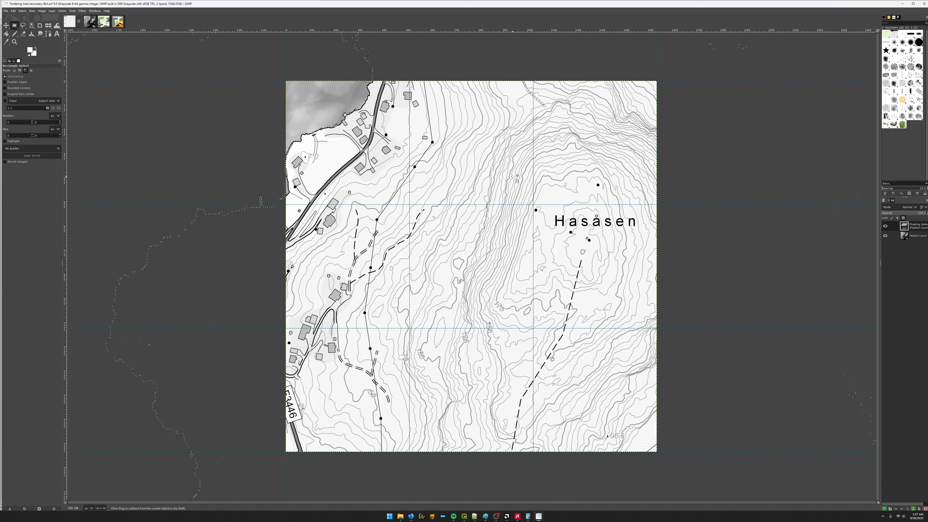
pyautogui.hotkey('ctrl', 'z')
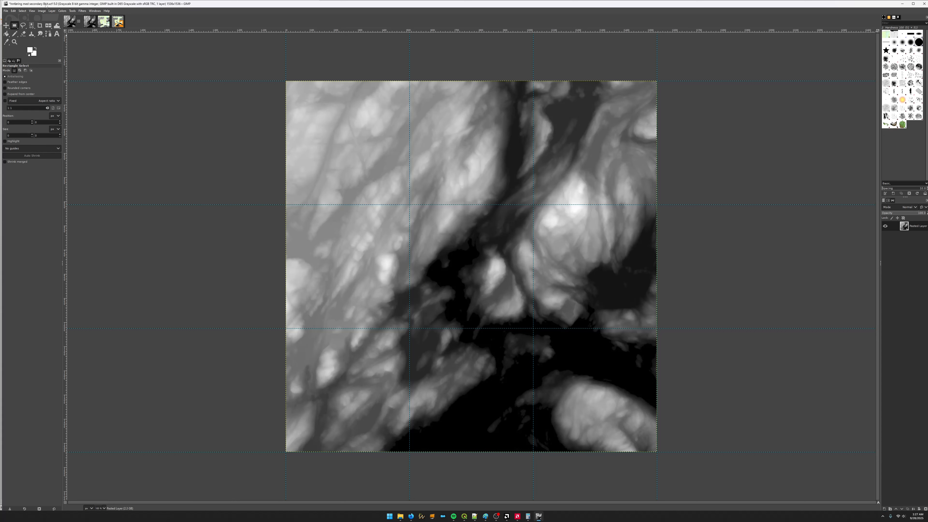
# Convert the secondary 8-bit heightmap to RGB mode and paste the copied raster map into it as a floating selection.
pyautogui.click(42, 11)
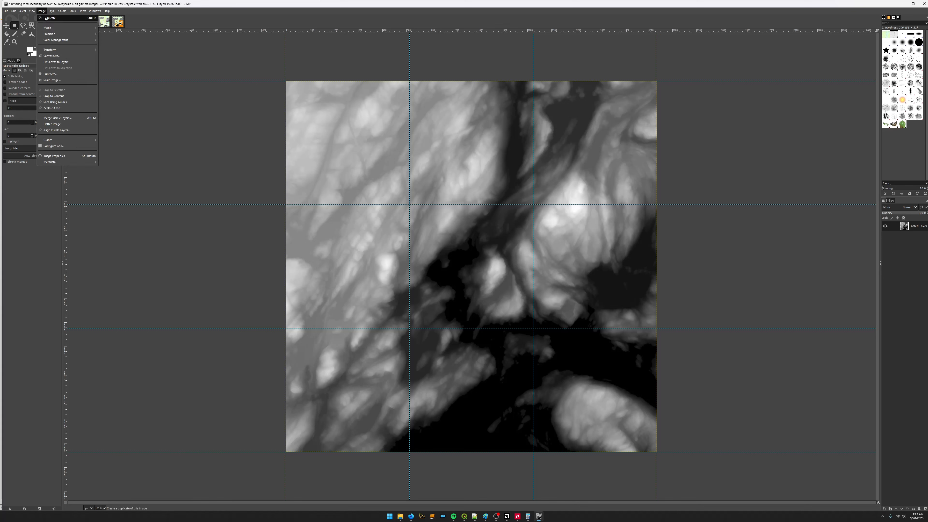
pyautogui.moveTo(73, 28)
pyautogui.click(108, 28)
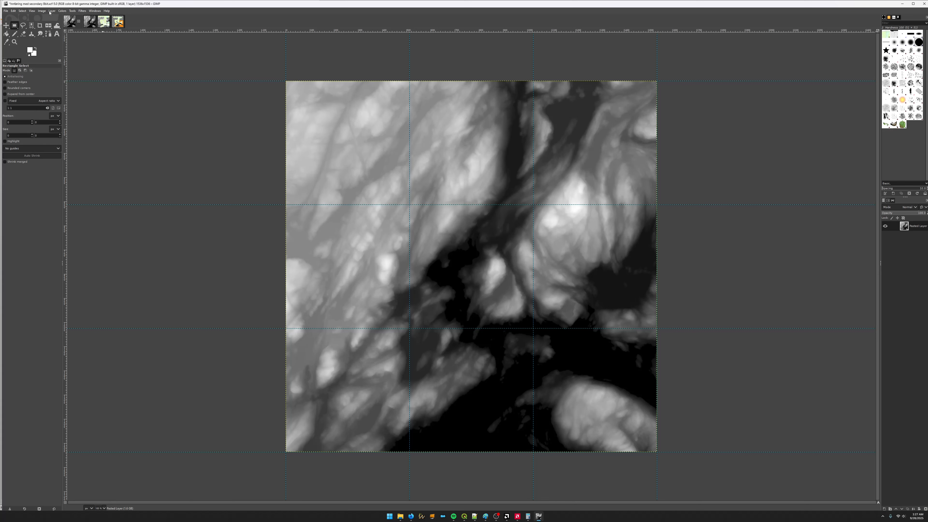
pyautogui.click(42, 11)
pyautogui.moveTo(50, 37)
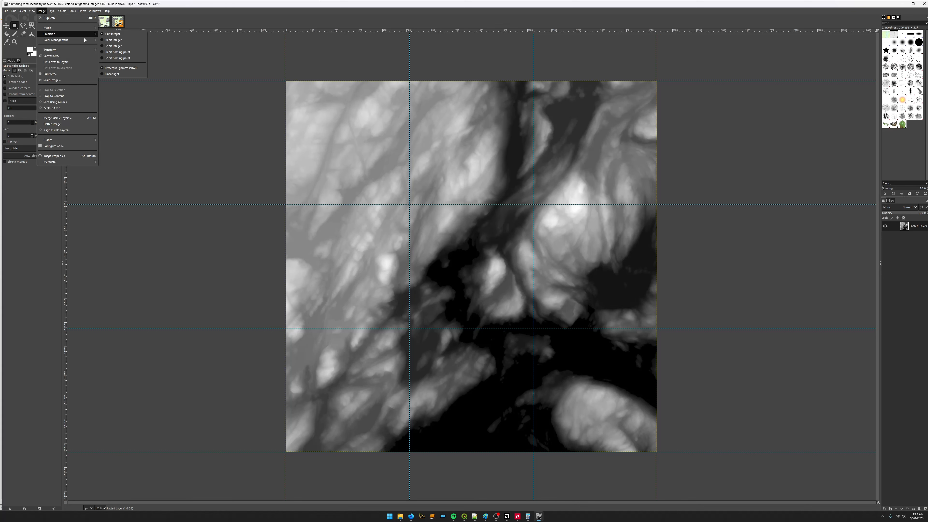
pyautogui.click(221, 6)
pyautogui.hotkey('ctrl', 'v')
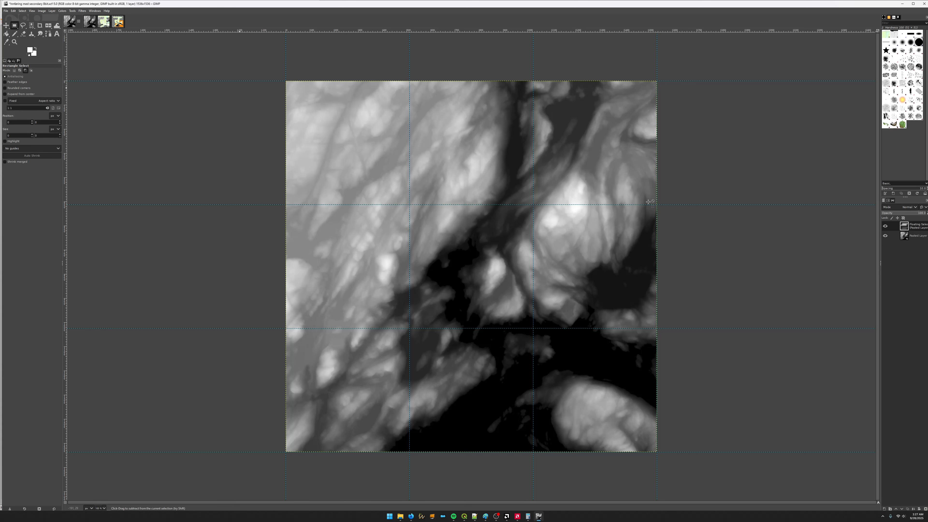